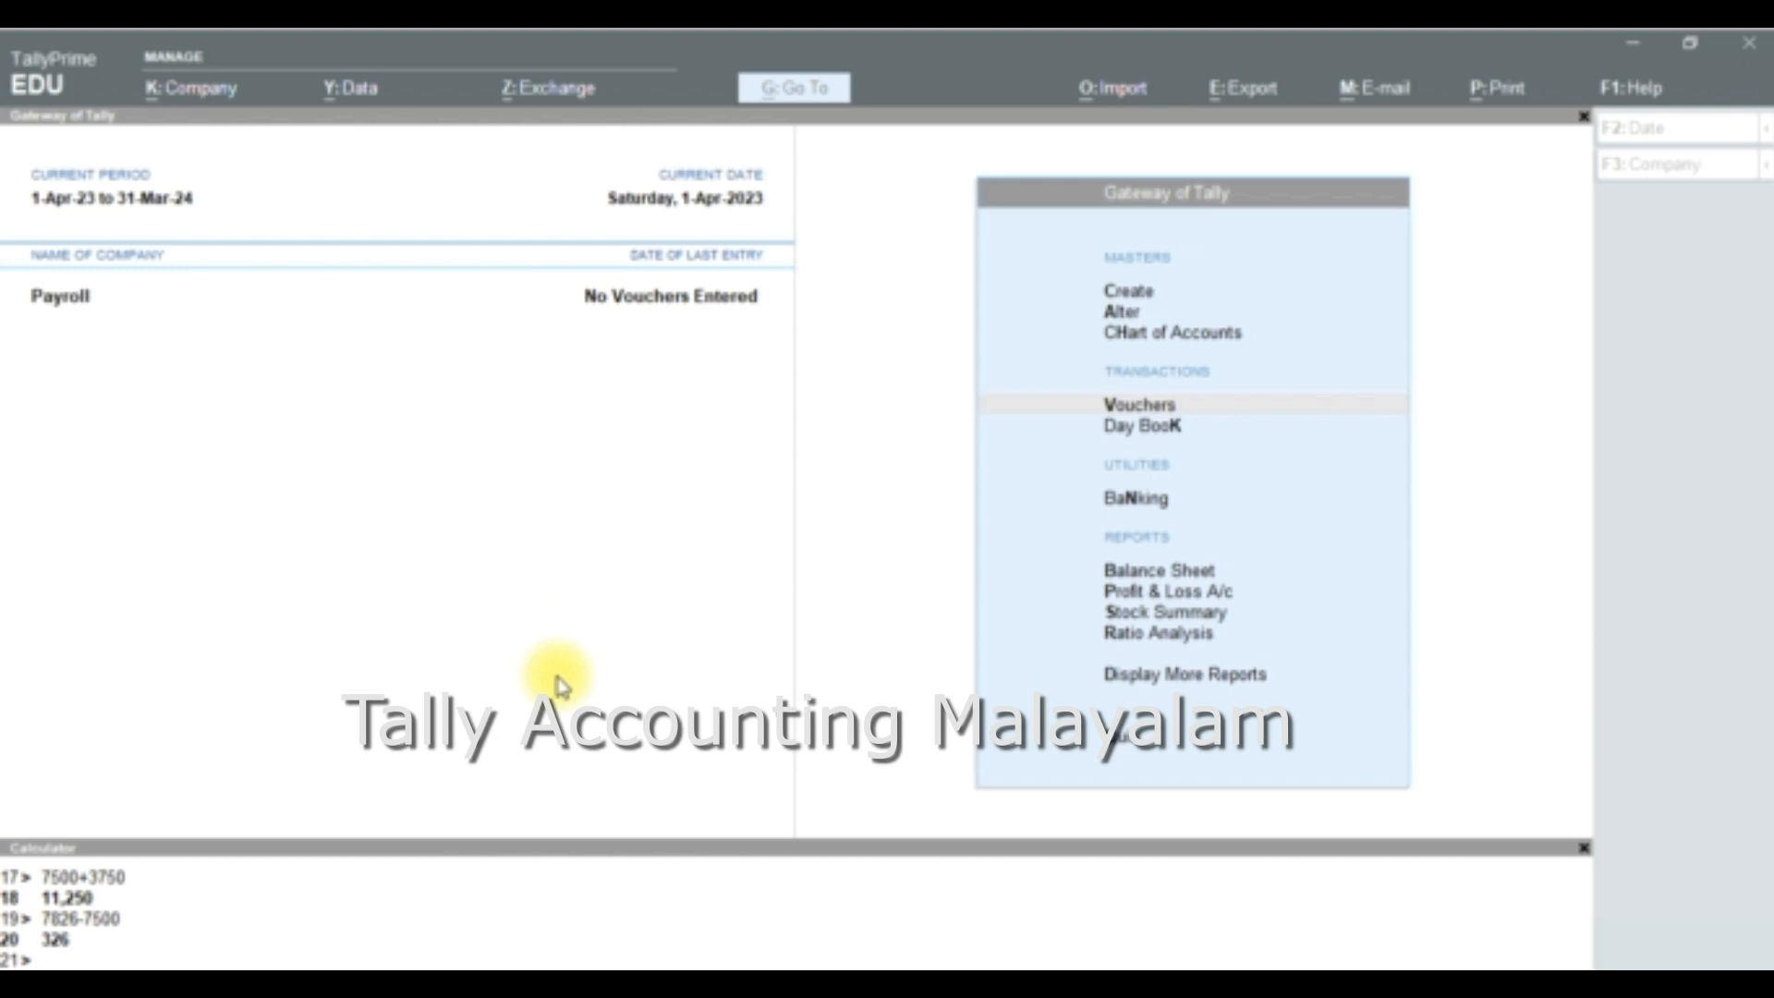
- Keep Maintain Payroll and Enable Payroll Statutory set to Yes in the company features, leave the payroll statutory details blank, and save
left_click(212, 104)
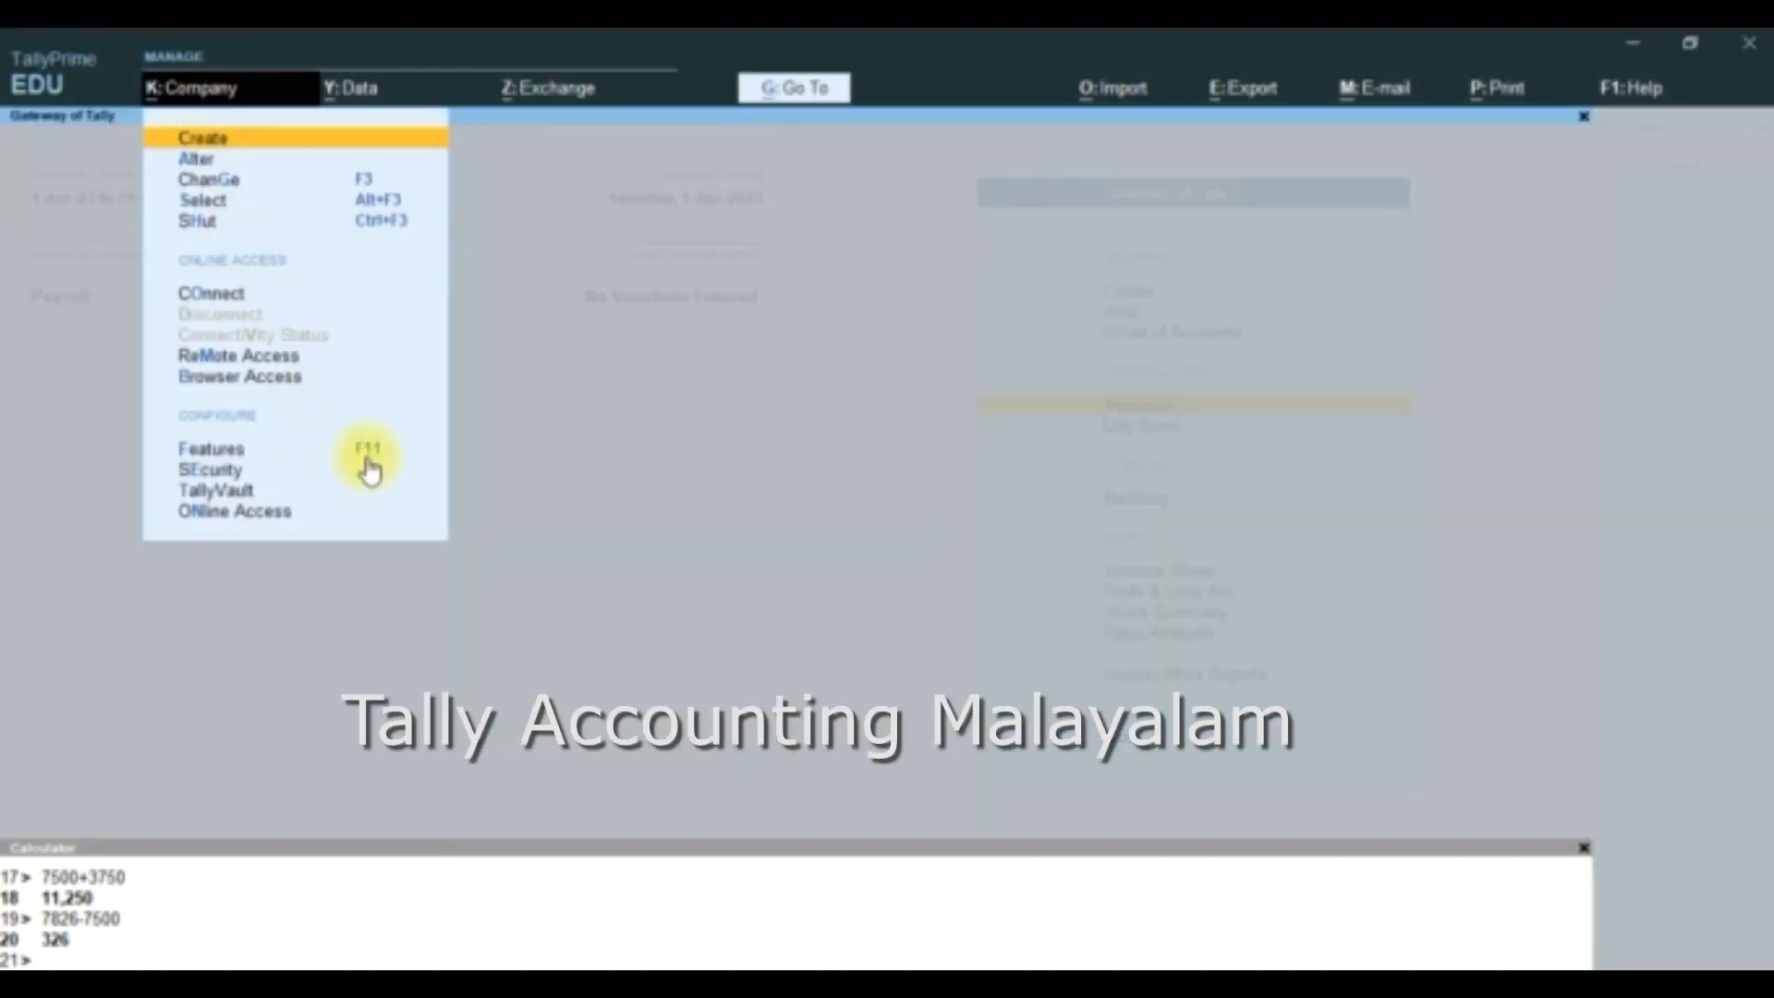
left_click(366, 453)
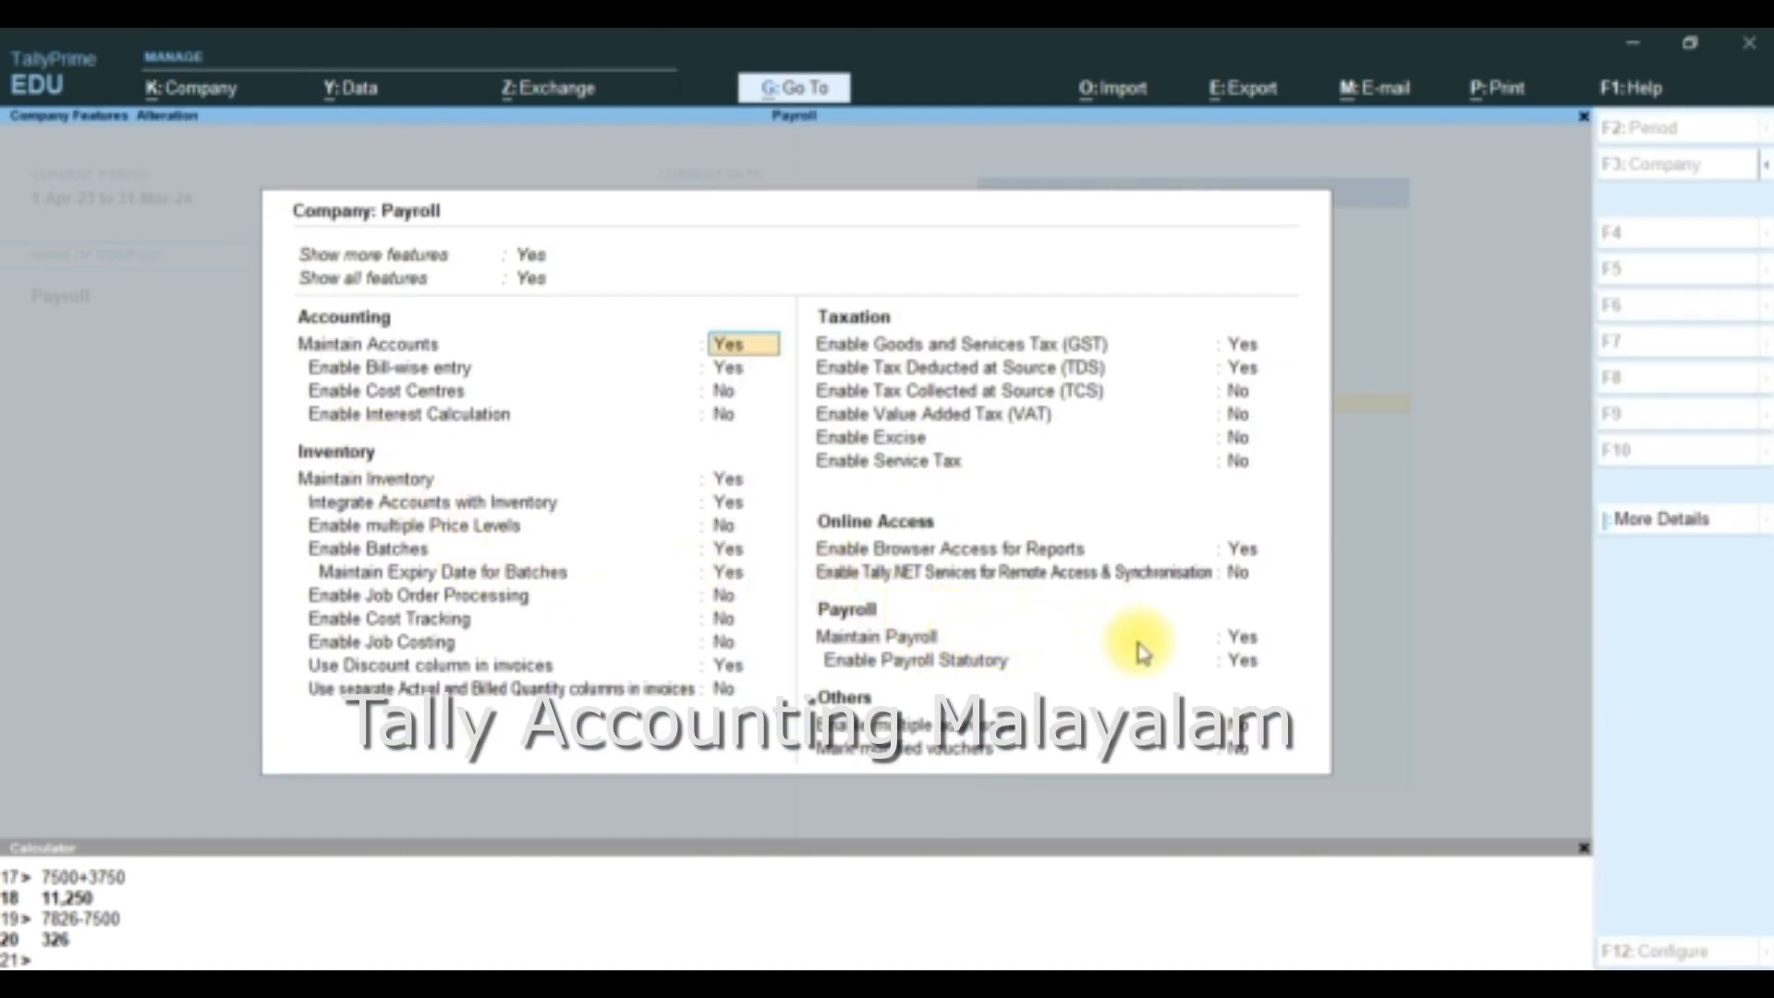
left_click(1250, 640)
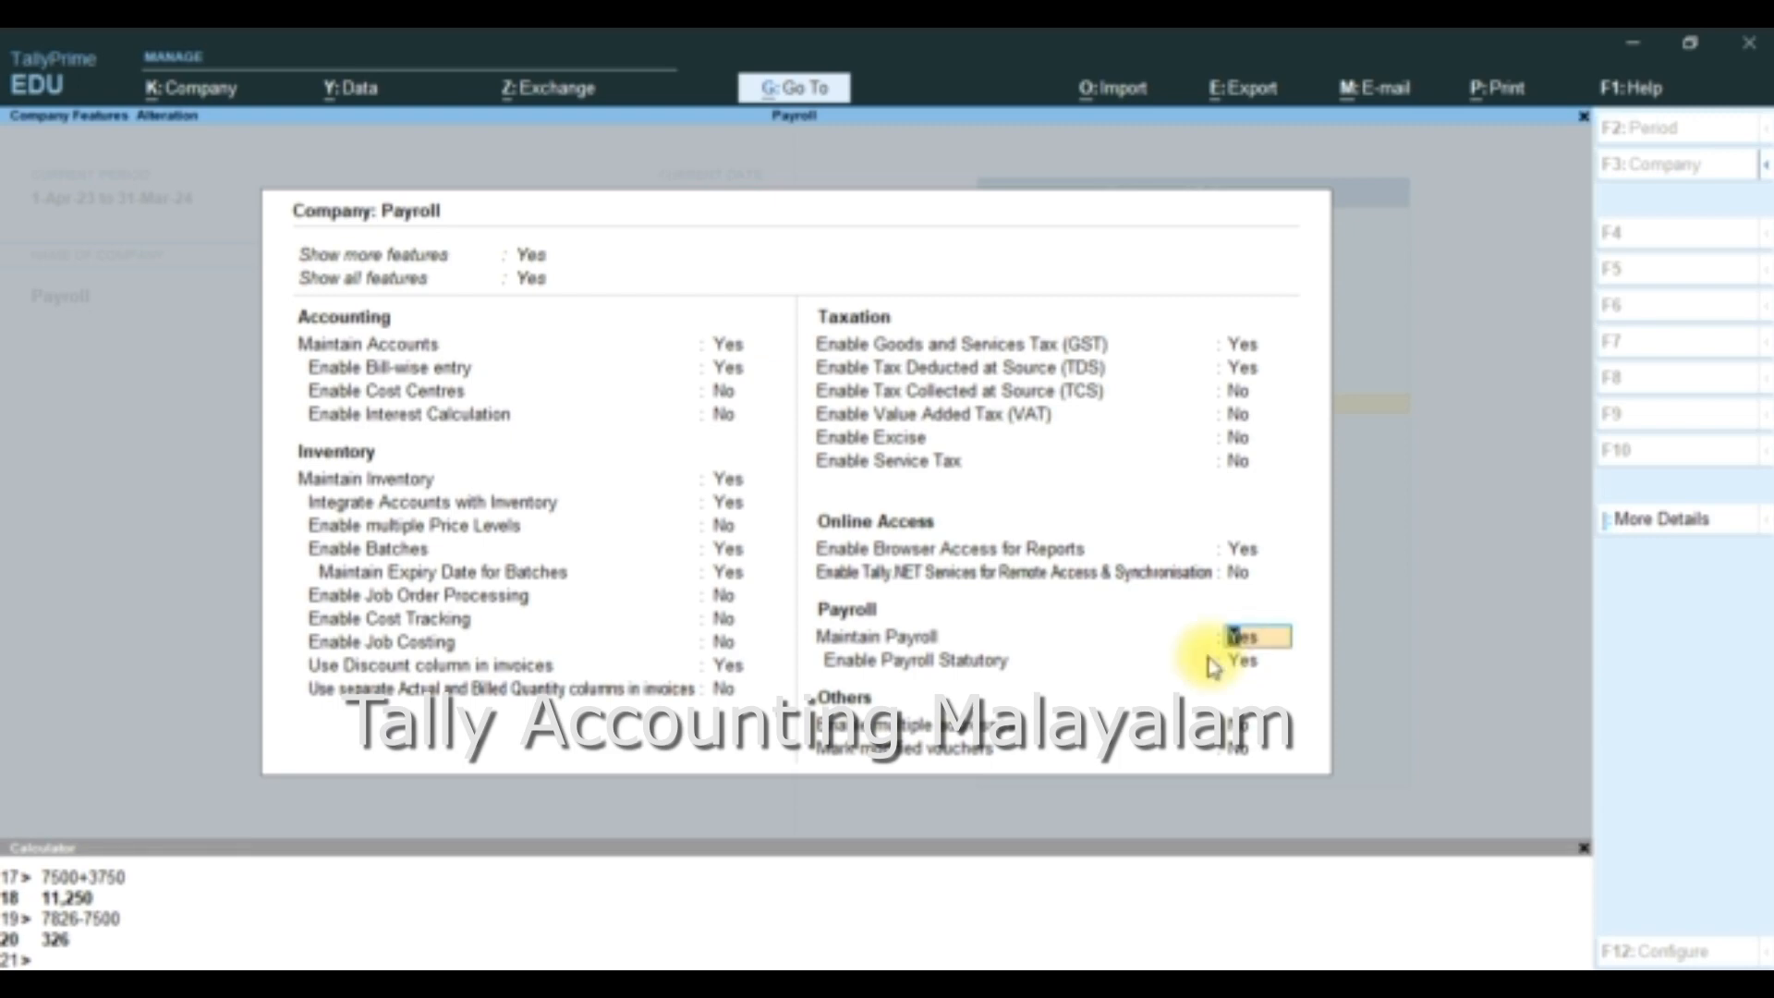
key("Return")
key("Return")
key("Return")
key("Return")
key("Return")
key("Return")
key("Return")
key("Return")
key("Return")
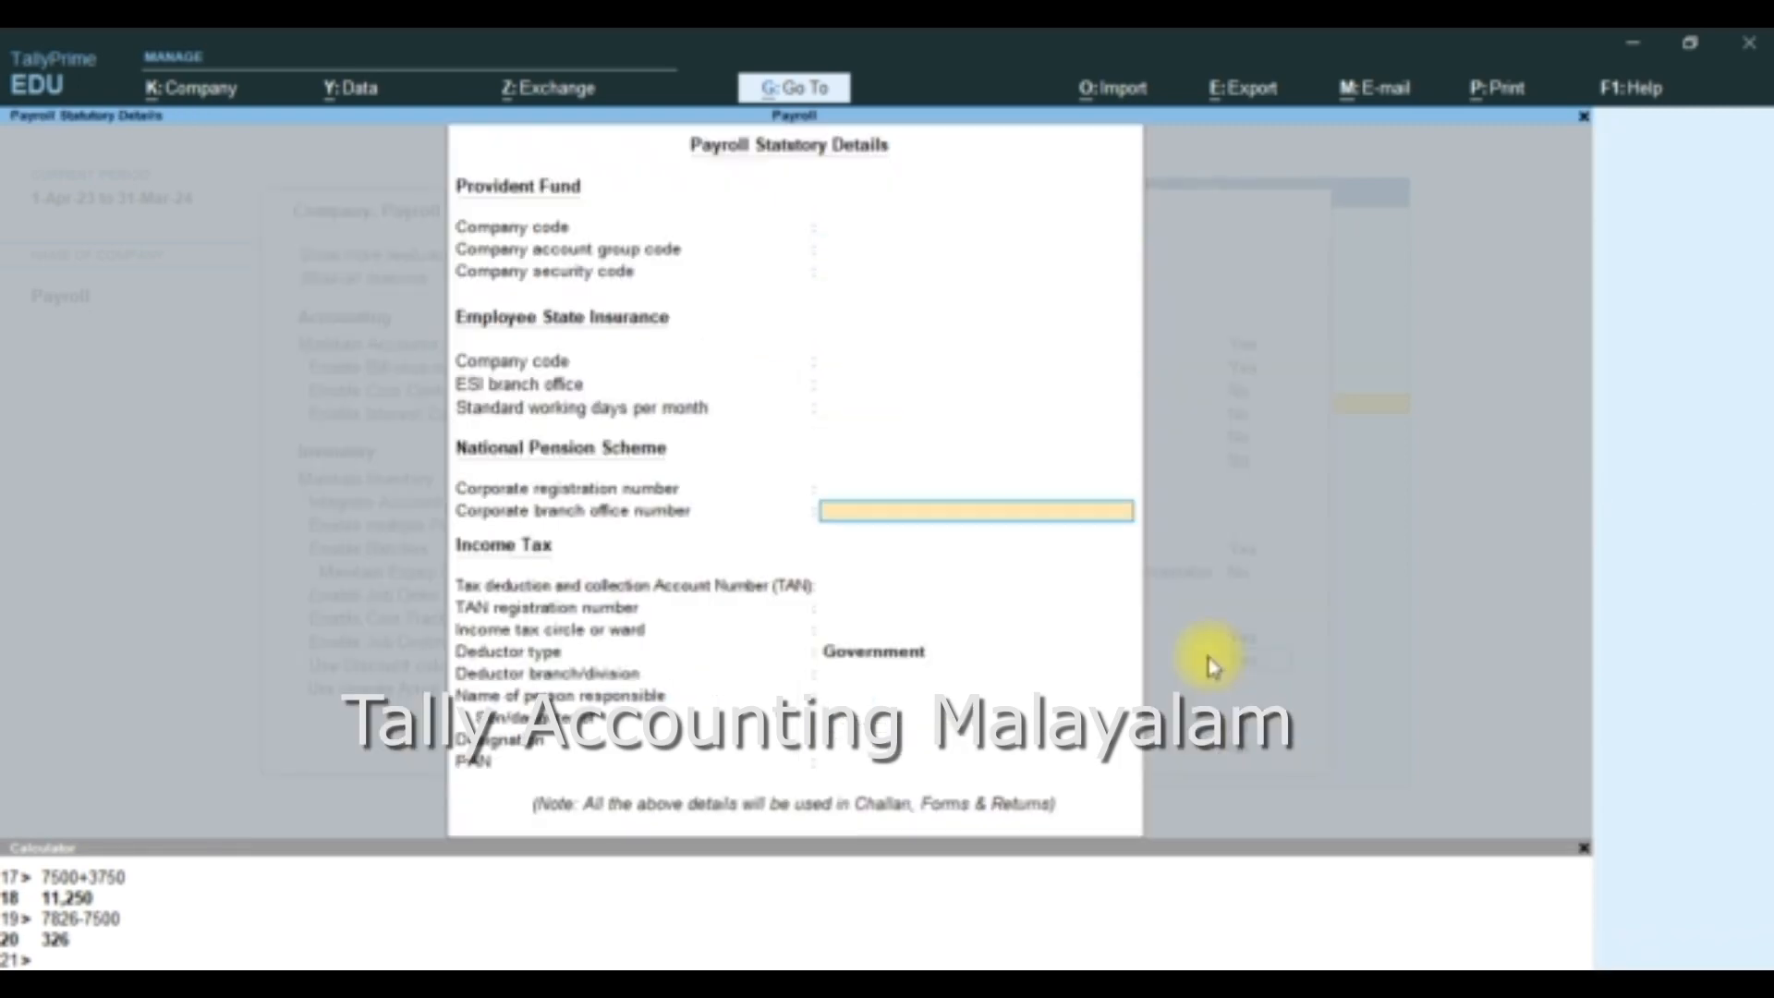
key("Return")
key("Return")
key("Return")
key("Return")
key("Return")
key("Return")
key("Return")
key("Return")
key("Return")
key("Return")
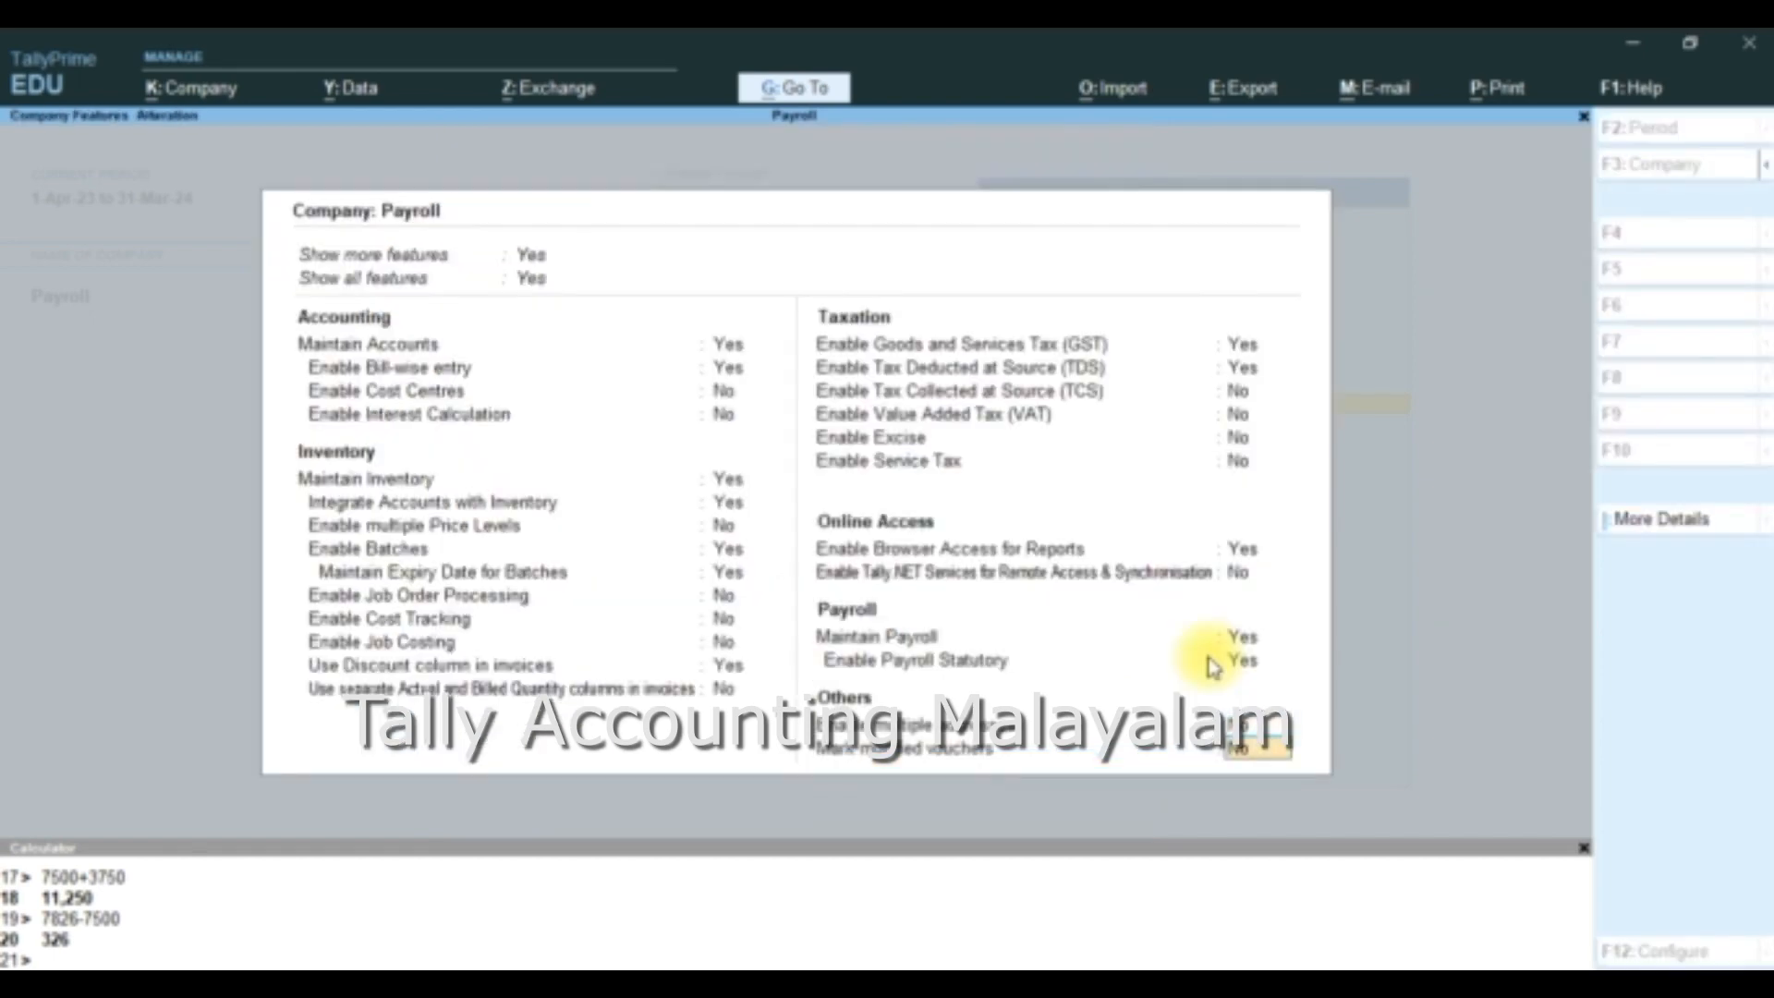
key("Return")
key("Return")
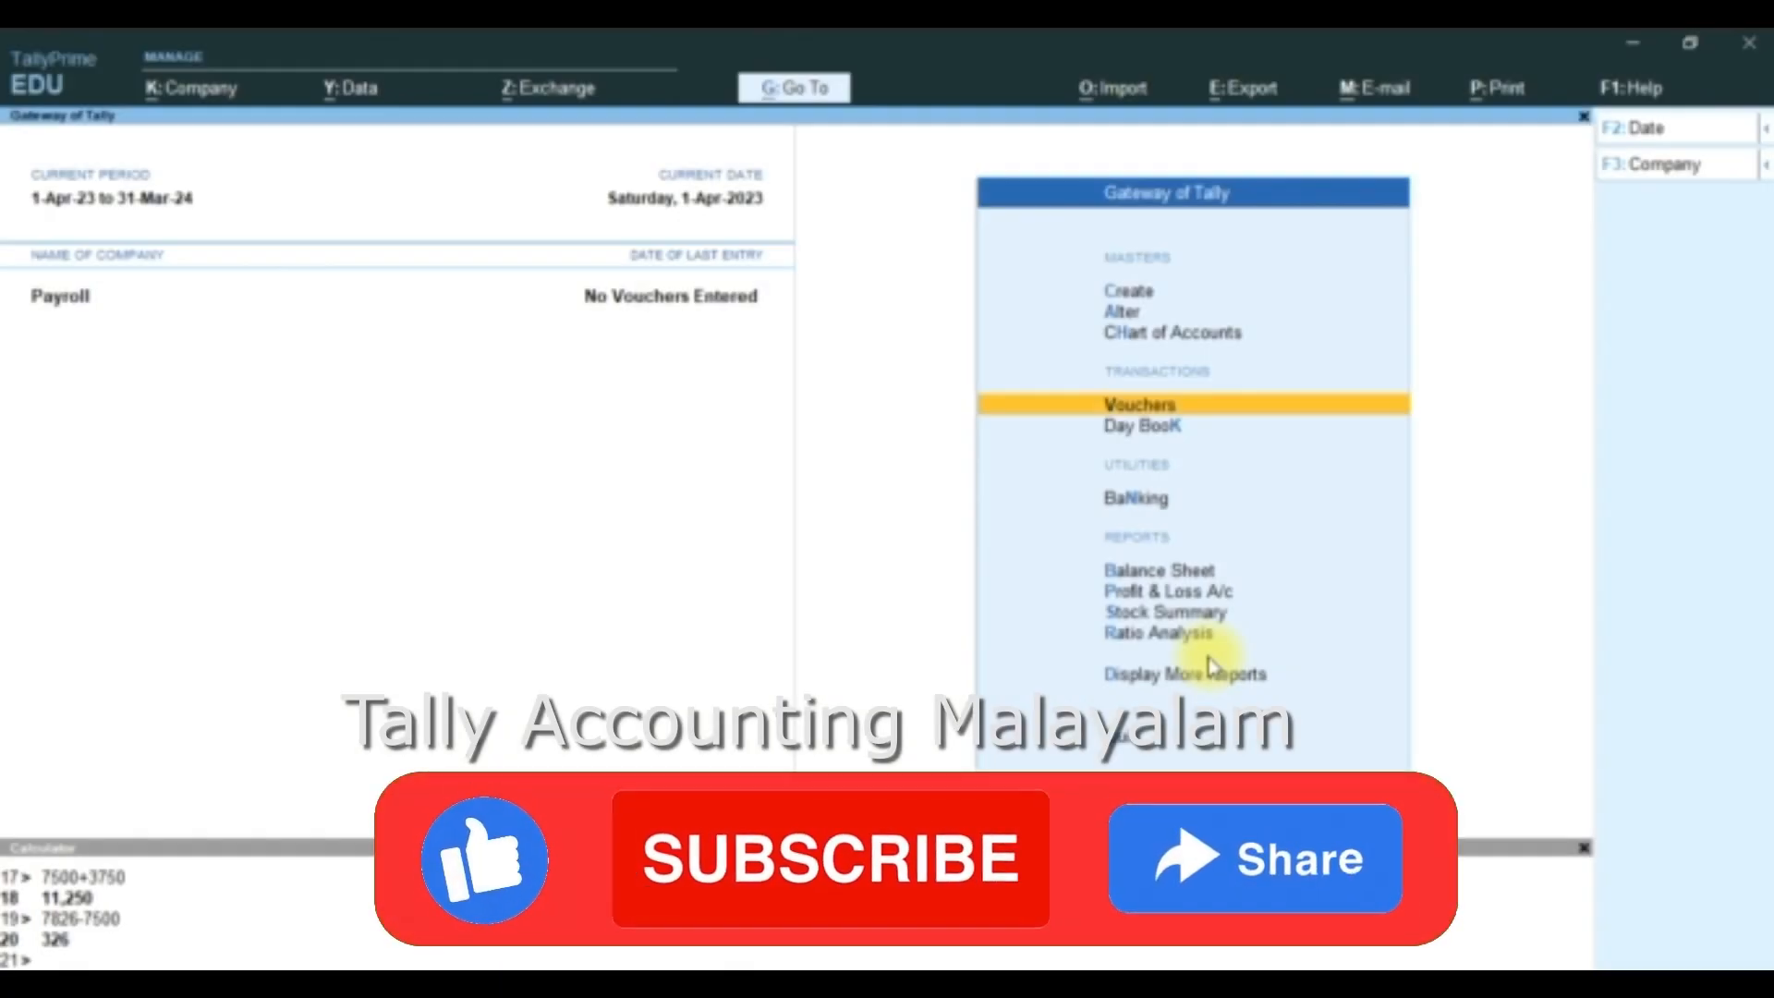
- Open the list of masters for creation and go to Employee Group under Payroll Masters
key("Up")
key("Up")
key("Up")
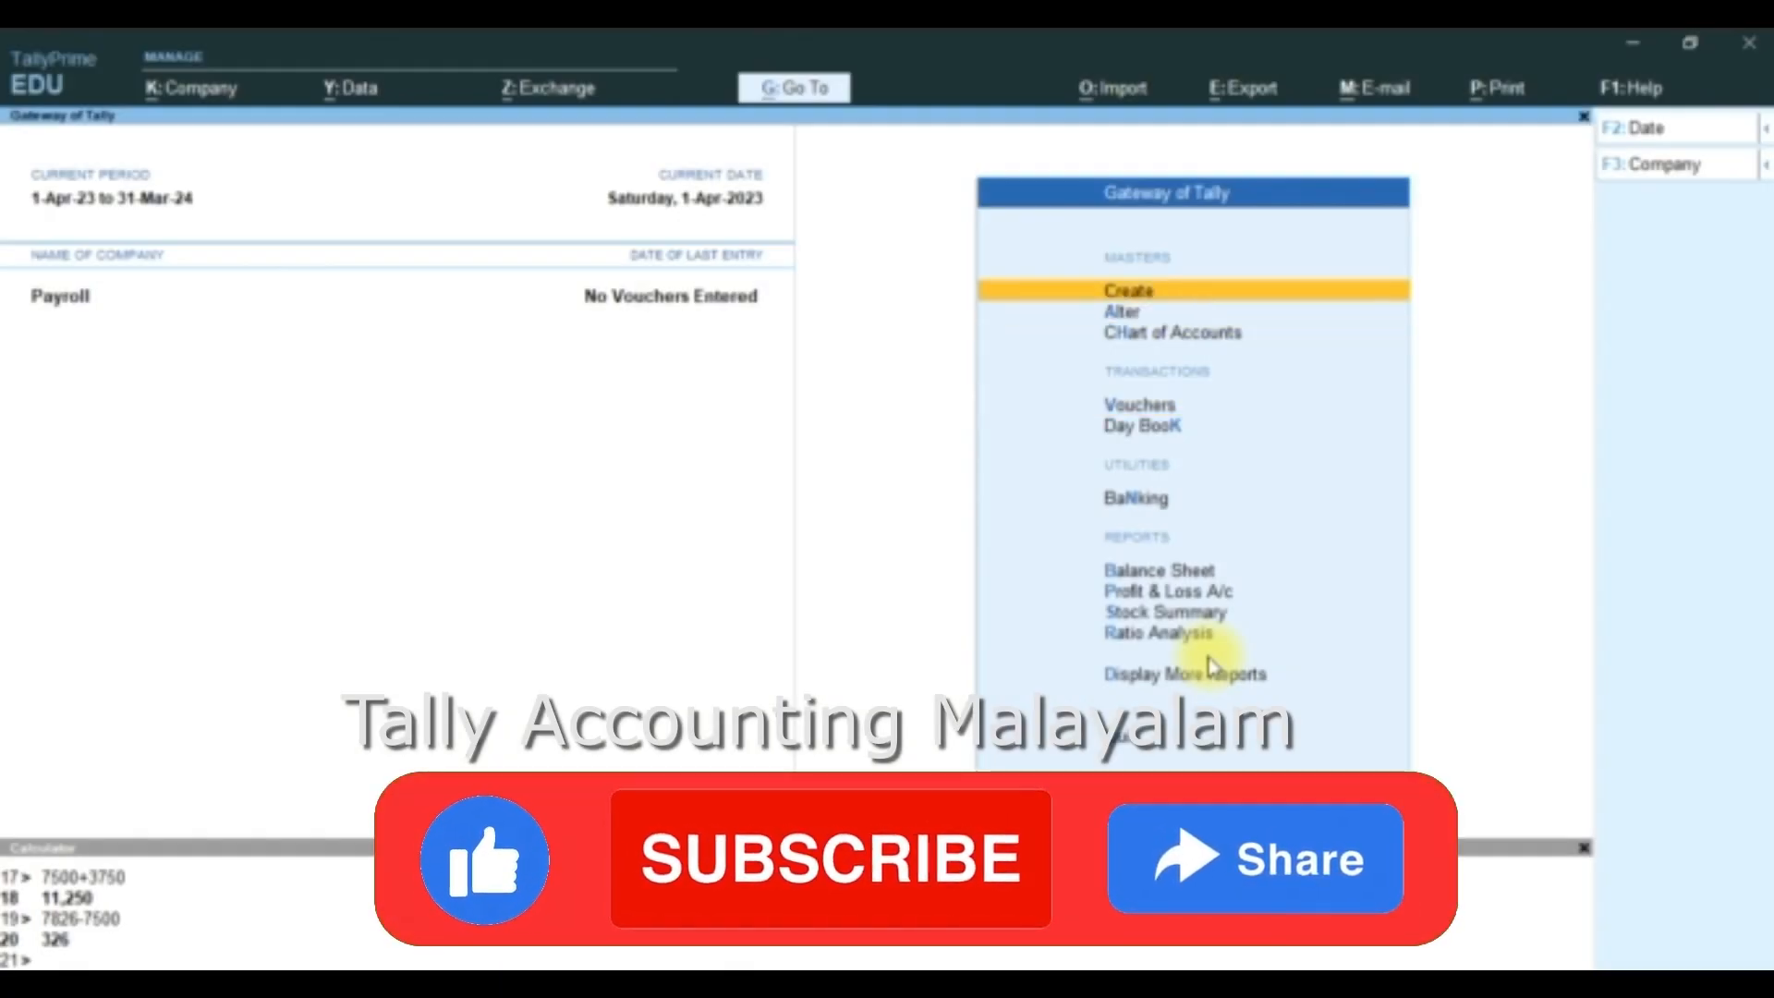
key("Return")
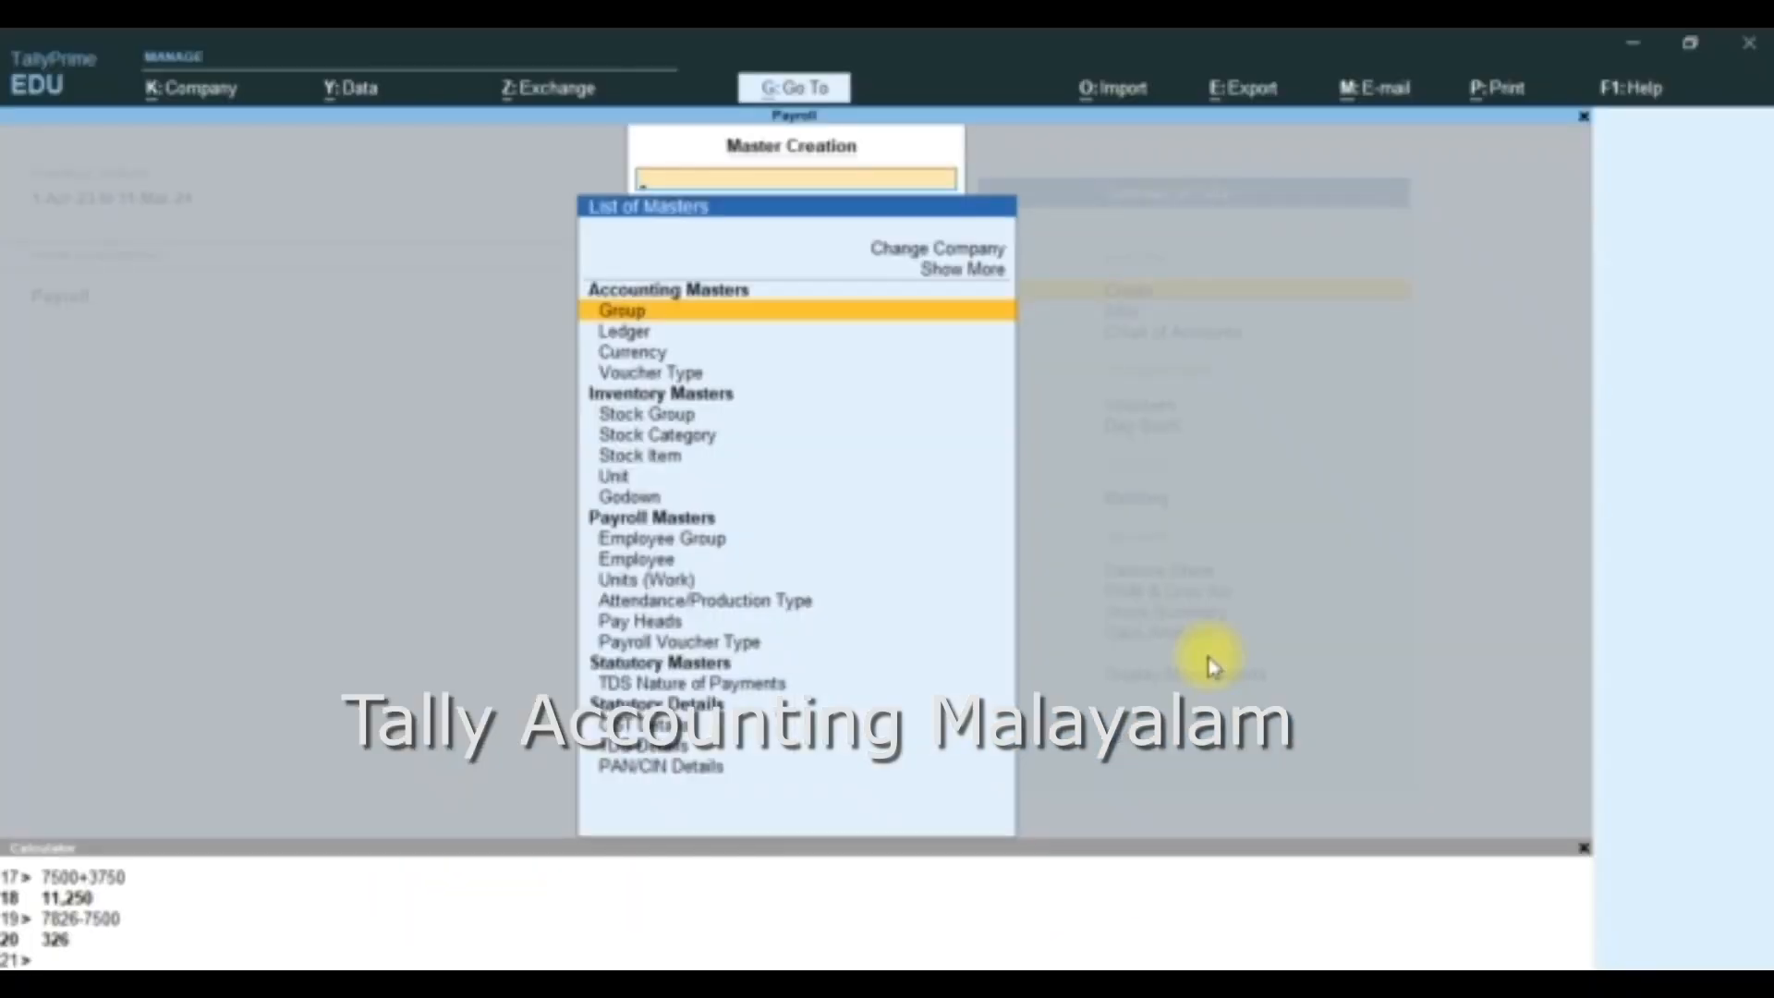
key("Down")
key("Down")
key("Down")
key("Down")
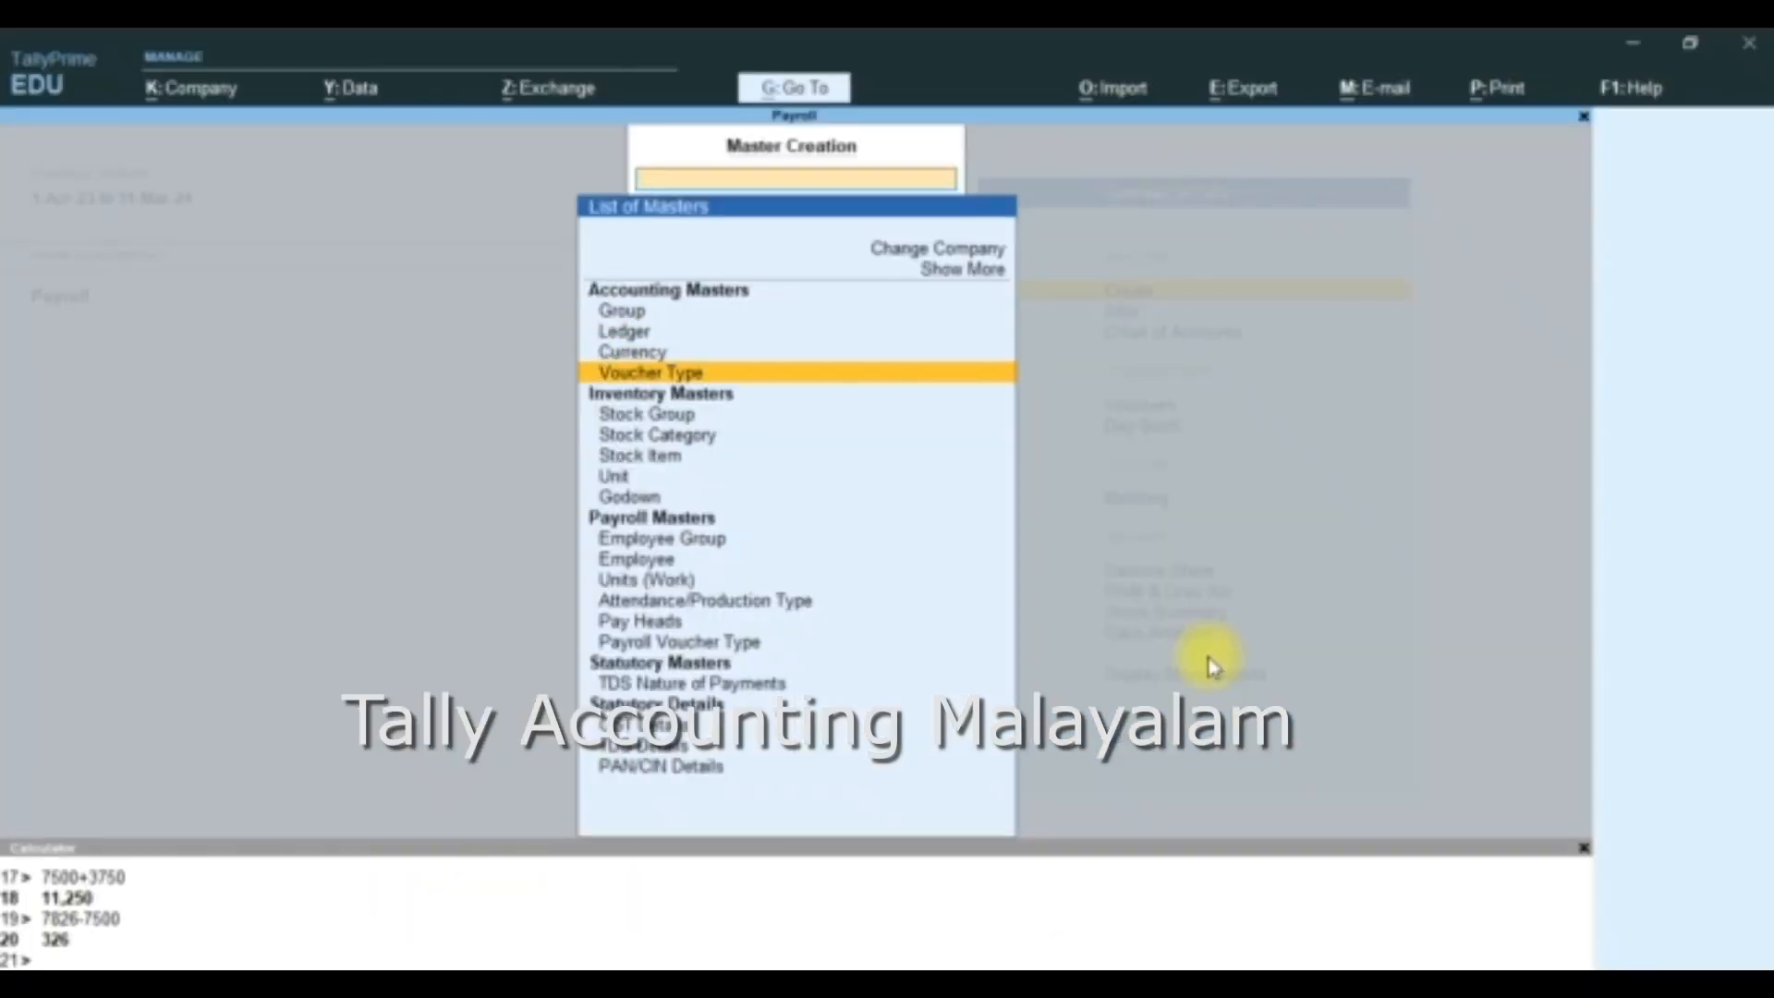
key("Down")
key("Down")
key("Down")
key("Down")
key("Down")
key("Down")
key("Down")
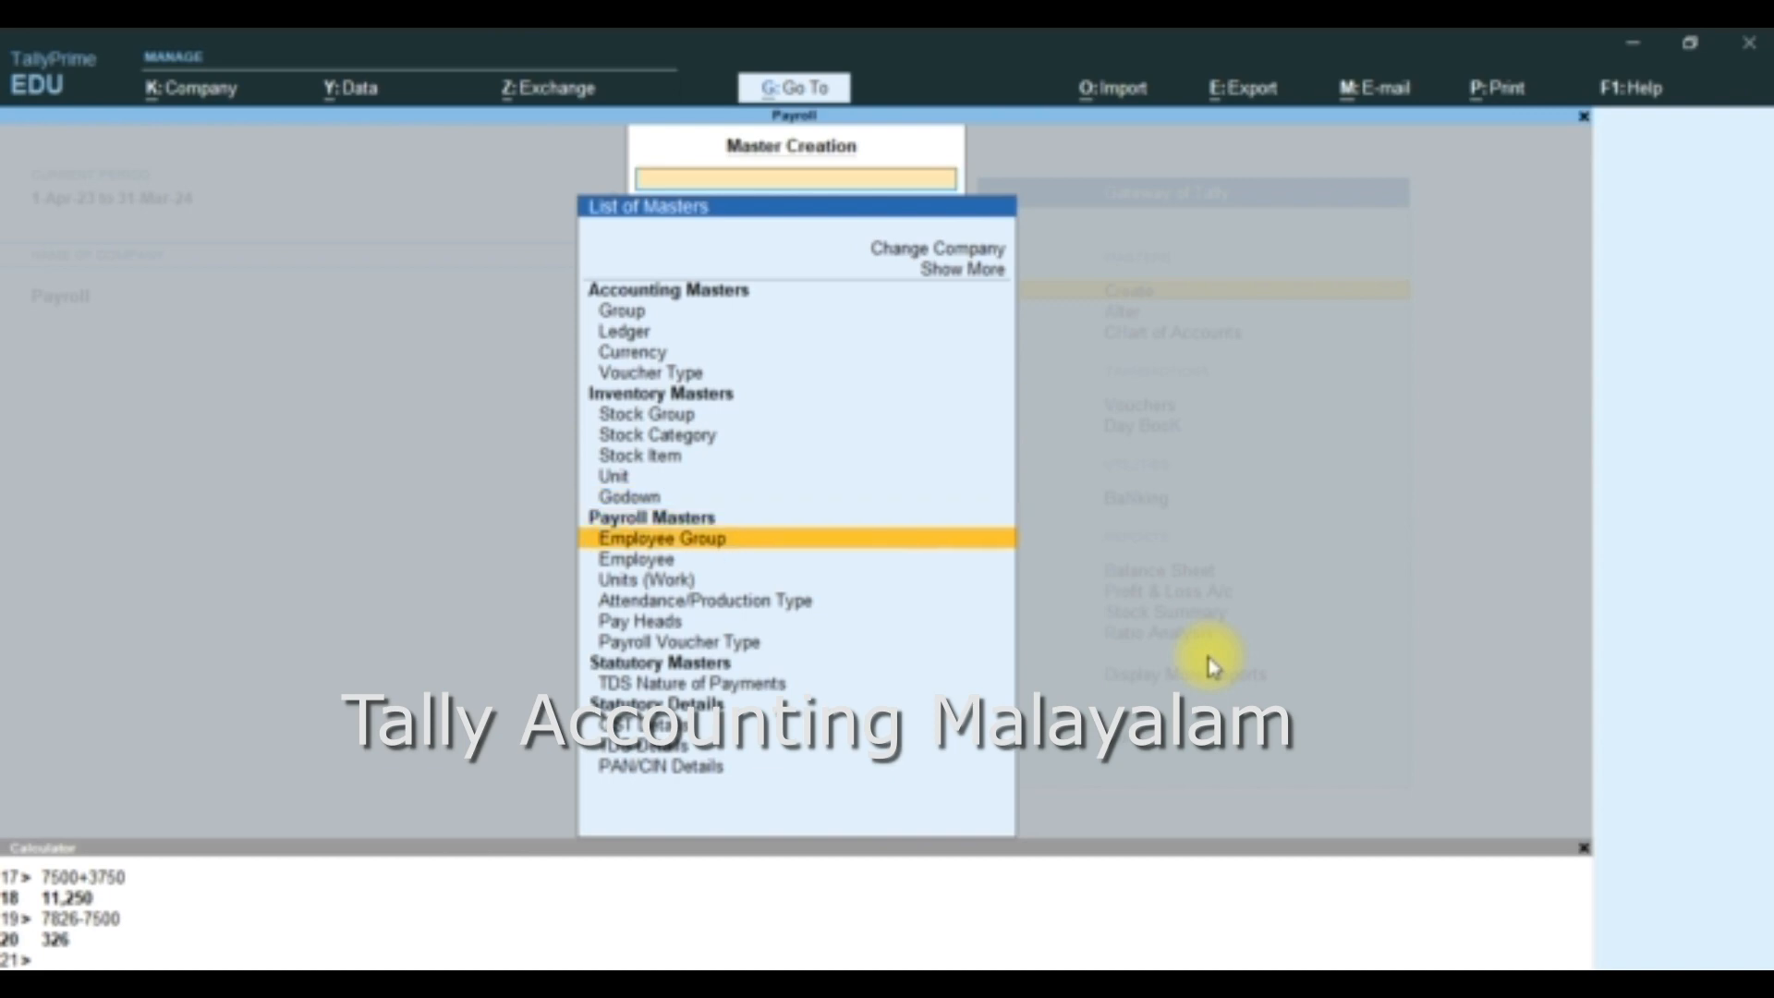
- Look through the payroll master types from Employee Group to Attendance/Production Type
key("Down")
key("Down")
key("Up")
key("Up")
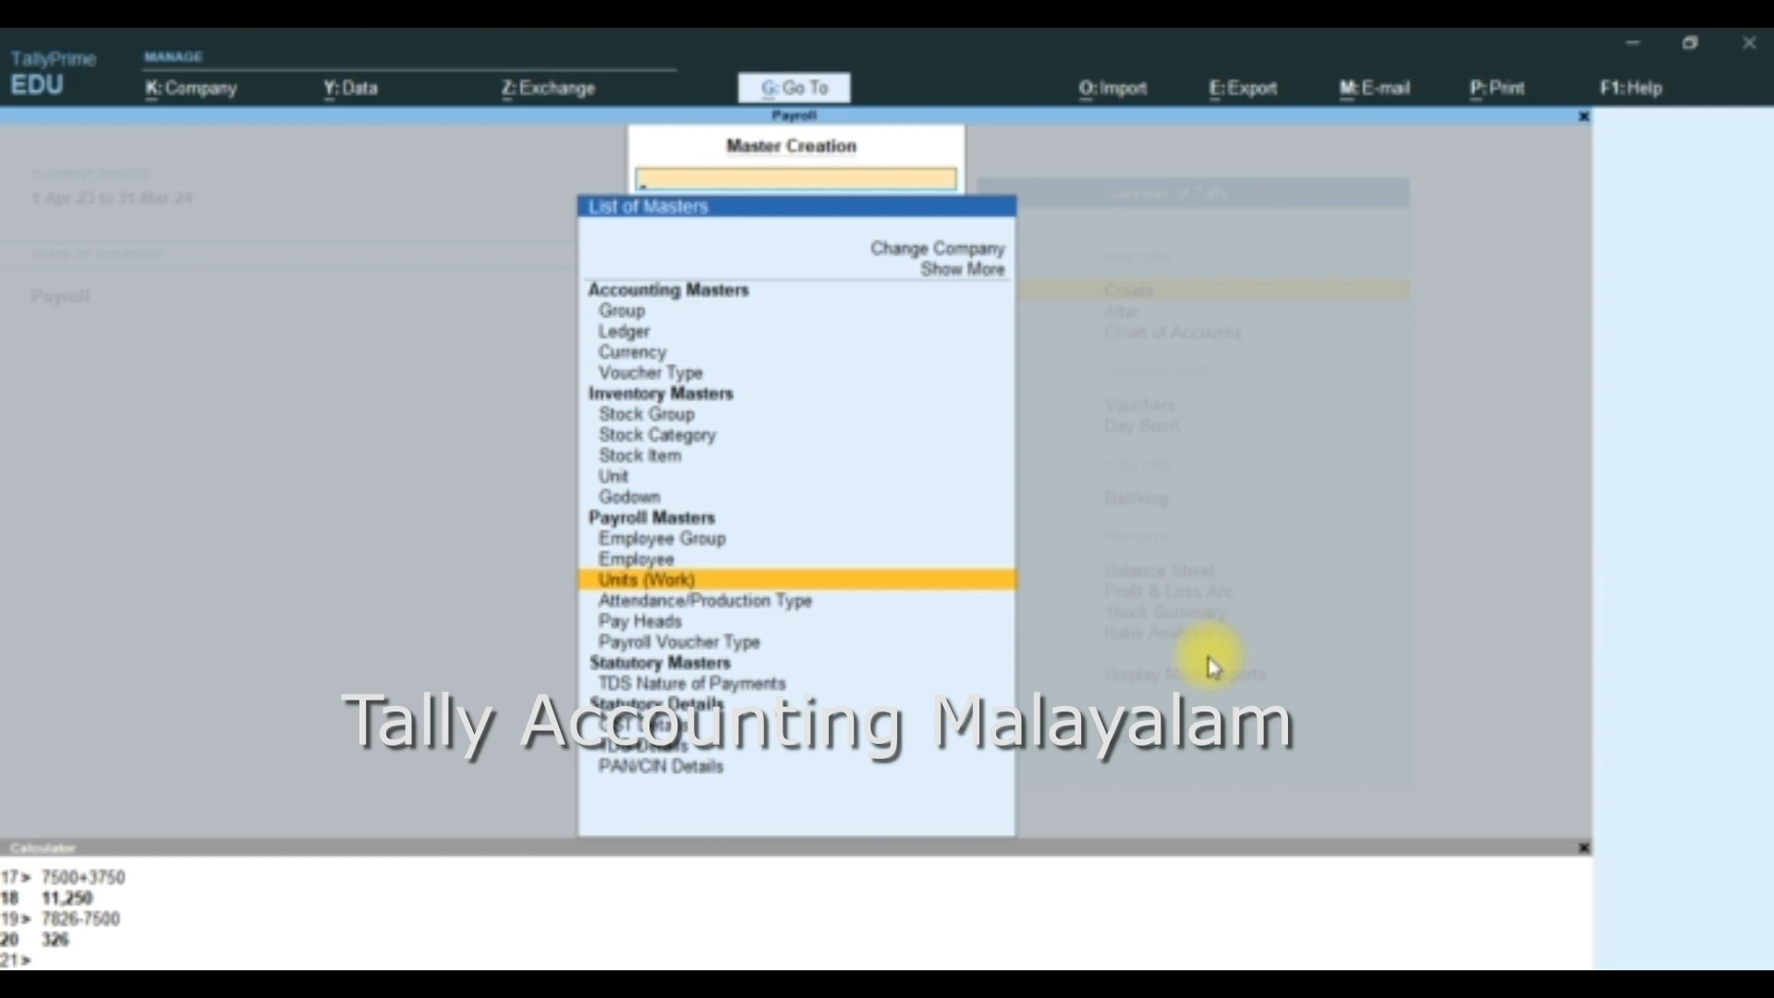
key("Down")
key("Down")
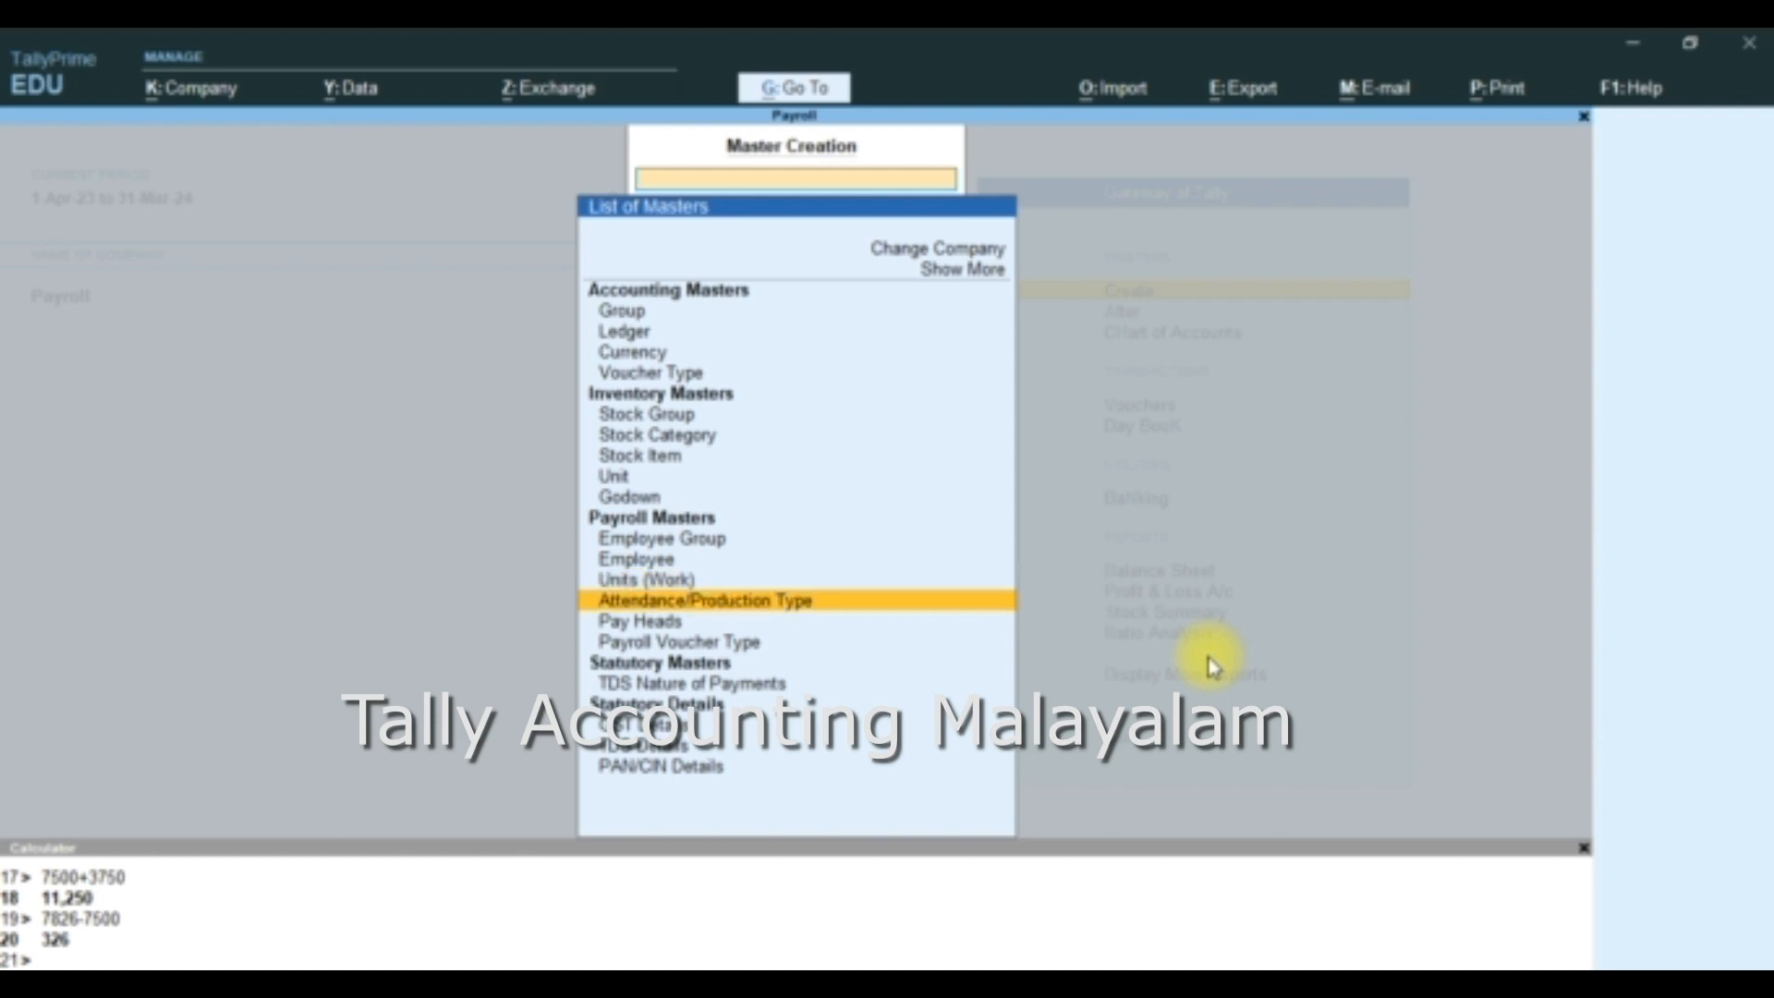
key("Up")
key("Up")
key("Up")
key("Up")
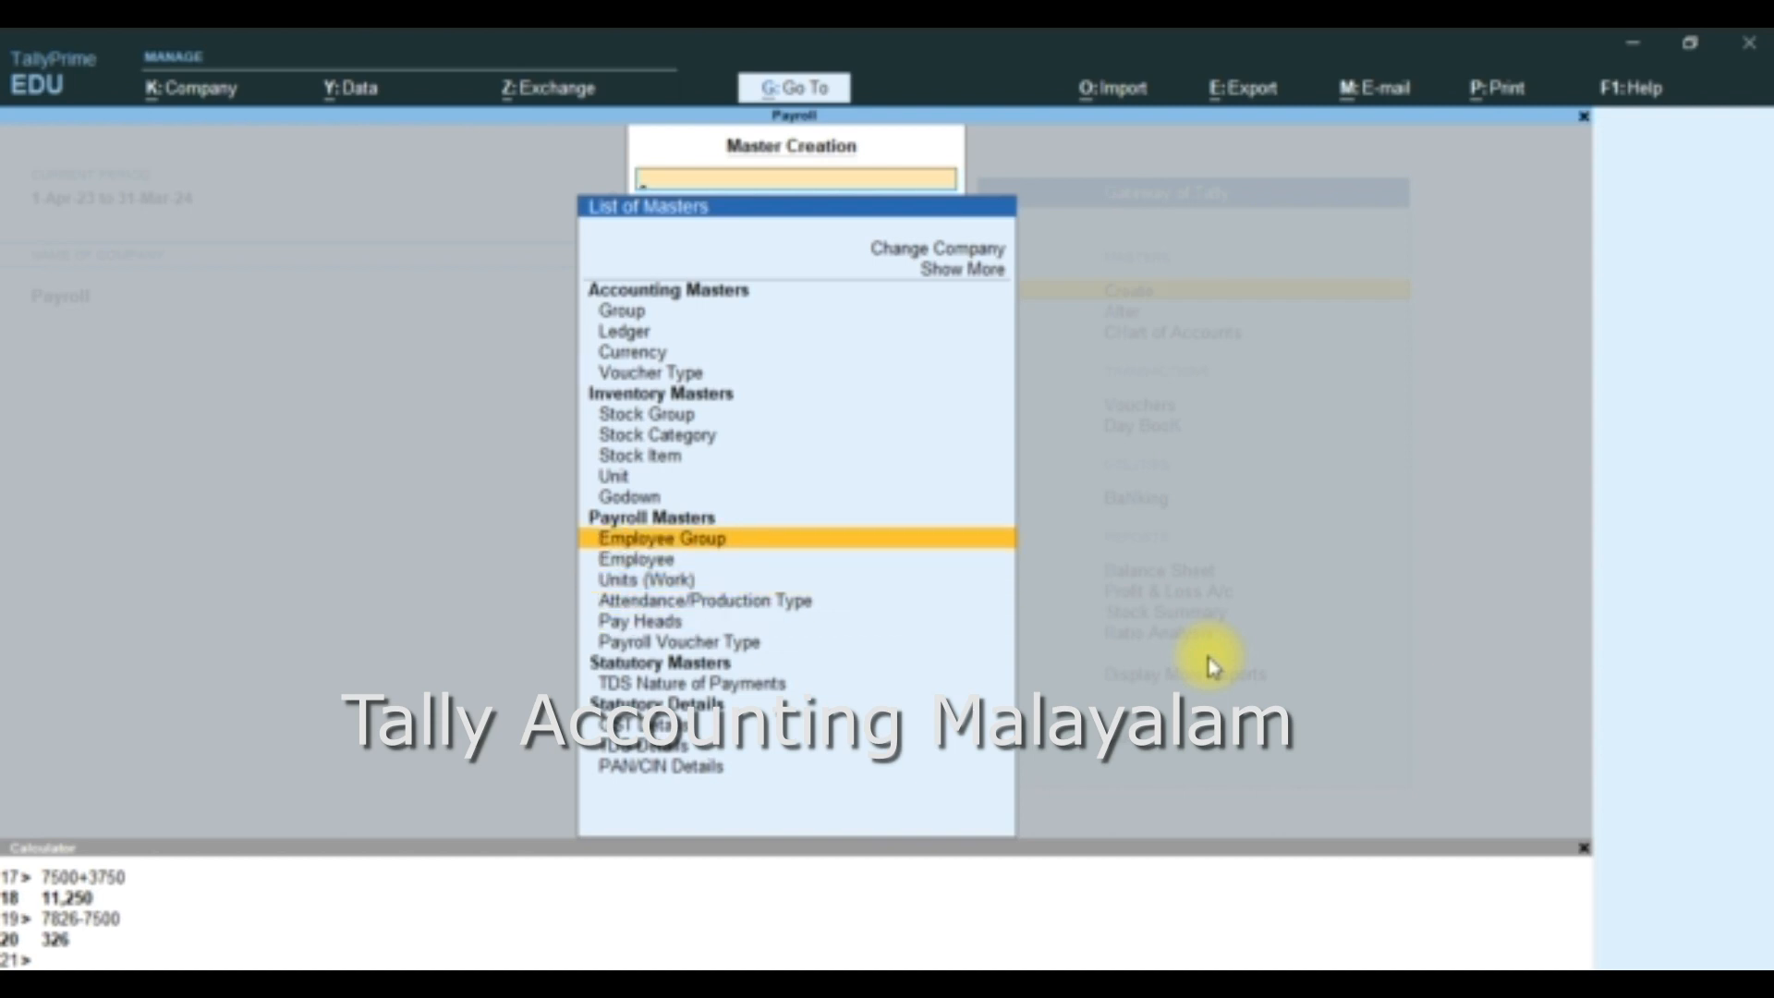
- Create an employee group named Workers under Primary, with Define salary details set to No
key("Return")
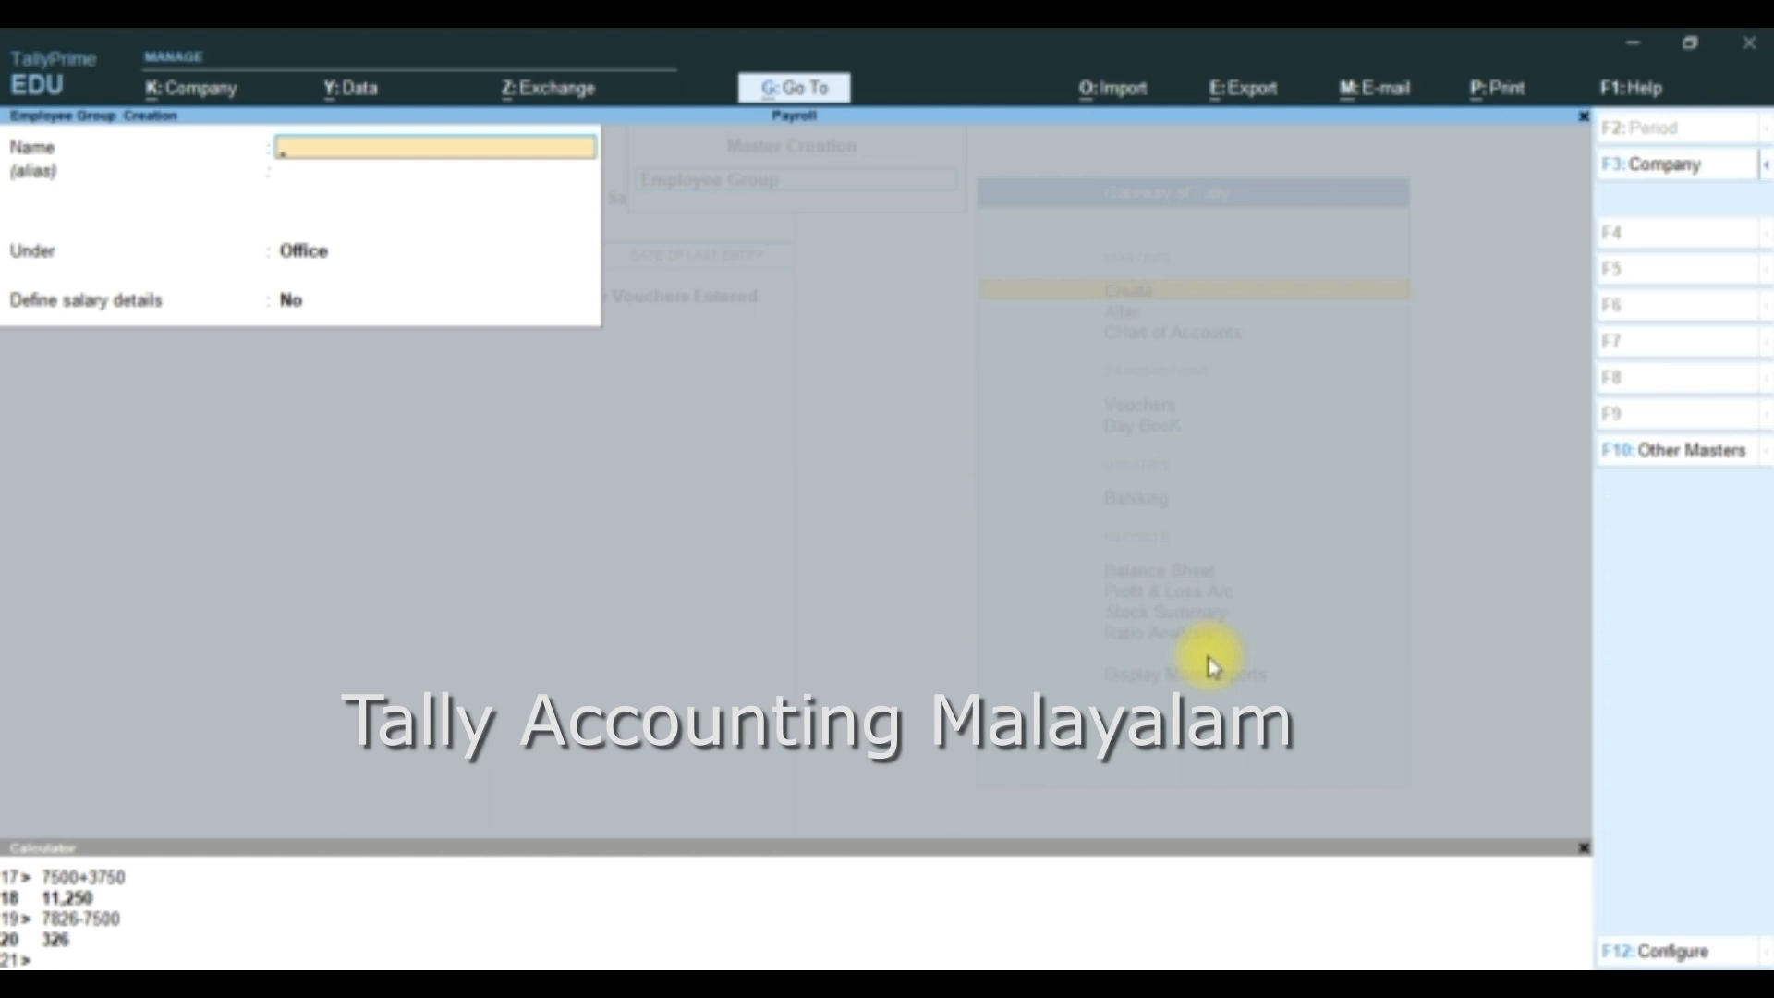
type("Wo")
type("rkers")
key("Return")
key("Return")
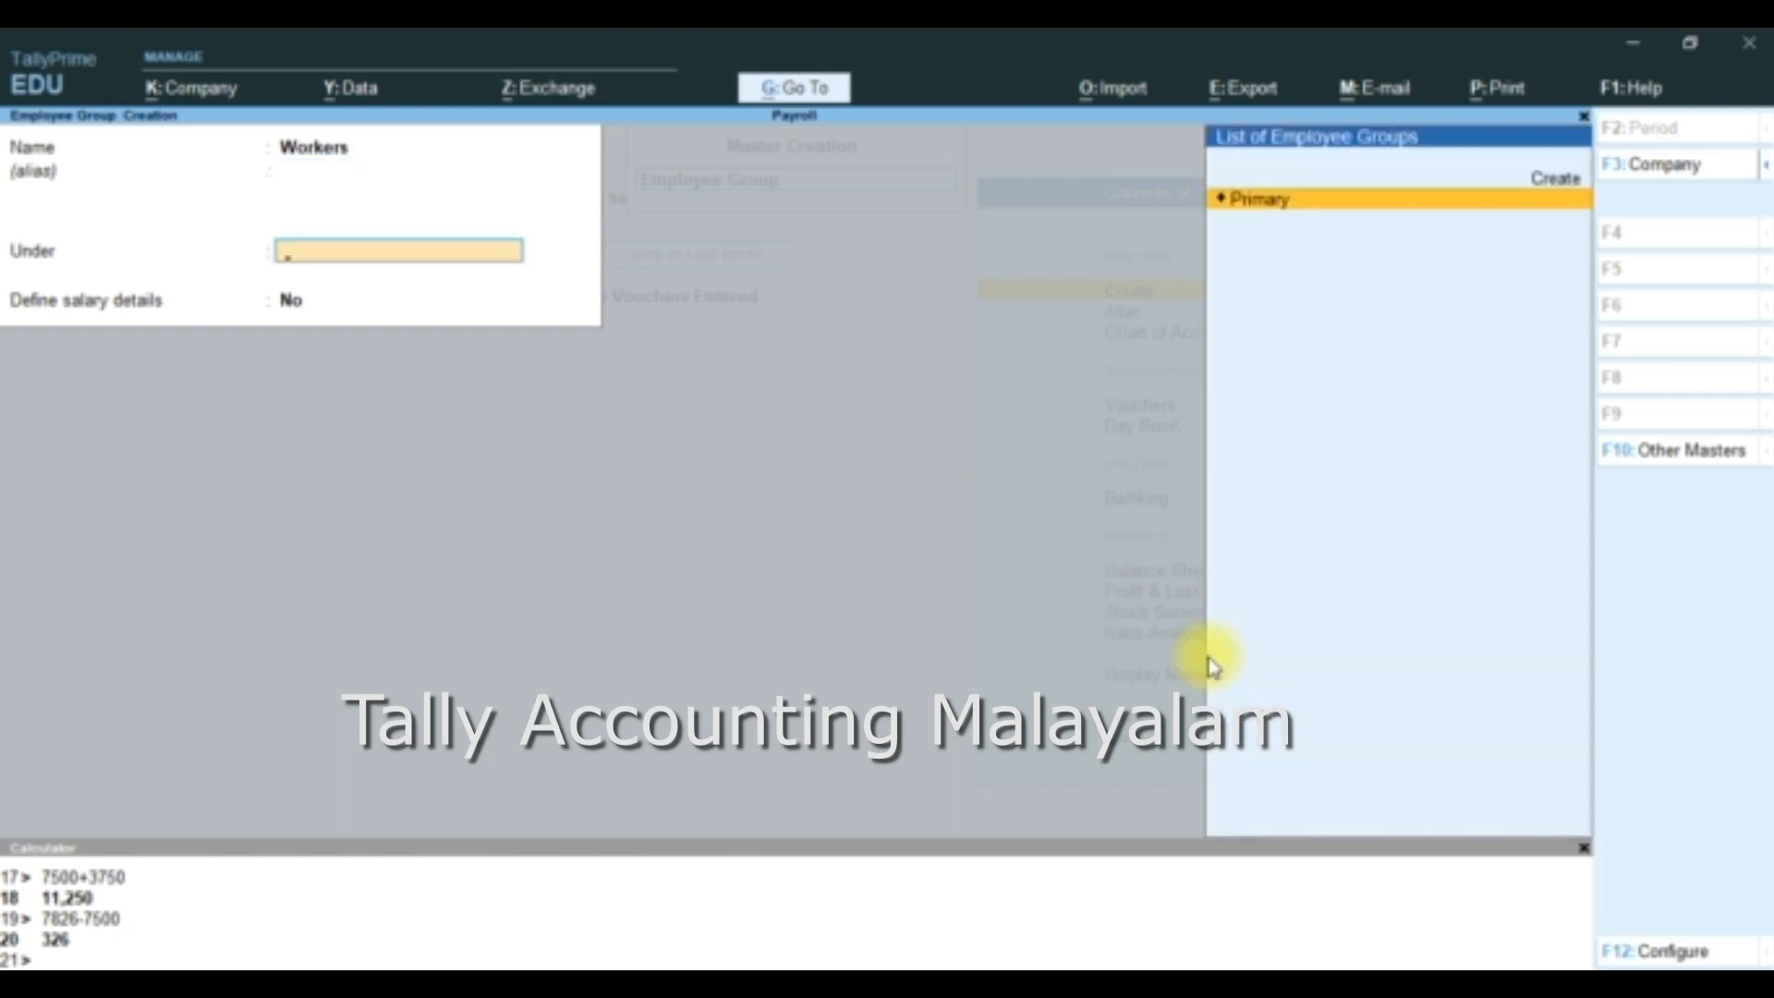
key("Return")
key("Return")
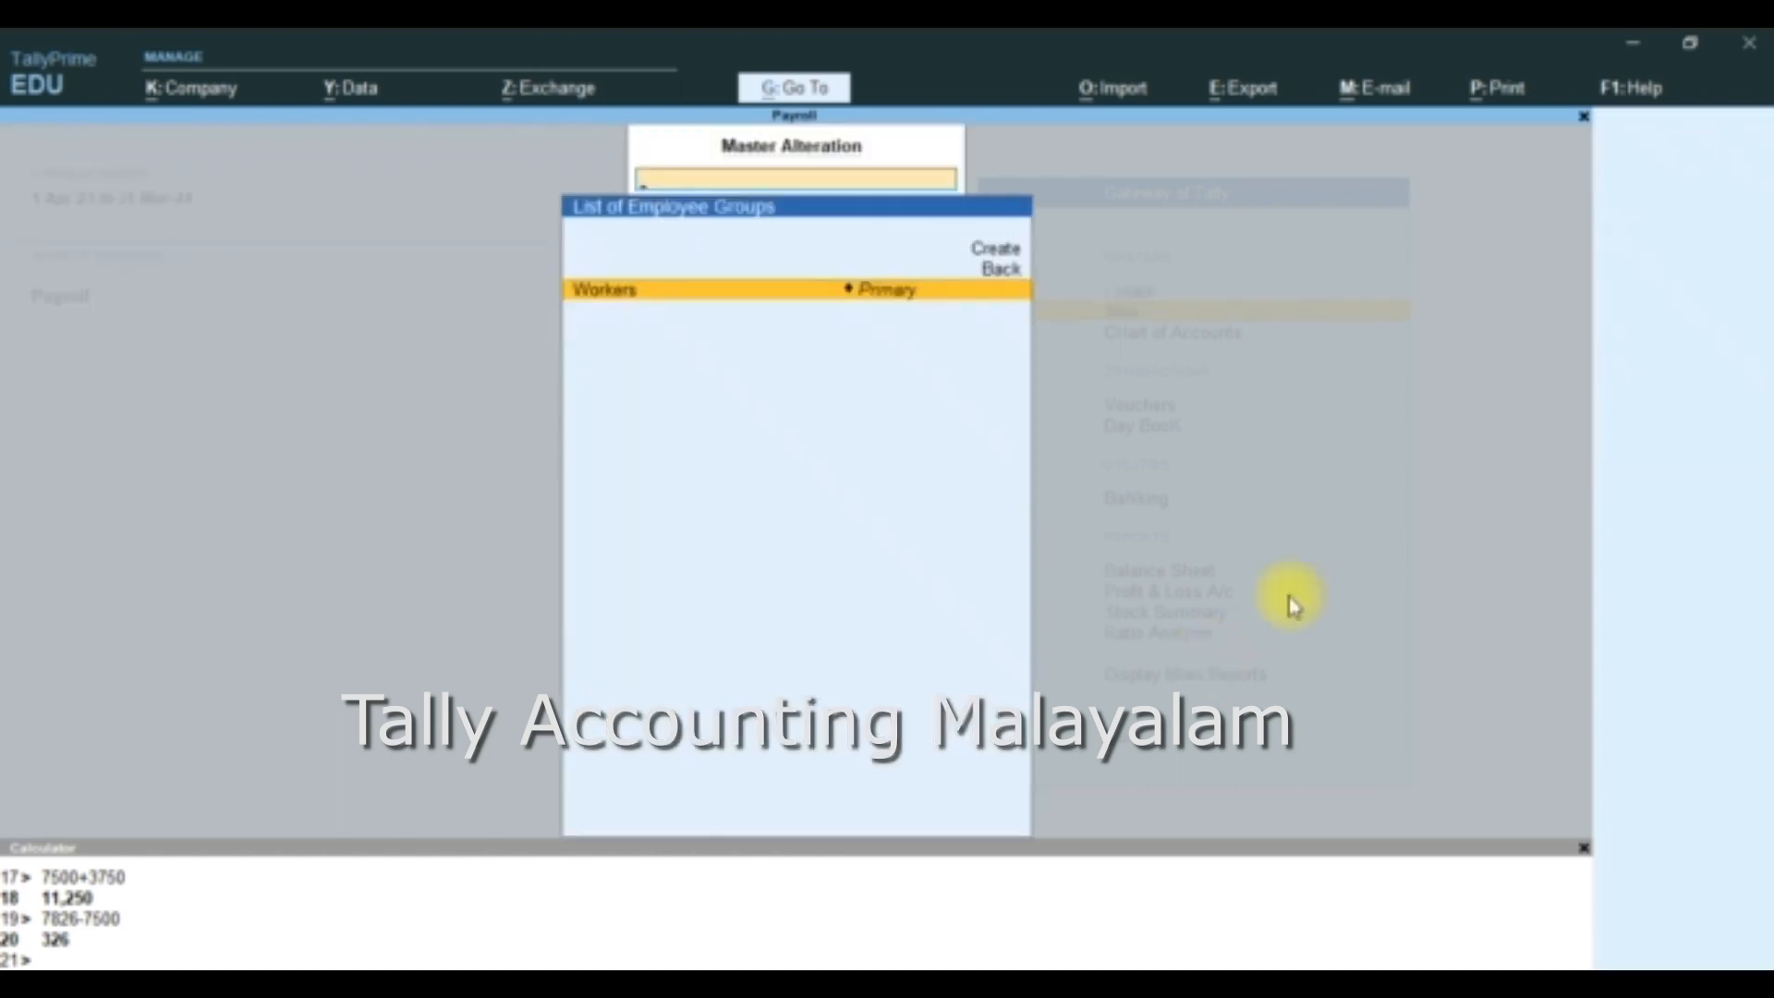
key("BackSpace")
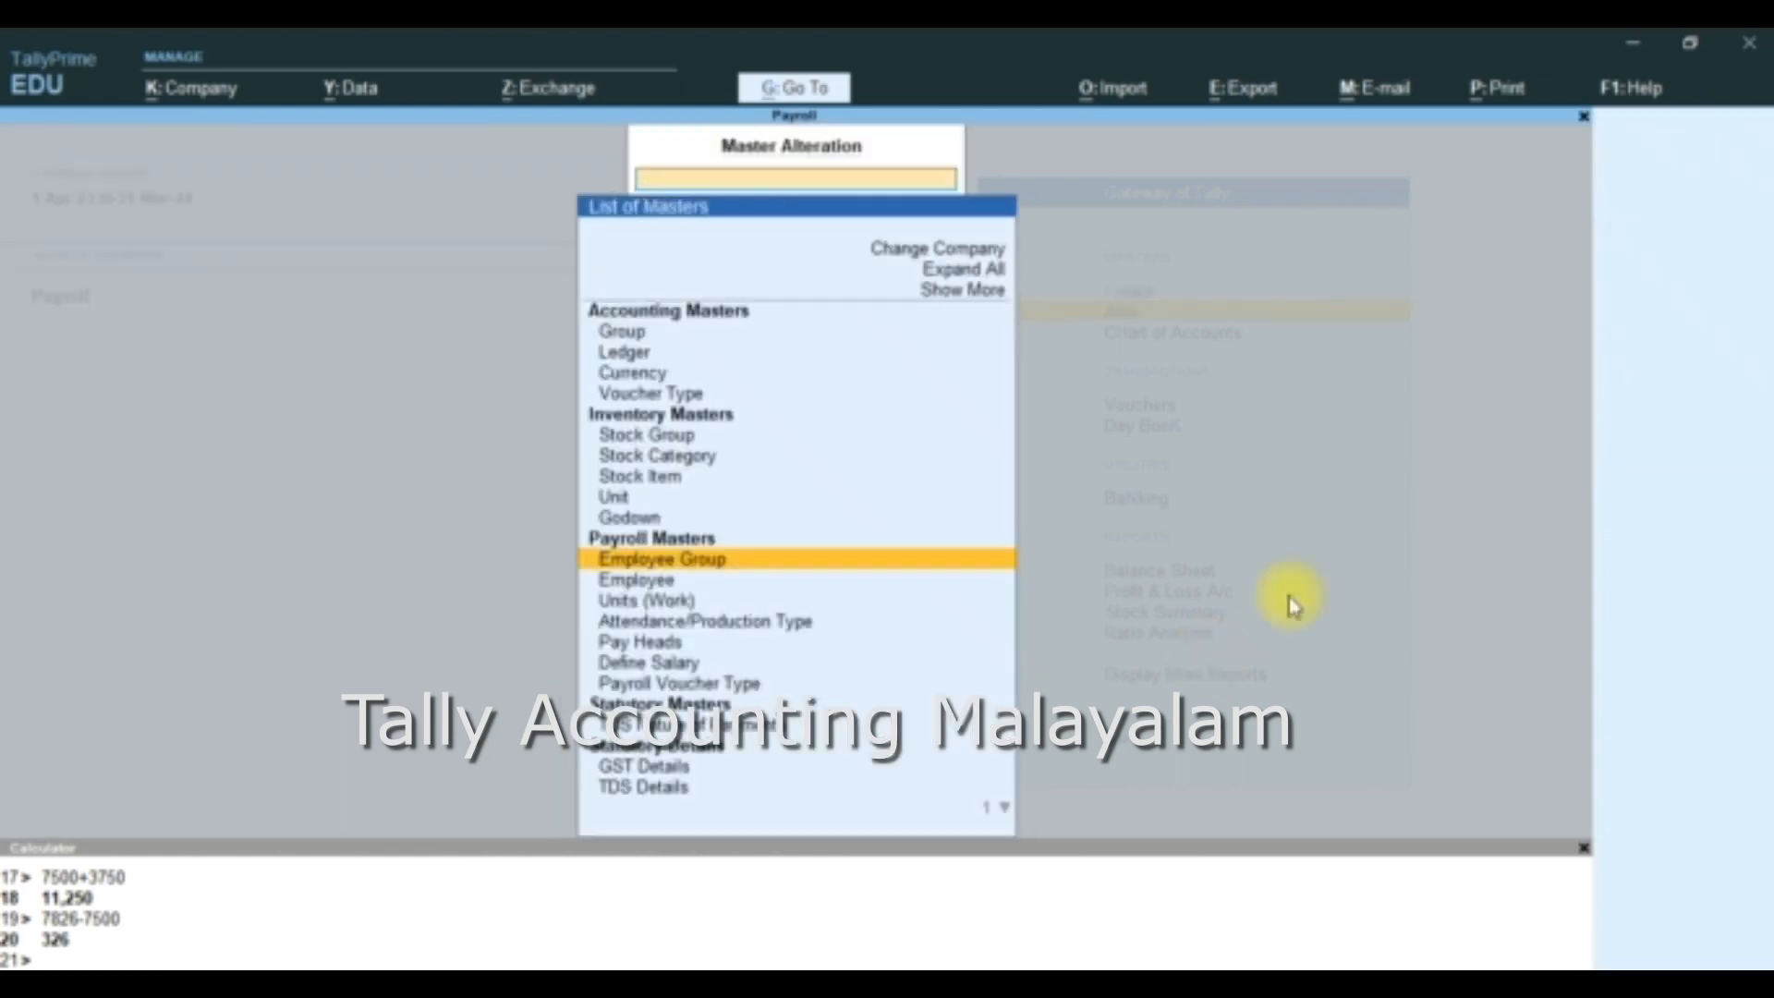
- Start a new employee from the Employee alteration list, enter the employee's name, and place it under the Workers group
key("Down")
key("Return")
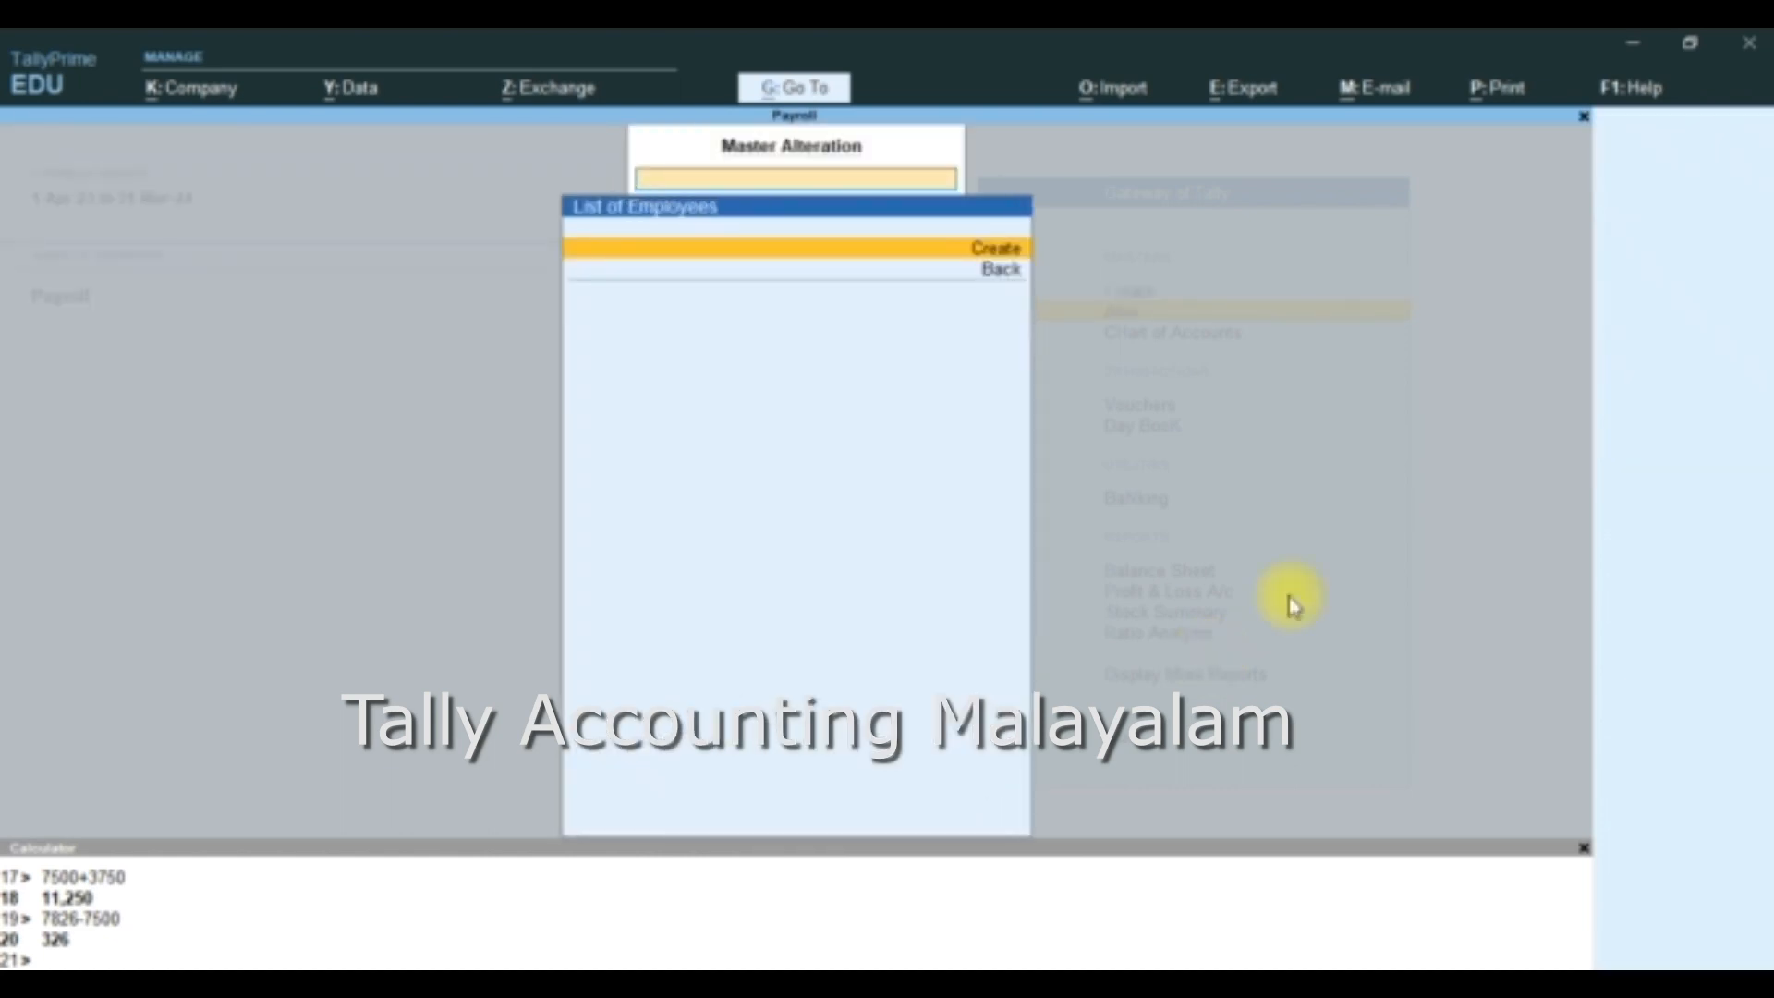
key("Return")
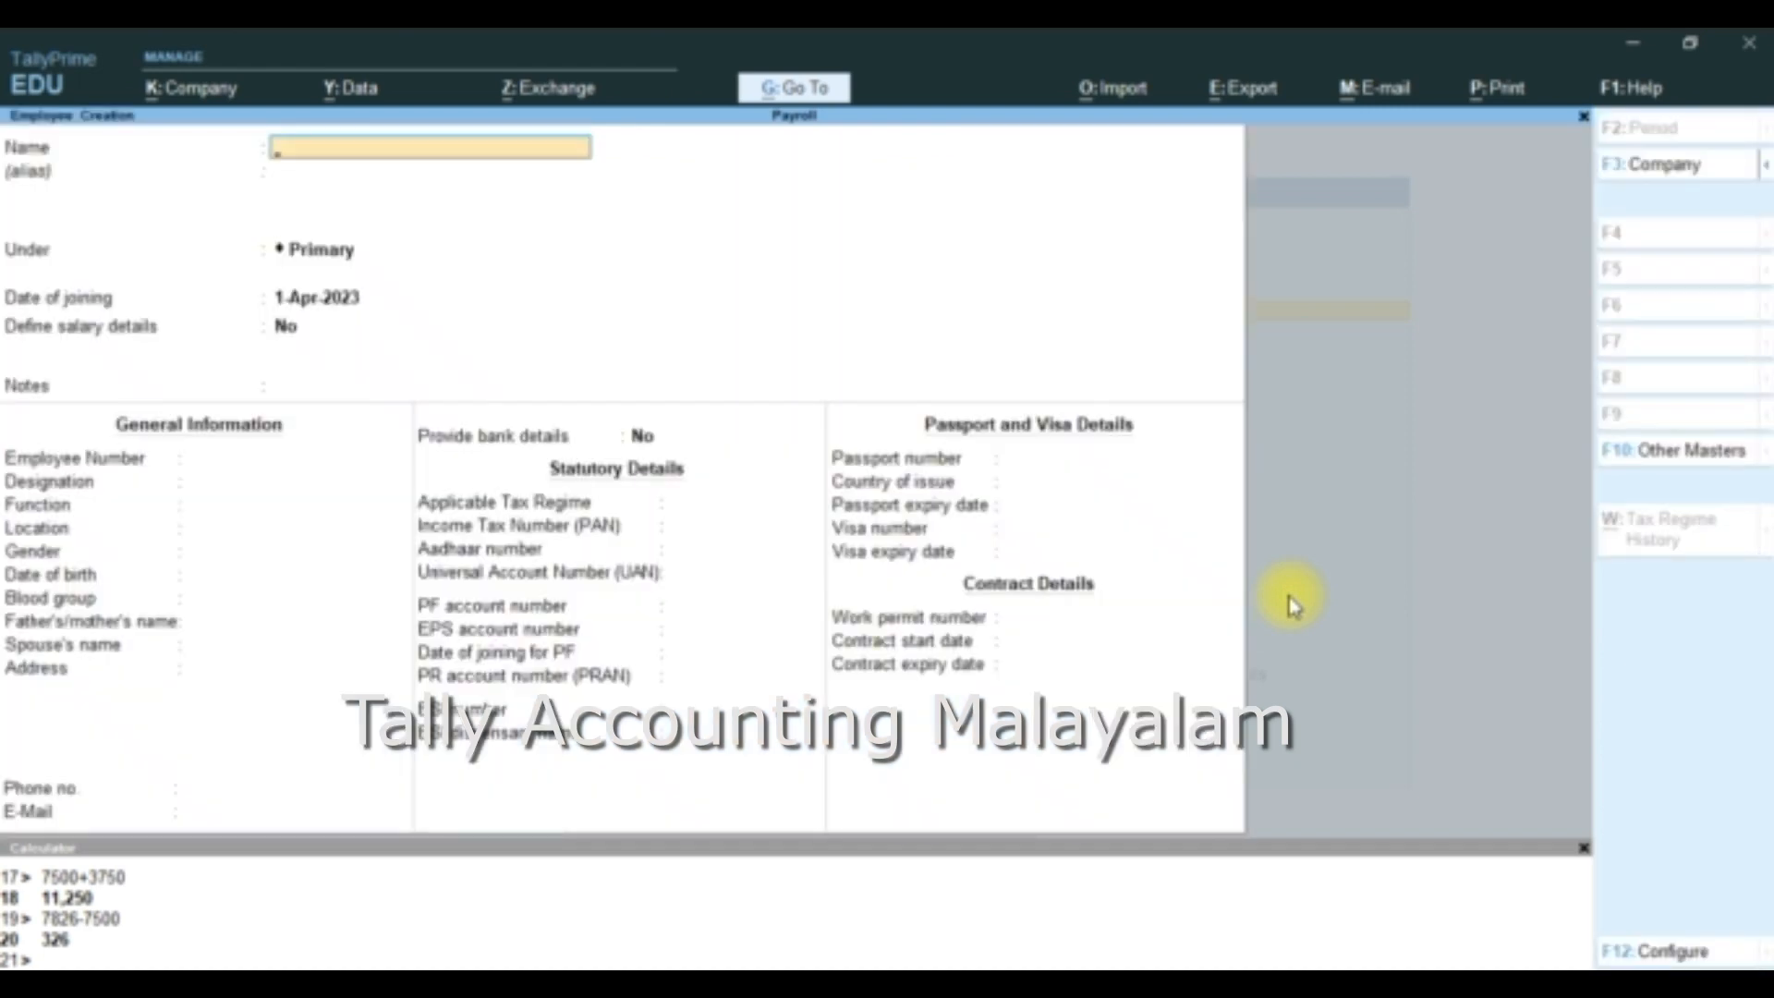
type("Raju")
key("Return")
key("Return")
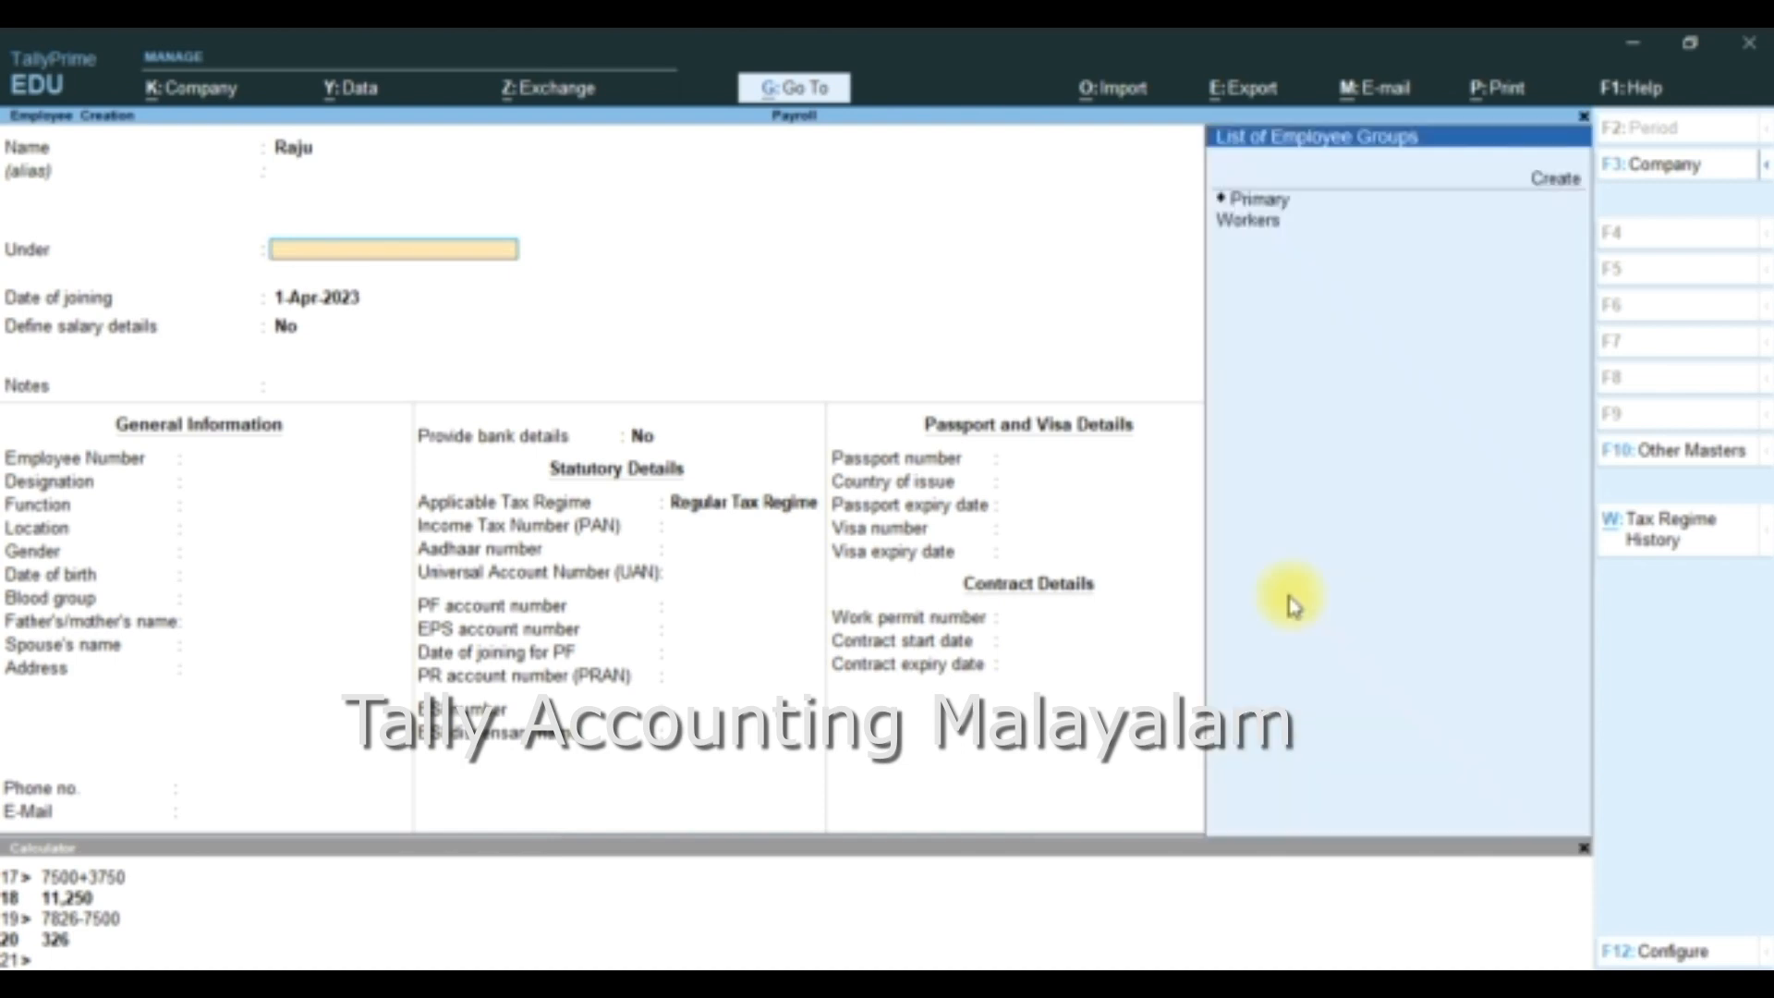
key("Down")
key("Down")
key("Return")
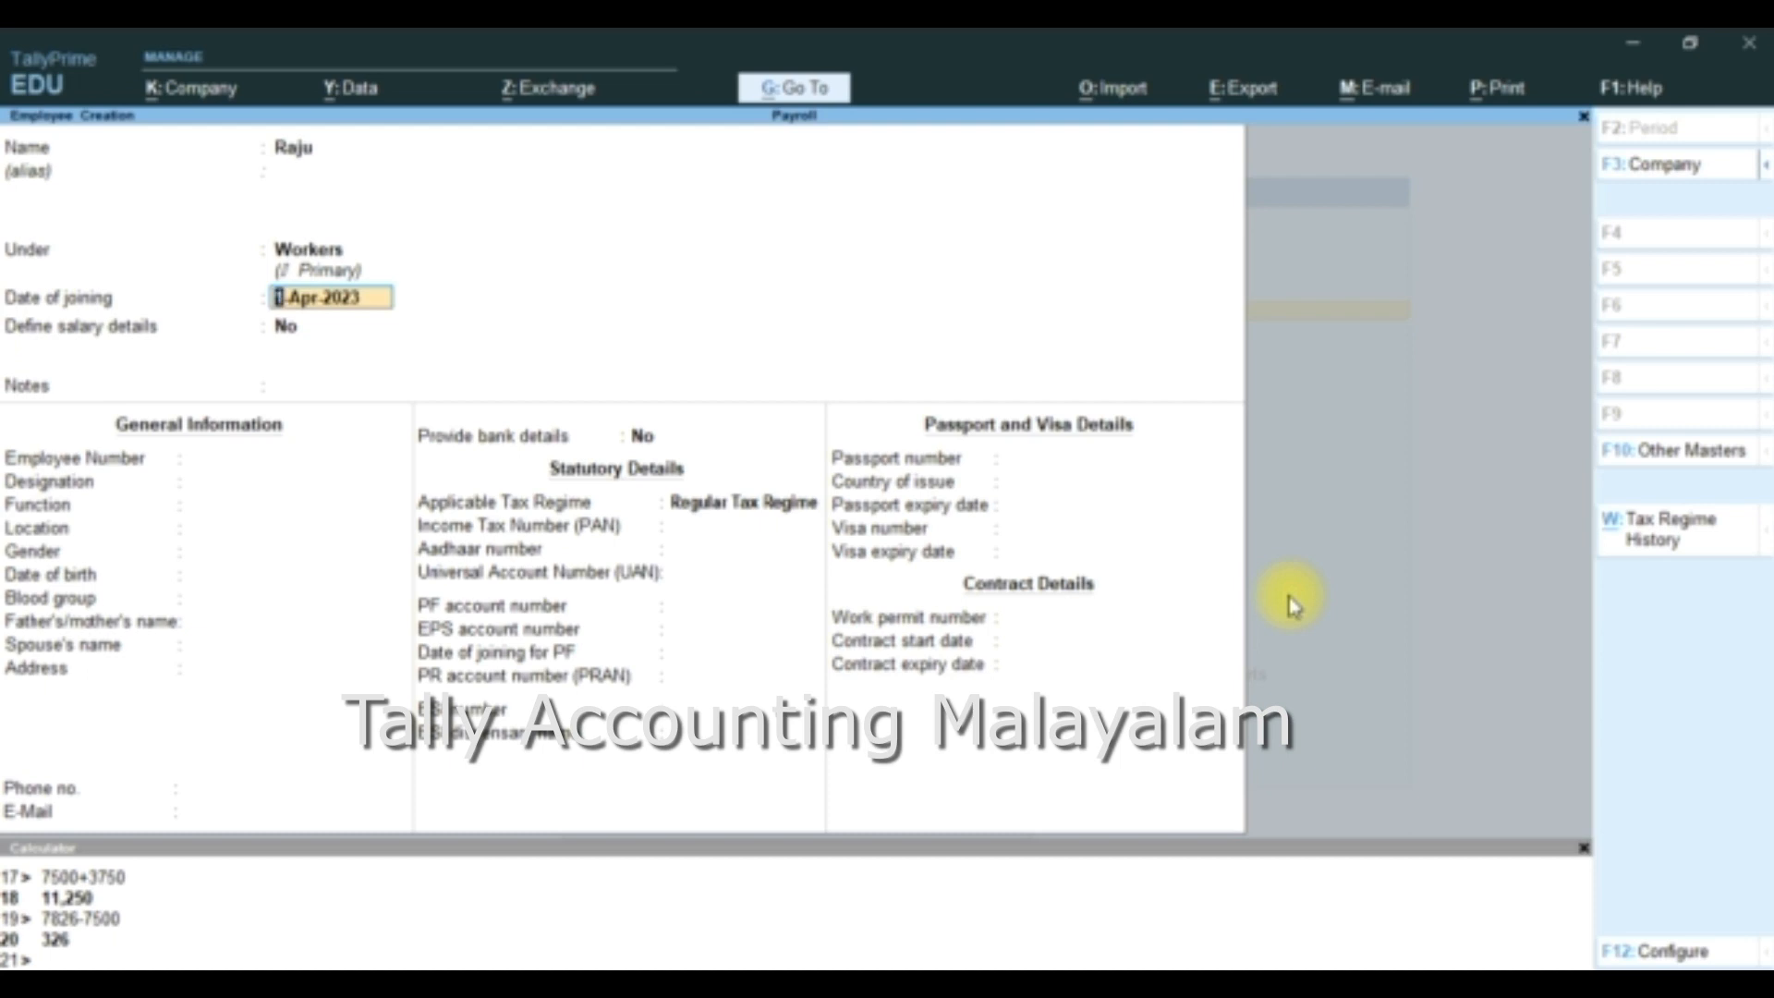
- Keep the joining date 1-Apr-2023 and Define salary details at No, leave the notes blank, and enter the employee number
key("Return")
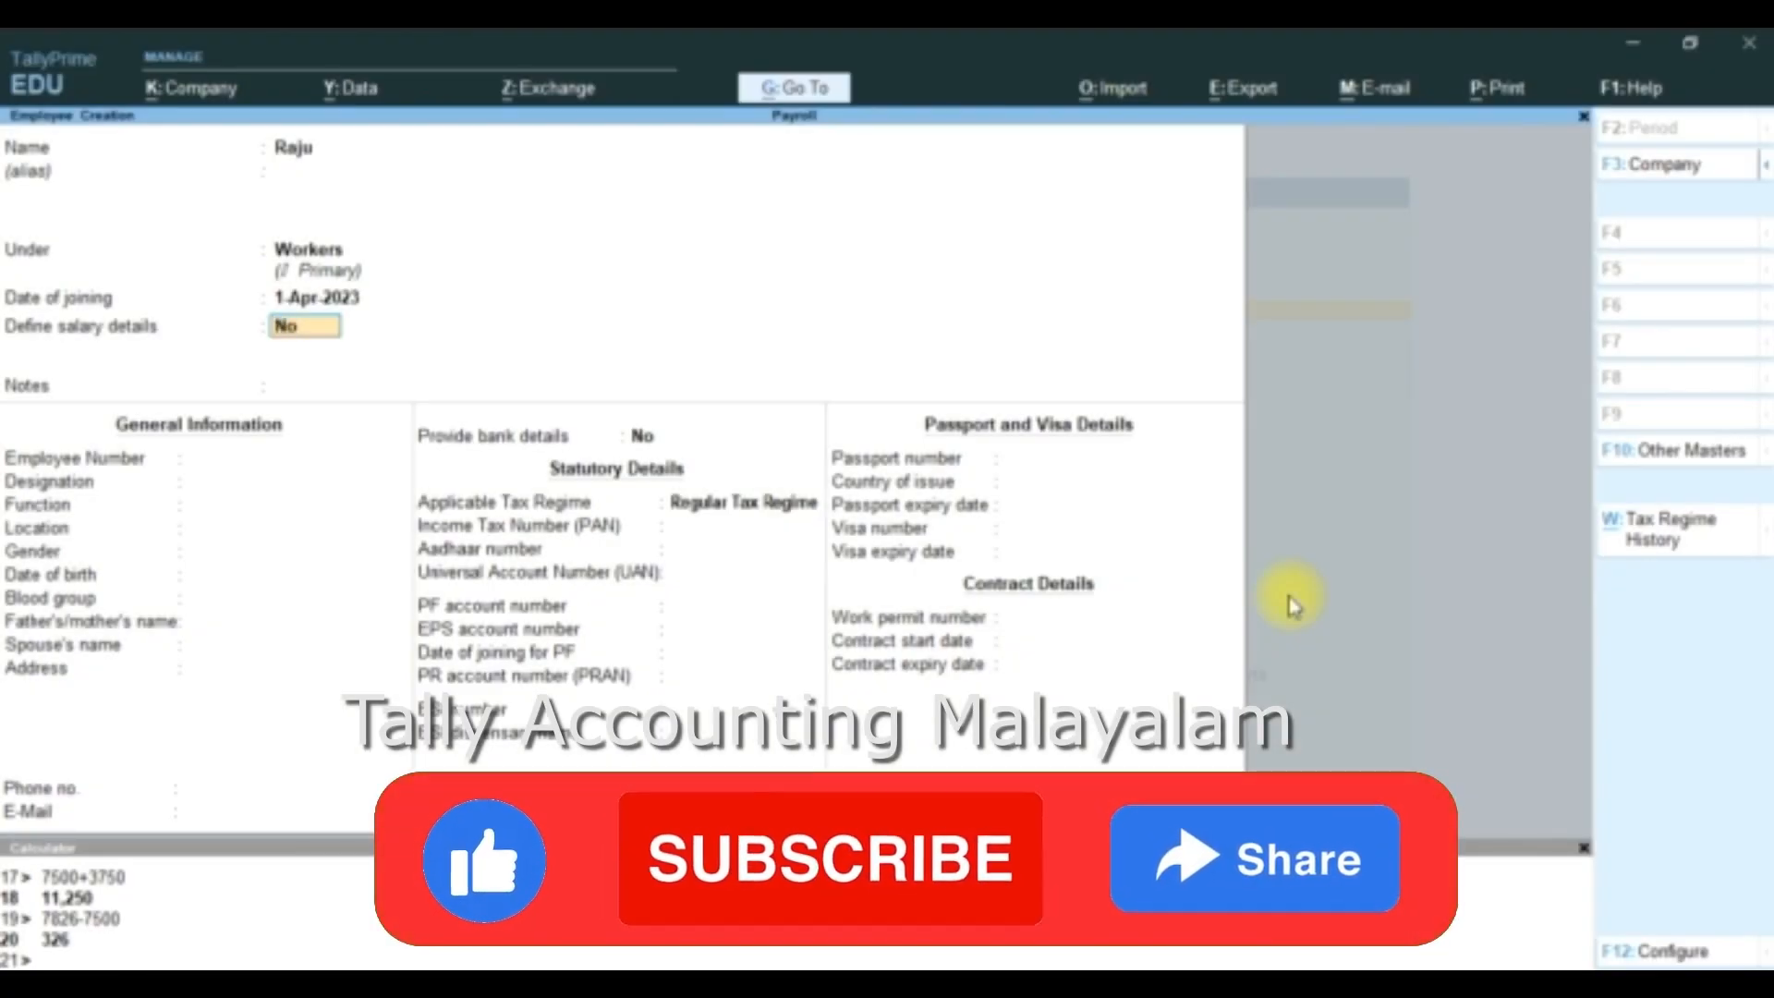
key("Return")
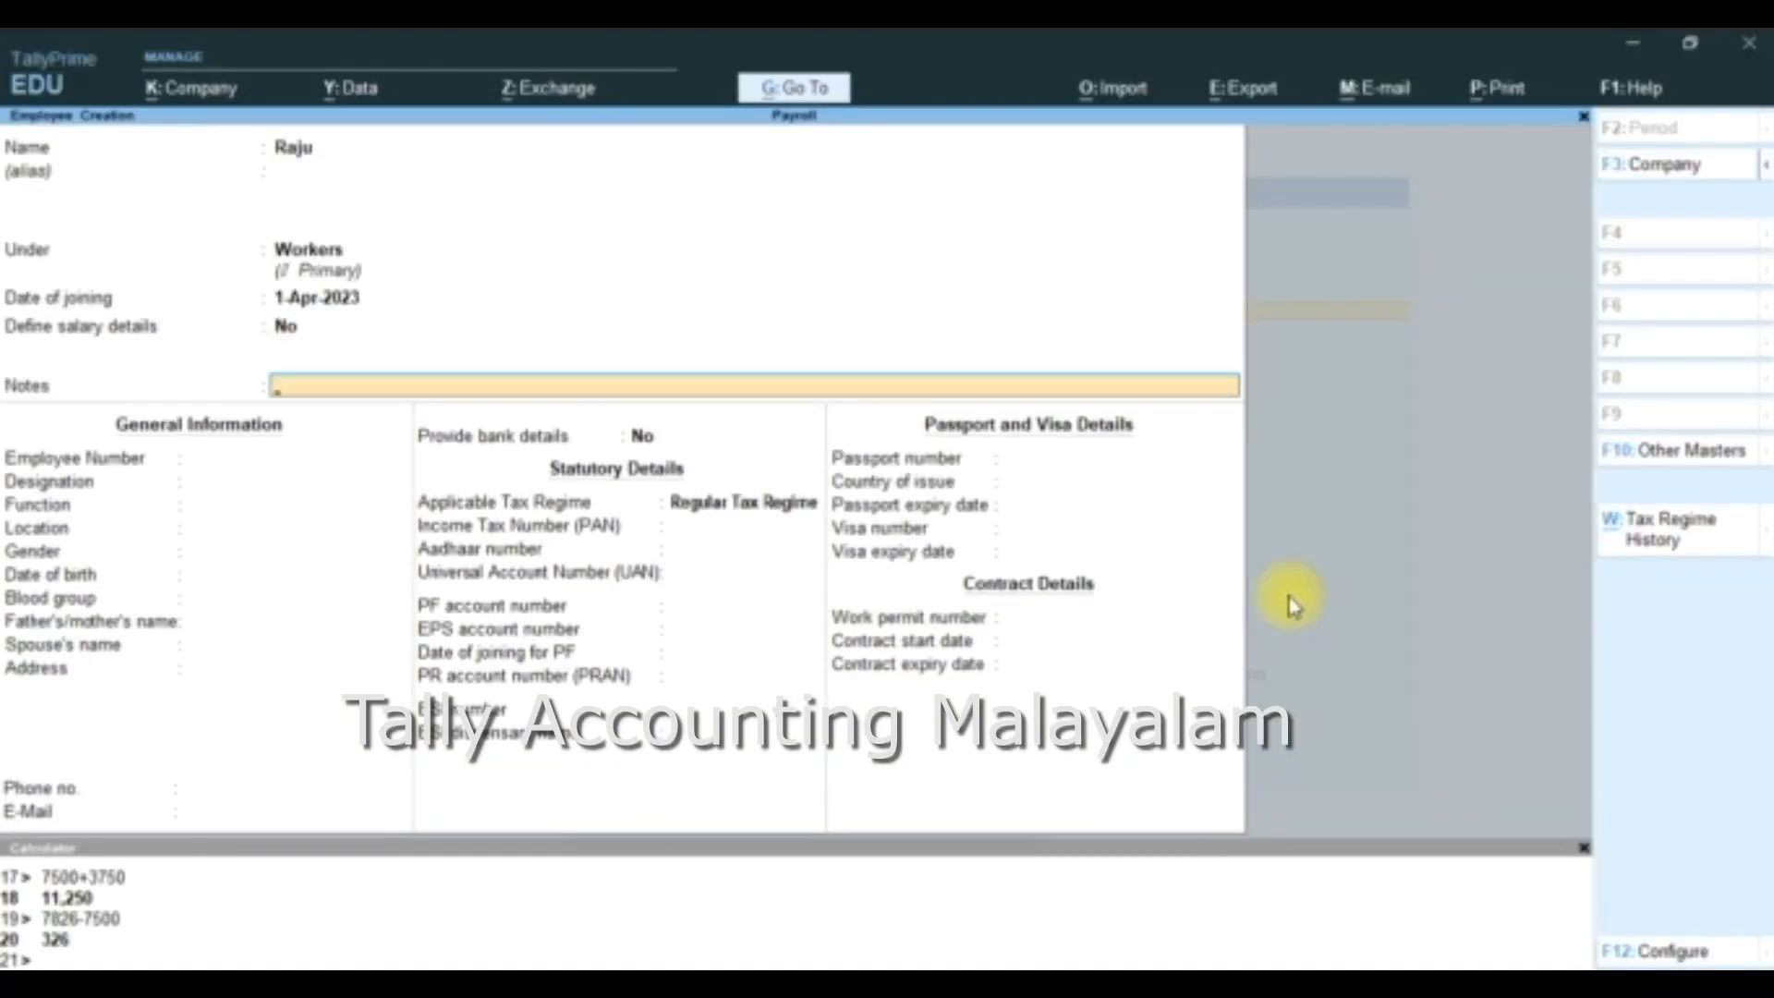
key("Return")
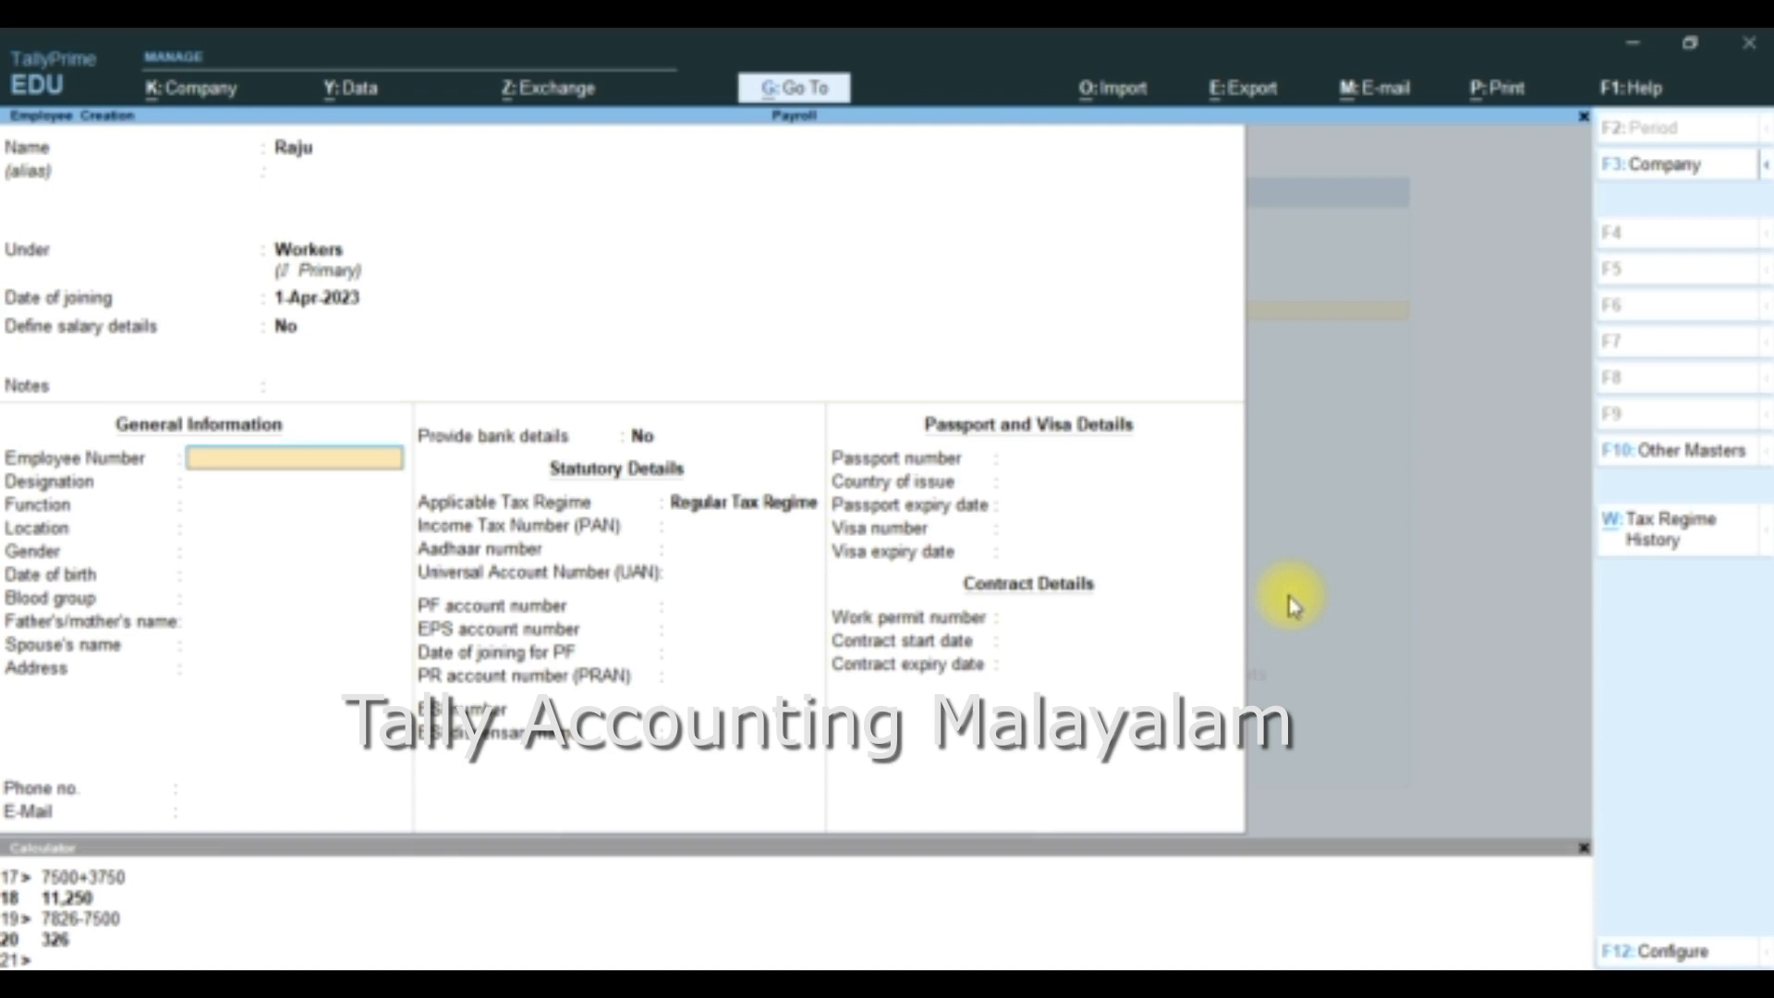
type("1")
key("Return")
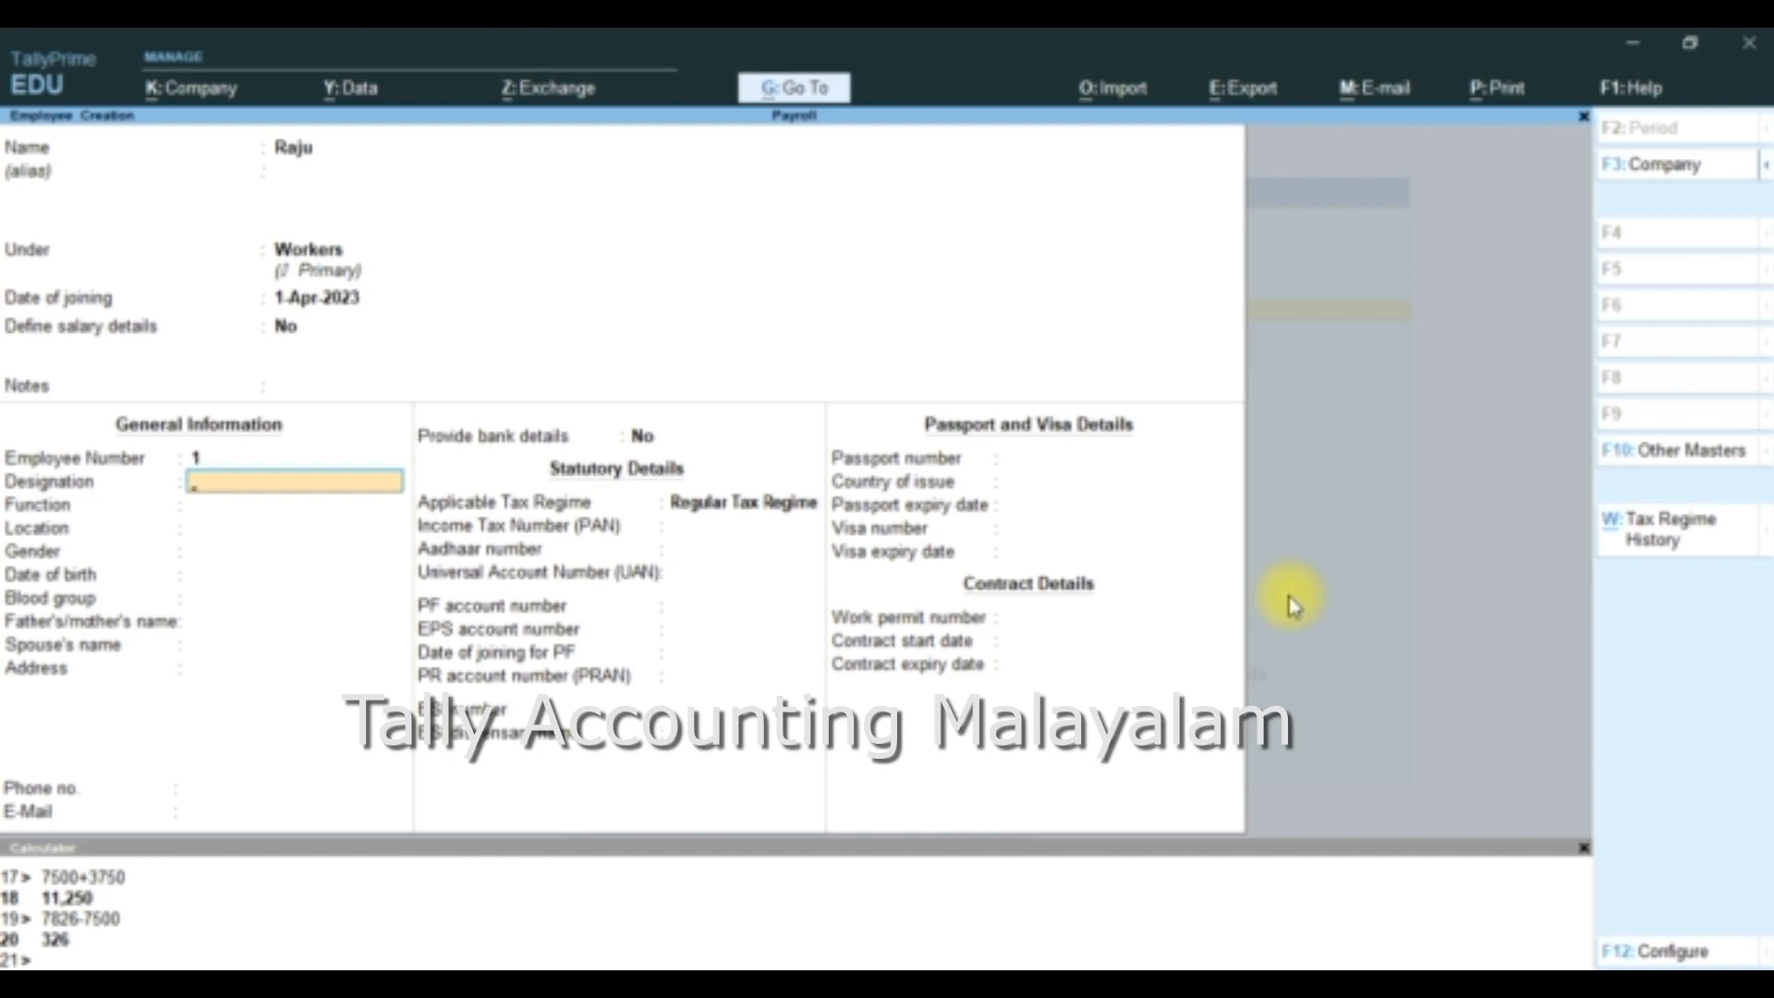
- Leave the employee's designation, function and location blank and set the gender to Male
key("Return")
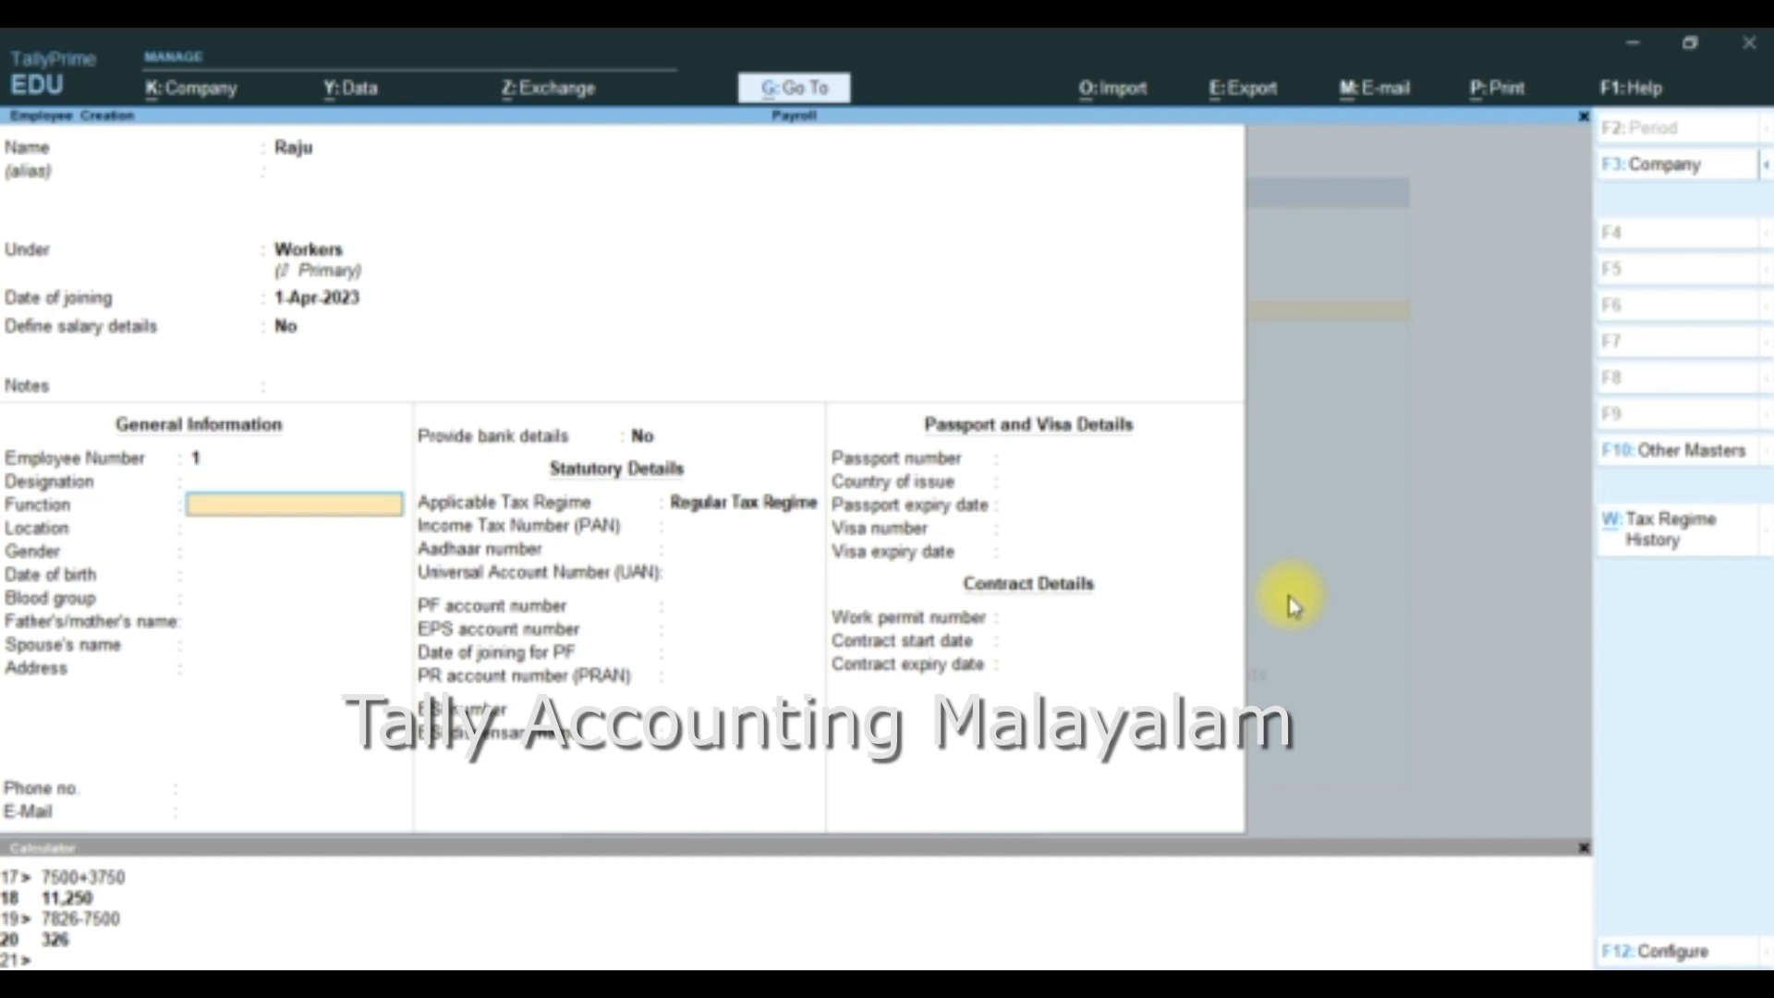
key("Return")
key("Return")
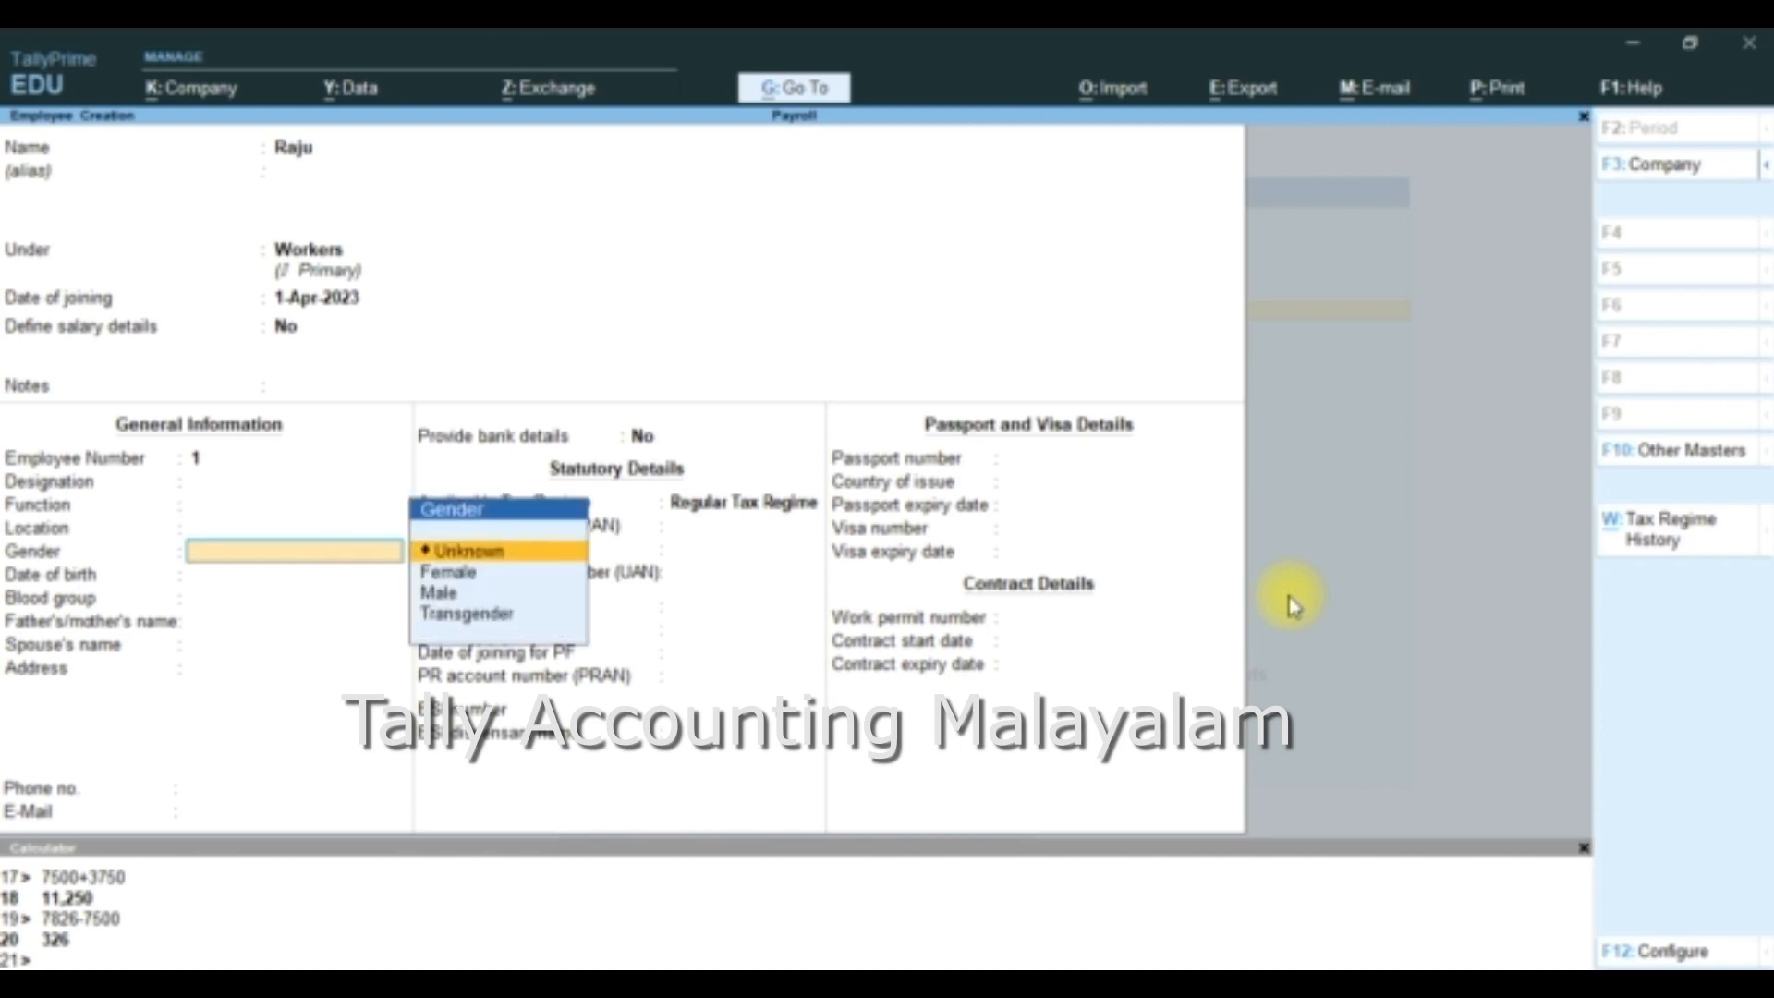
key("Down")
key("Down")
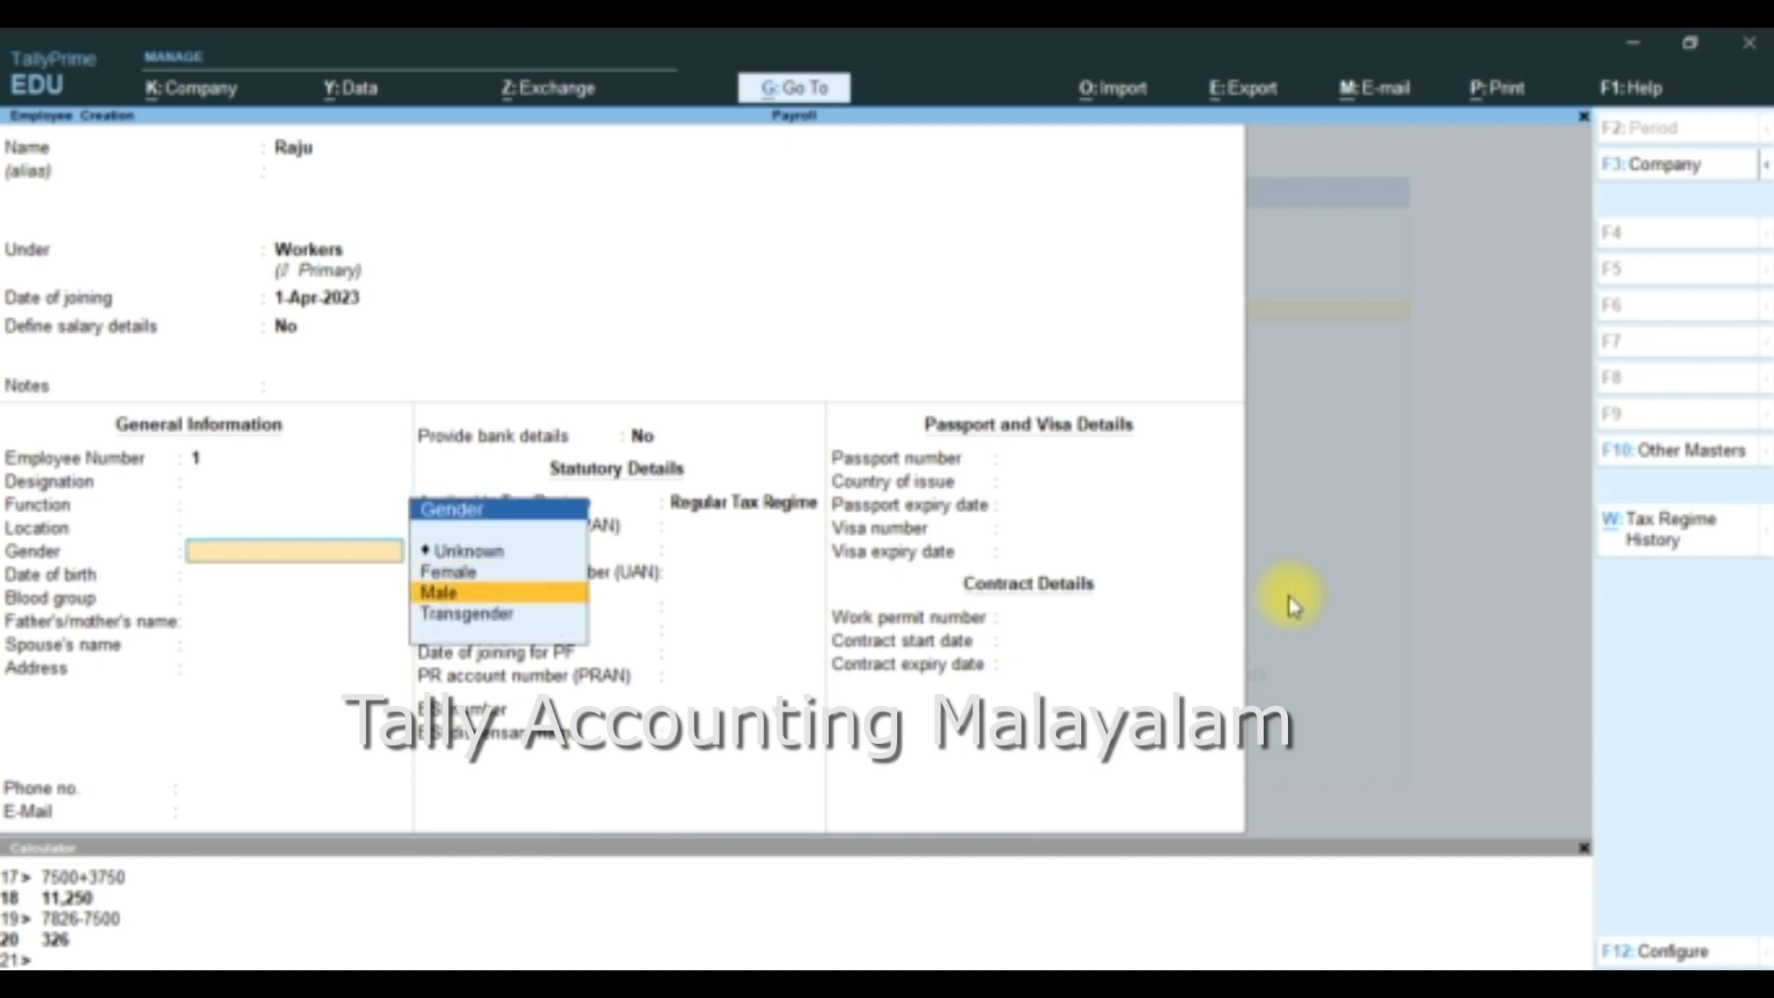
key("Return")
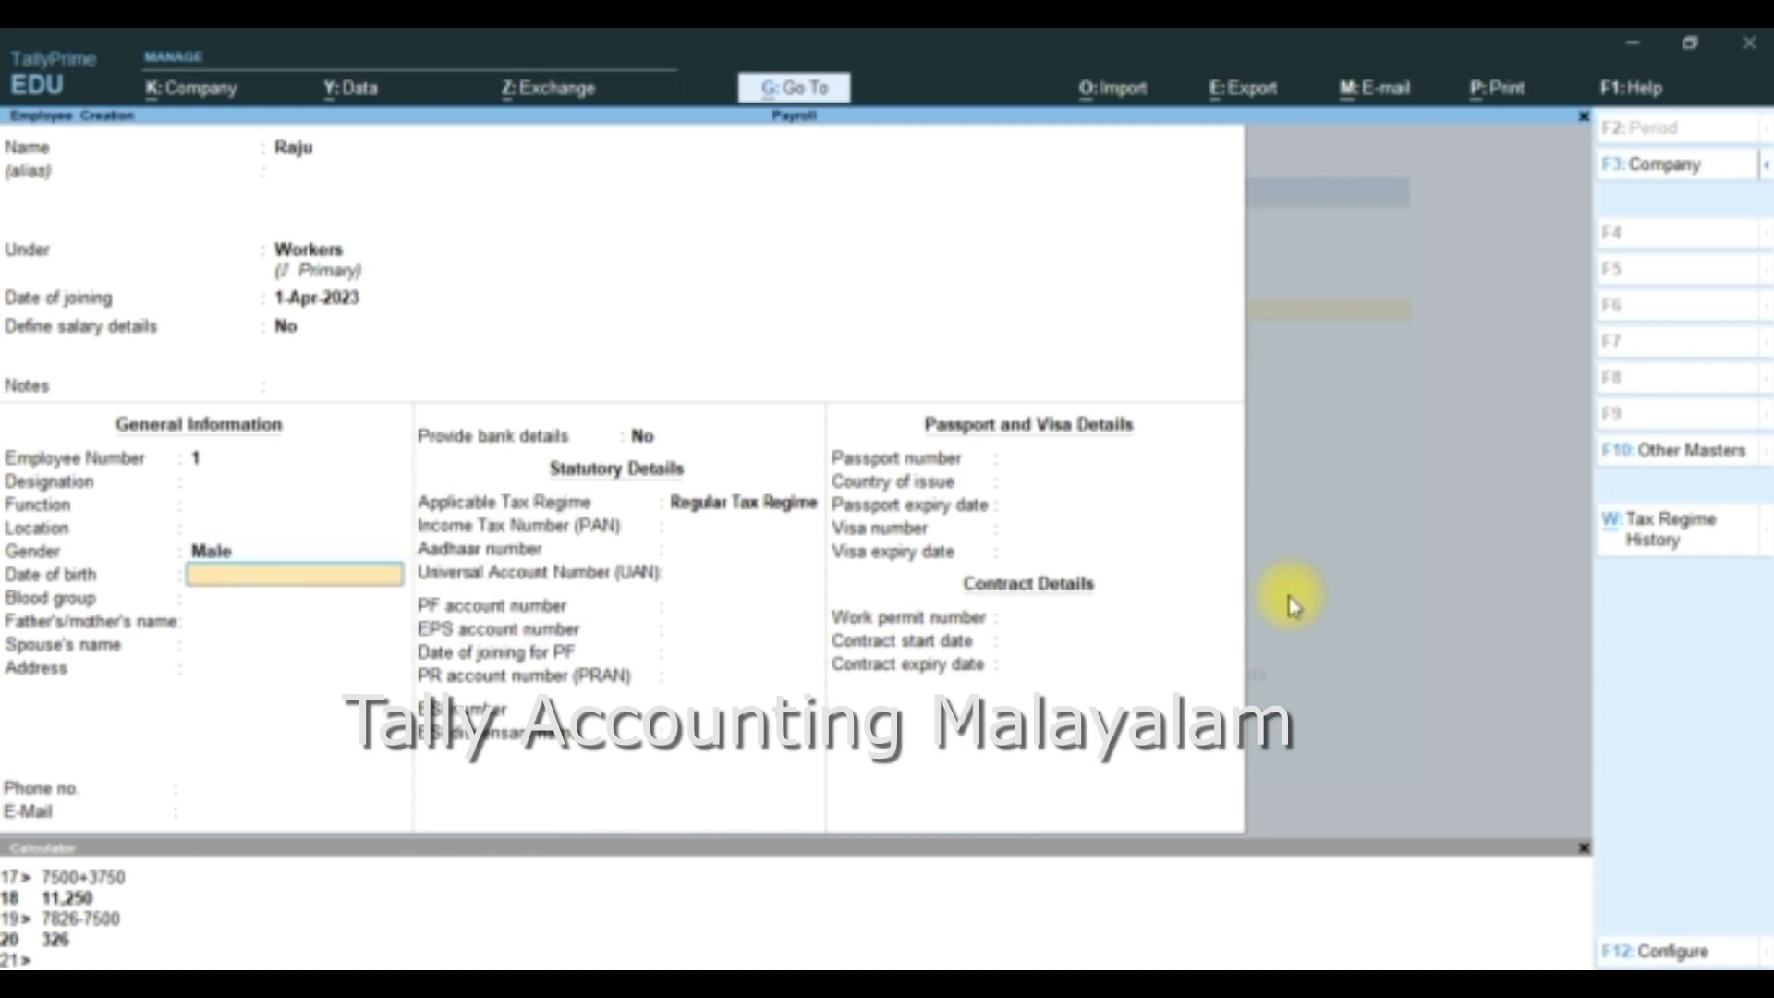
- Set the employee's blood group to Unknown, leaving the date of birth, family names, address and contact fields blank
key("Return")
key("Return")
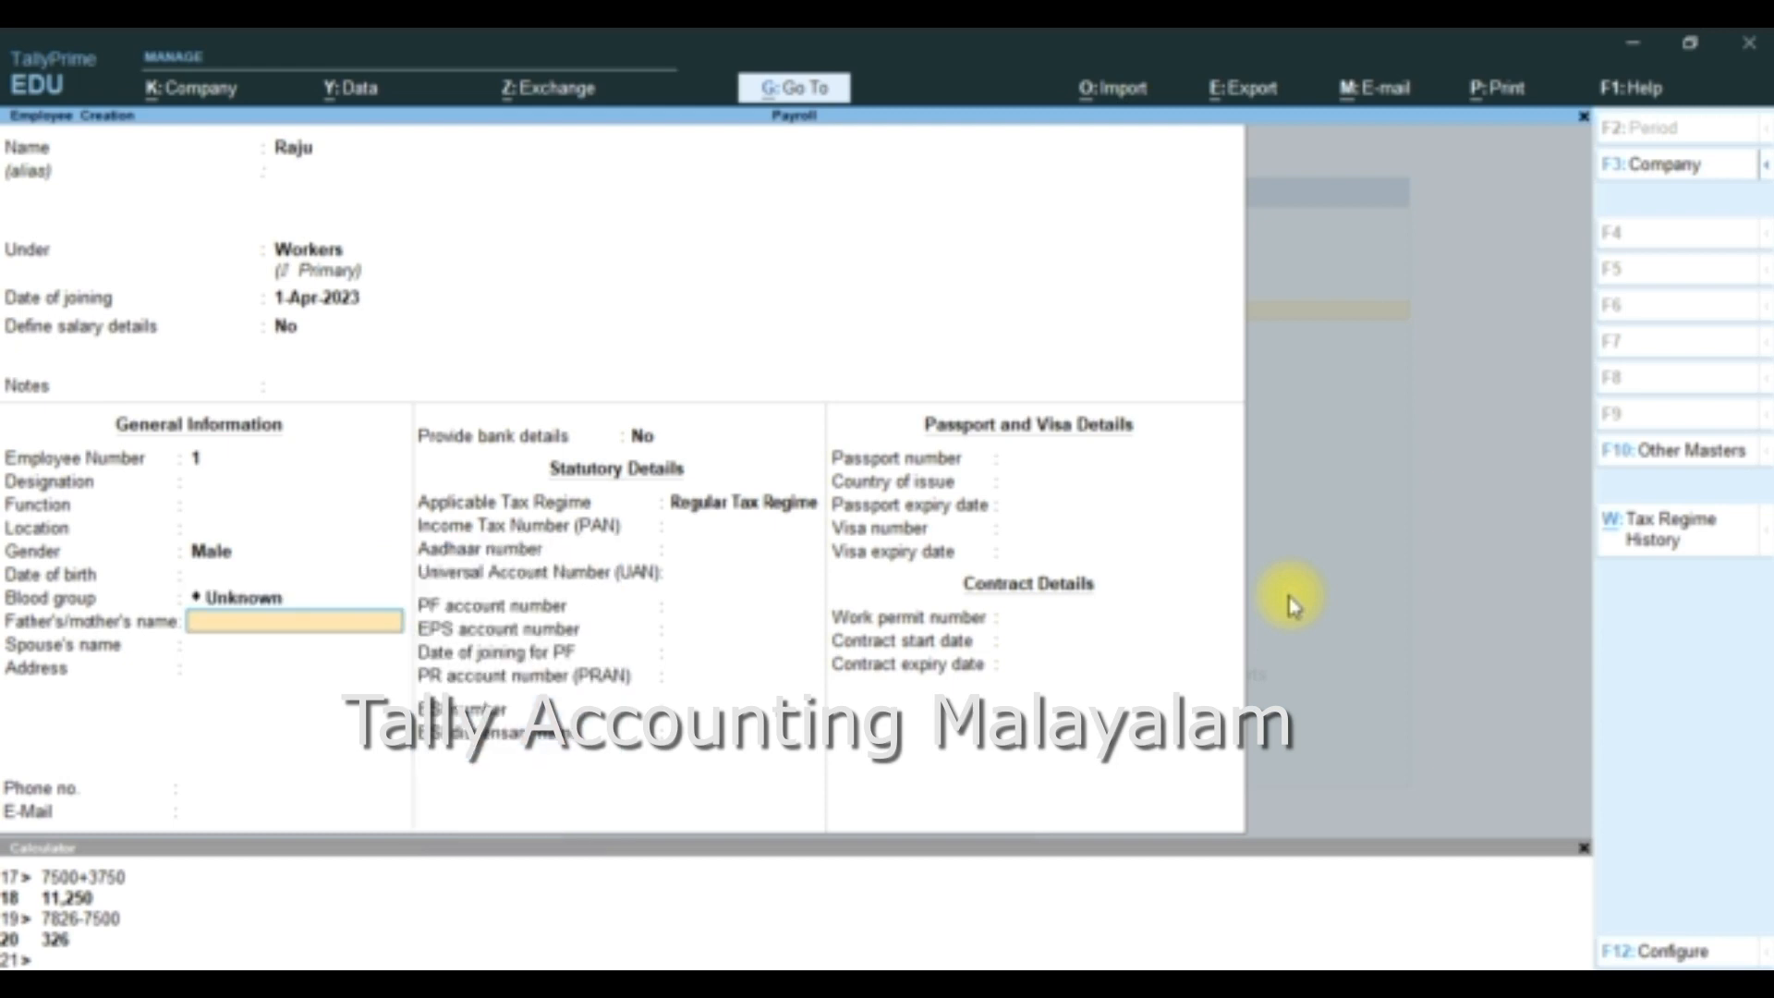
key("Return")
key("Return")
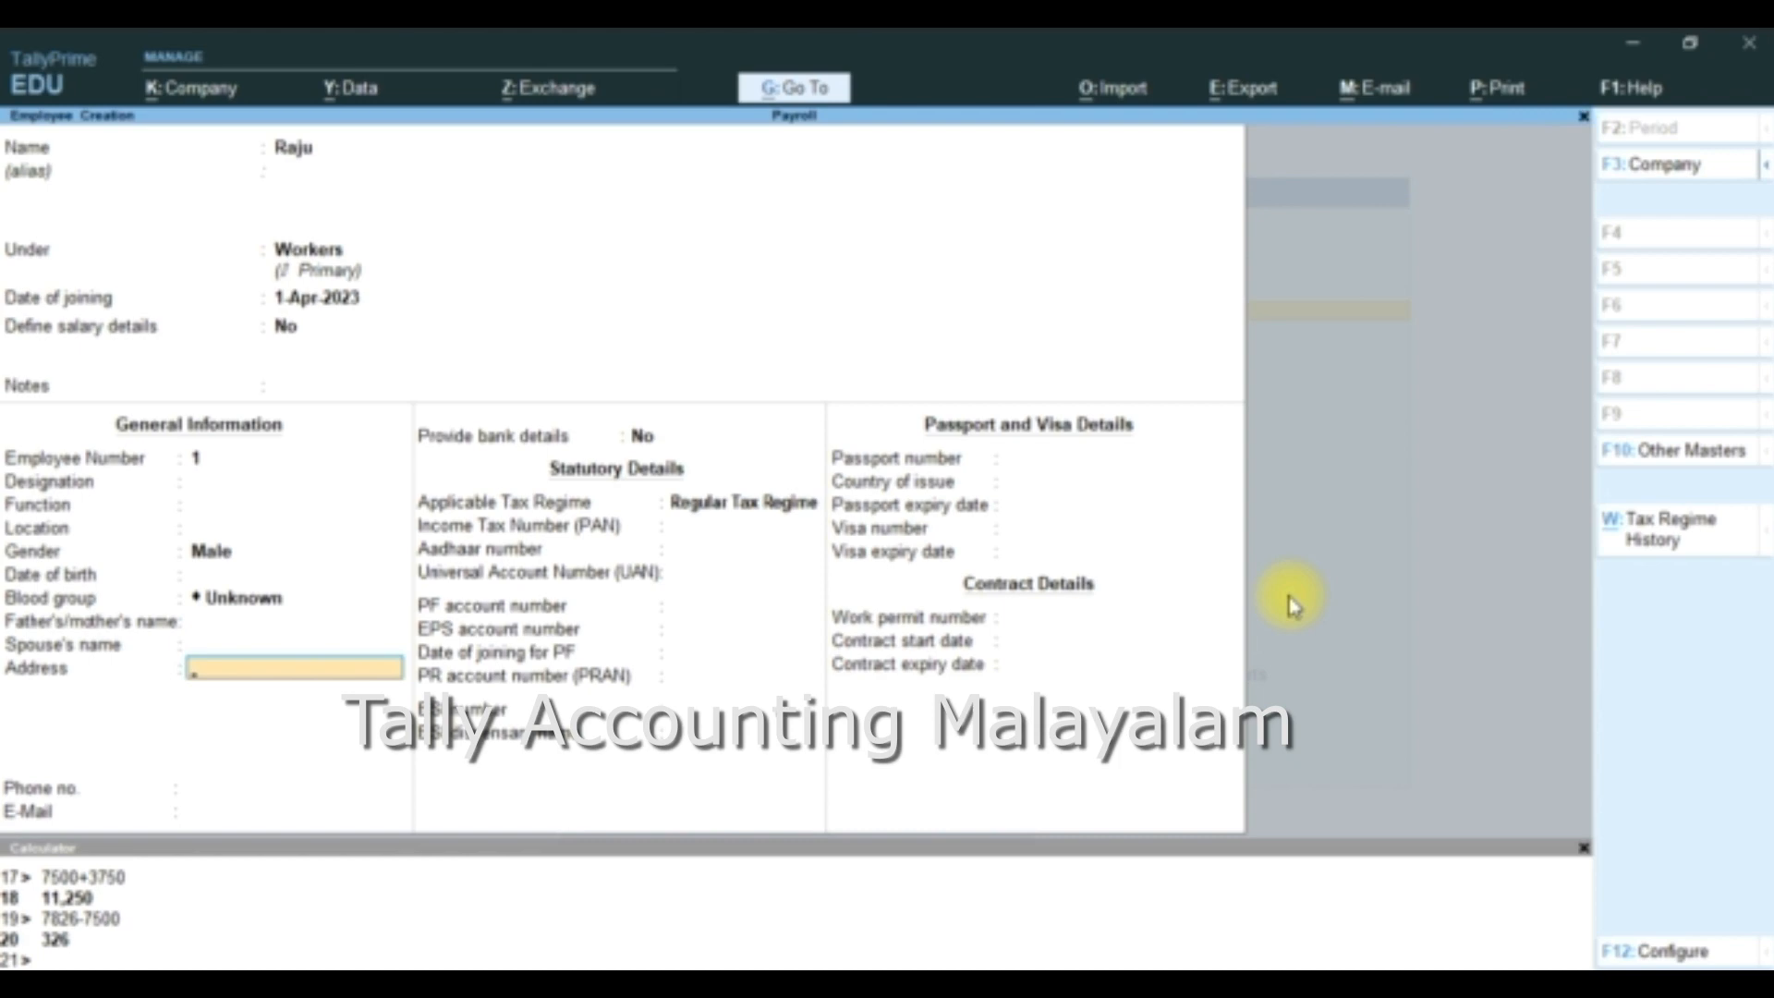
key("Return")
key("Return")
key("Return")
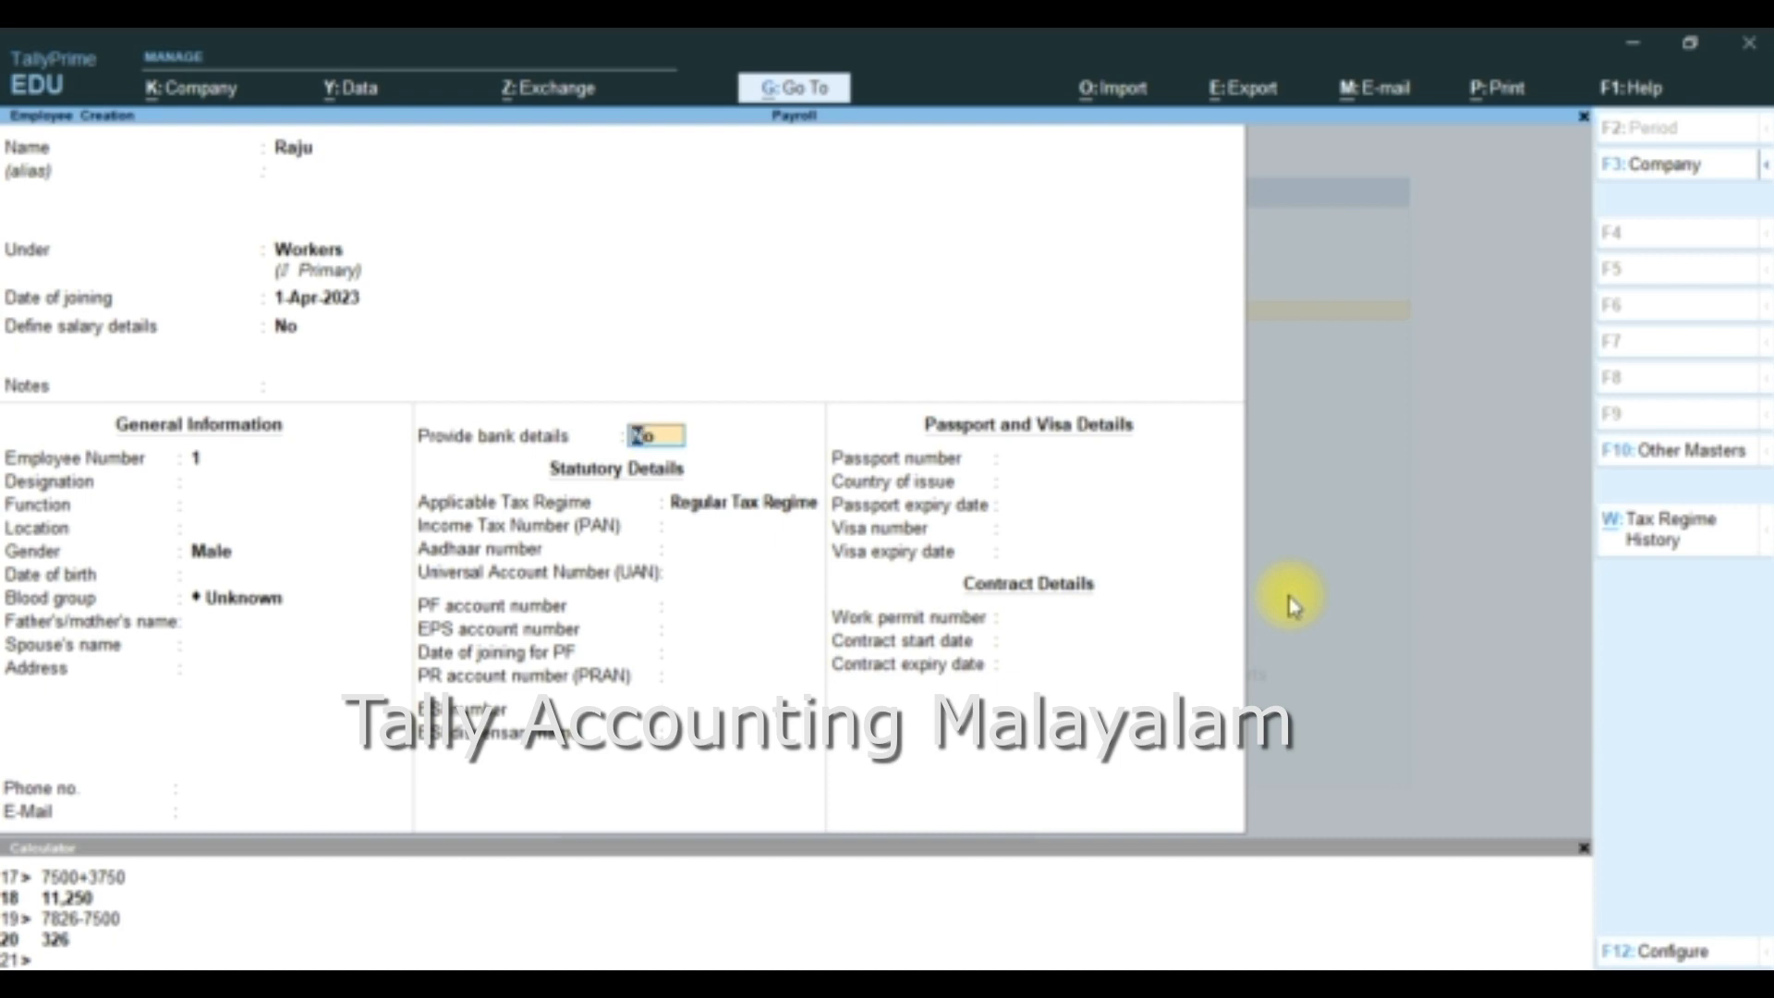
- Keep Provide bank details at No and leave the employee's PAN, Aadhaar, UAN, PF, PRAN and ESI statutory fields blank
key("Return")
key("Return")
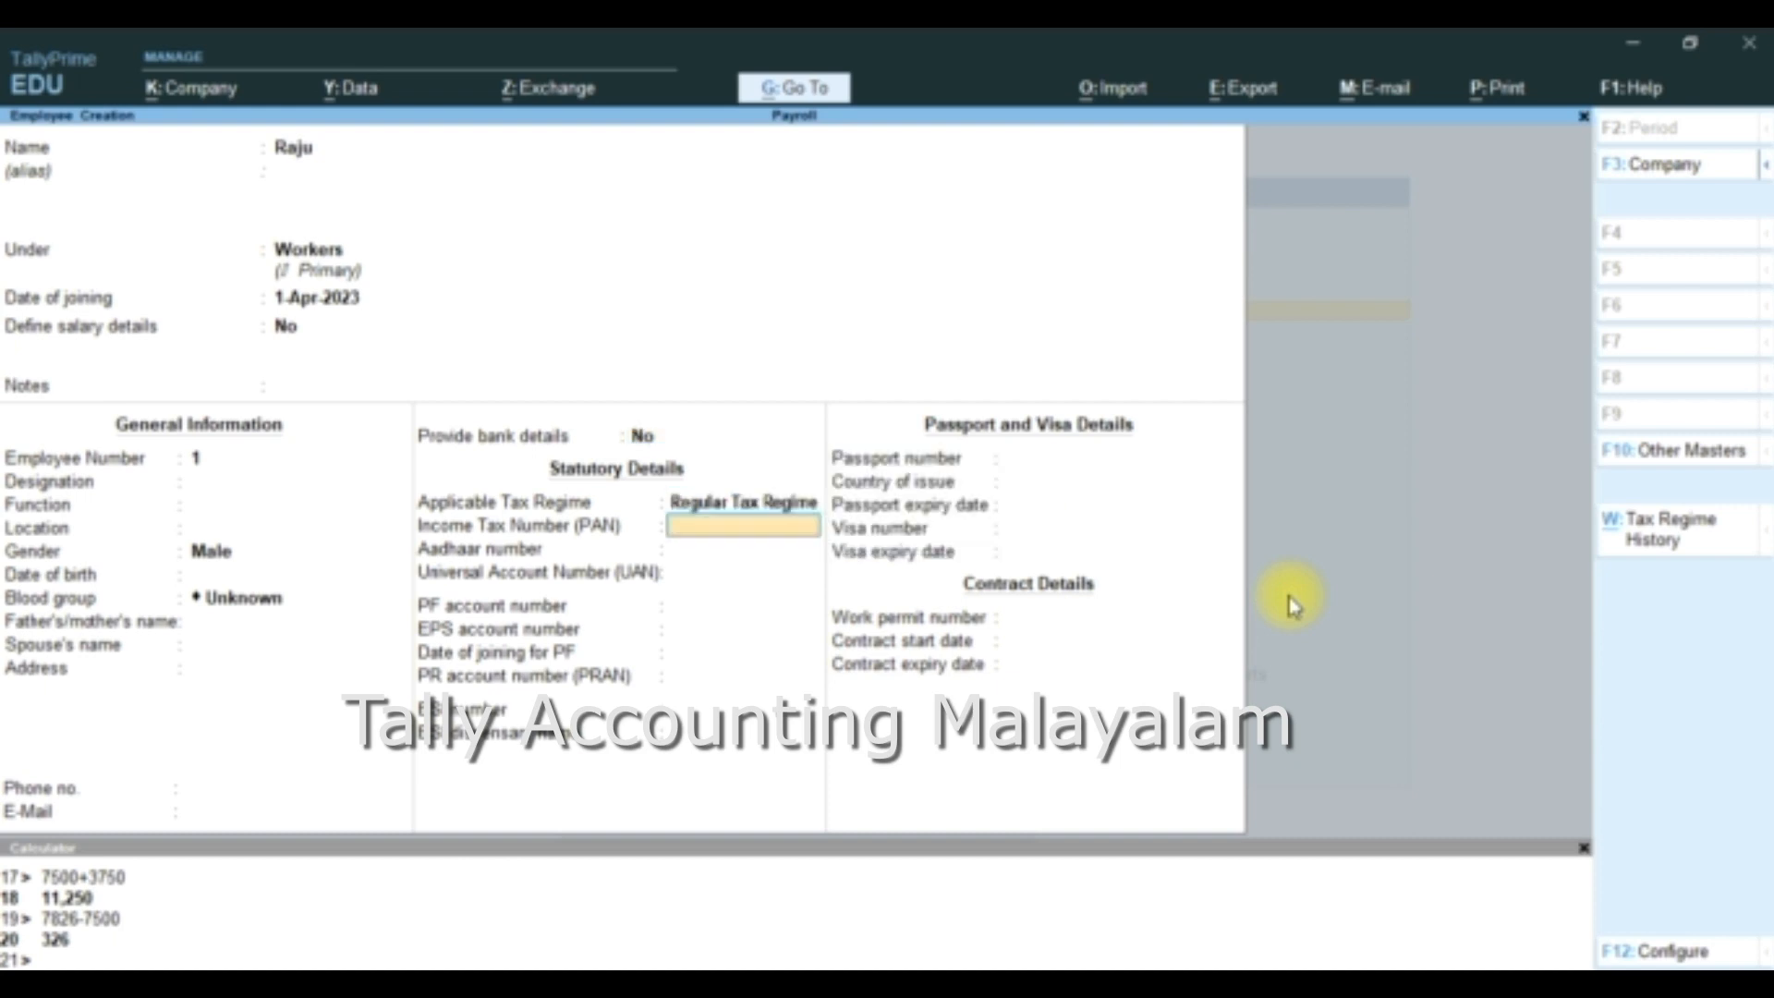
key("Return")
key("Return")
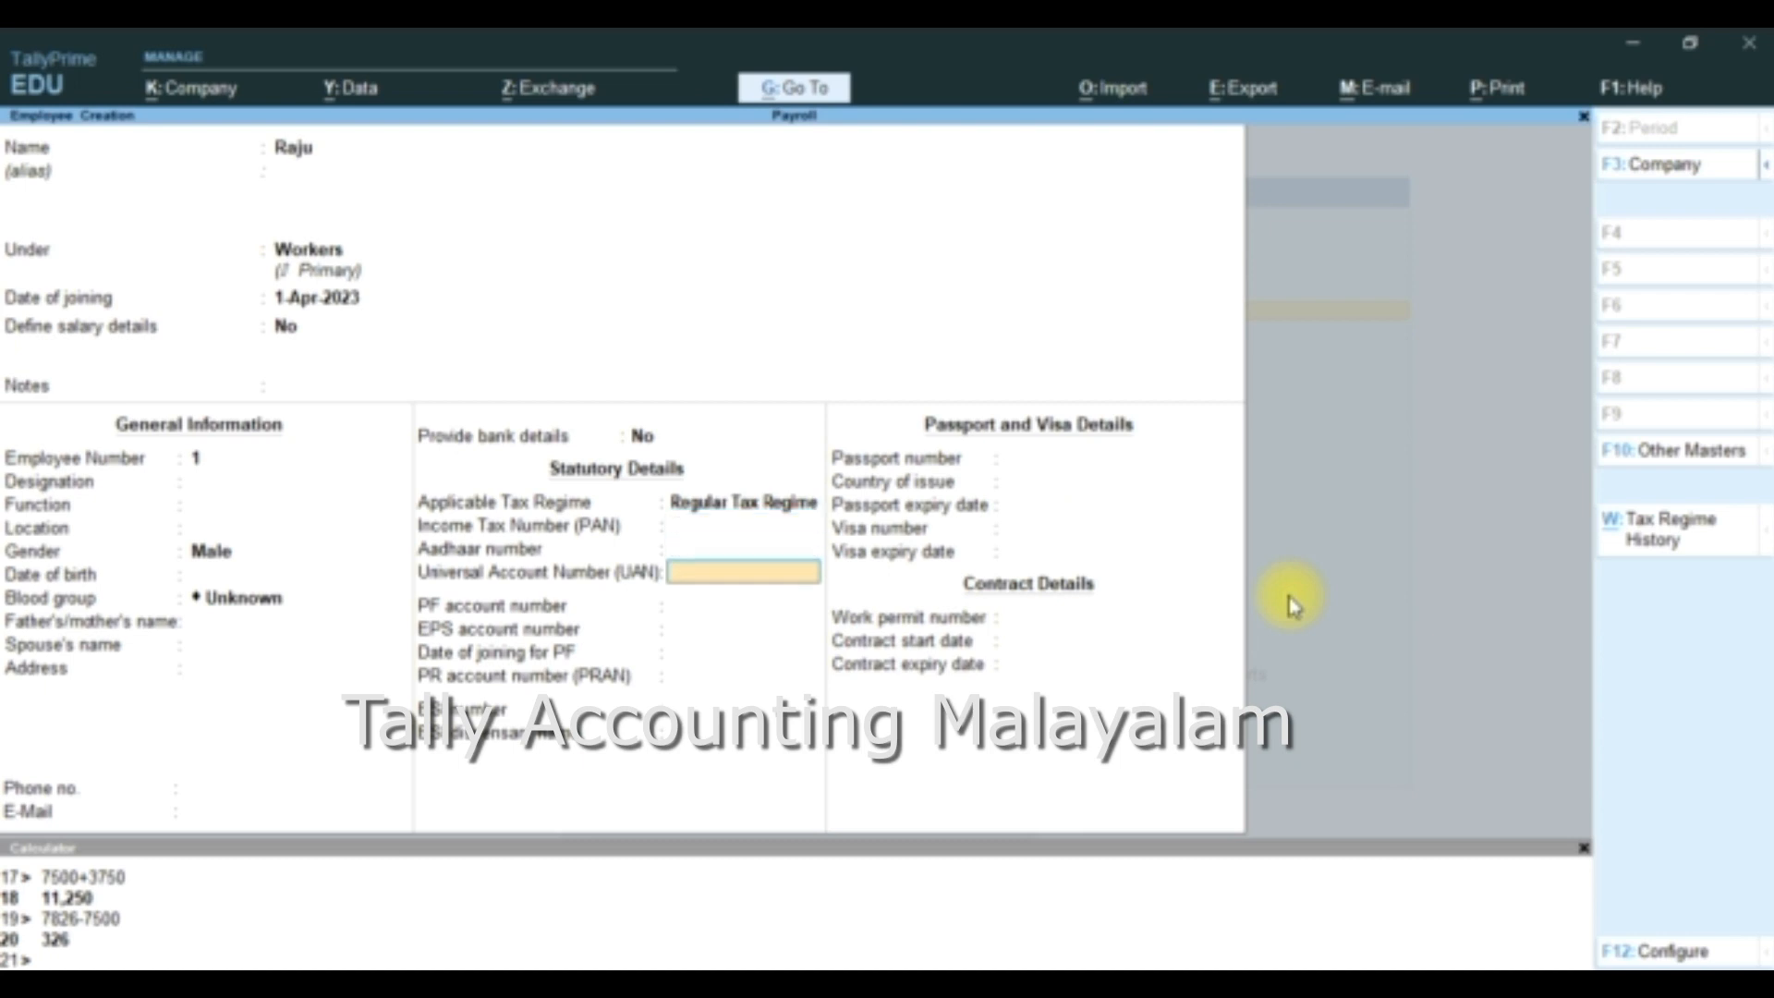
key("Return")
key("Return")
key("Return")
key("Return")
key("Return")
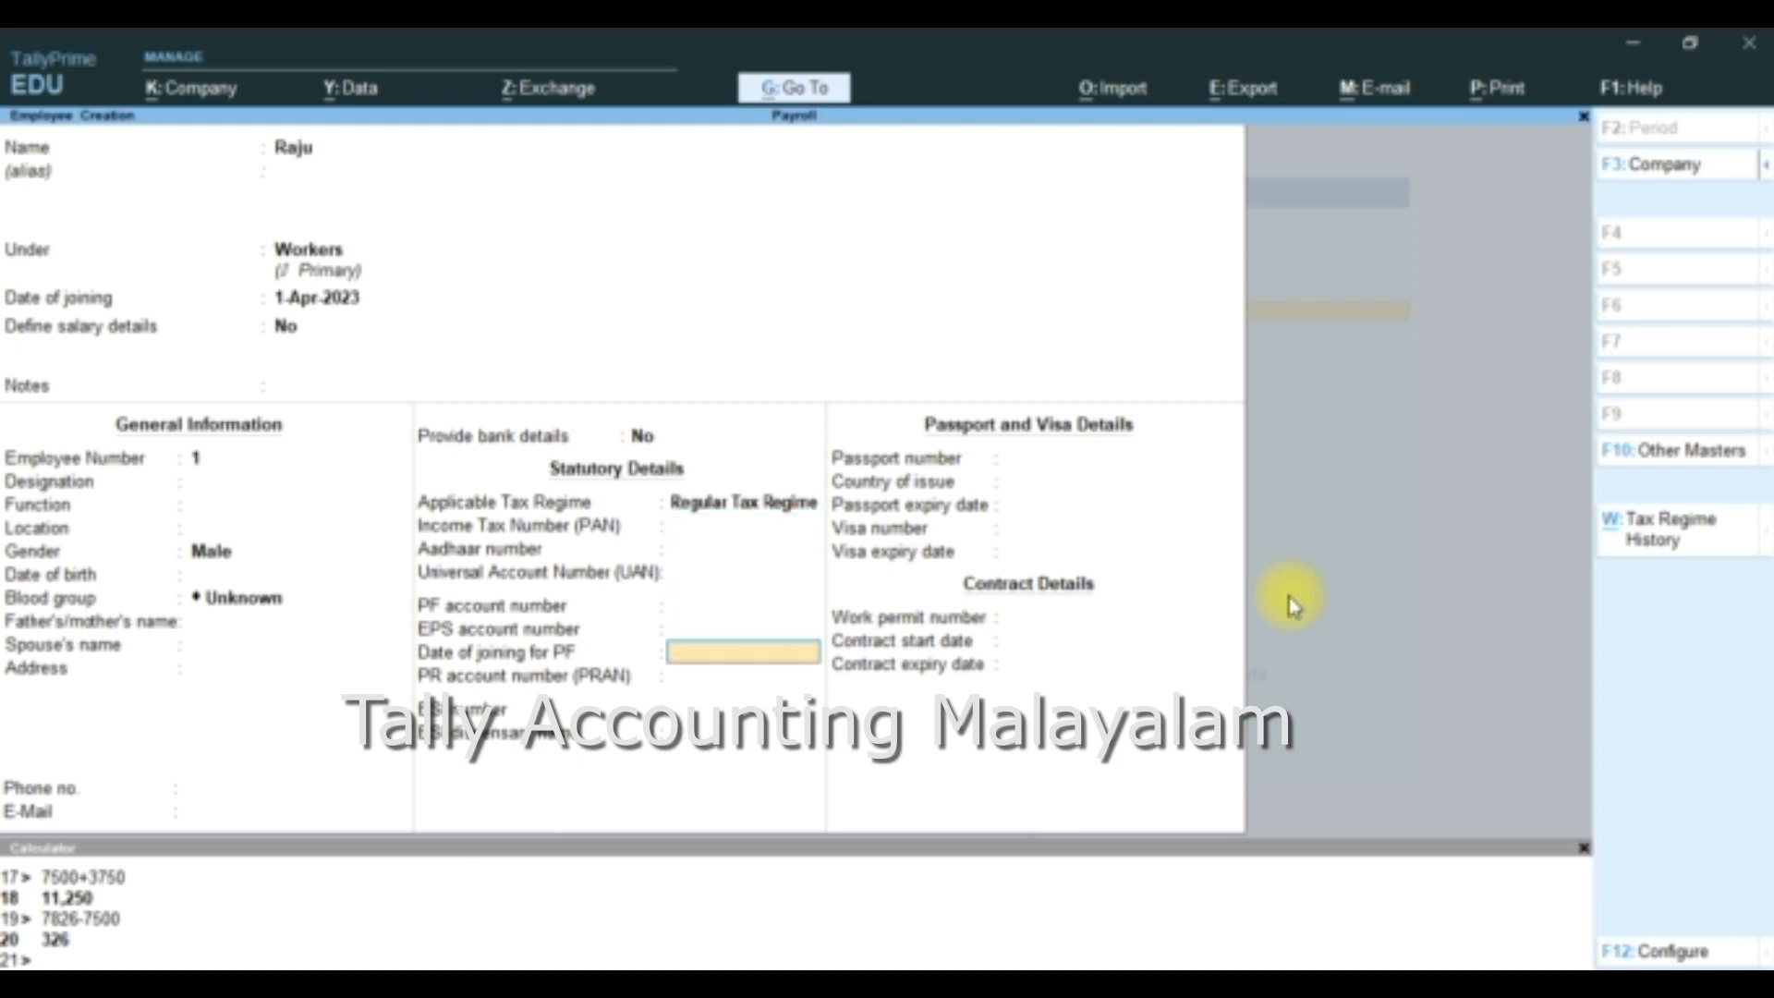
key("Return")
key("Return")
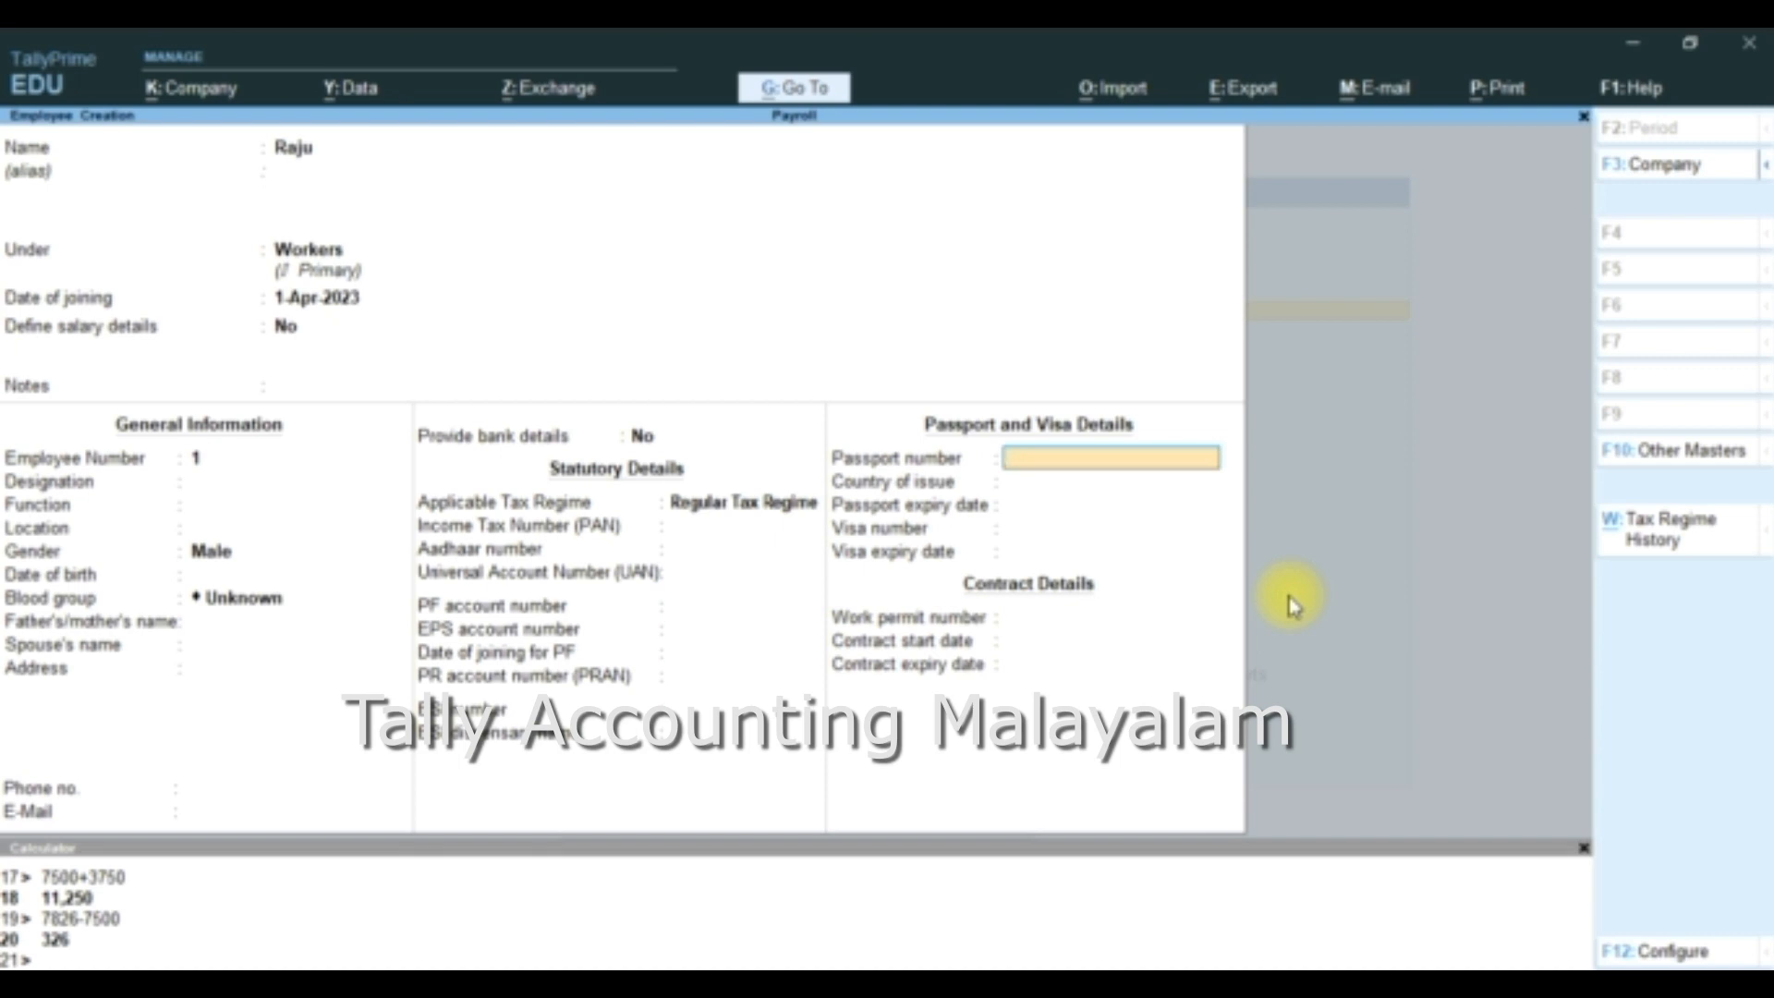
- Leave the passport, visa and contract details blank and save the first employee
key("Return")
key("Return")
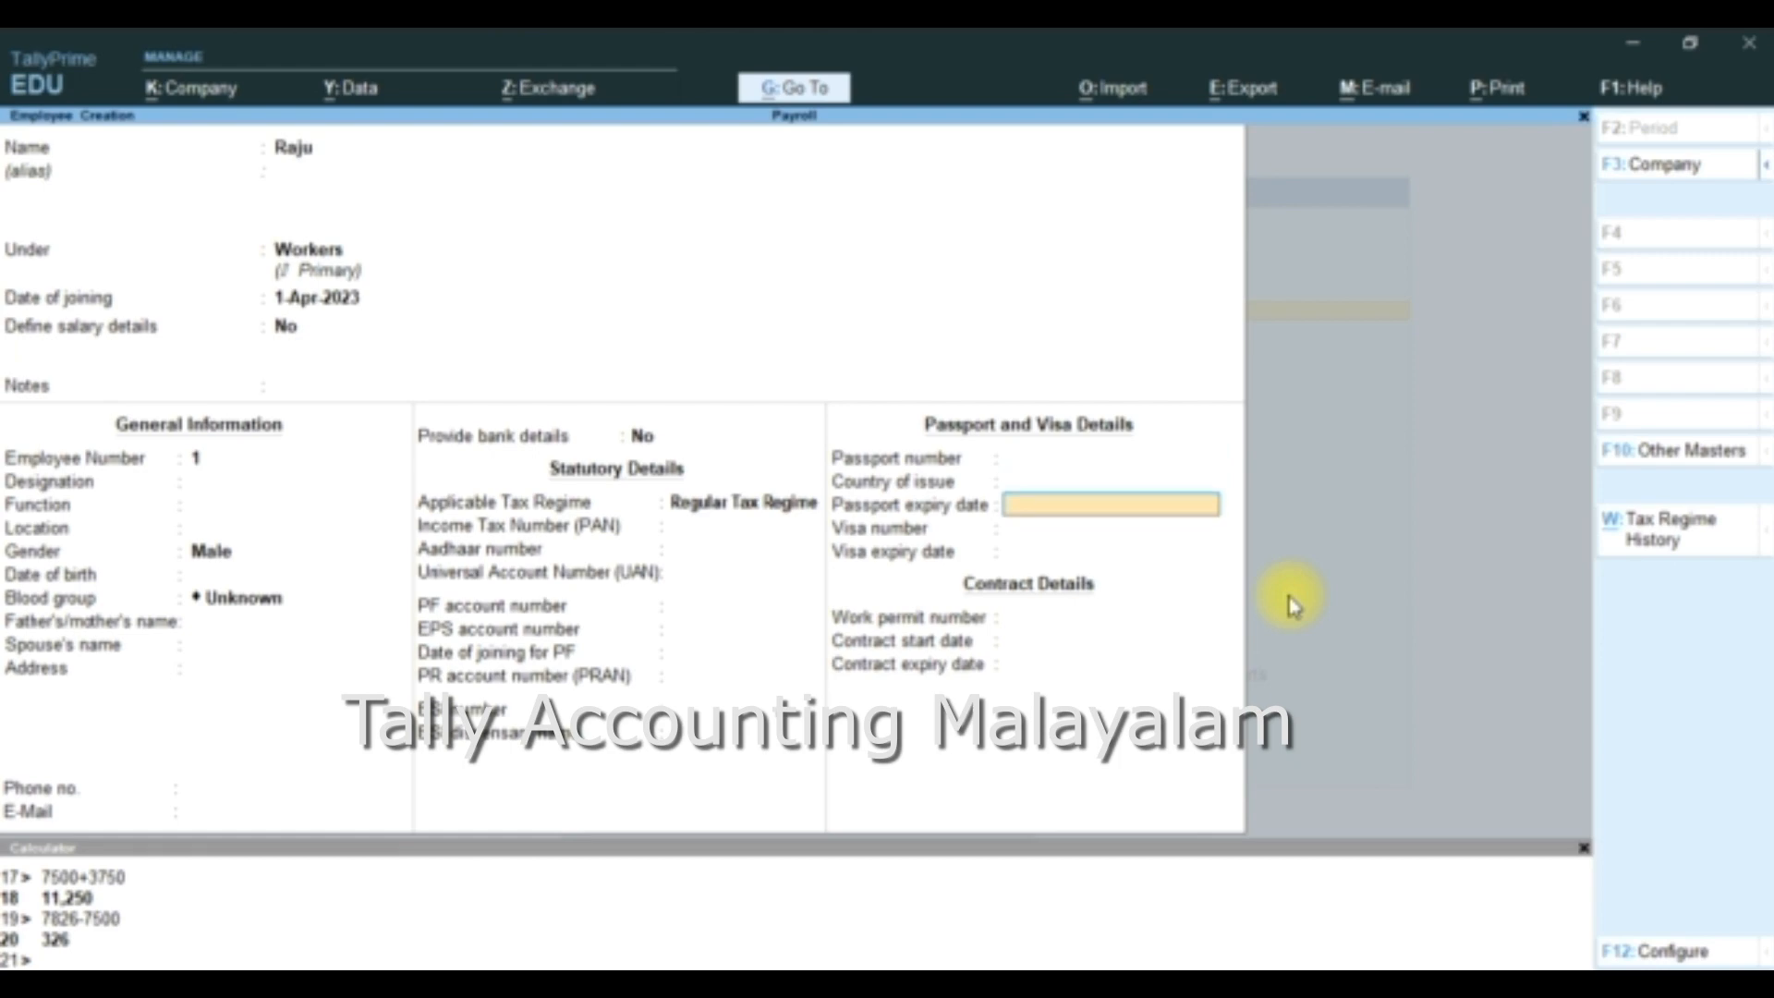
key("Return")
key("Return")
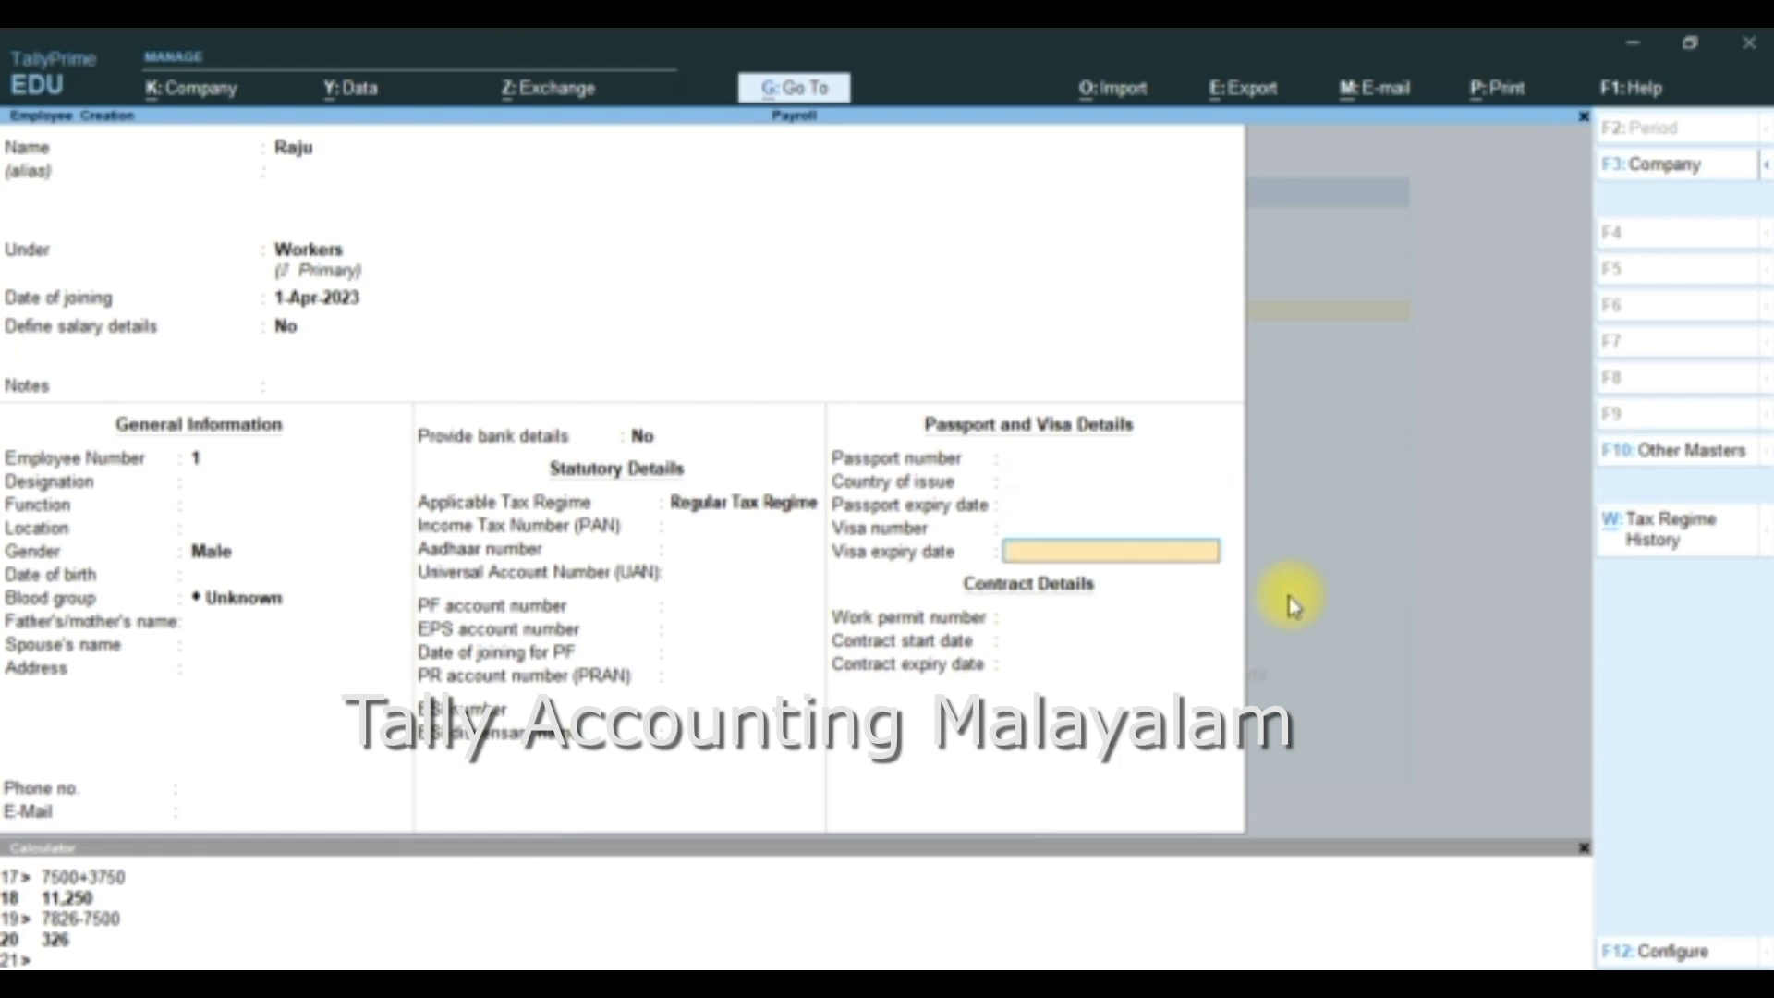
key("Return")
key("Return")
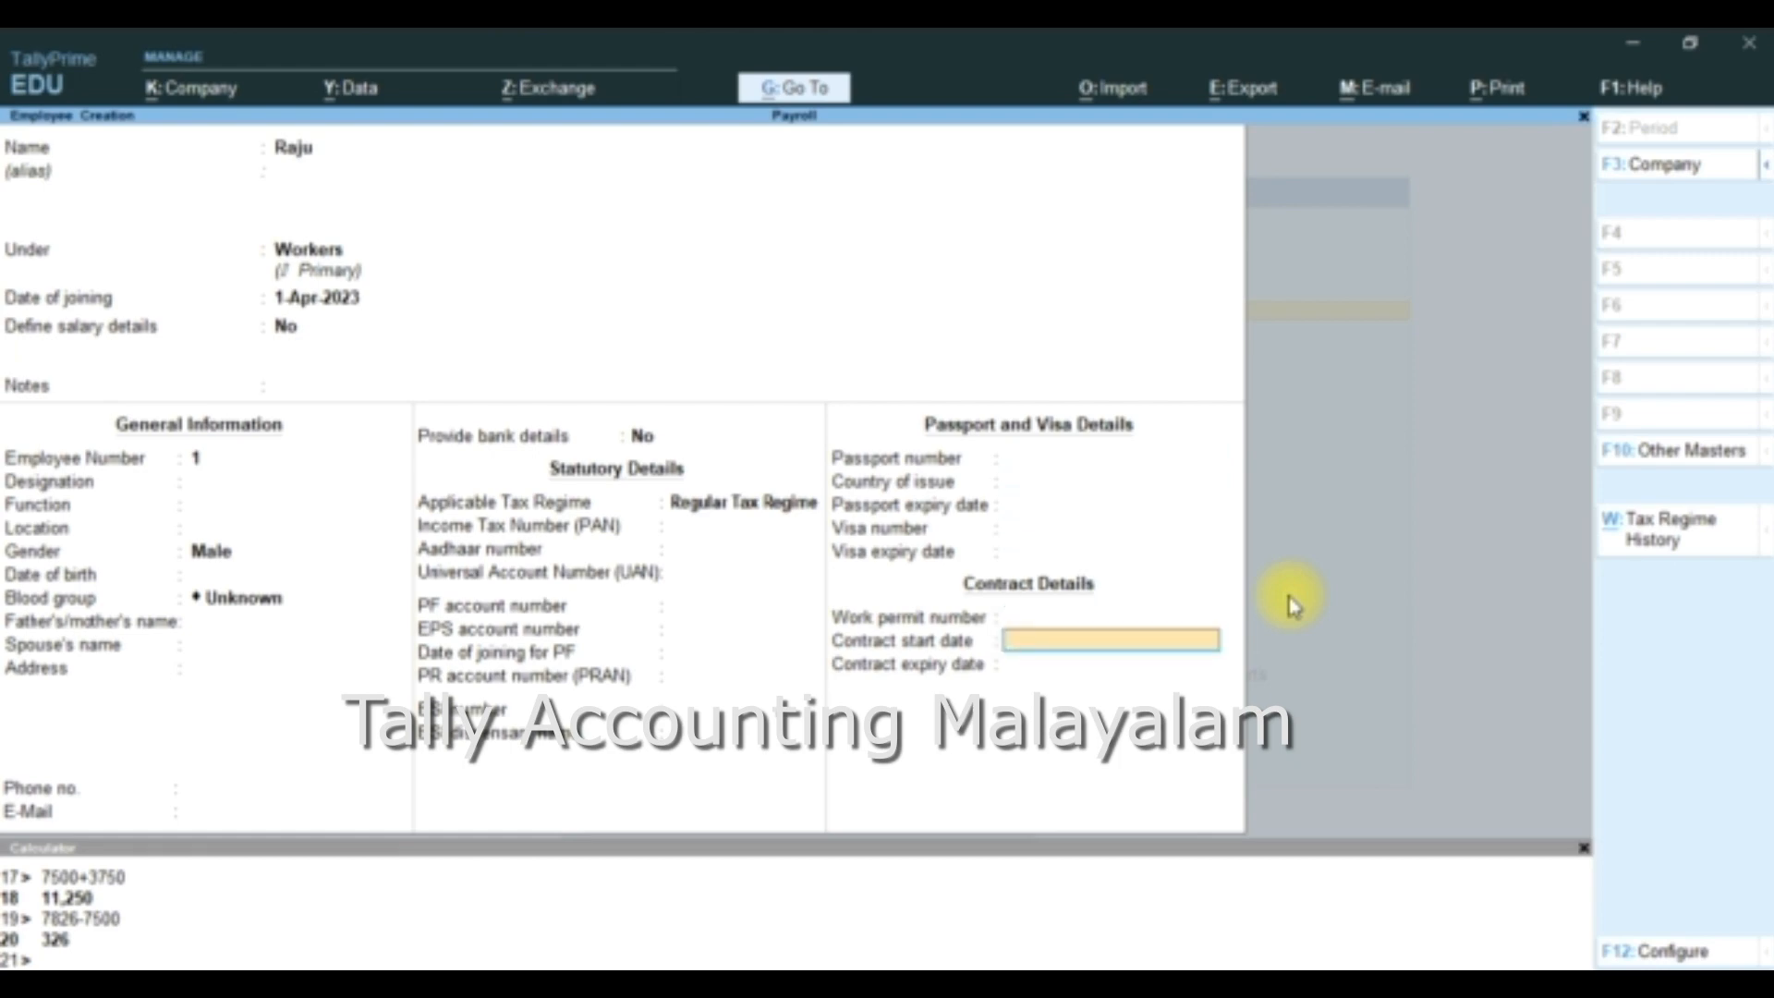
key("Return")
key("Return")
- Enter the second employee's name and place the employee under the Workers group
key("Return")
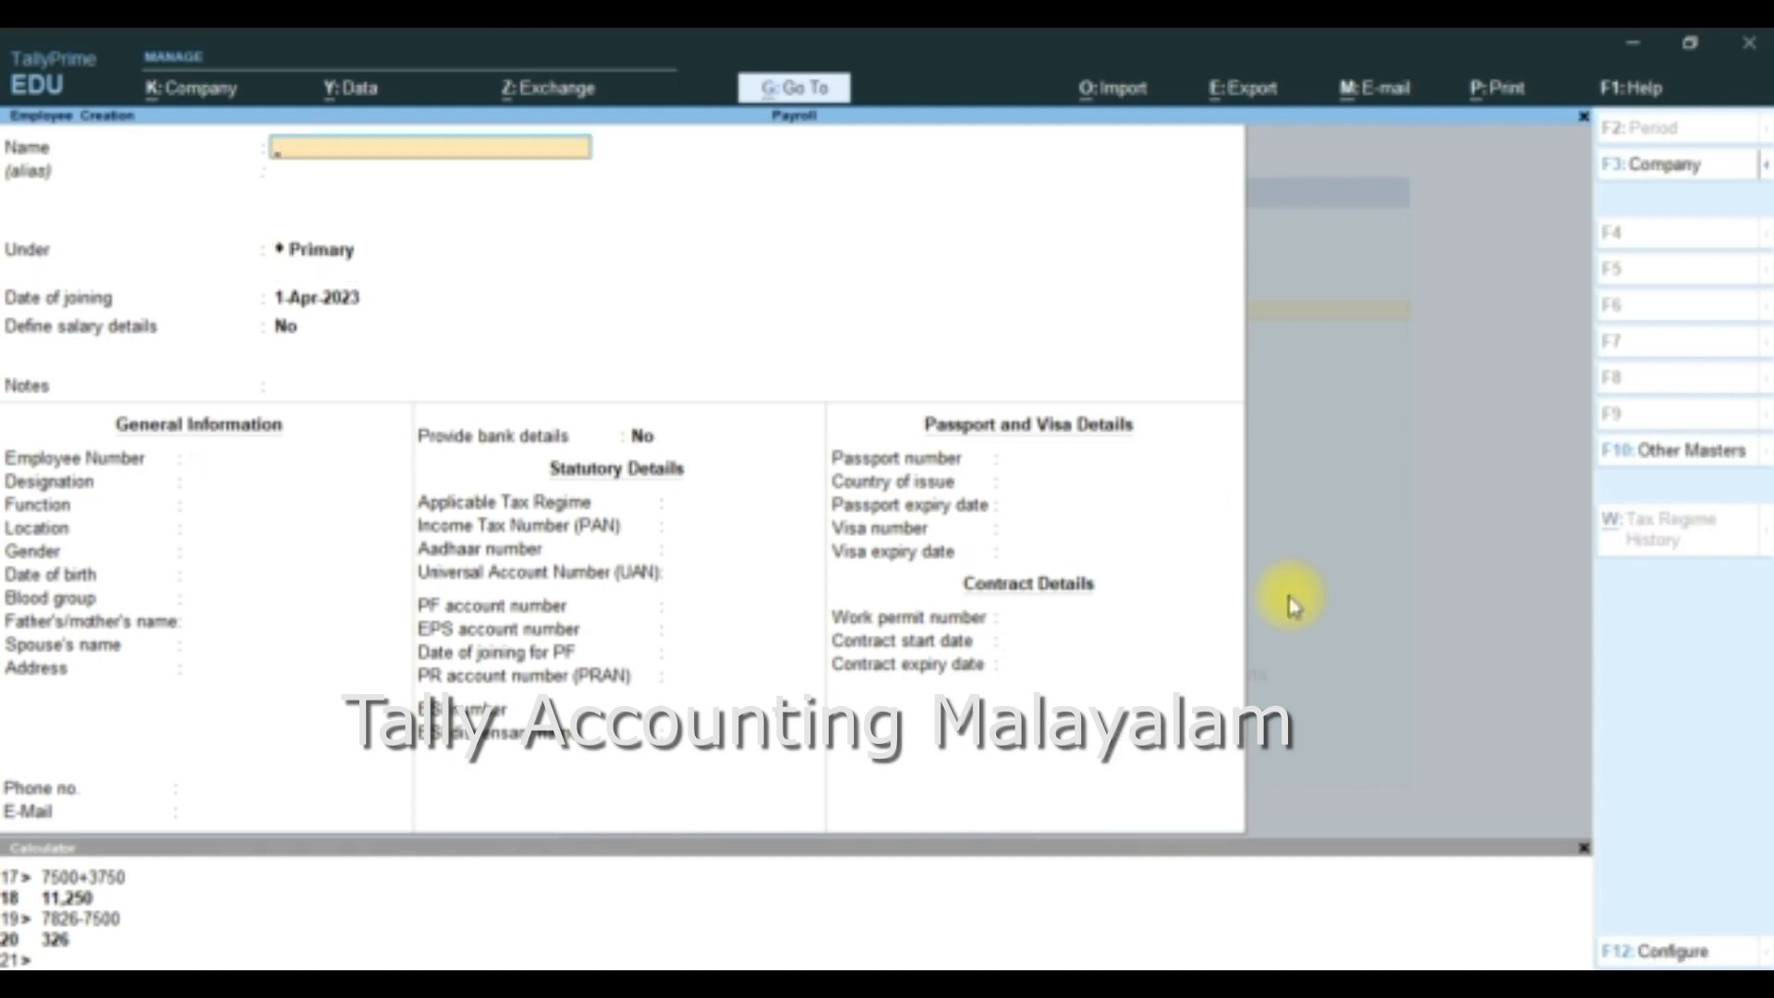
type("Ram")
key("Return")
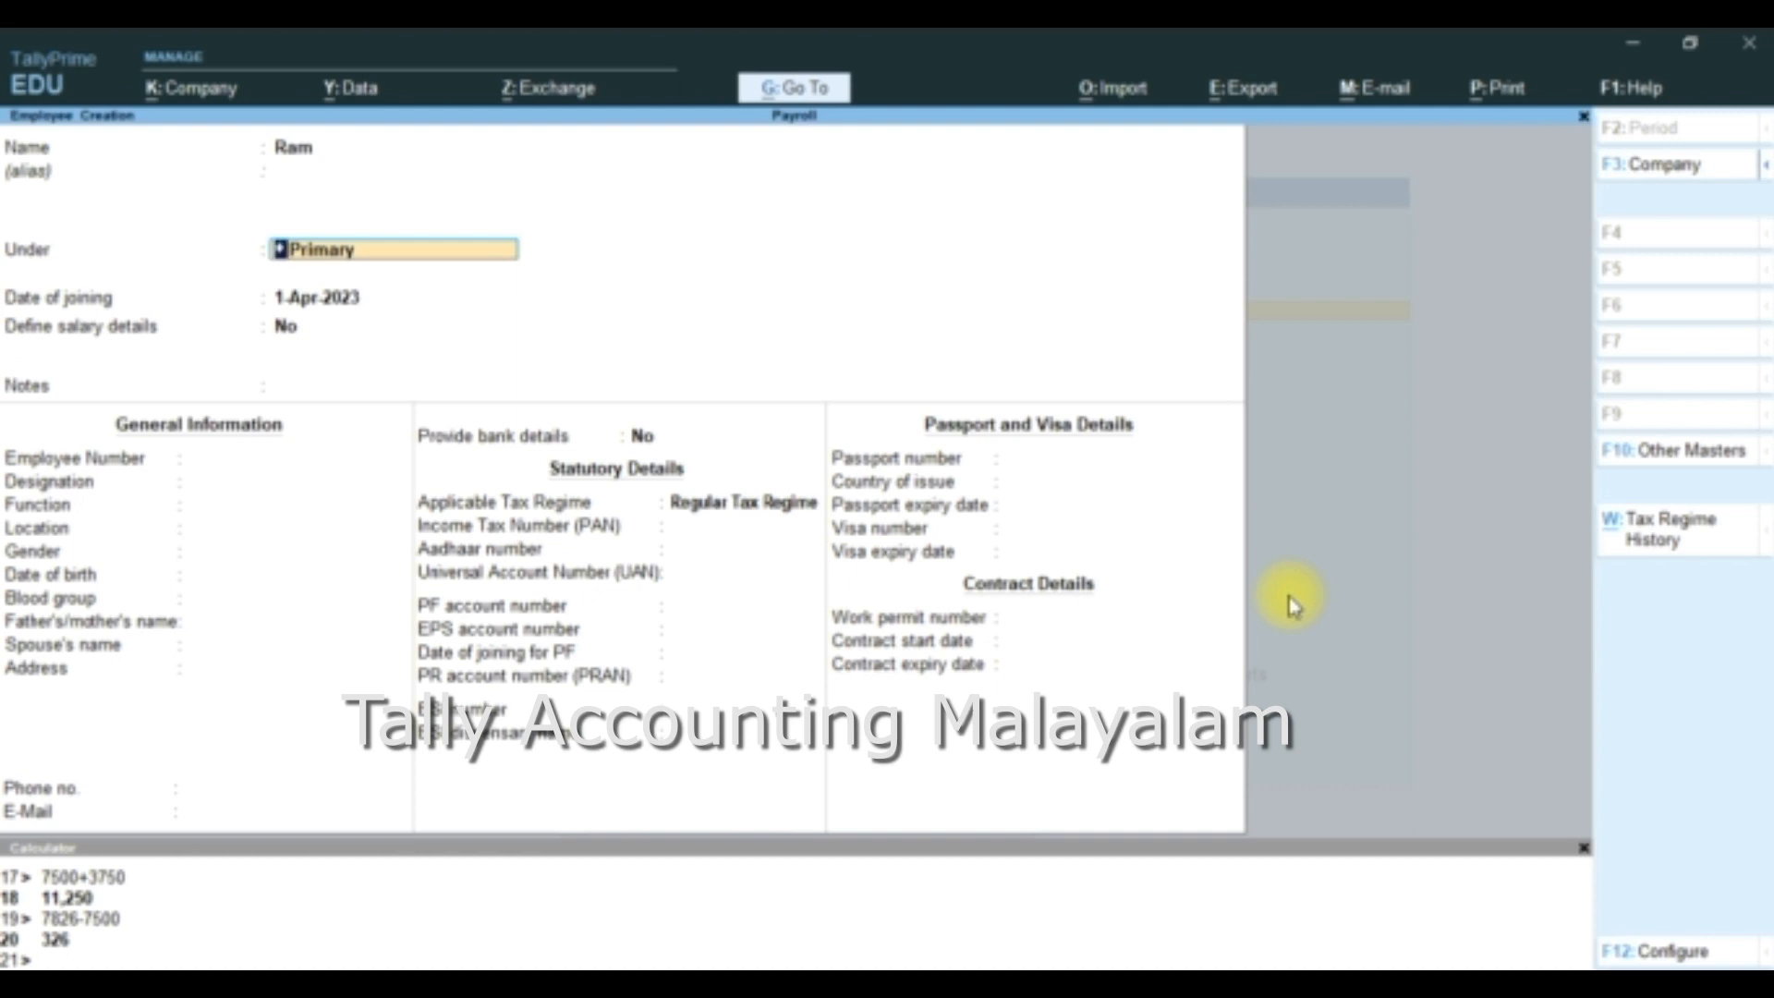
key("BackSpace")
key("Down")
key("Down")
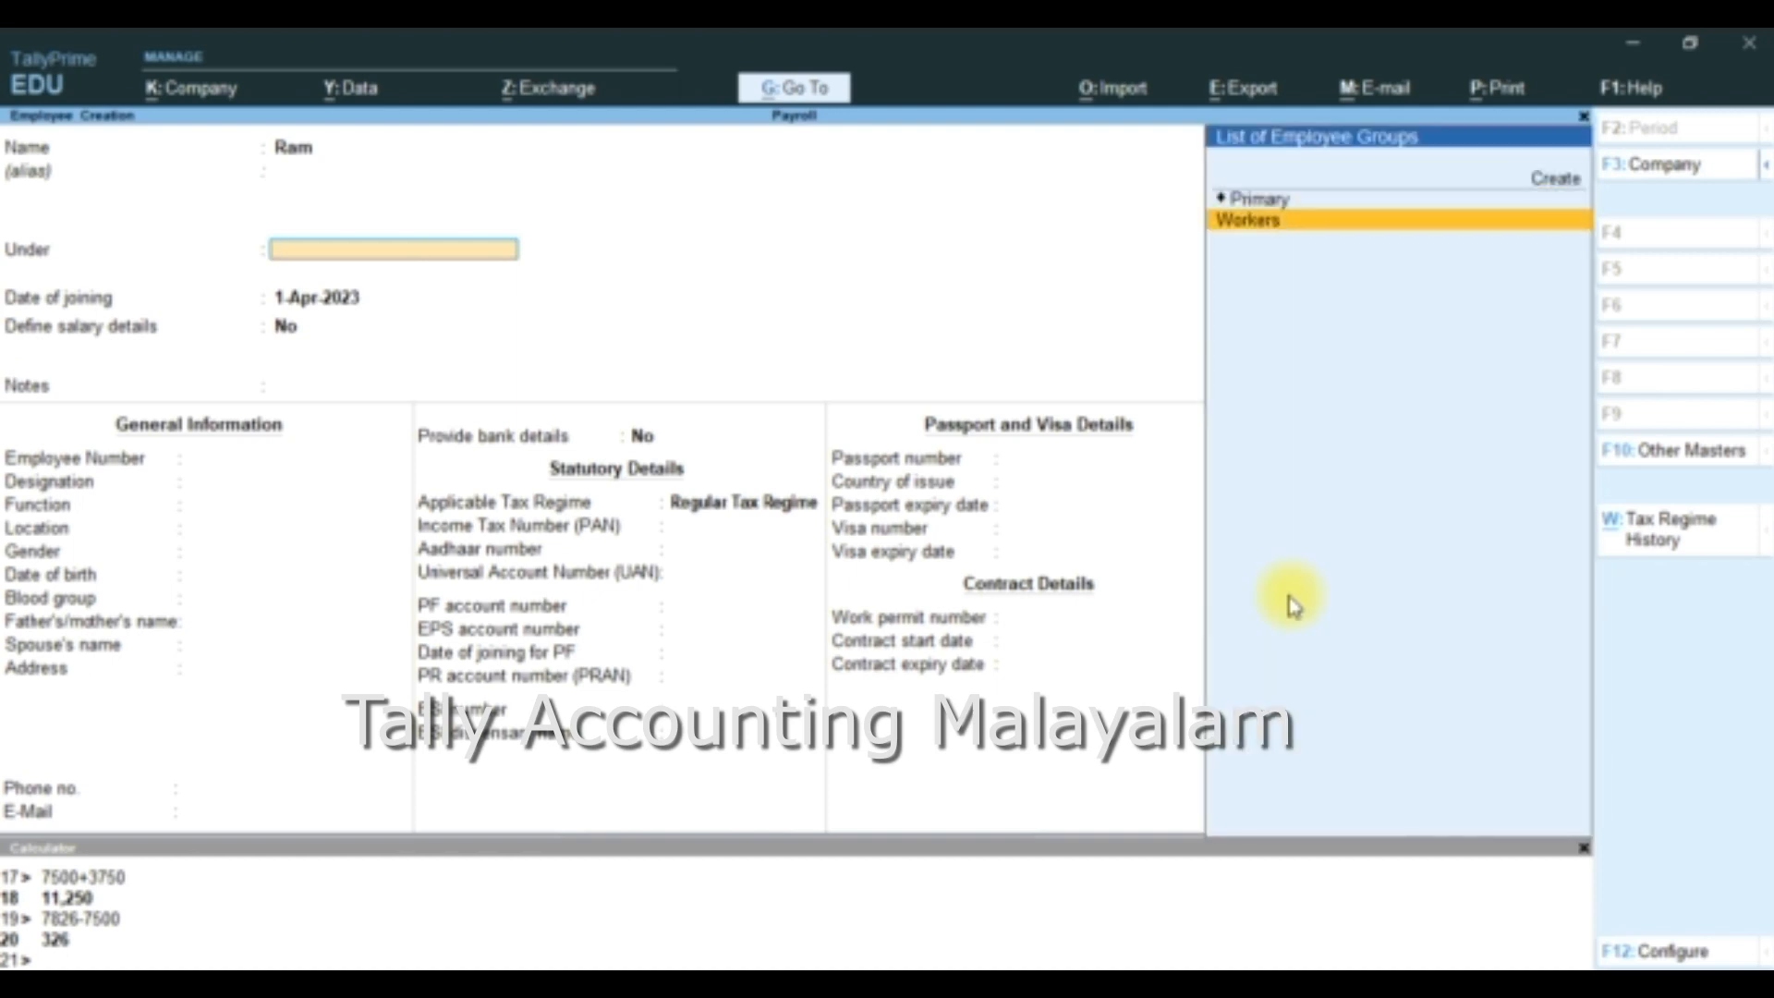
key("Return")
key("Return")
- Keep the joining date 1-Apr-2023 and the remaining defaults, save the second employee, and return to the list of masters
key("Return")
key("Return")
key("Return")
key("Return")
key("Return")
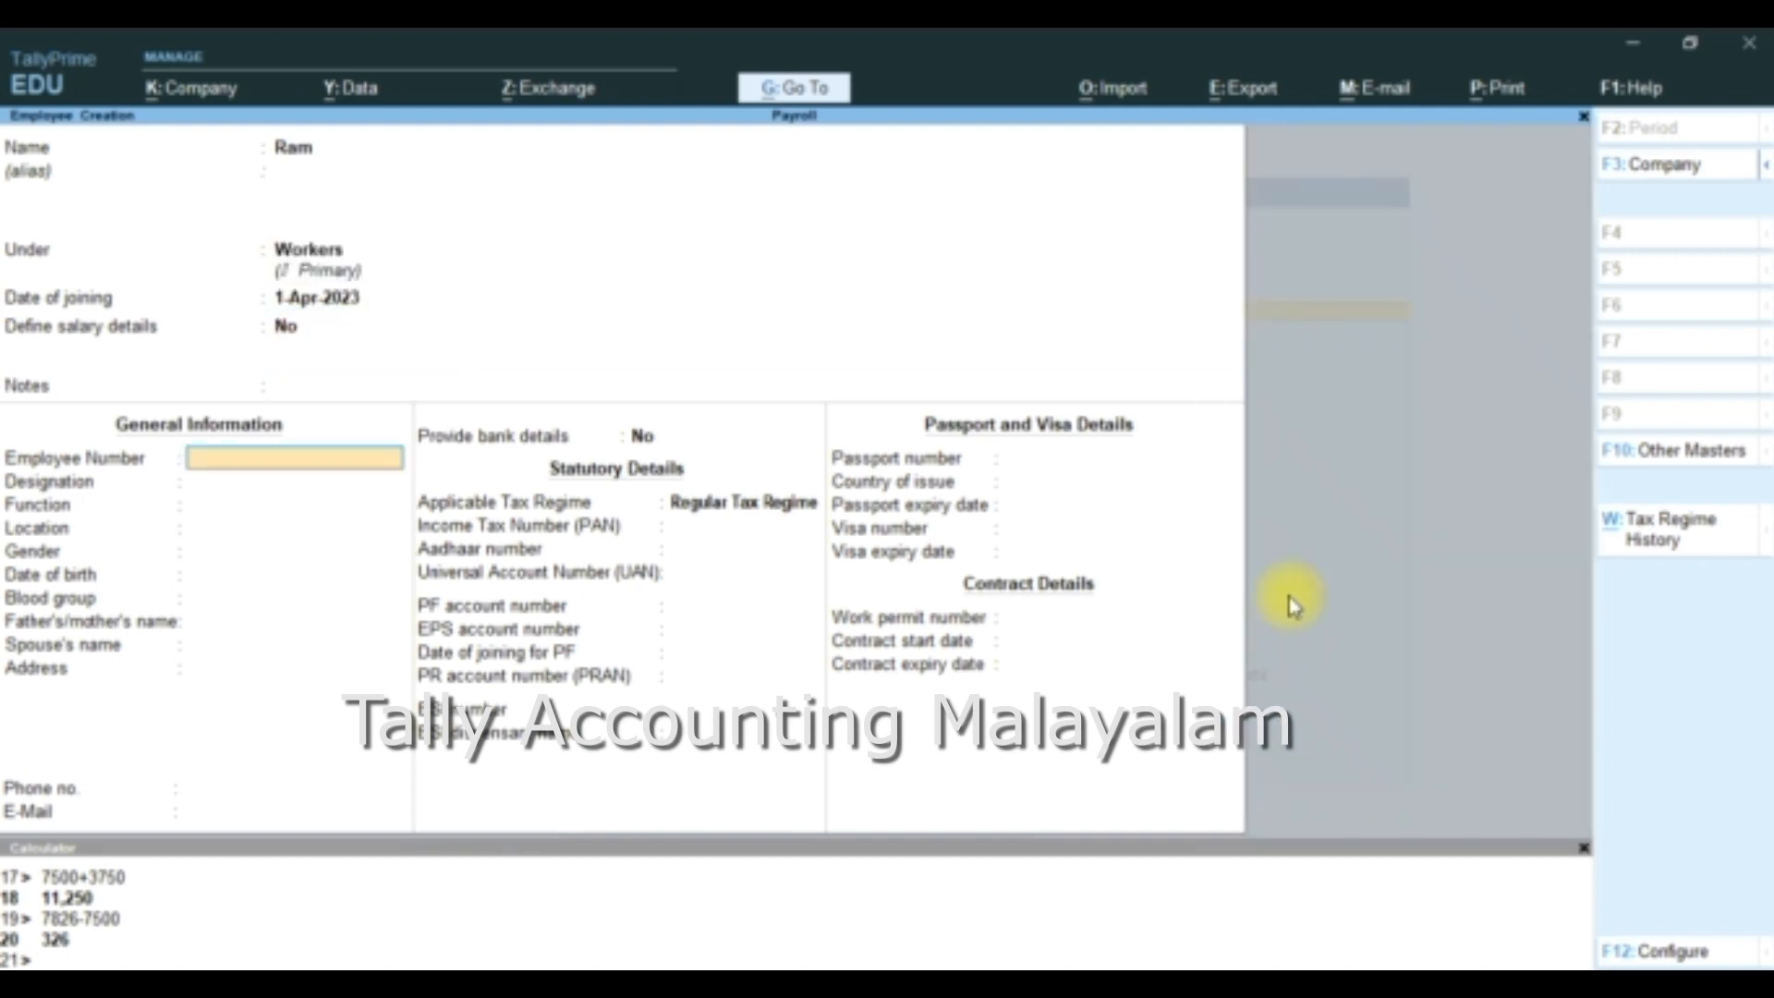
key("Return")
key("Return")
key("Return")
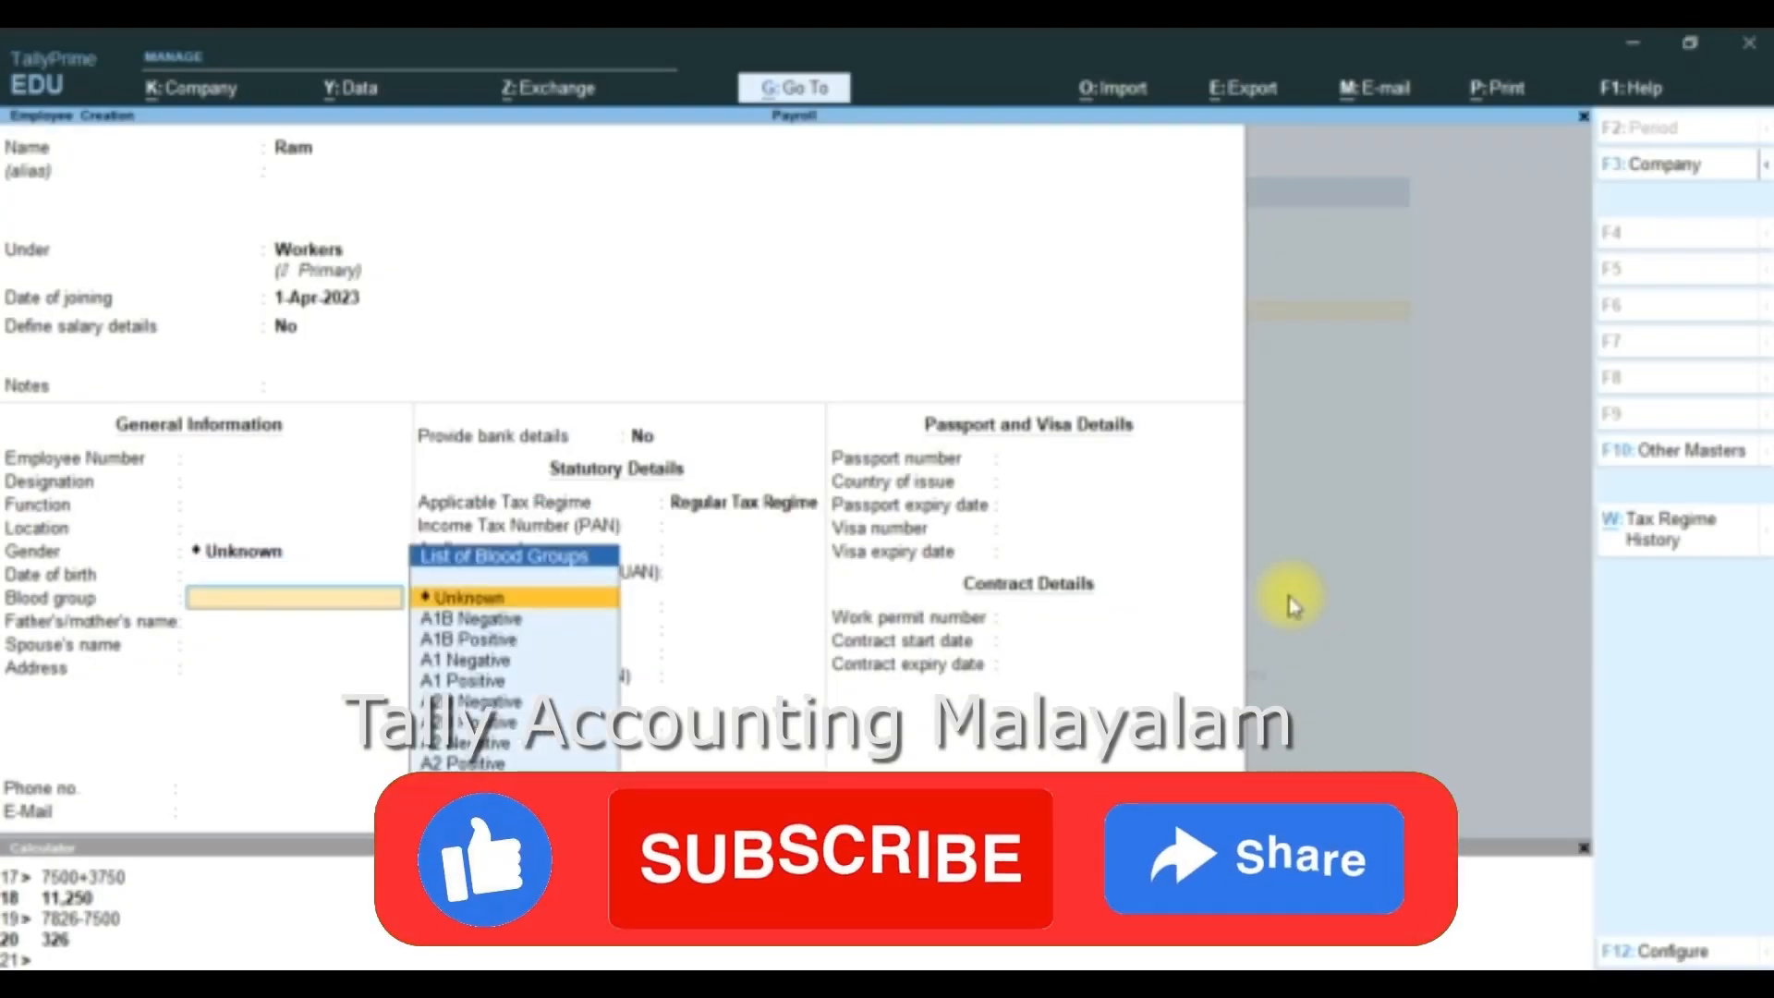
key("ctrl+a")
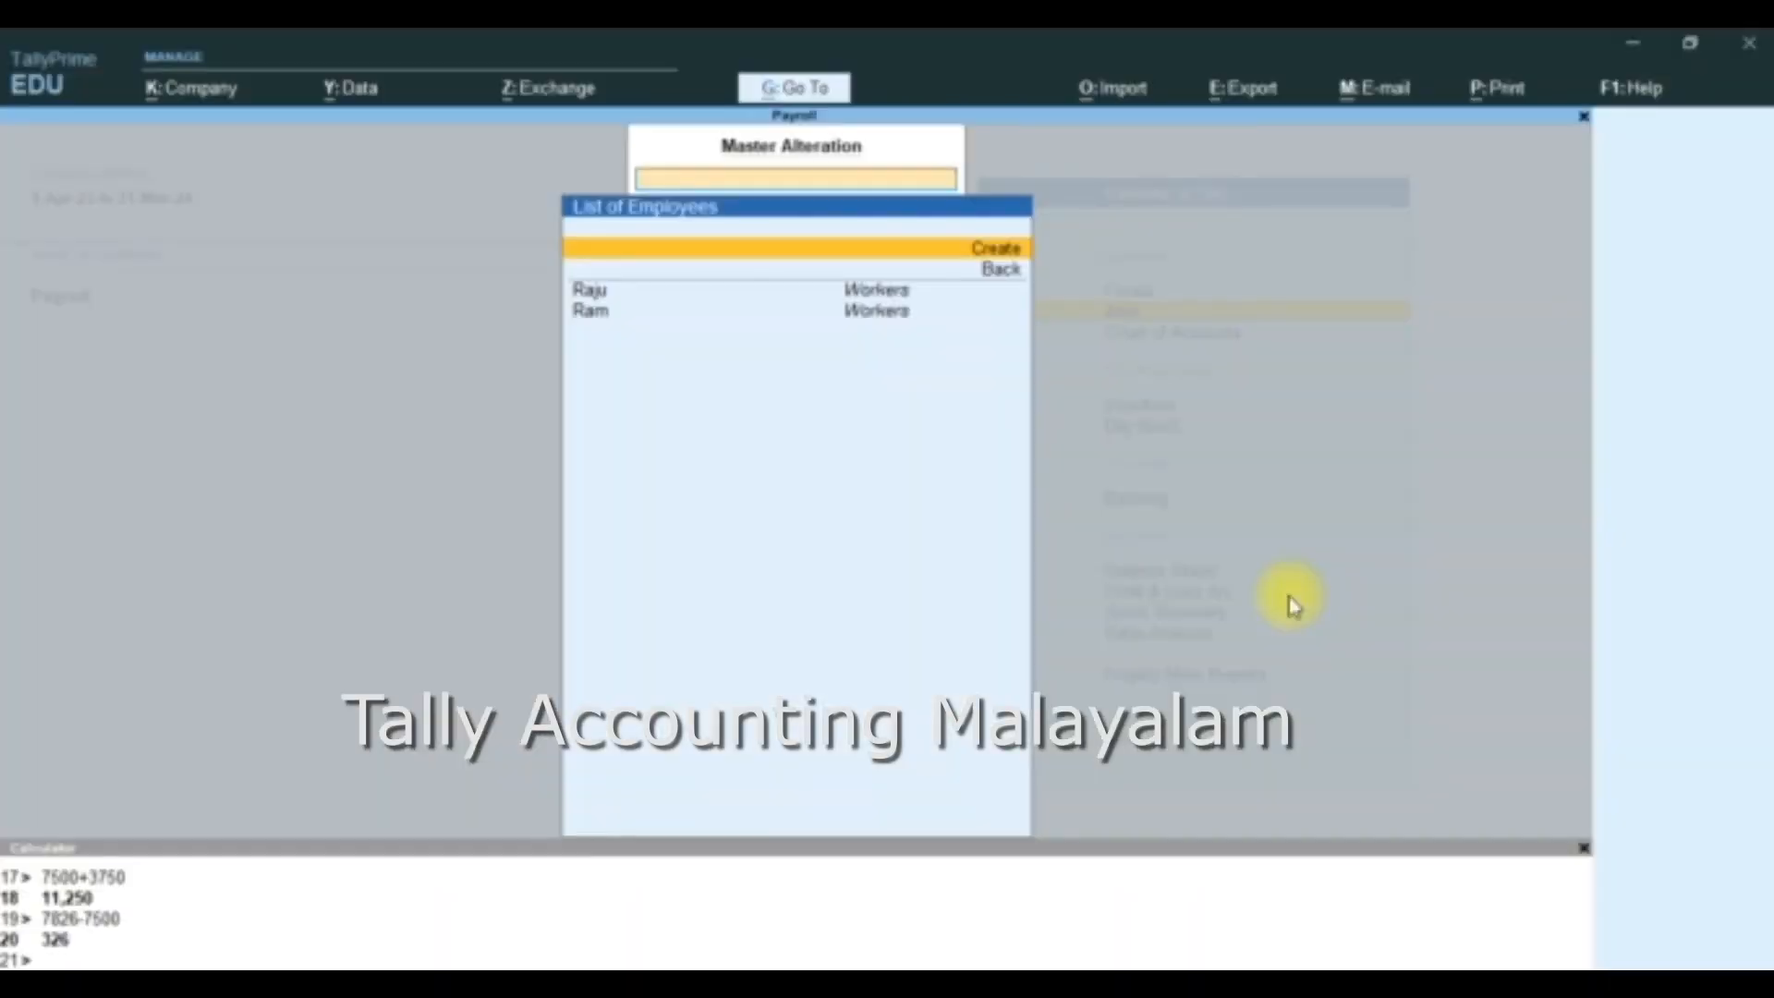
key("Escape")
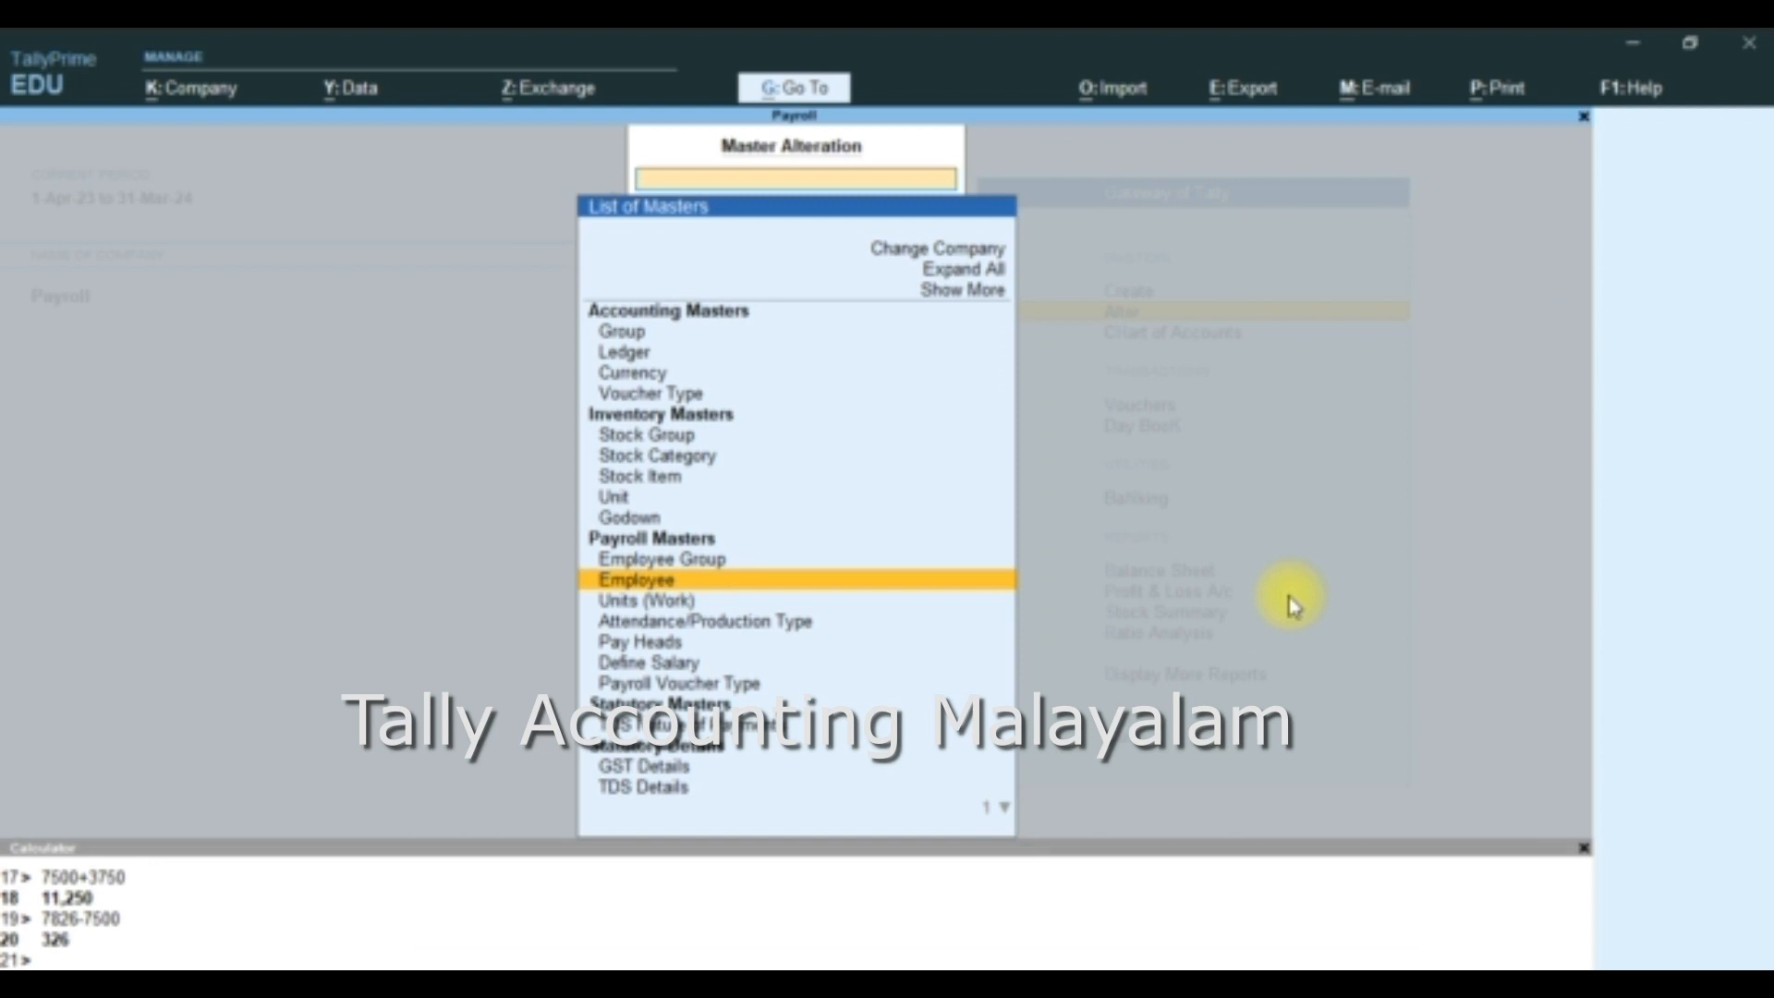
- Start a new simple work unit with the symbol pc and the formal name Piece
key("Down")
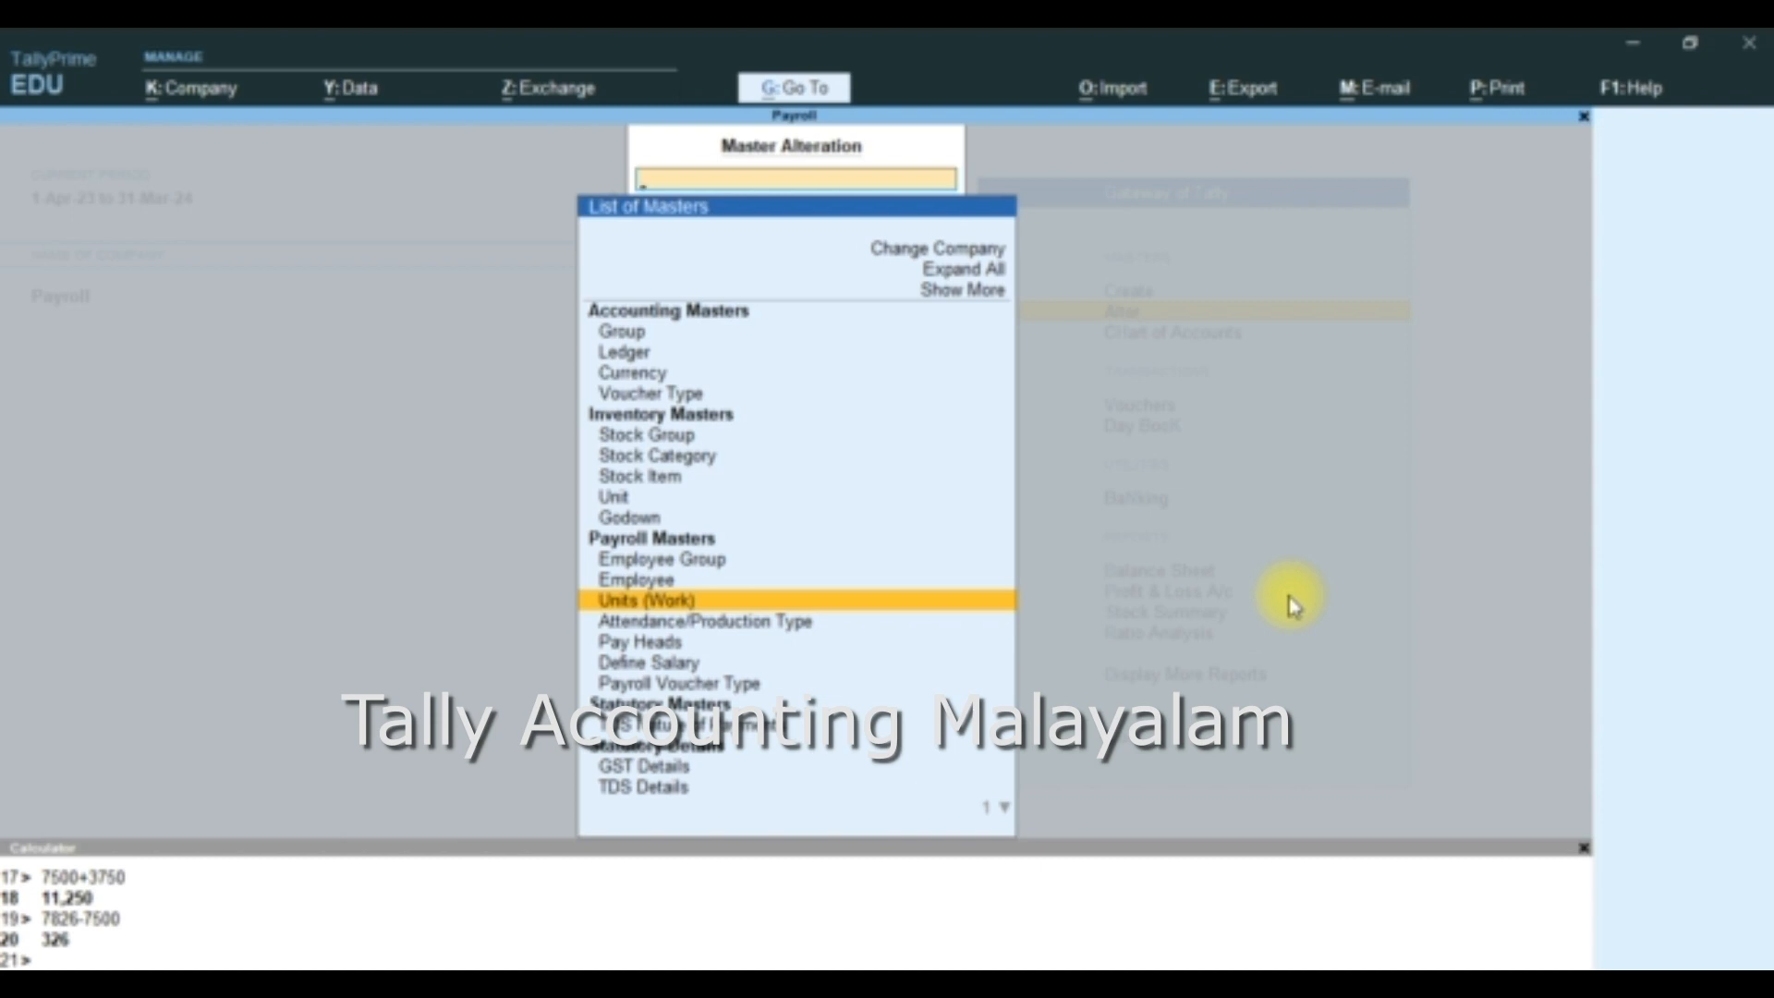
key("Return")
key("Return")
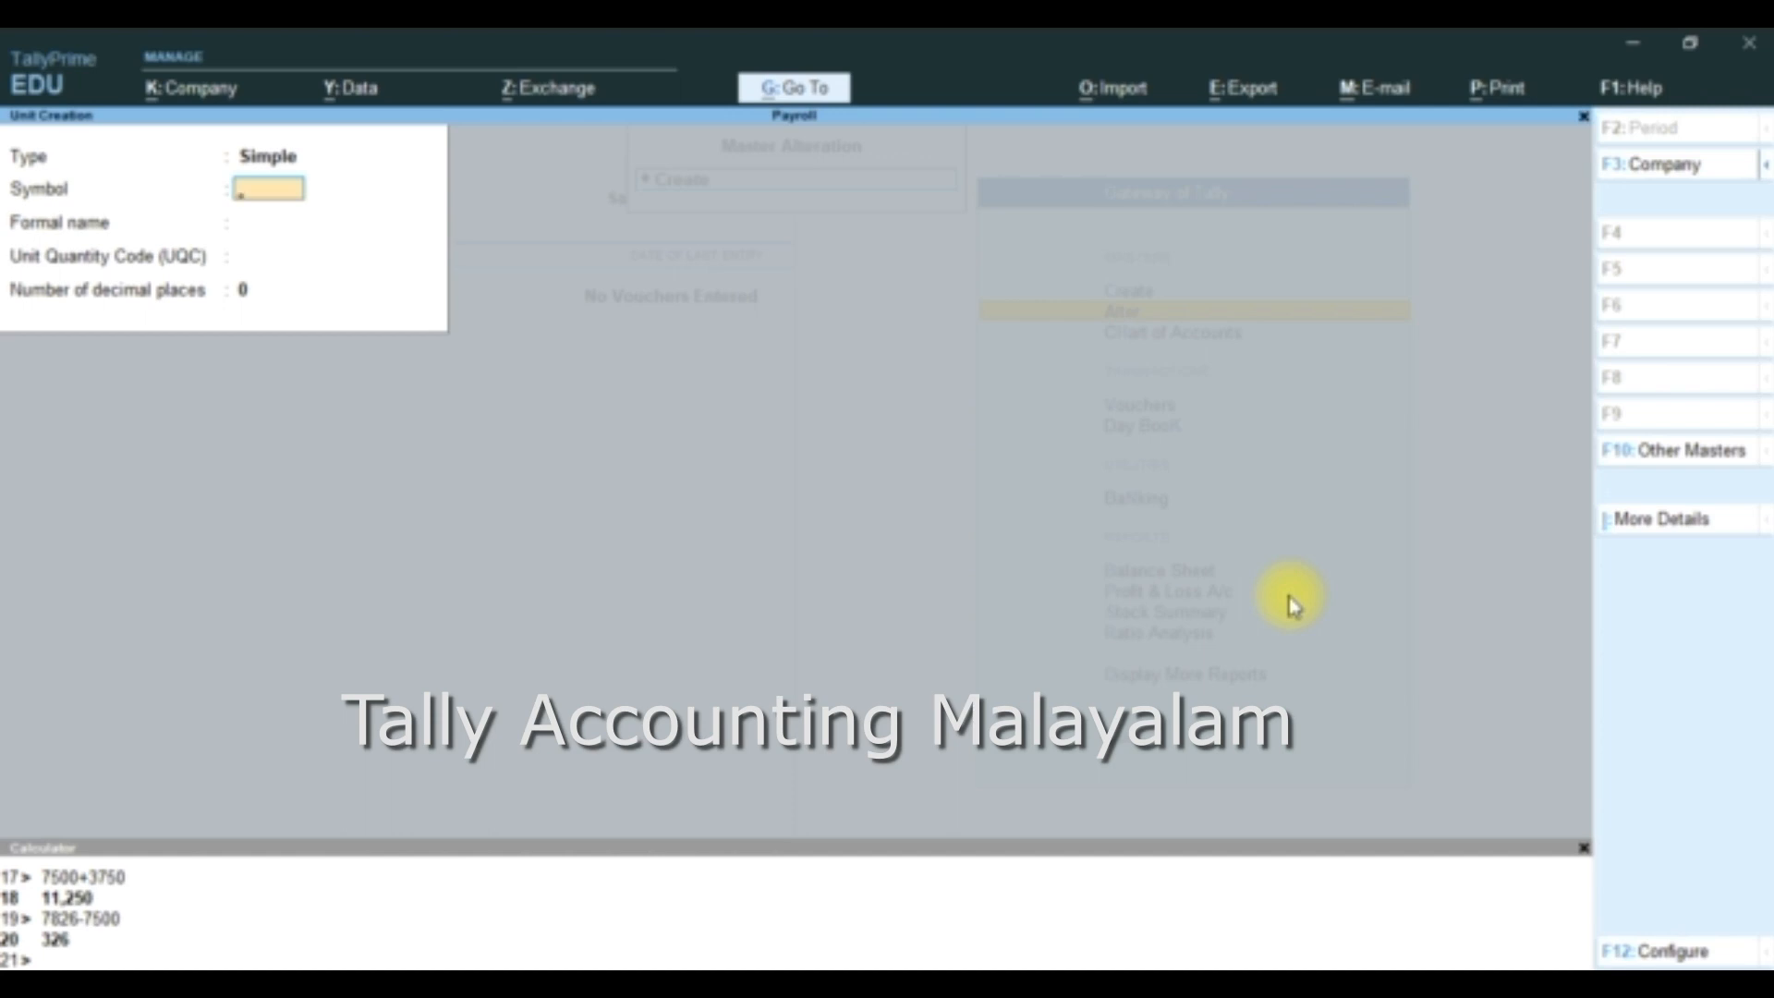
type("pc")
key("Return")
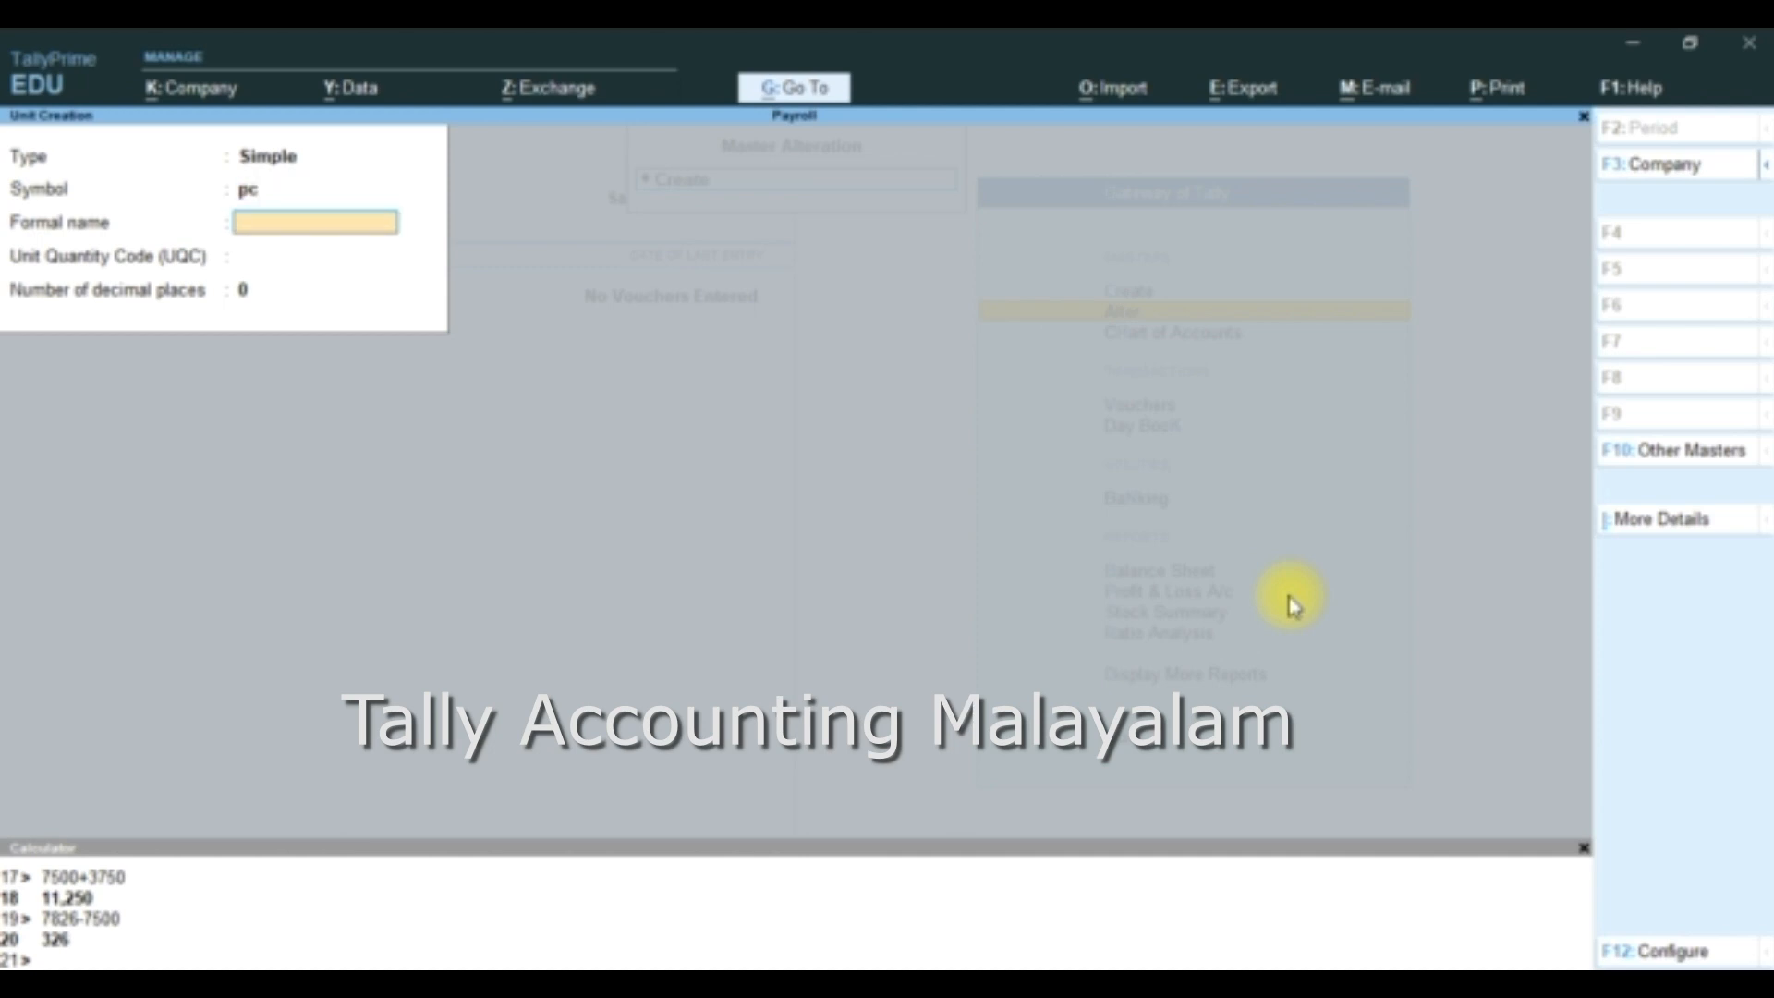
type("Piece")
key("Return")
- Set the unit's quantity code to PCS-PIECES with 0 decimal places, save it, and return to the list of masters
type("p")
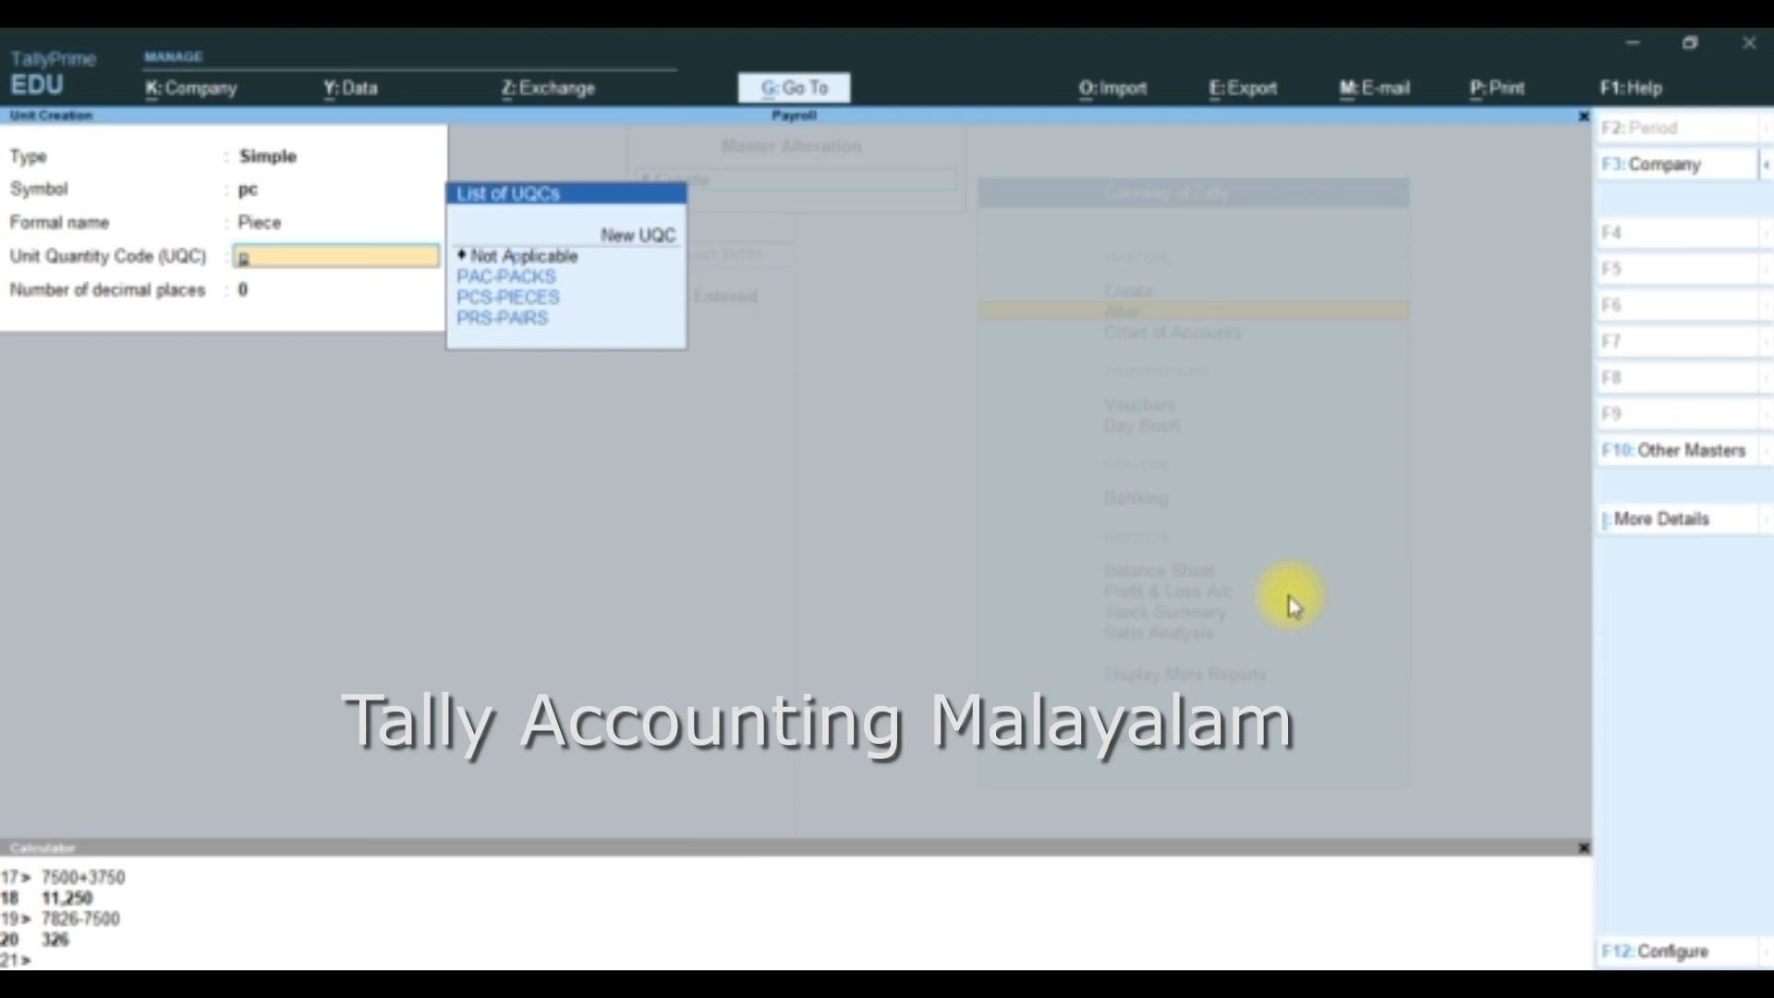
key("Down")
key("Down")
key("Return")
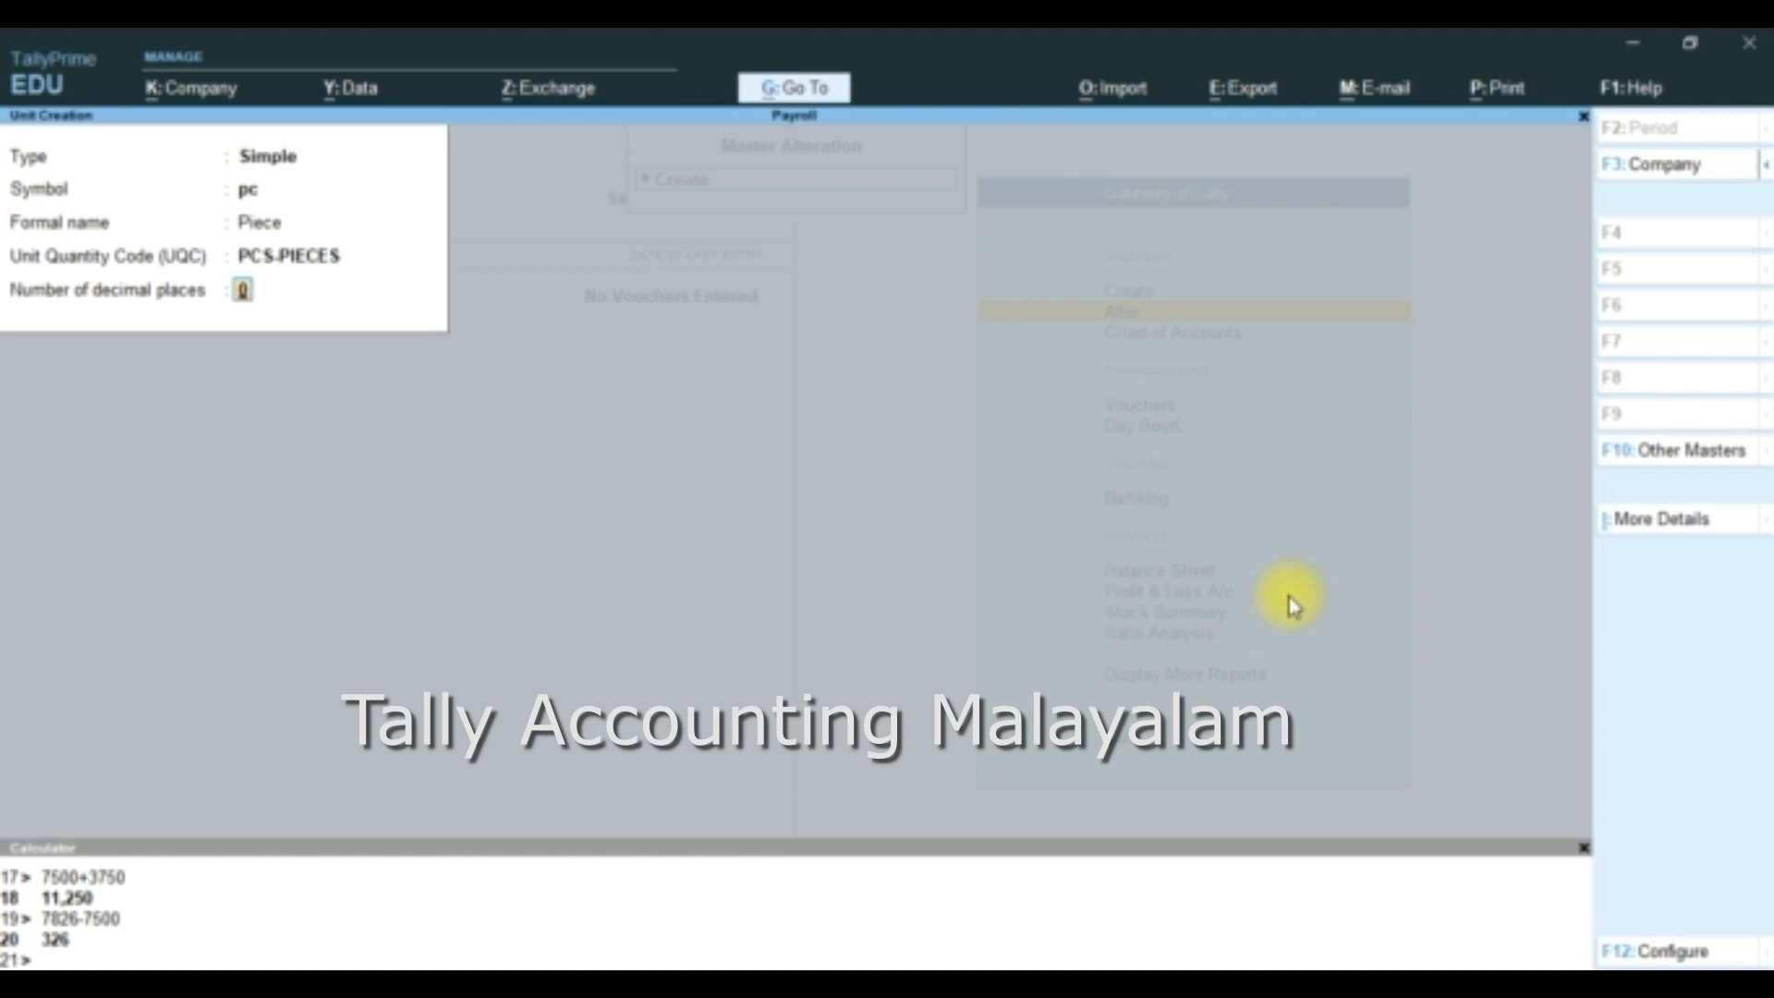
key("Return")
key("Return")
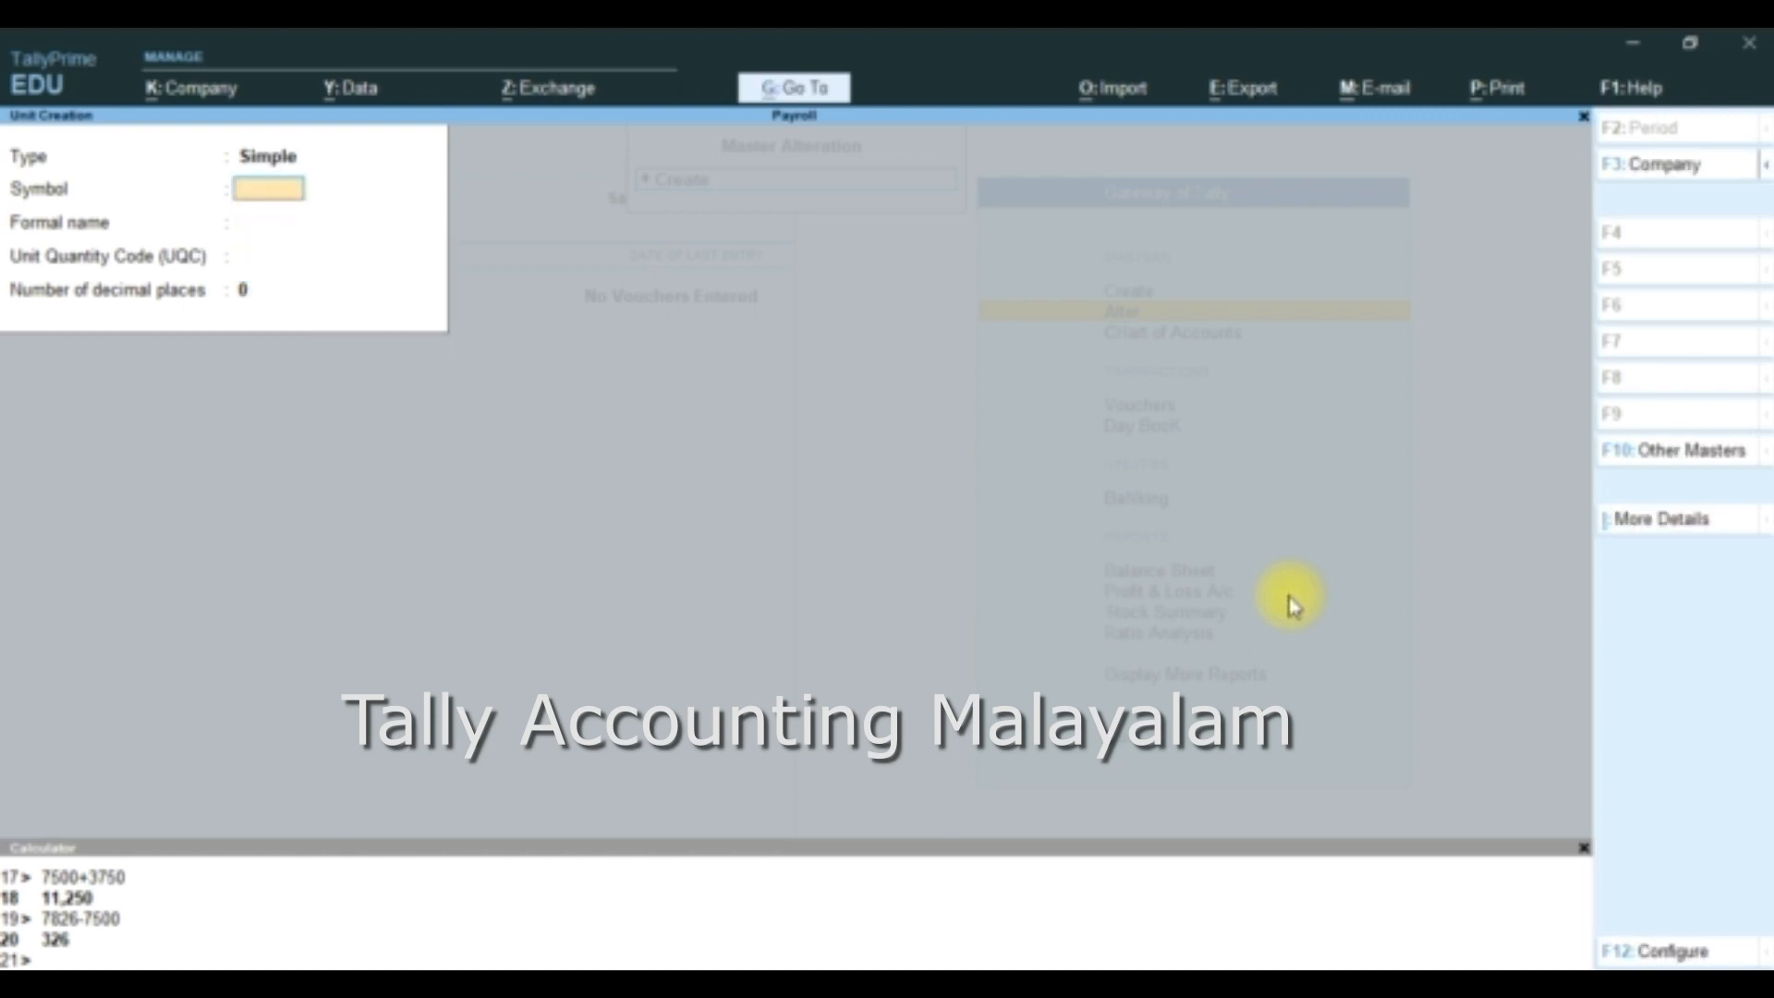
key("Escape")
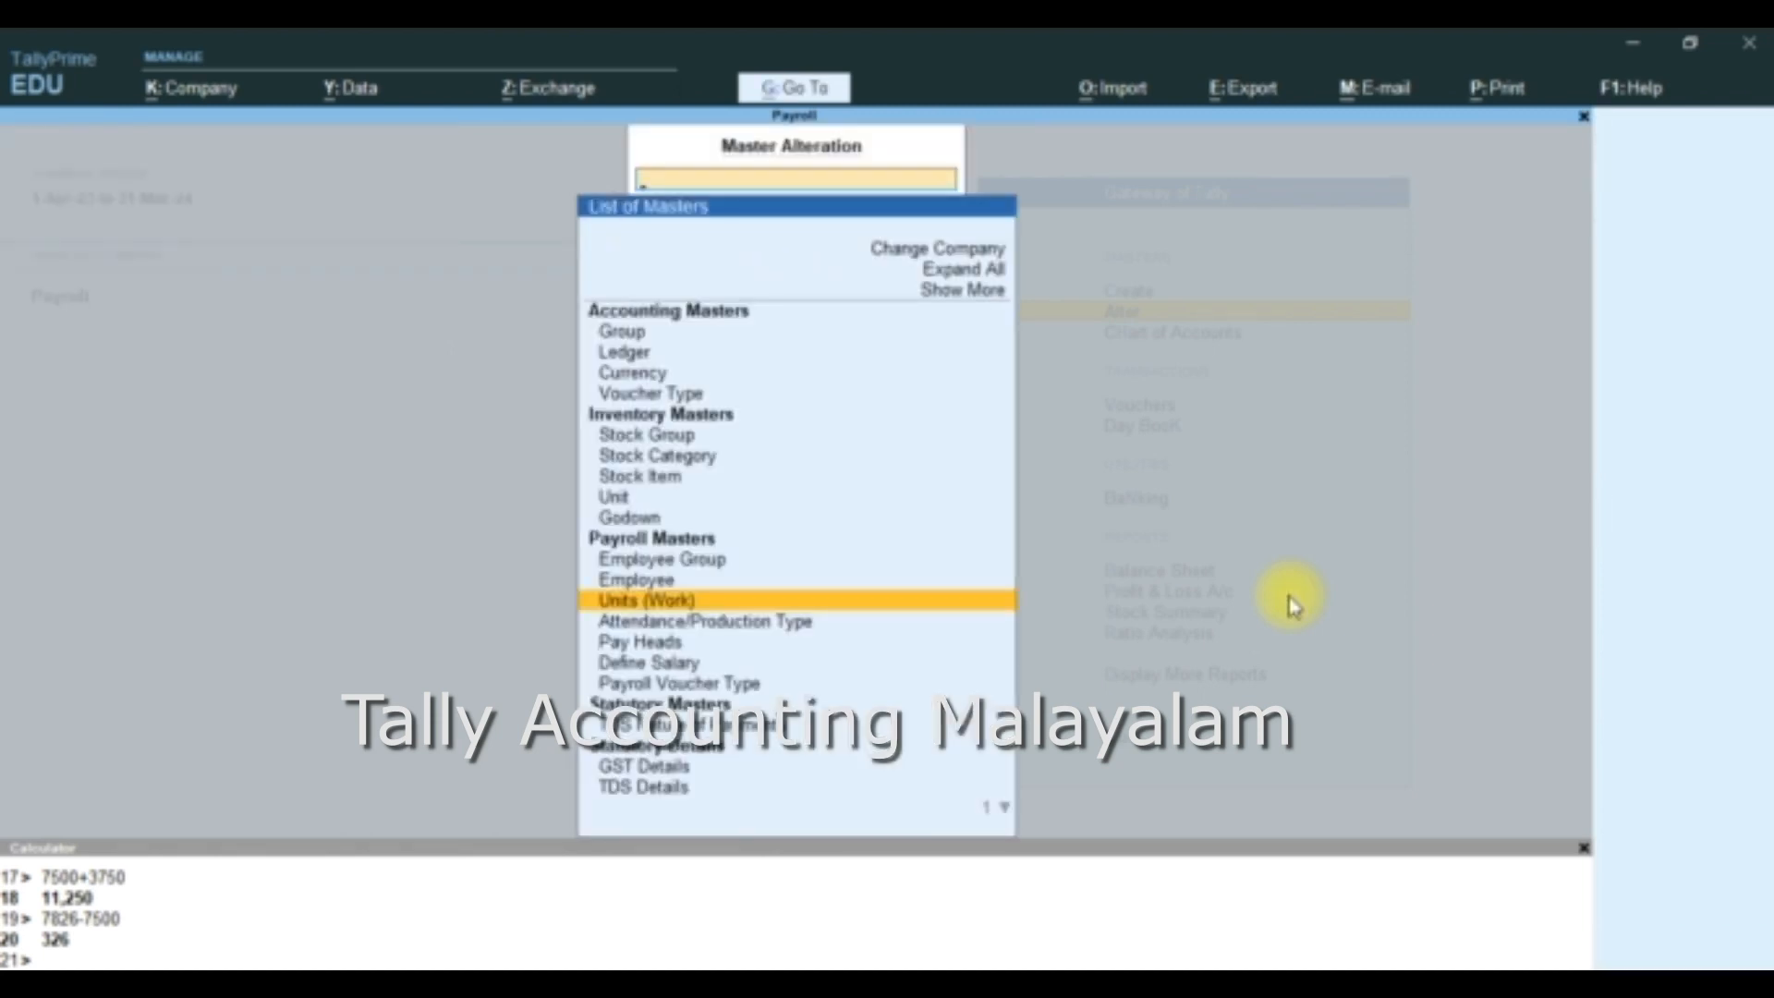
- Start a new attendance/production type named Production under Primary
key("Down")
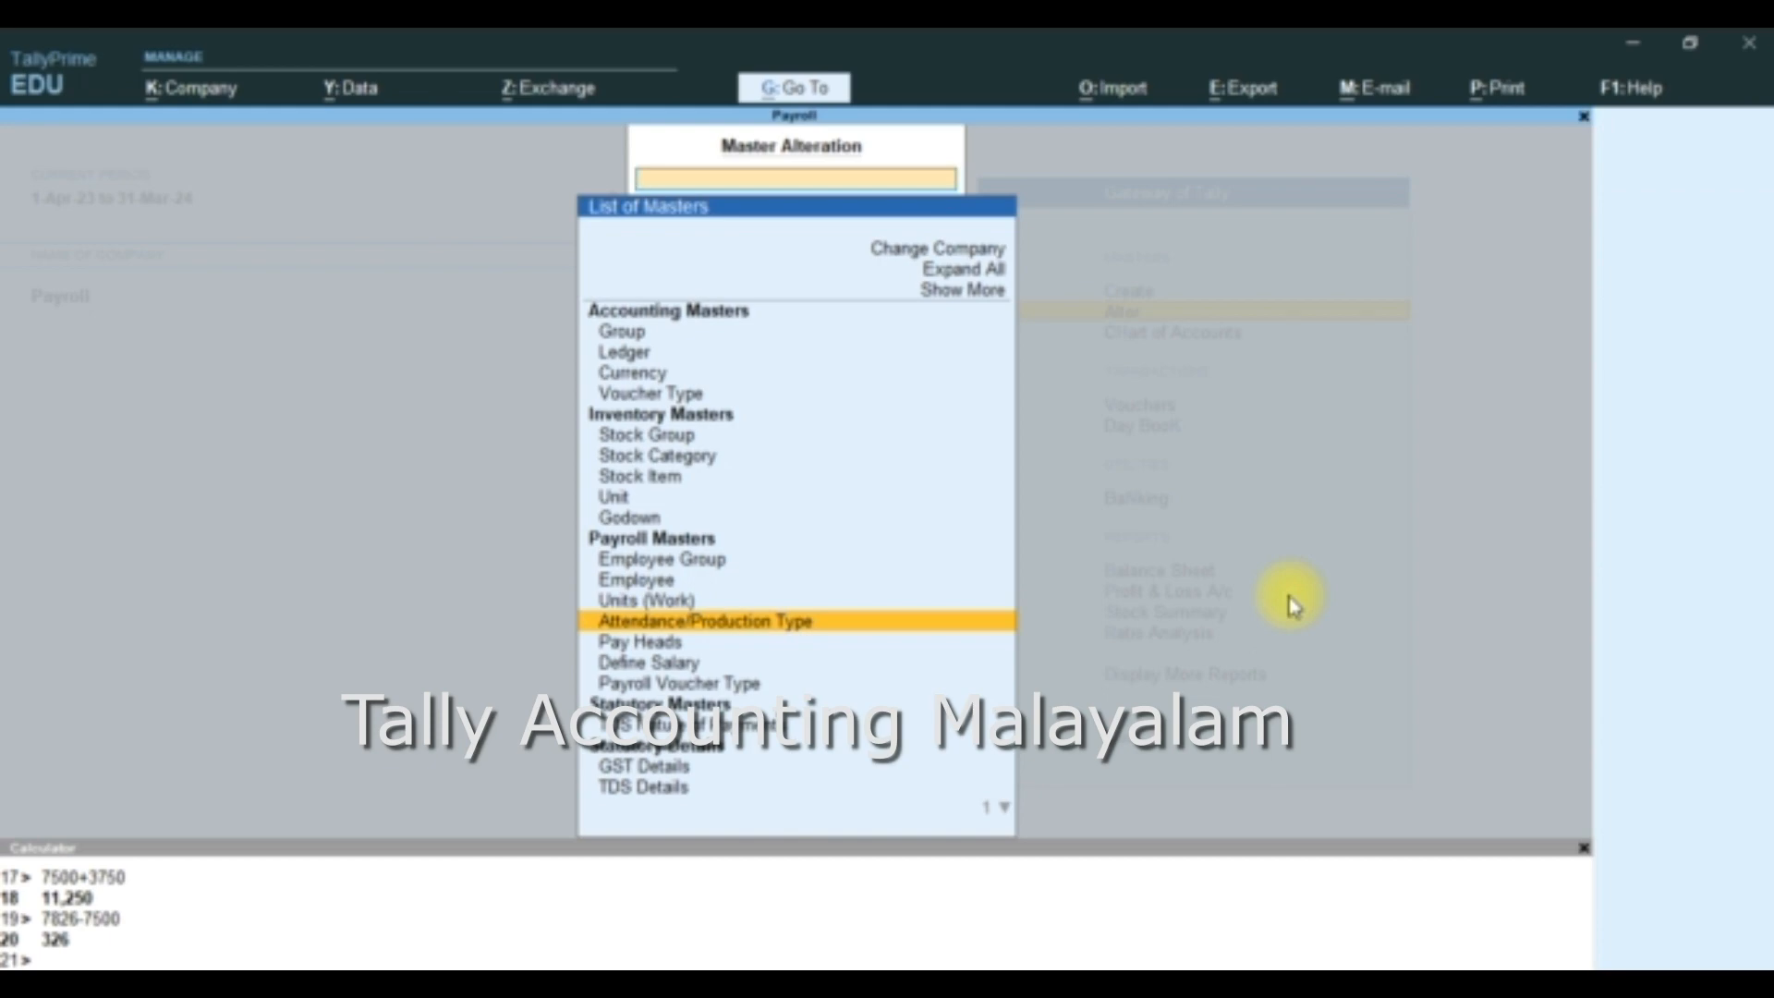
key("Up")
key("Down")
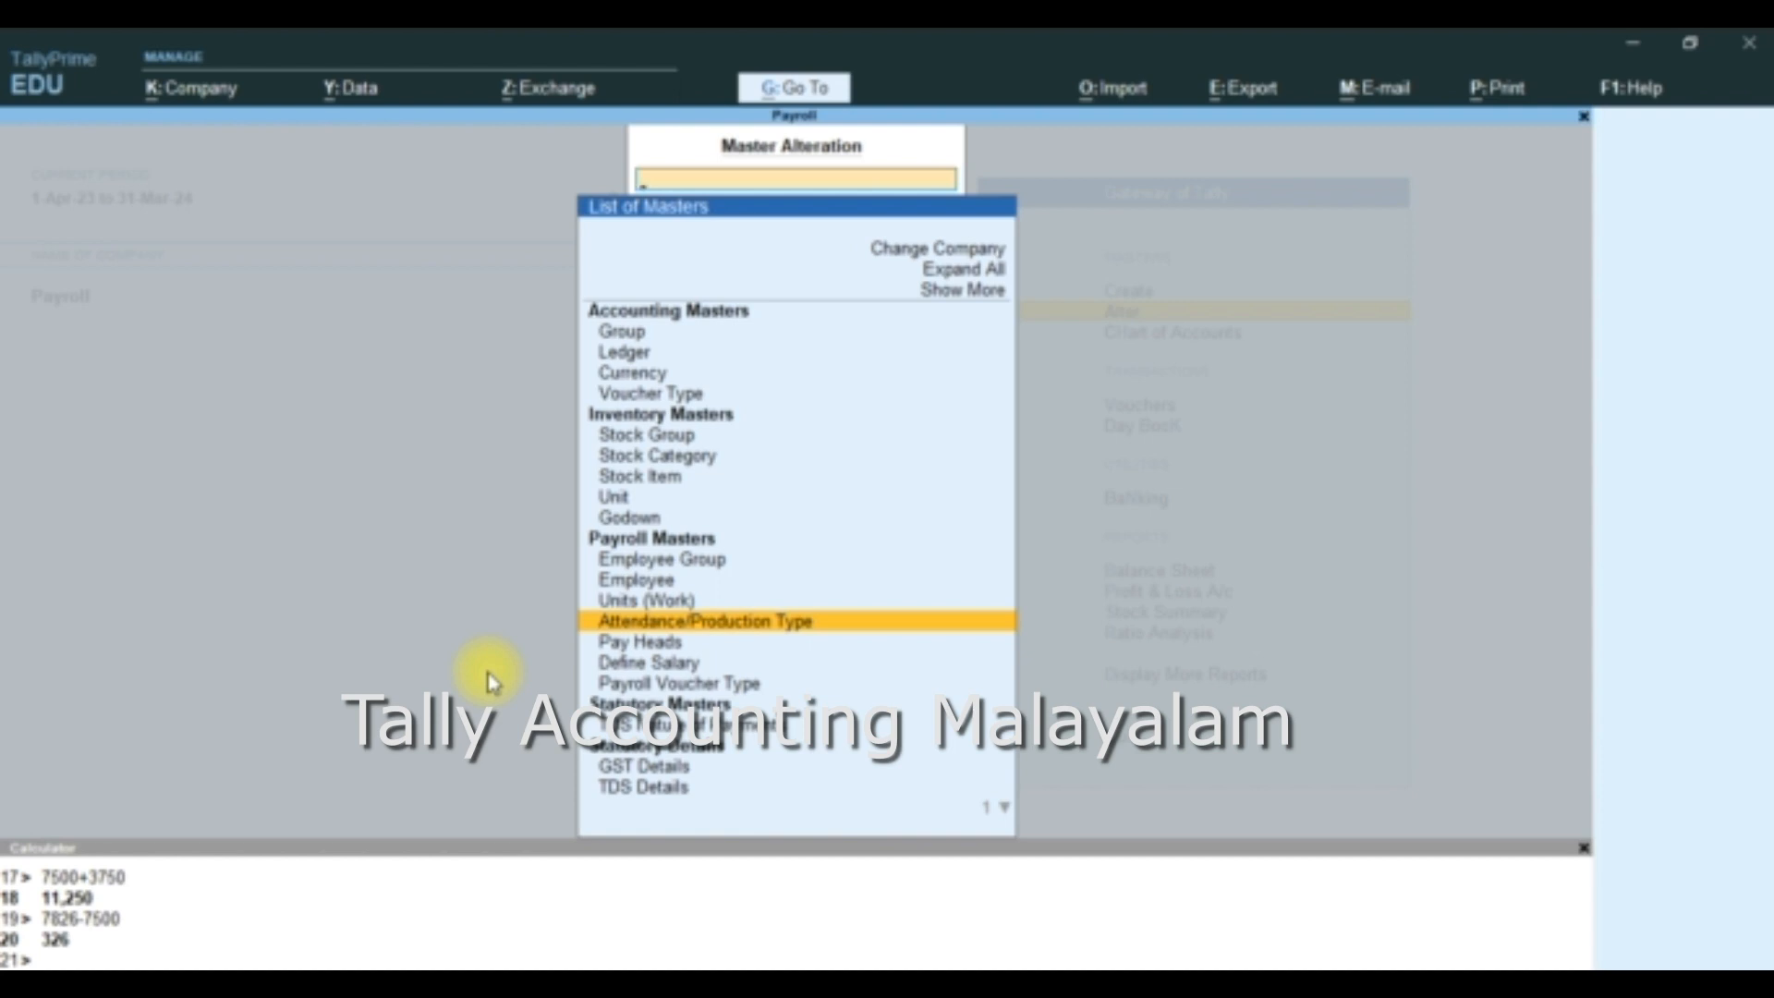
key("Return")
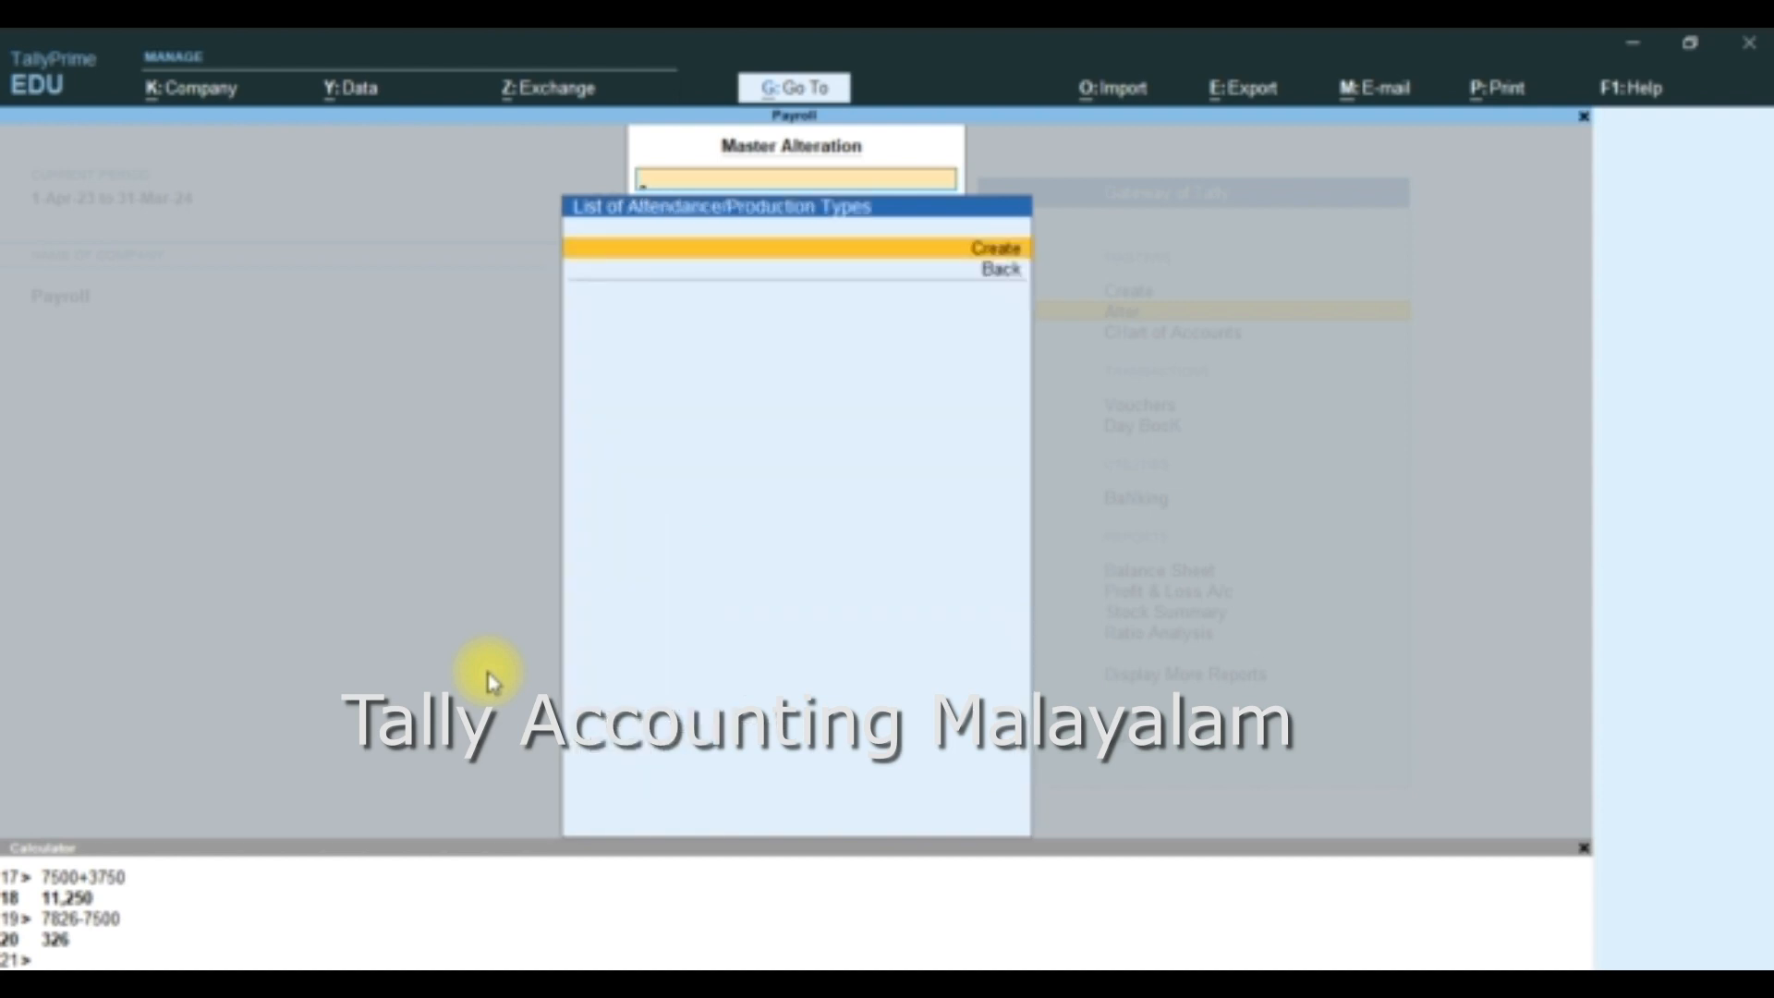
key("Return")
type("Pr")
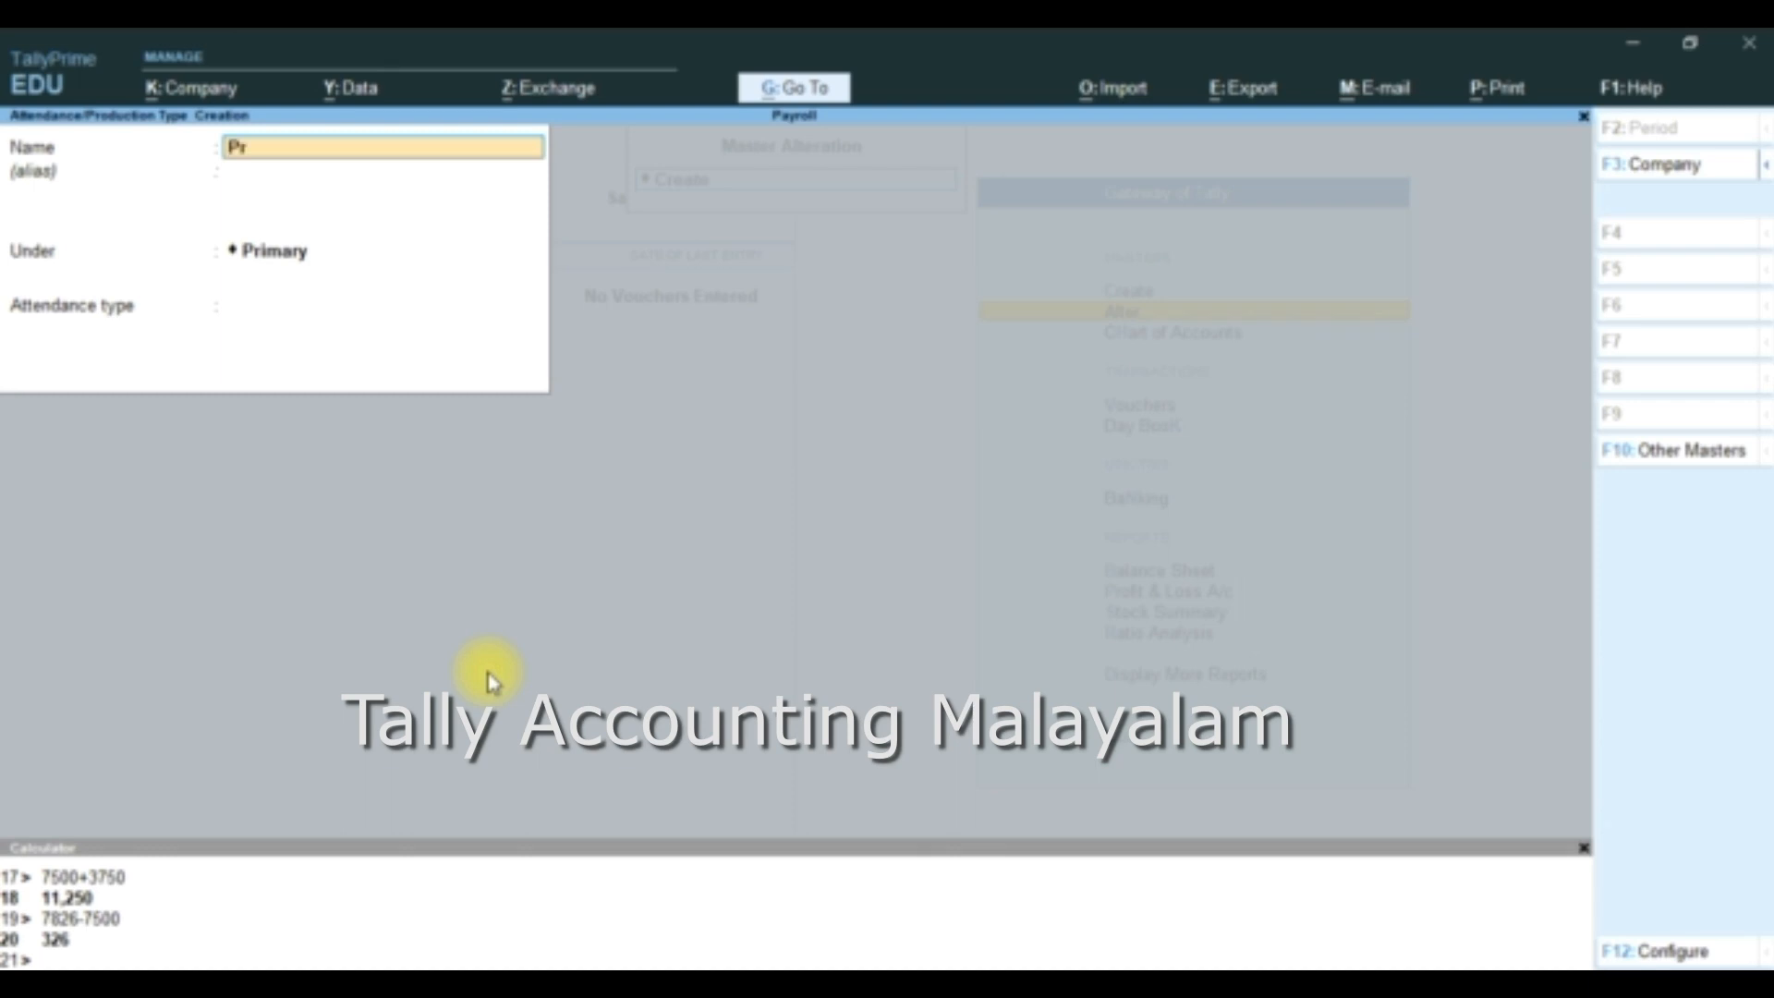
type("oduction")
key("Return")
key("Return")
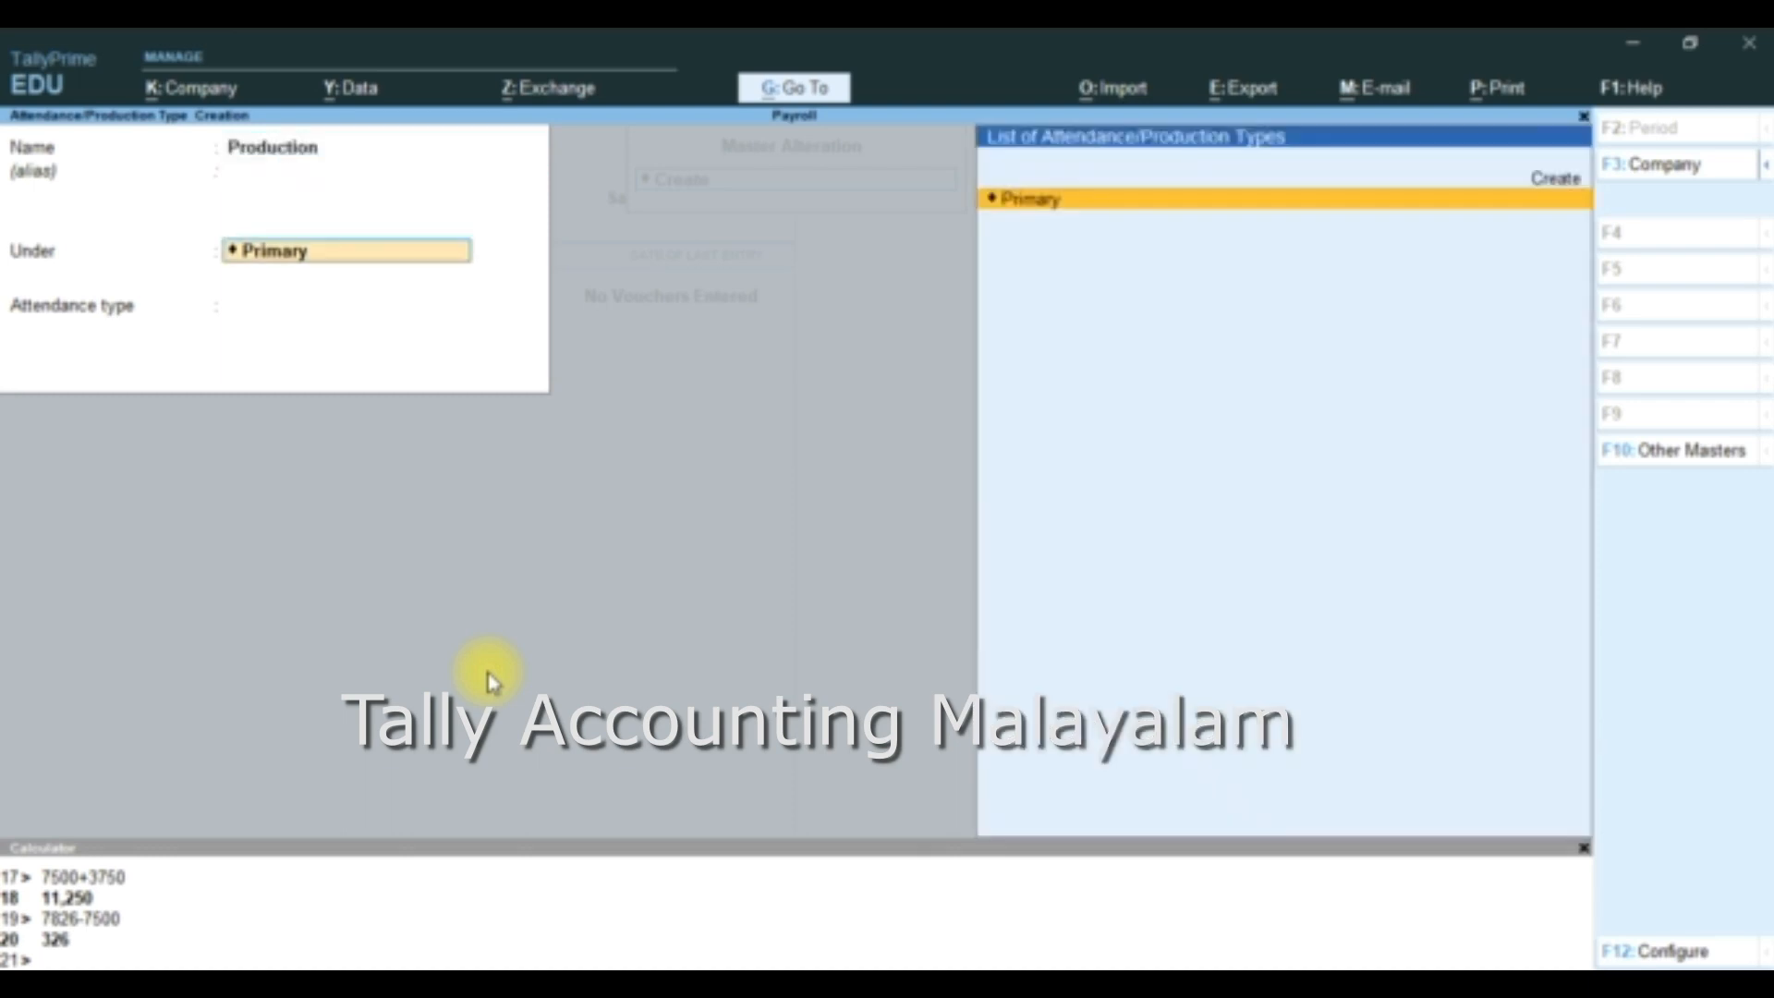
key("Return")
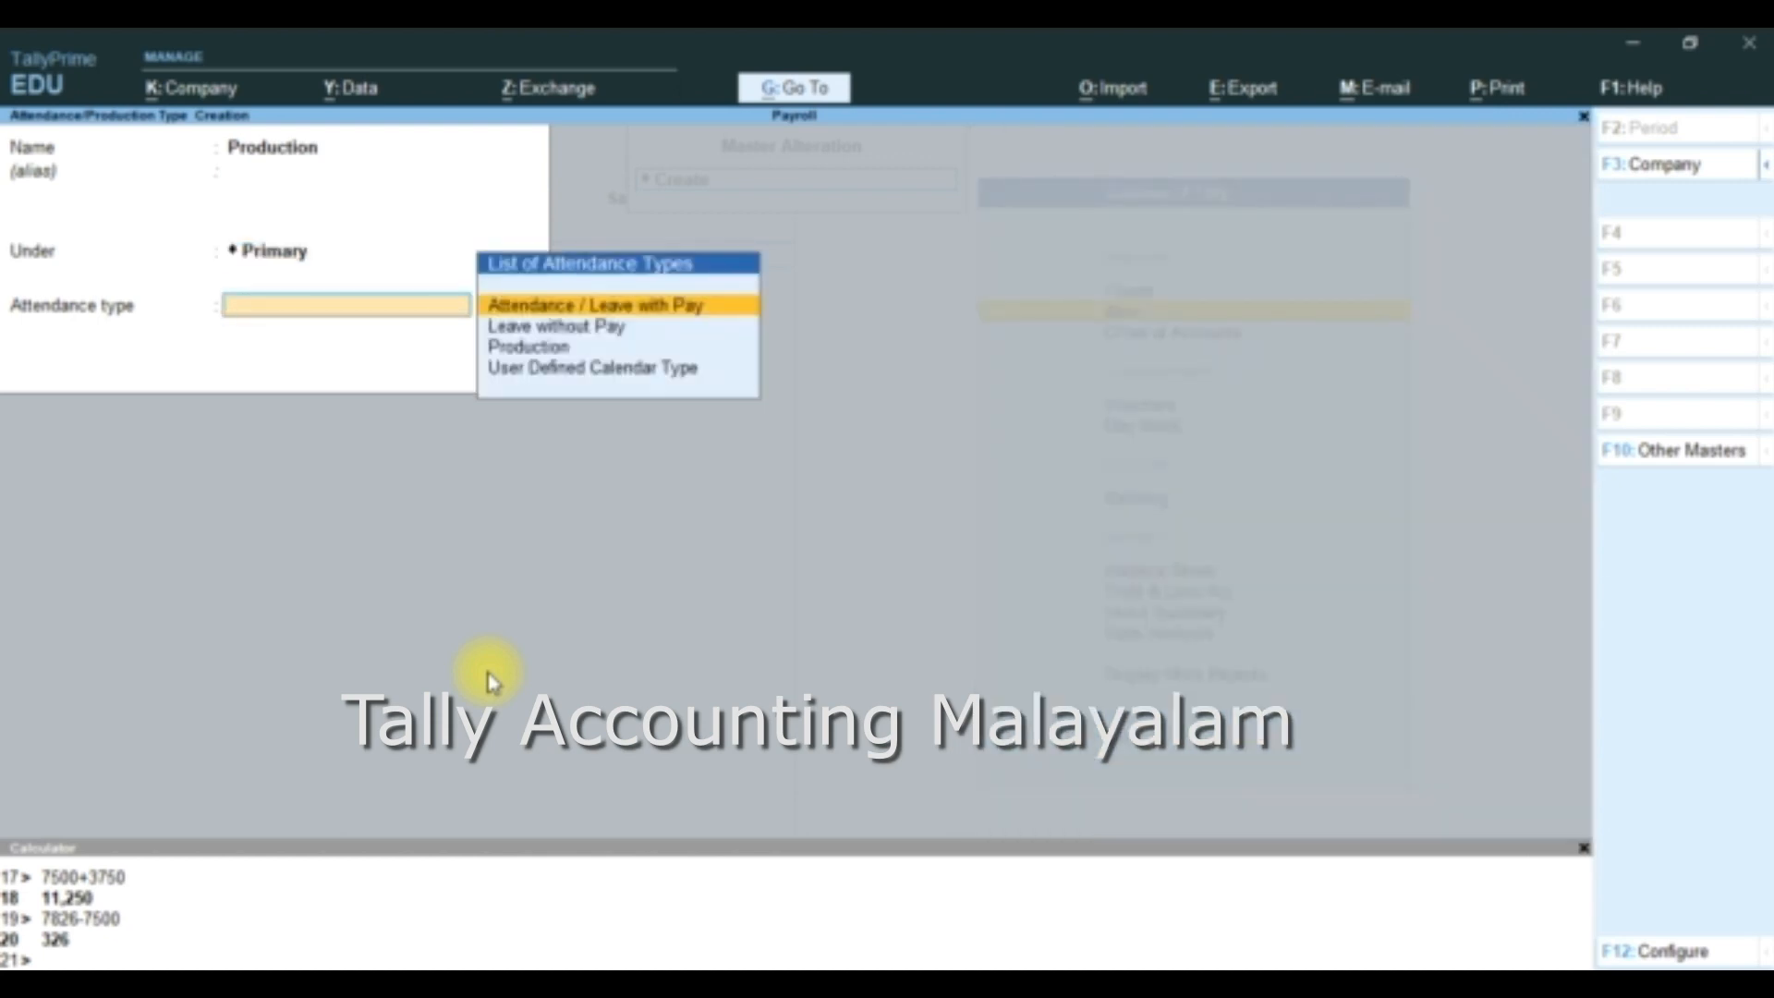
- Set the attendance type to Production with the unit pc, save it, and return to the list of masters
key("Down")
key("Down")
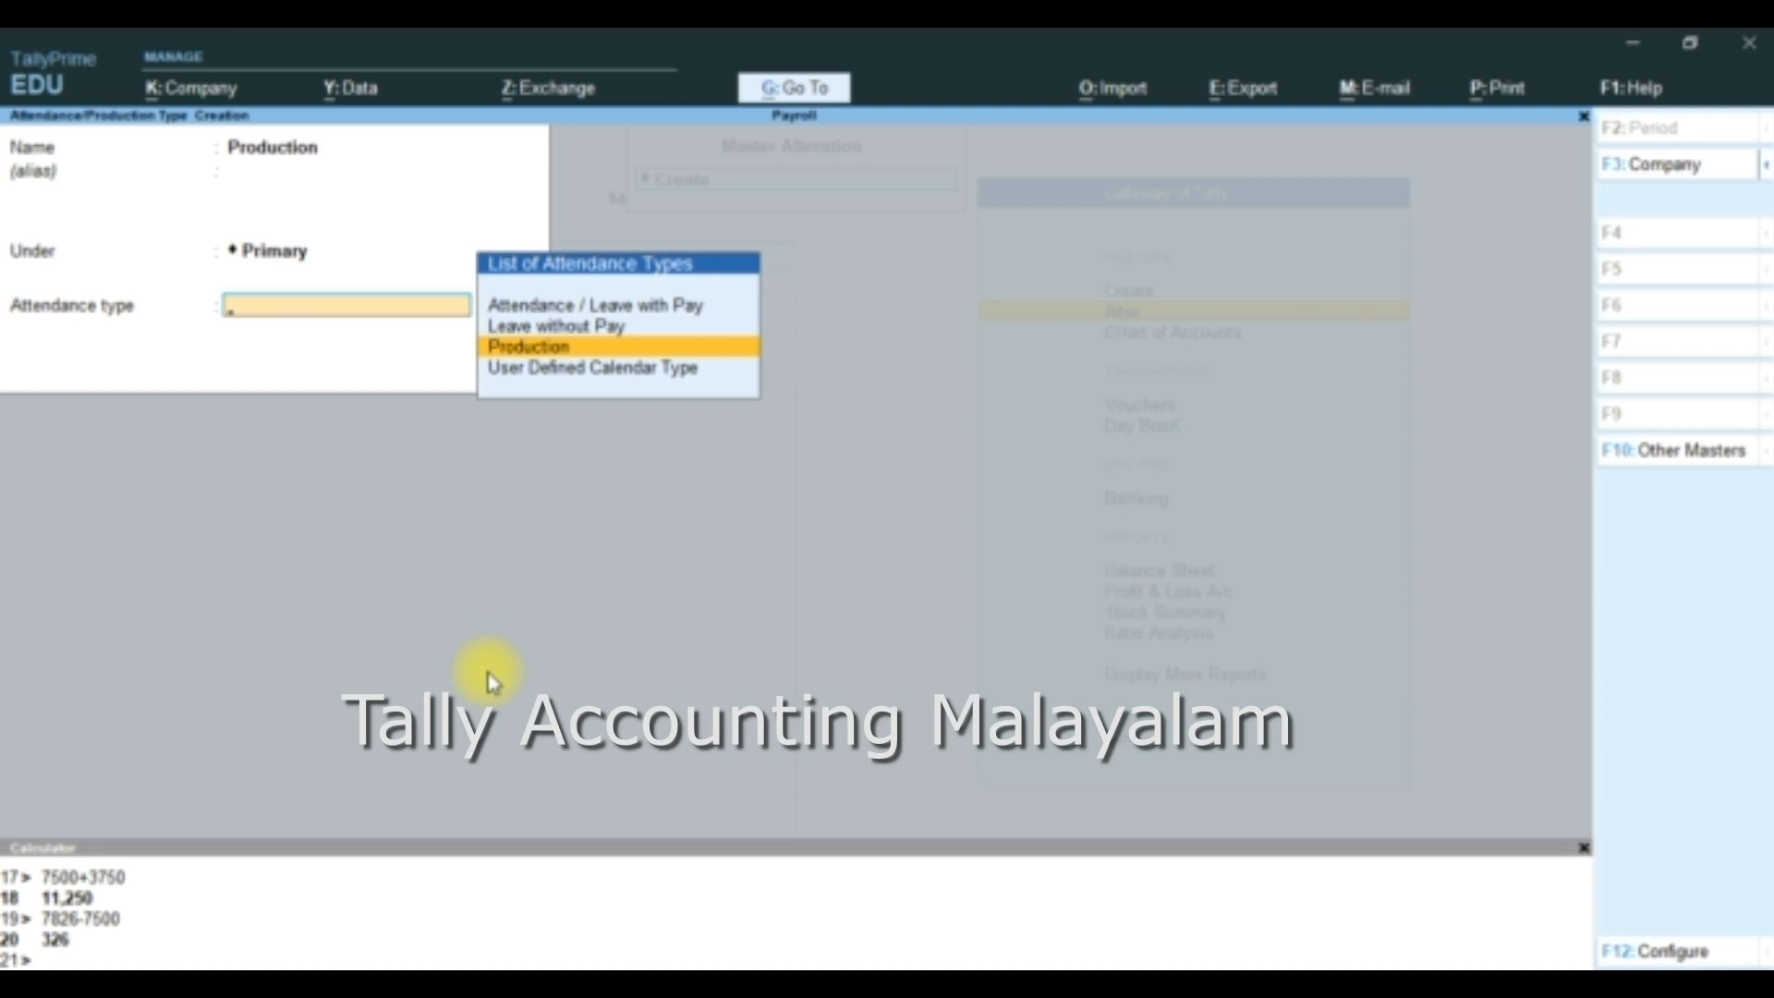
key("Return")
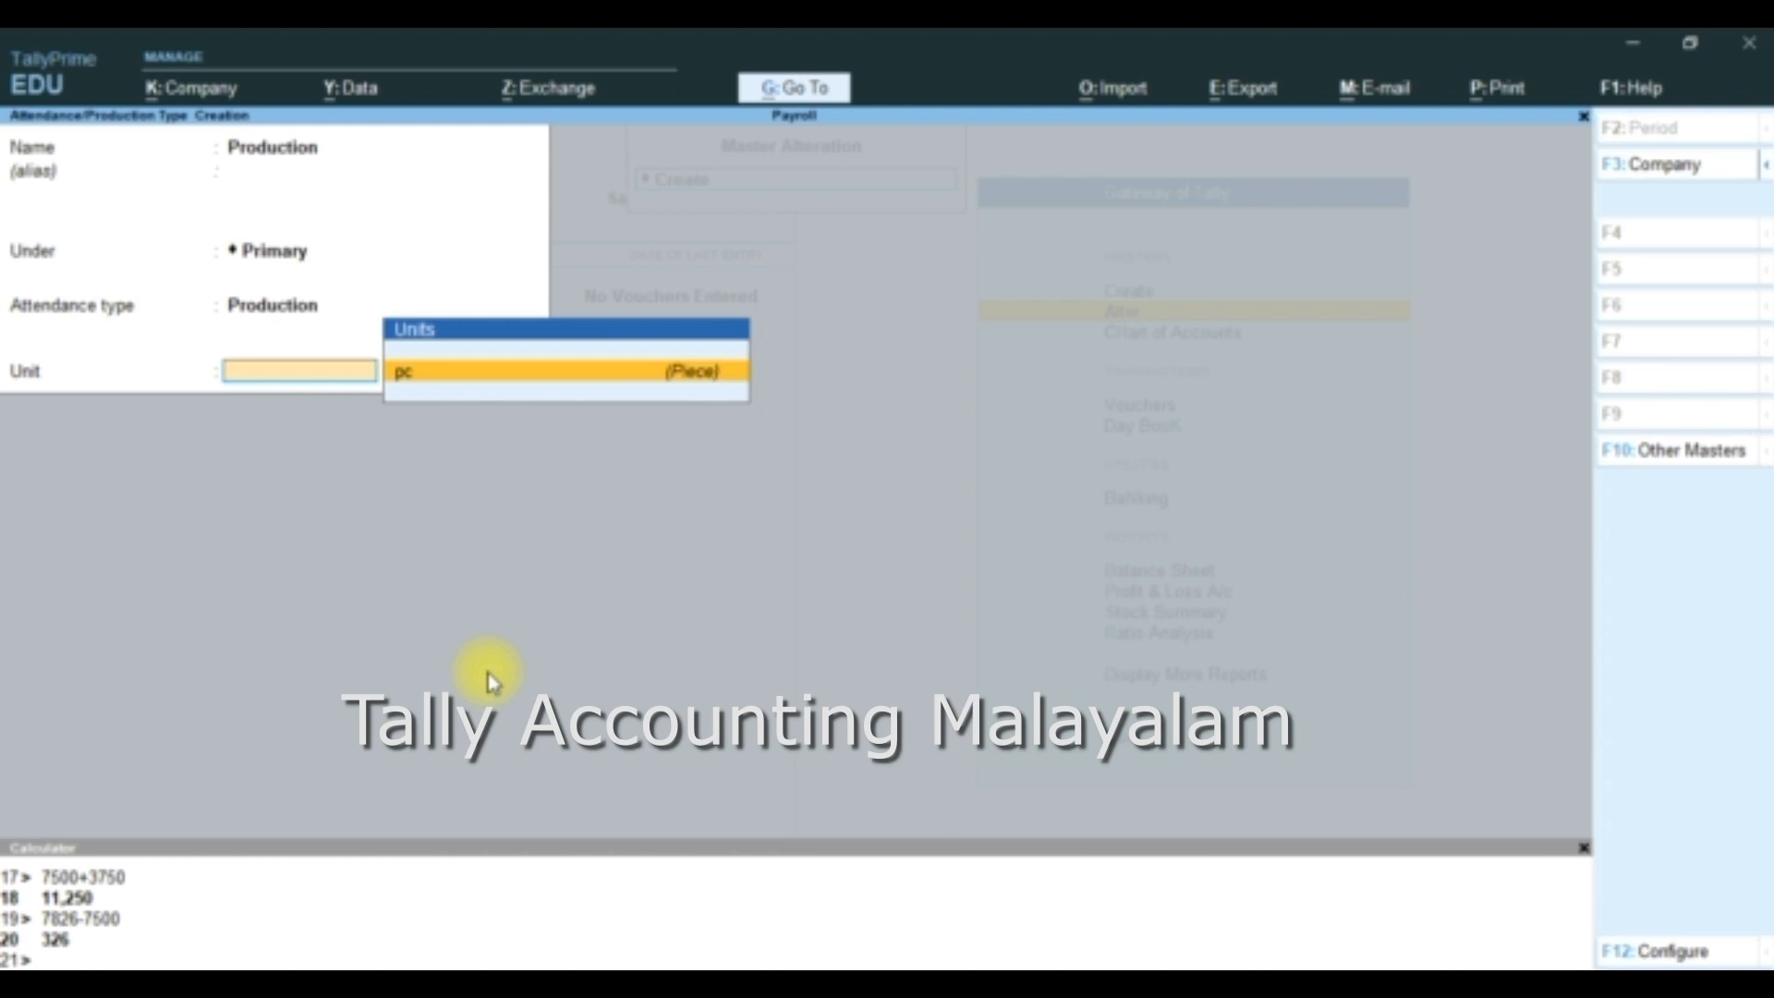
key("Return")
key("Return")
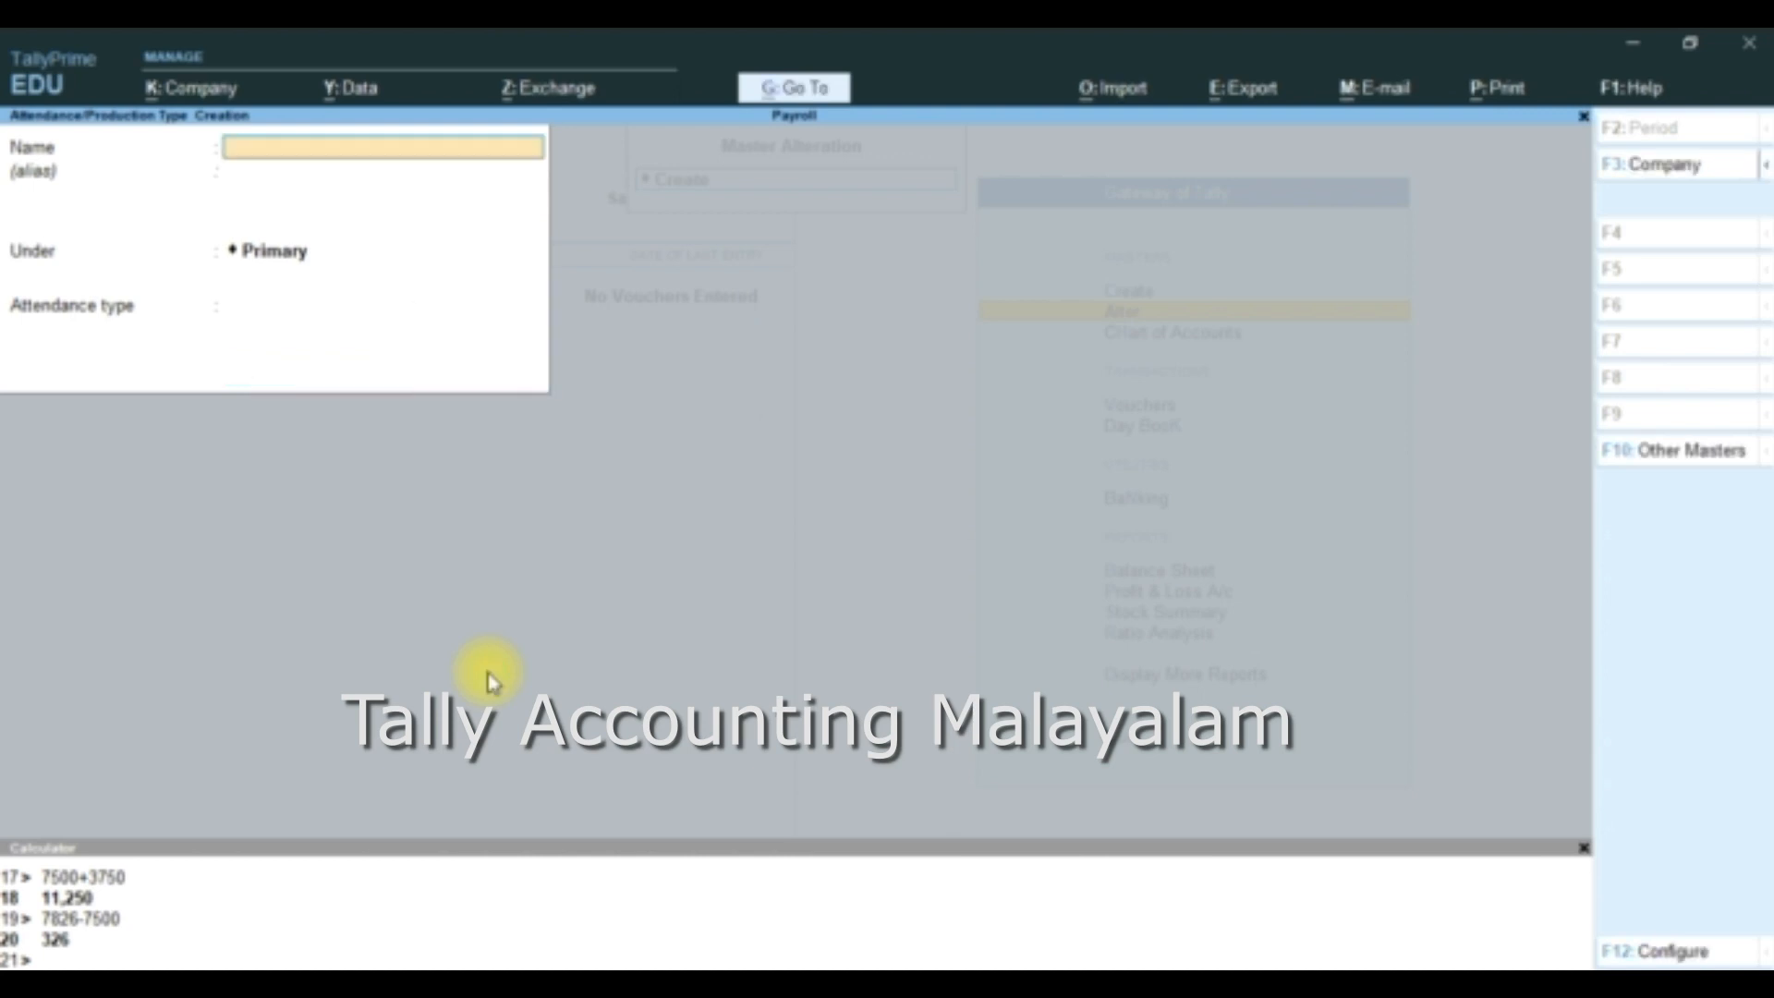
key("Escape")
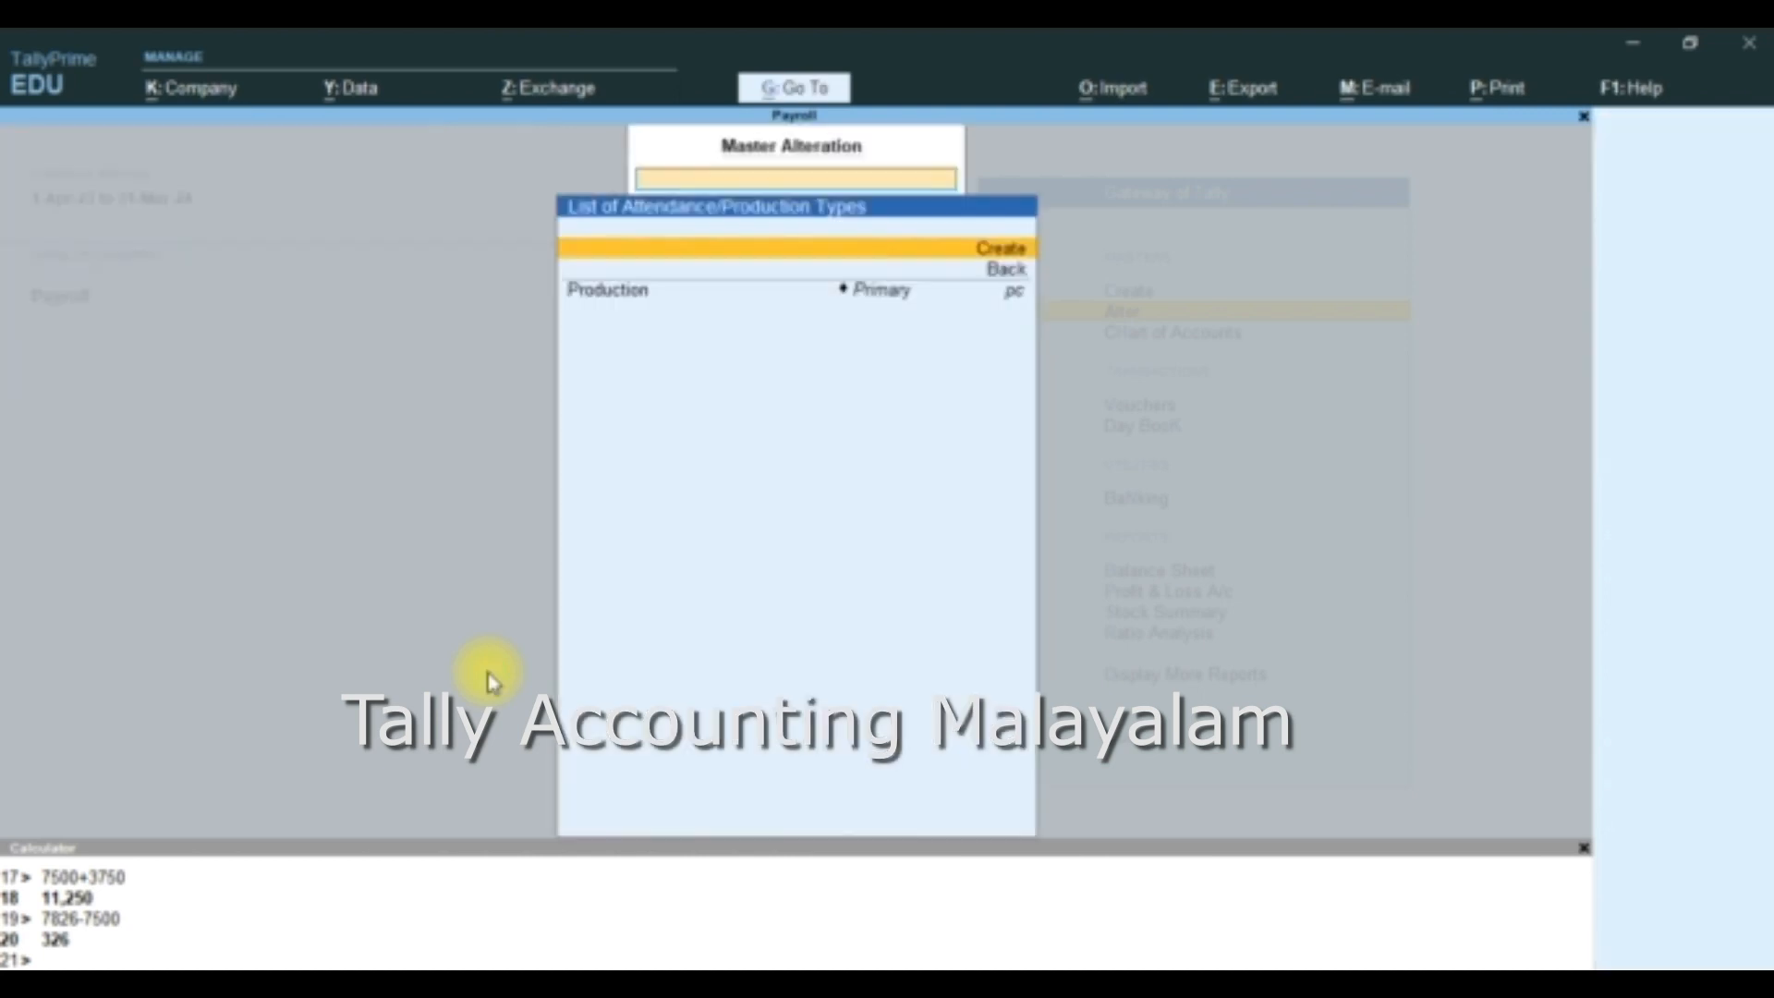
key("Escape")
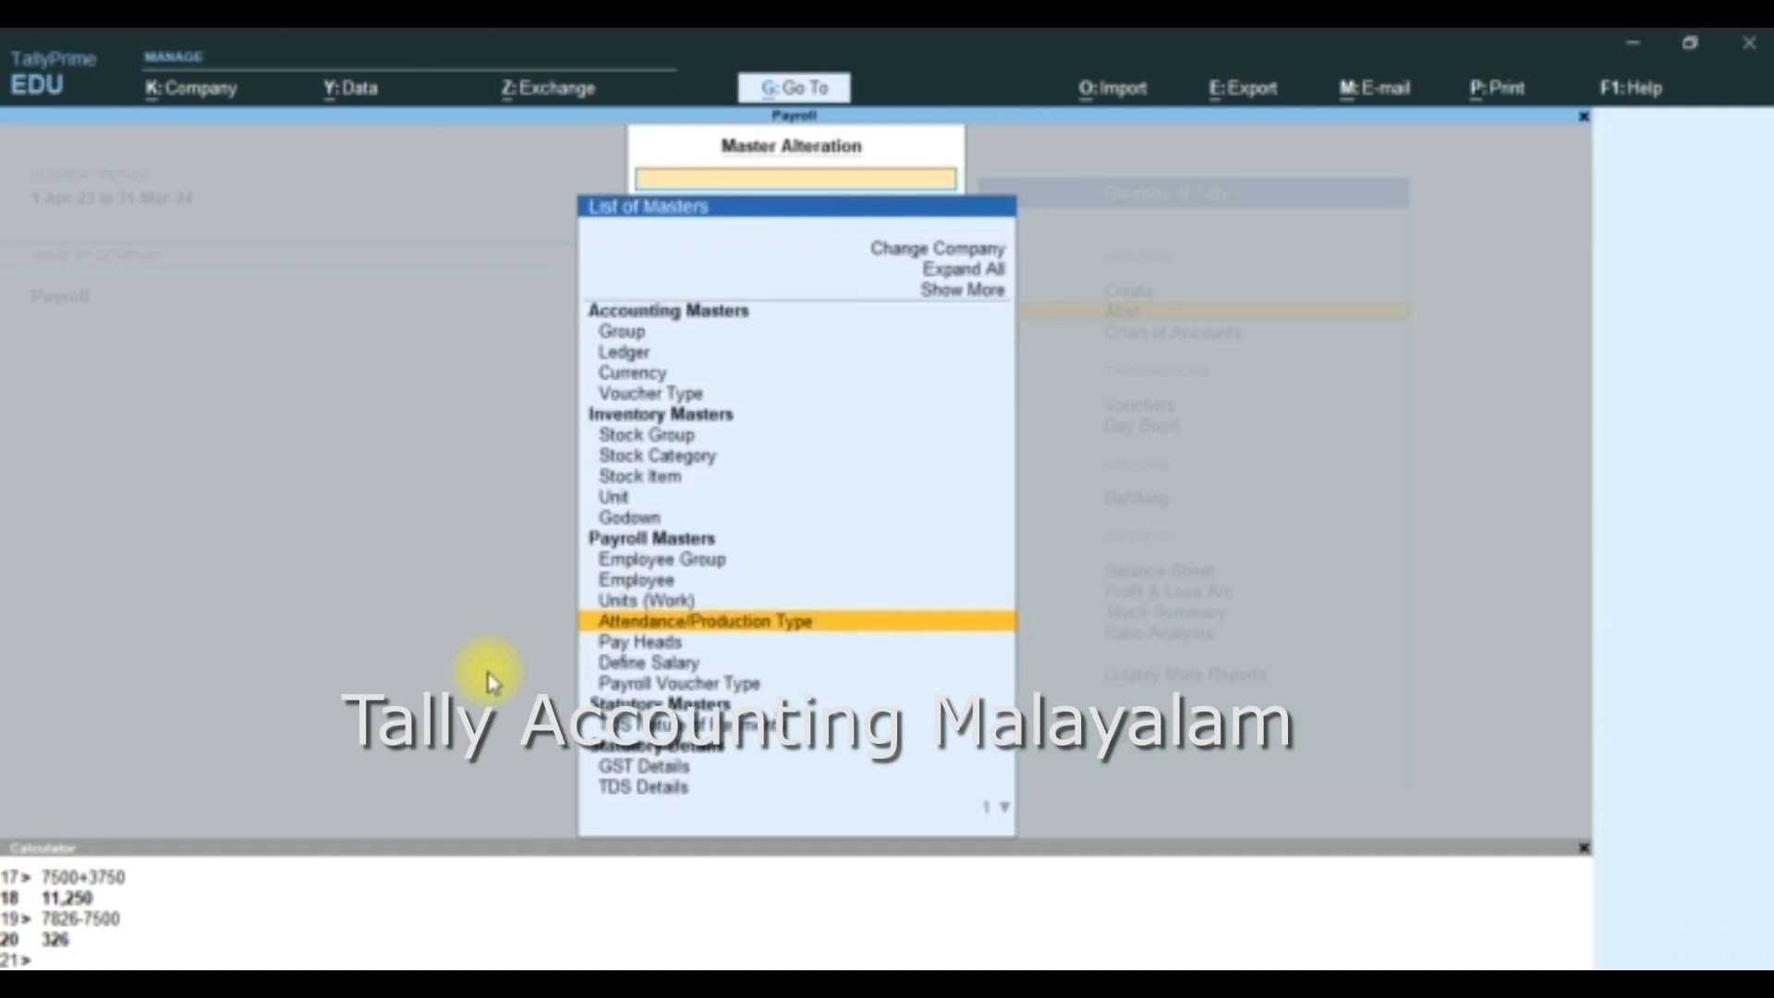
- Start a new pay head named Wages without an alias
key("Down")
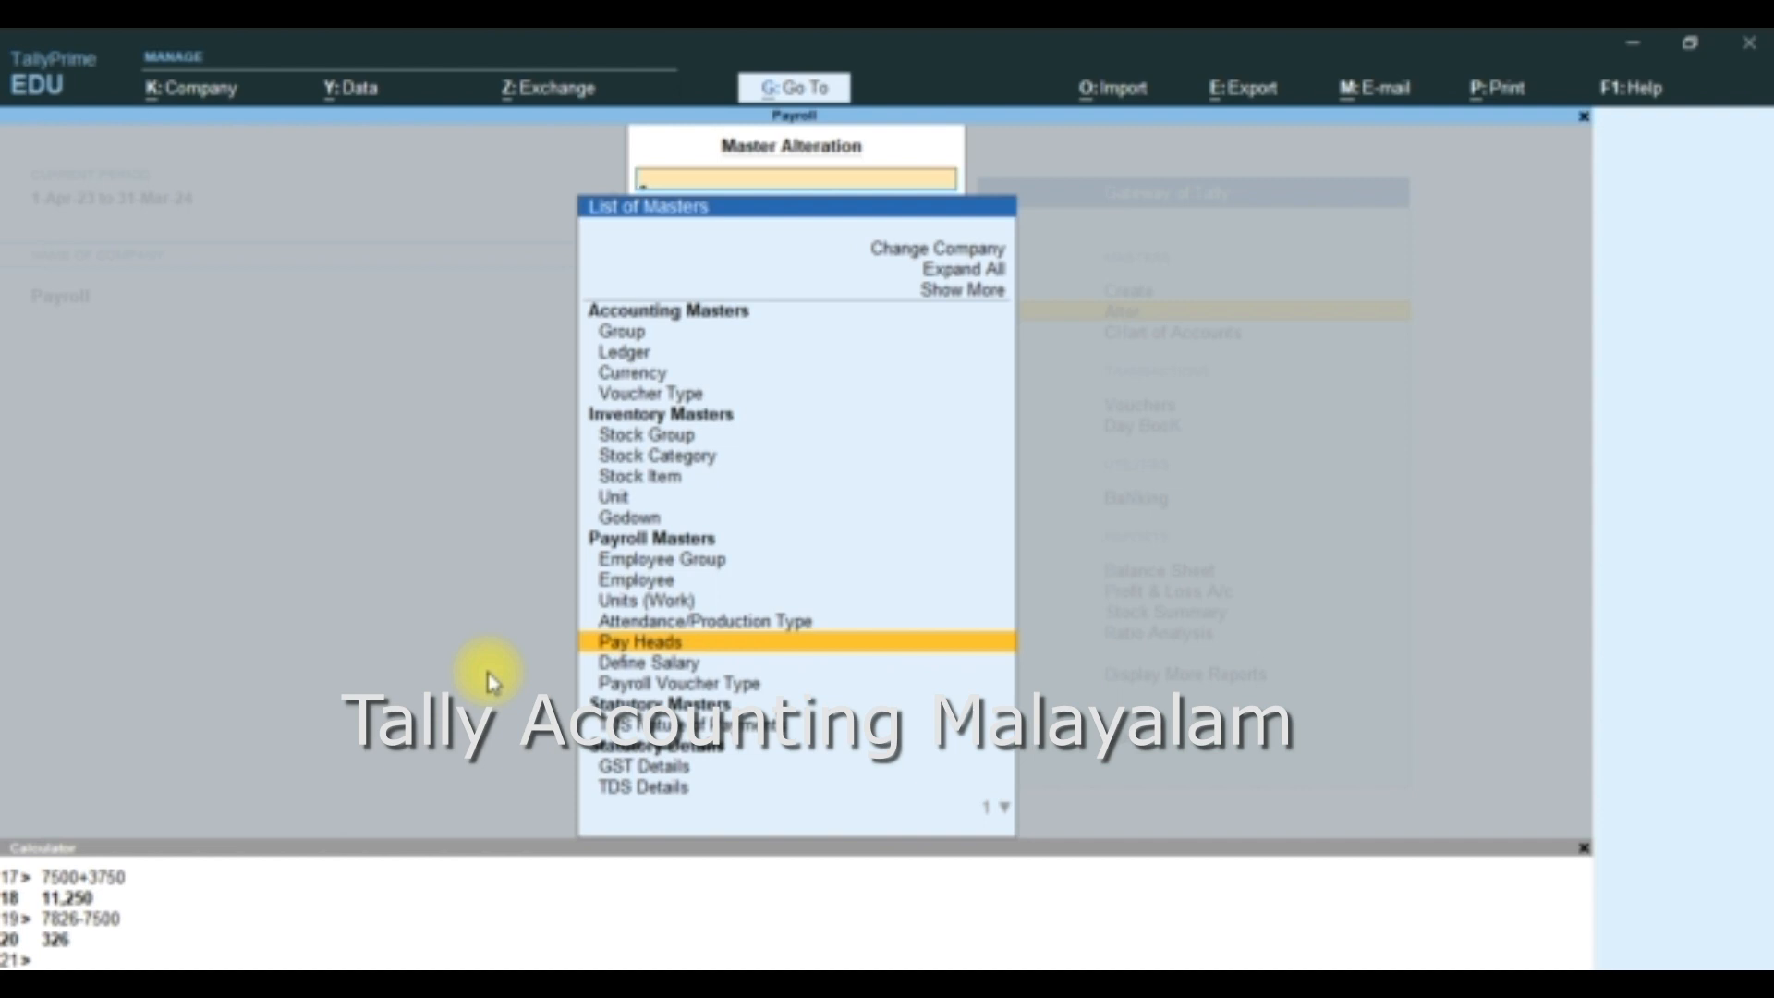
key("Up")
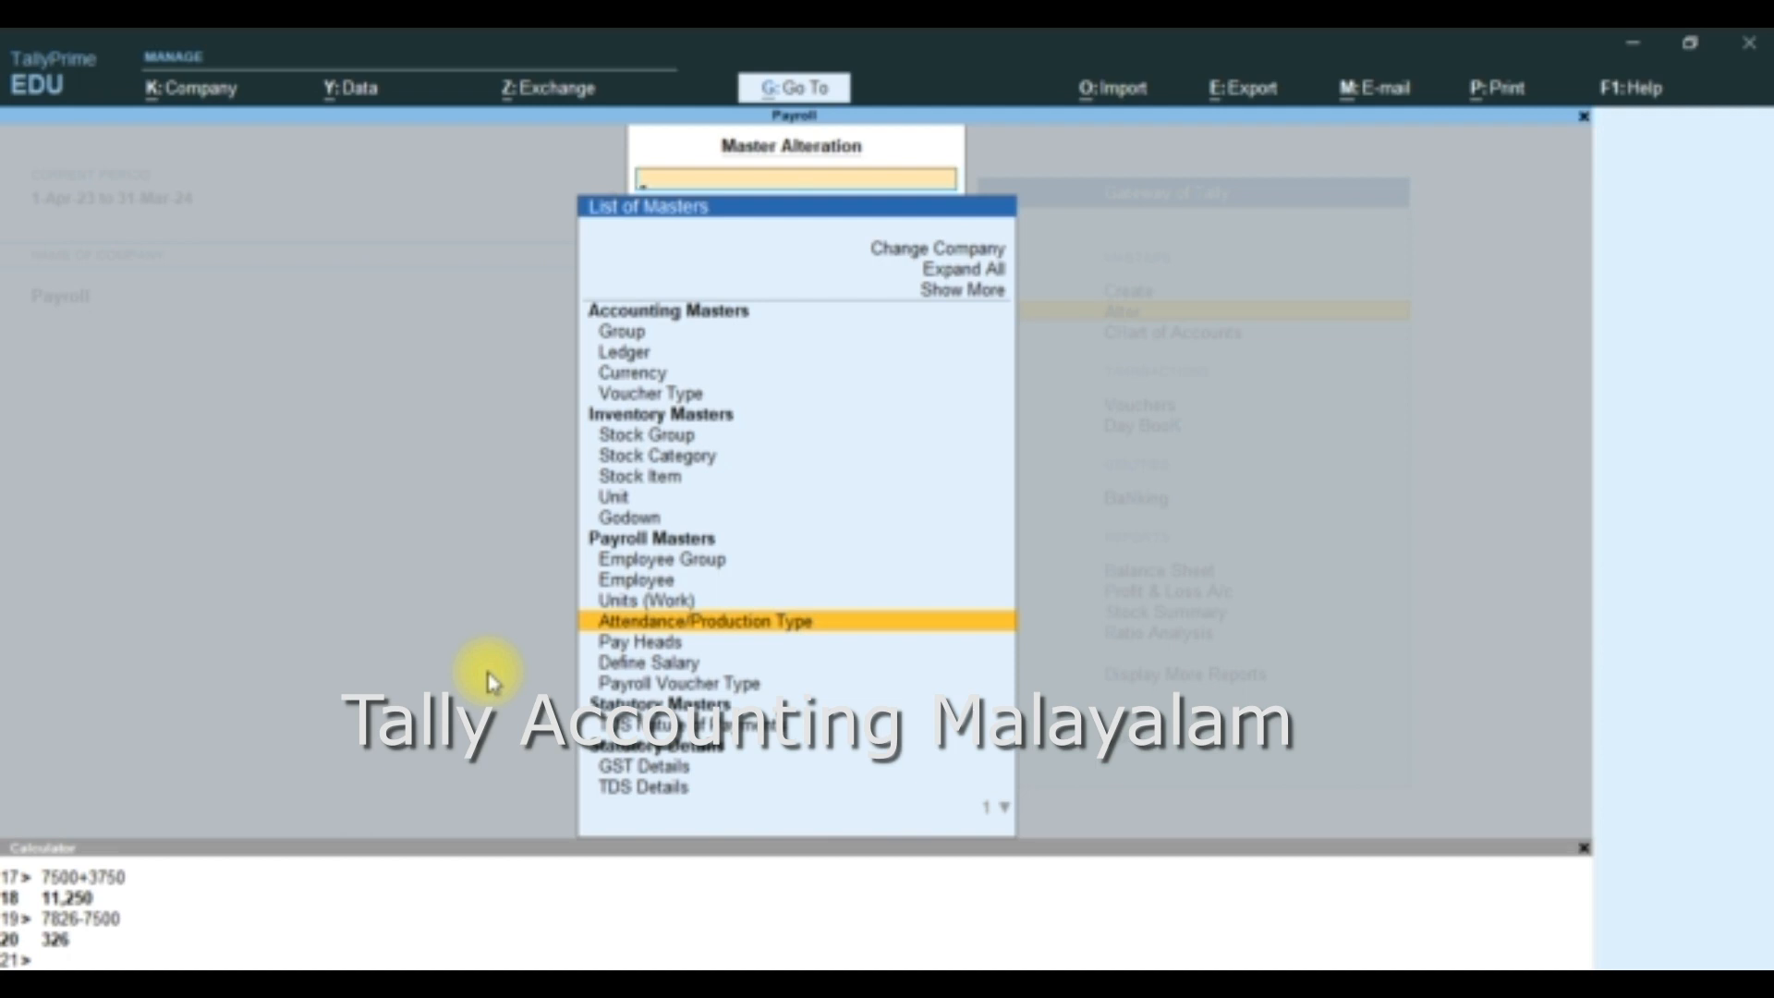
key("Down")
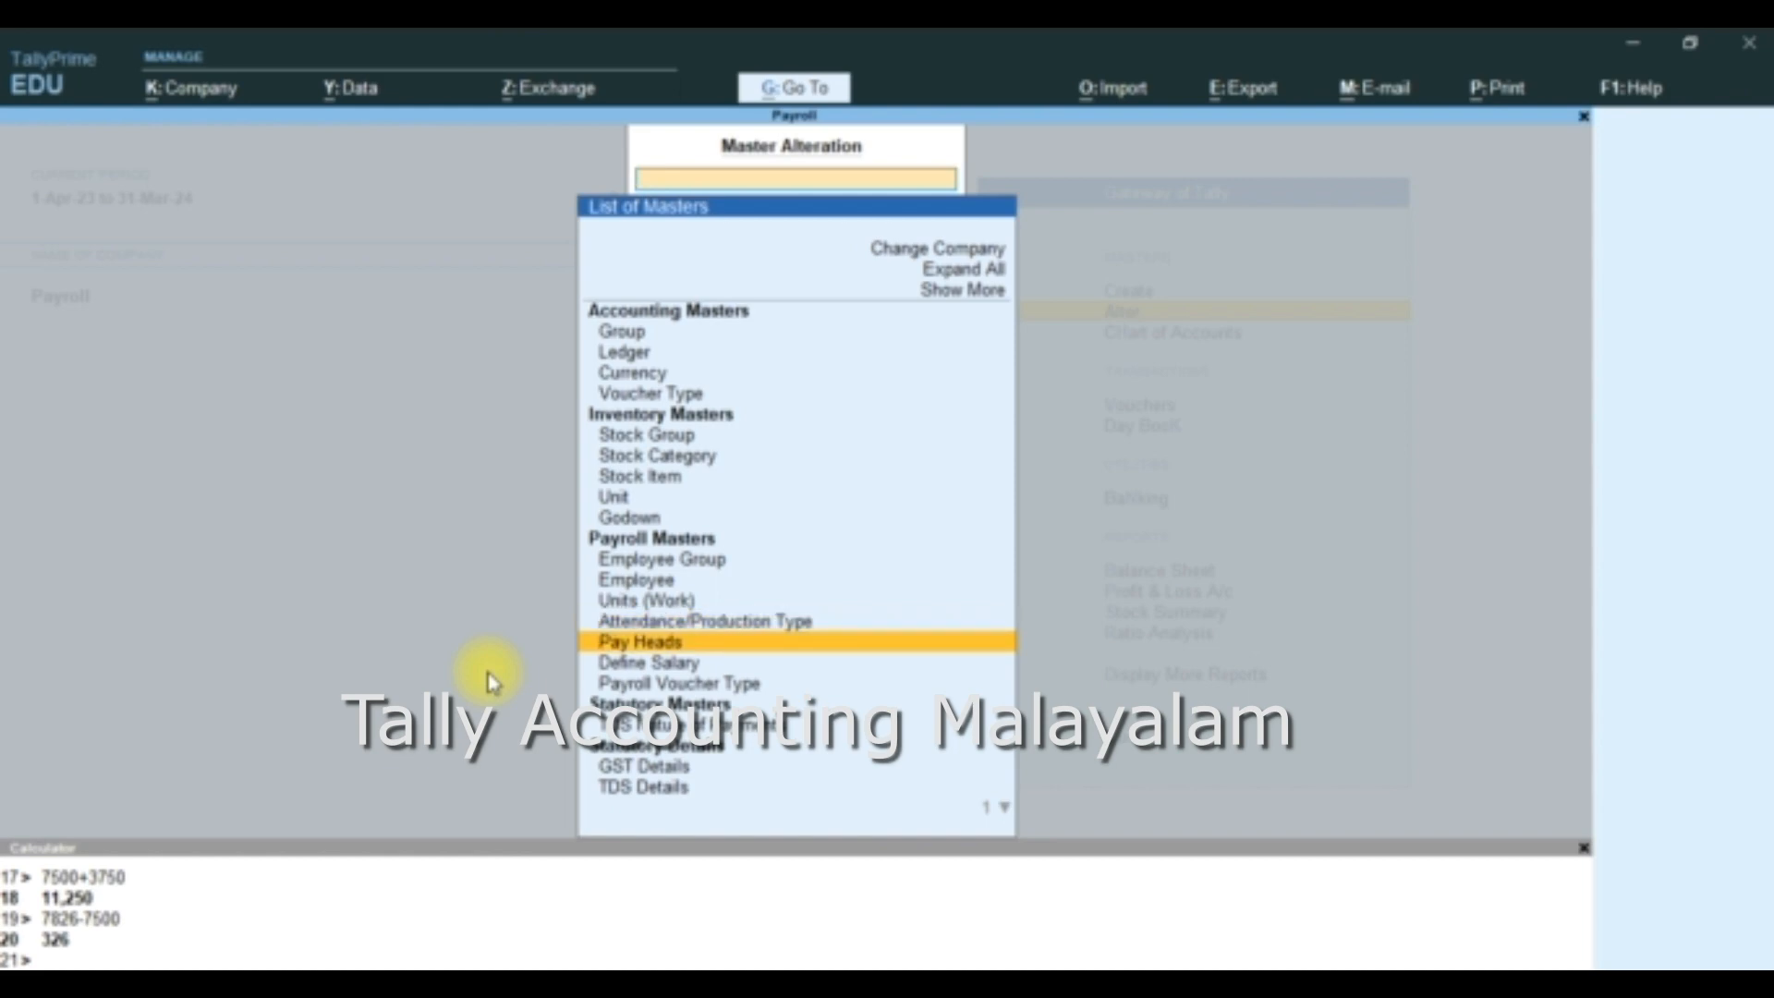
key("Return")
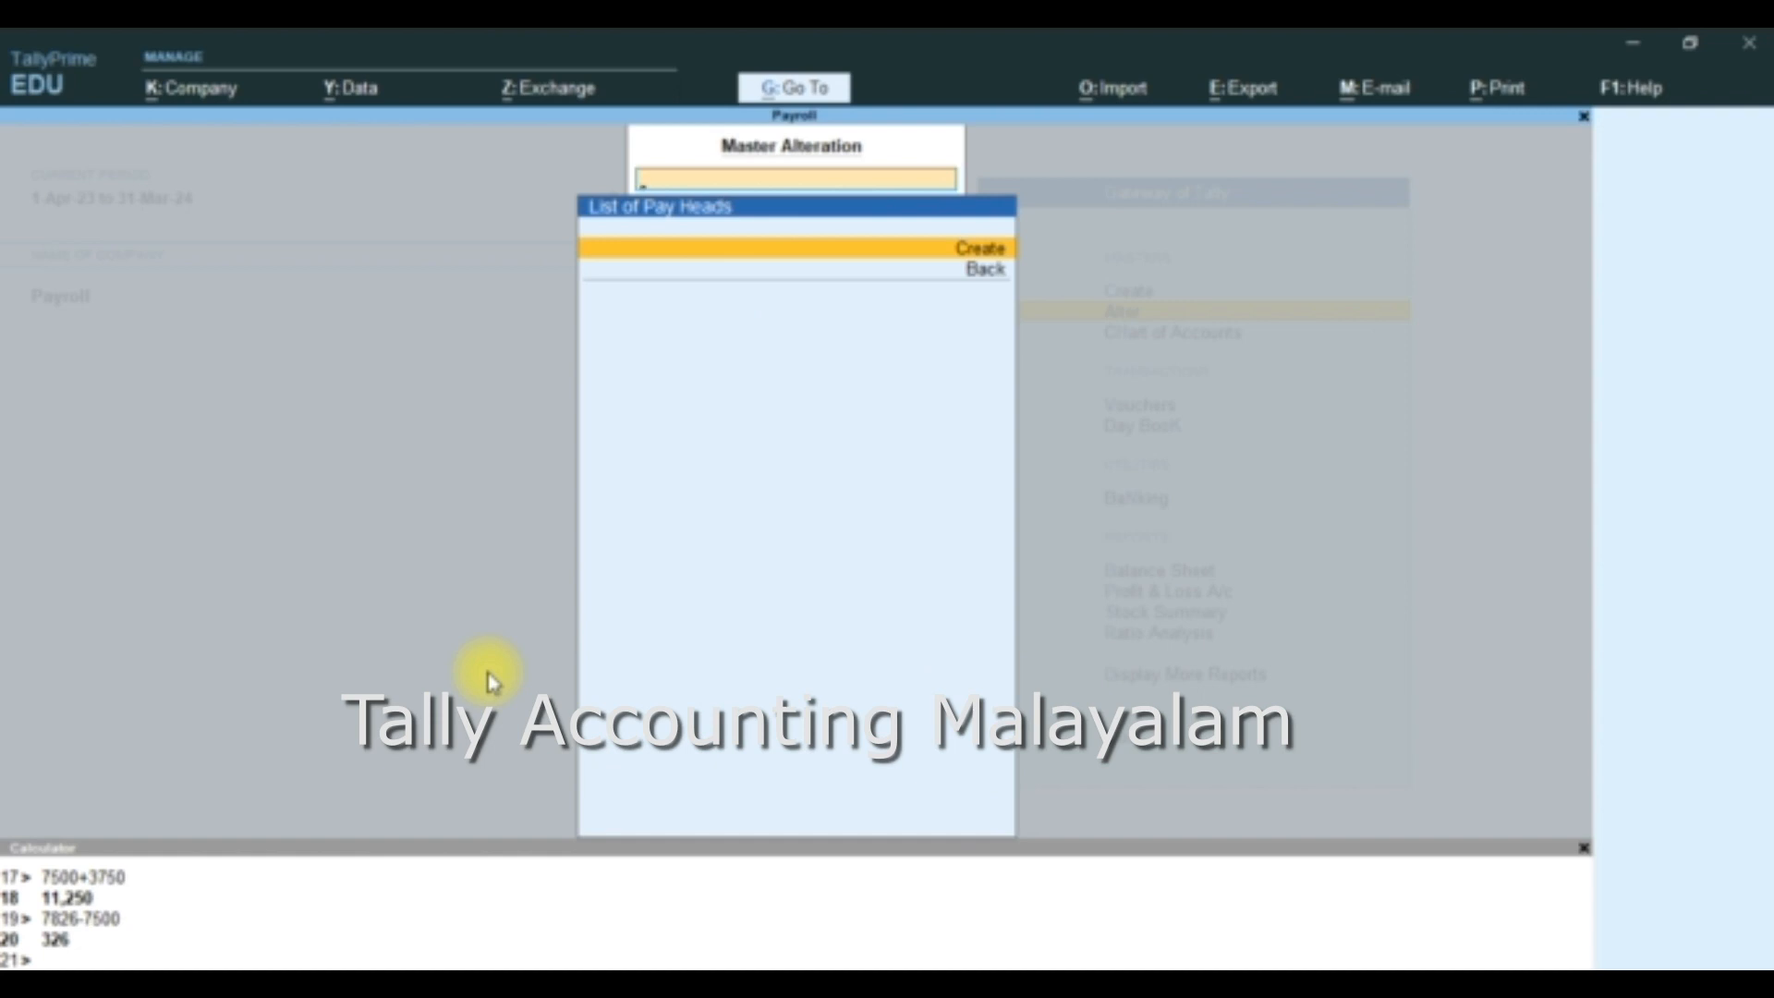
key("Return")
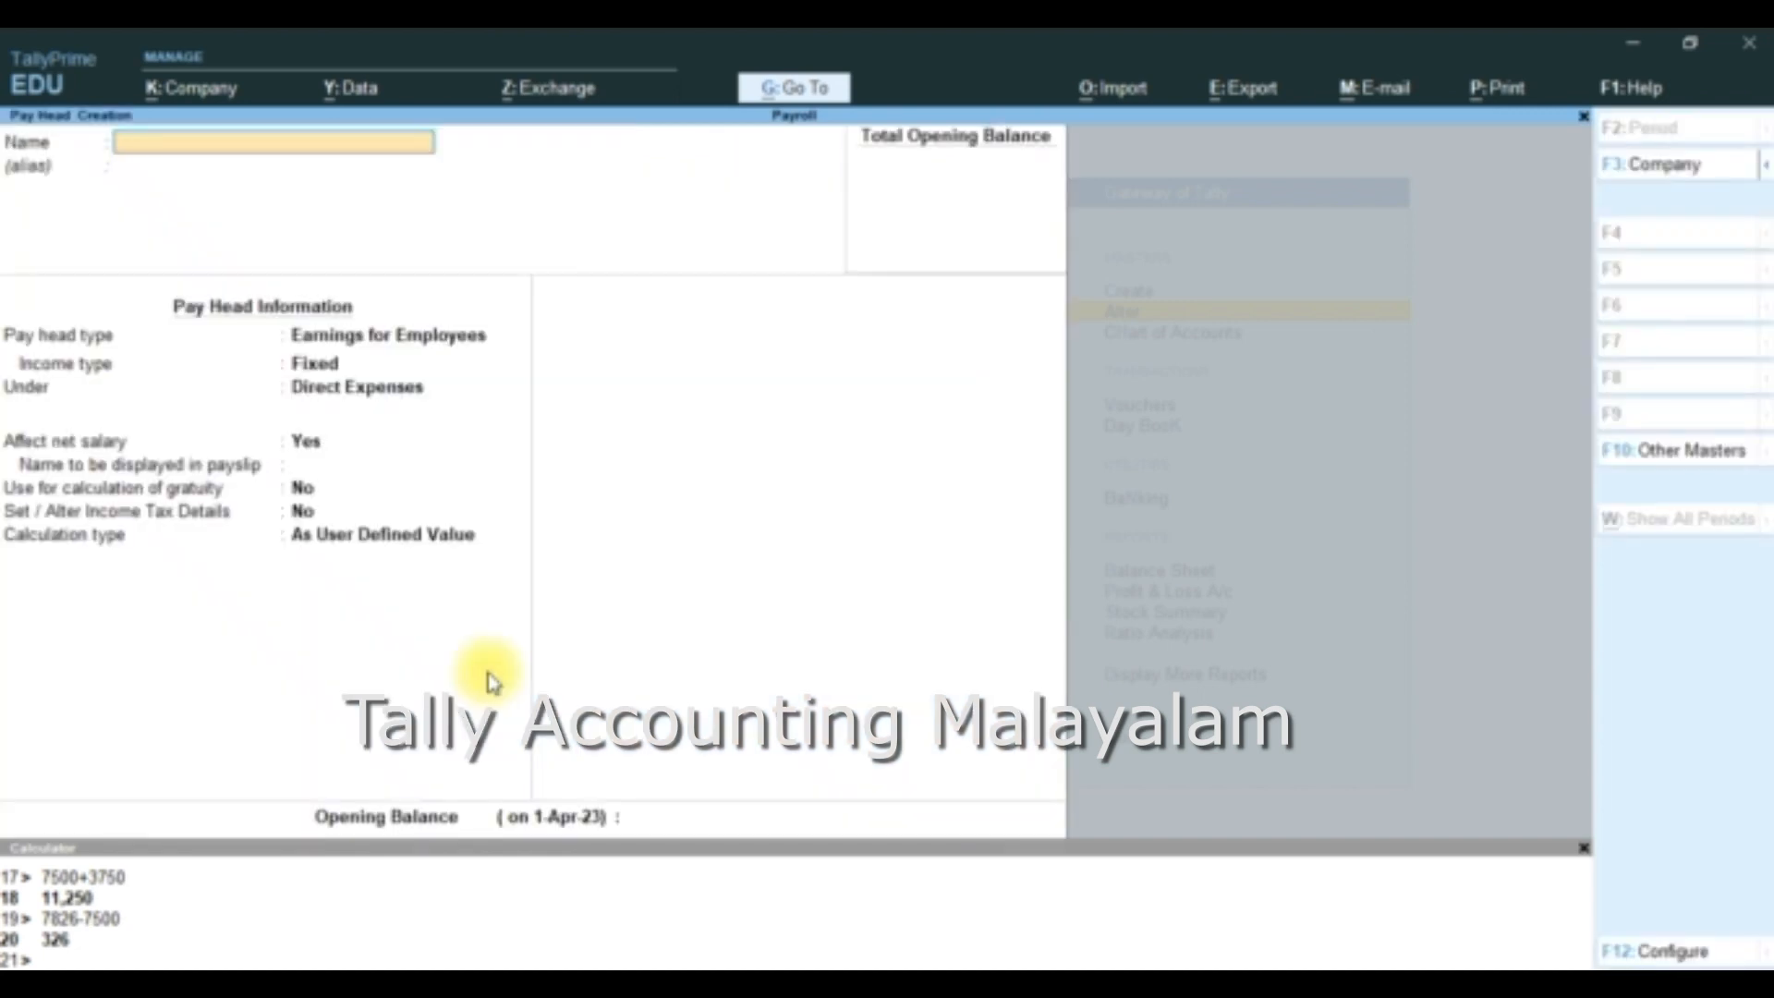
type("Wages")
key("Return")
key("Return")
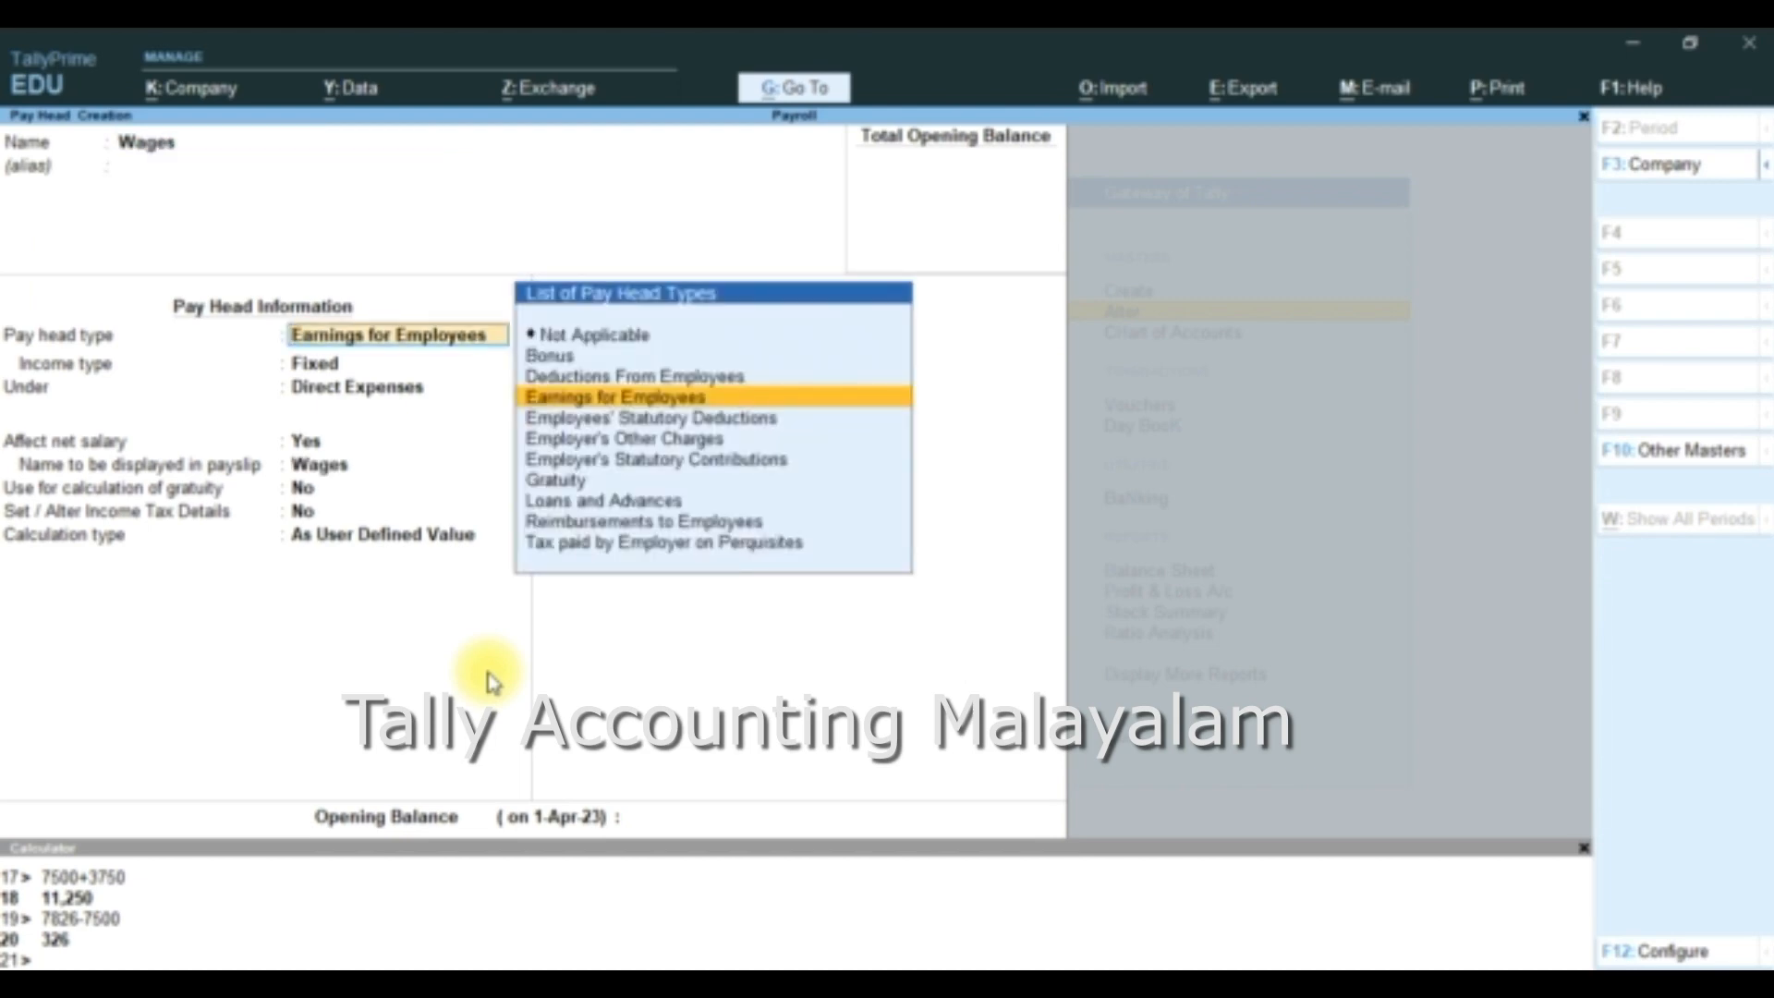
- Set Wages as fixed Earnings for Employees under Direct Expenses, affecting net salary, with payslip name Wages and gratuity and income tax details set to No
key("Return")
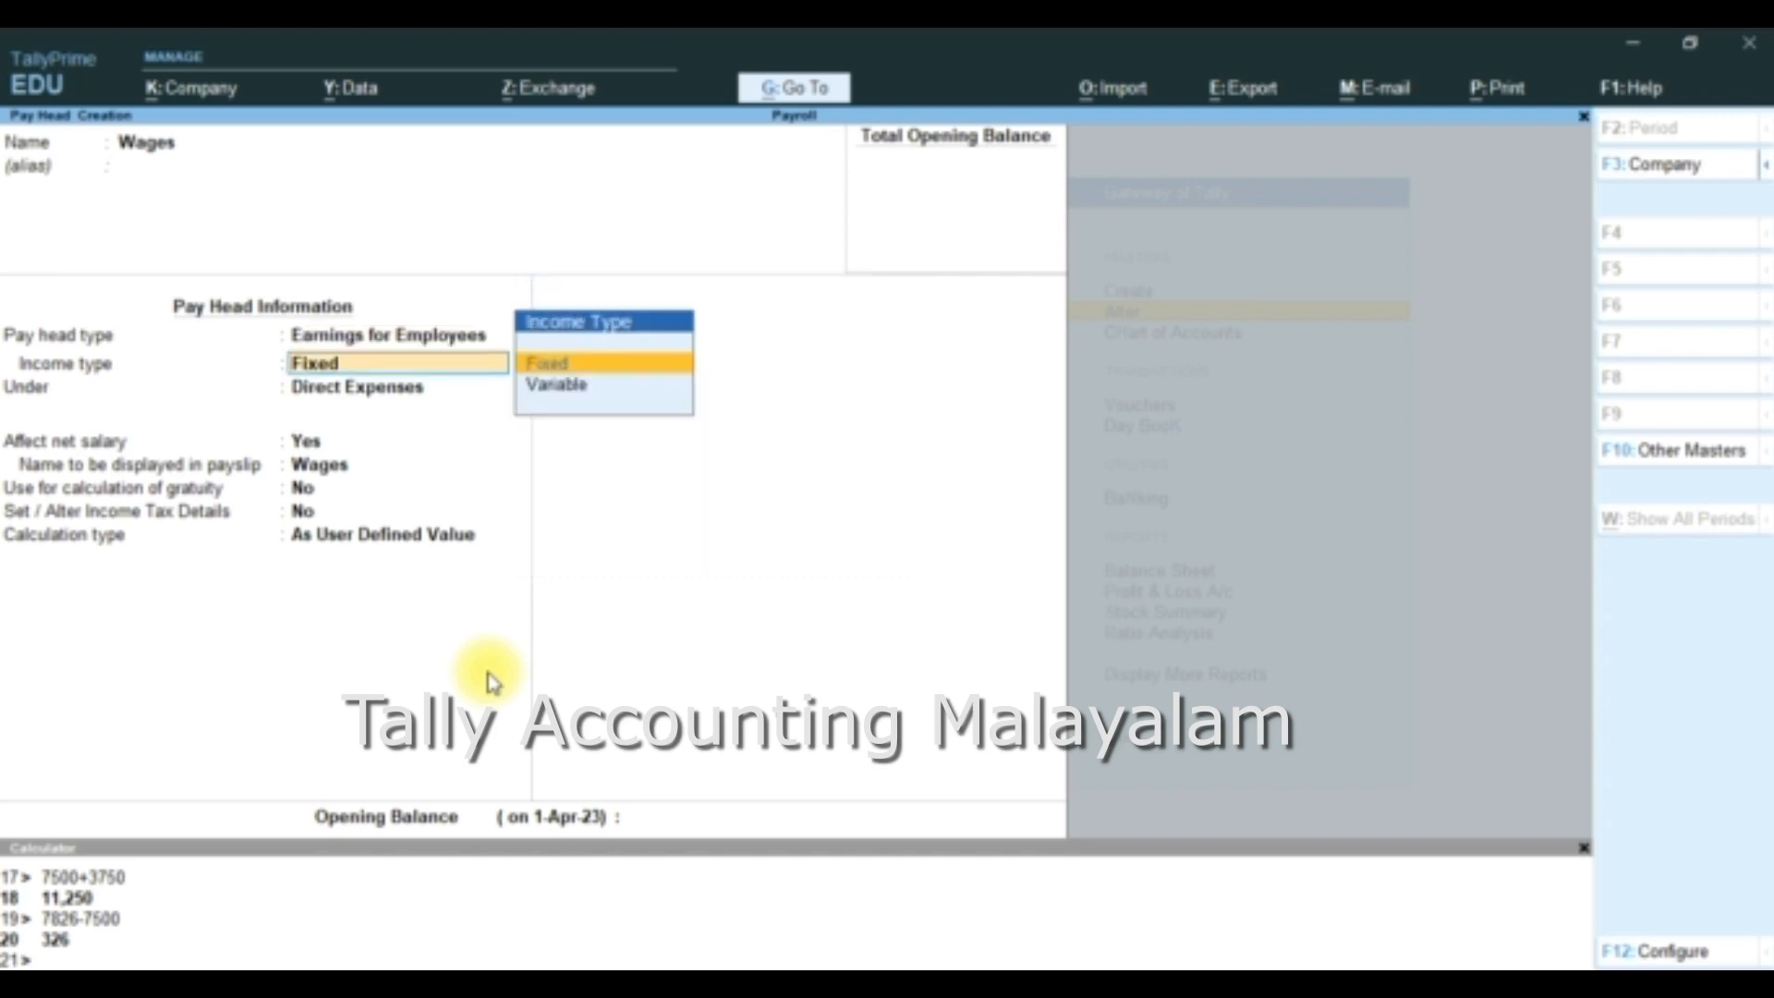
key("Return")
key("Return")
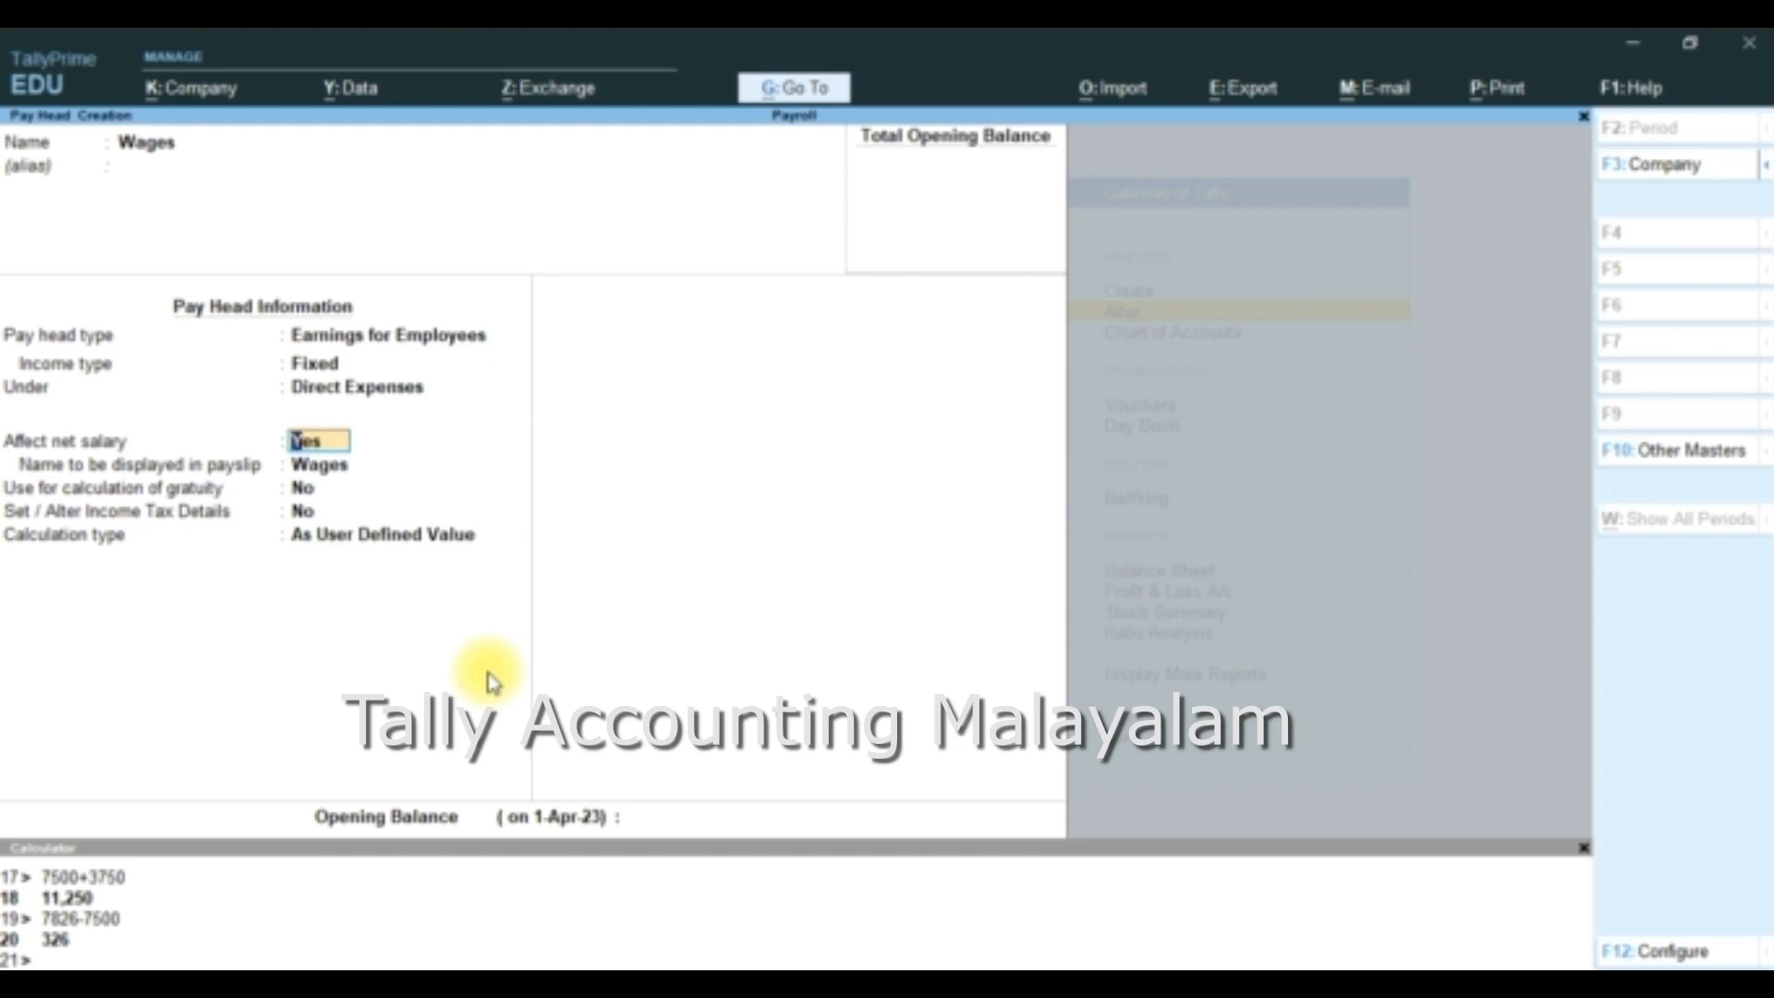
key("Return")
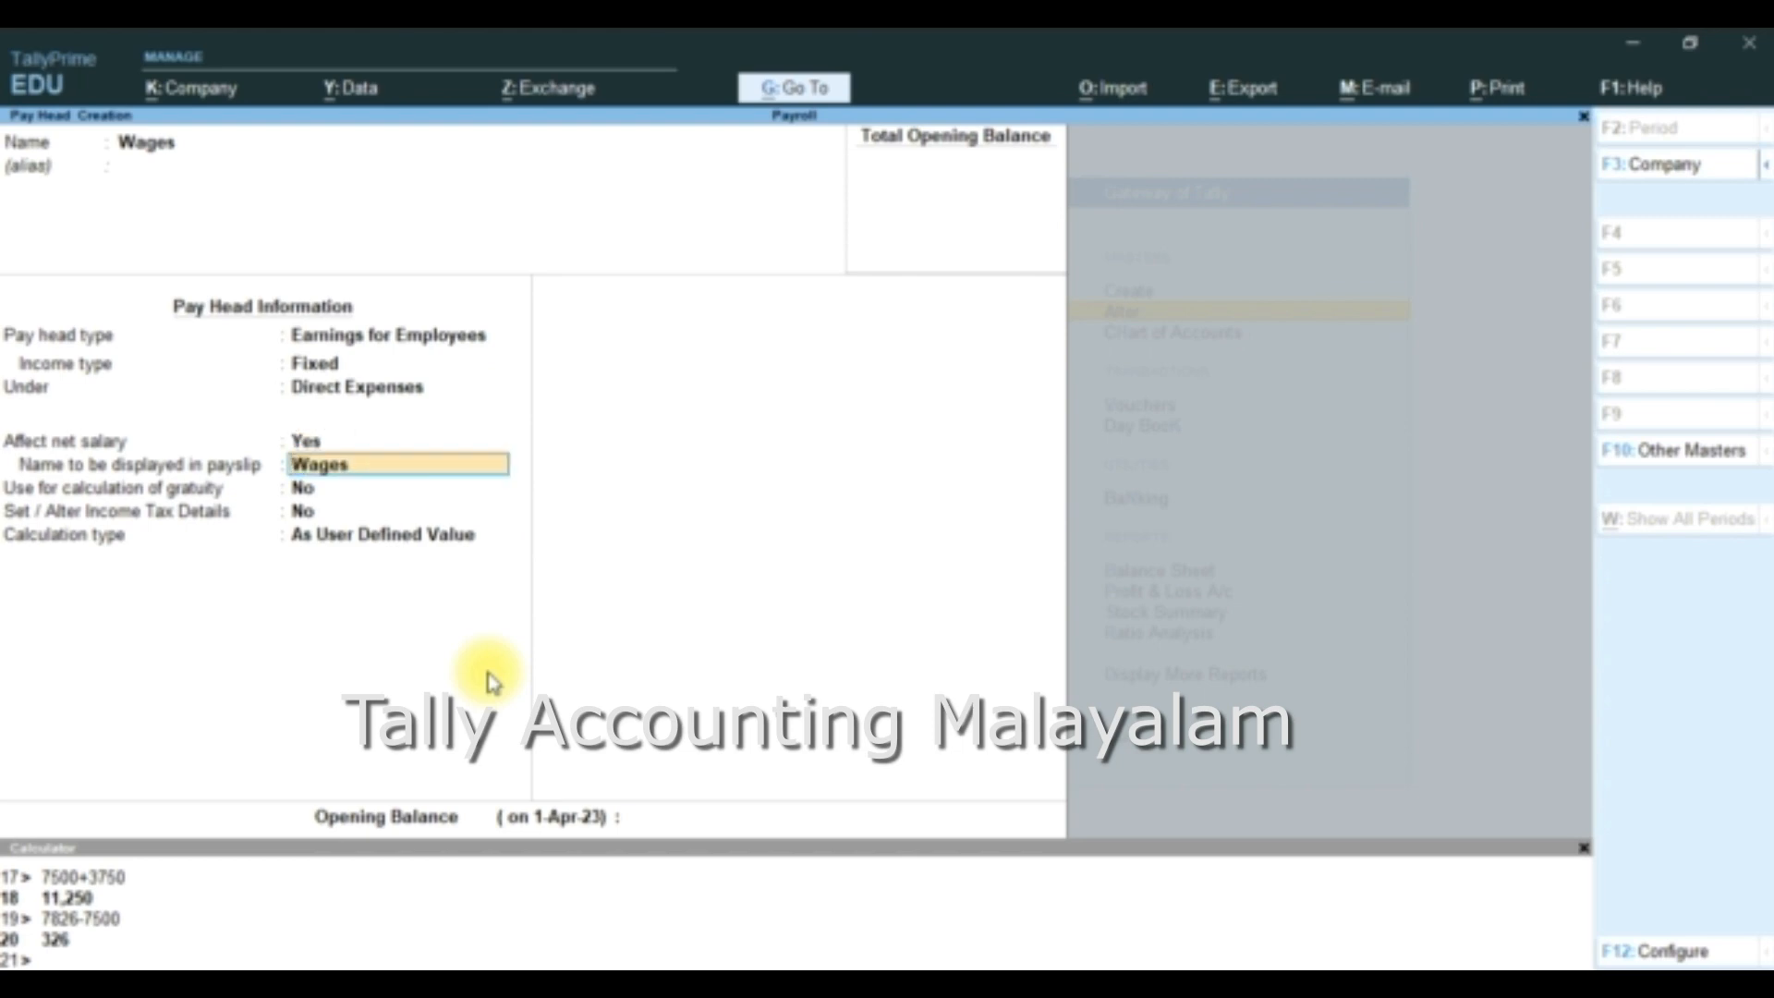
key("Return")
key("Return")
key("Return")
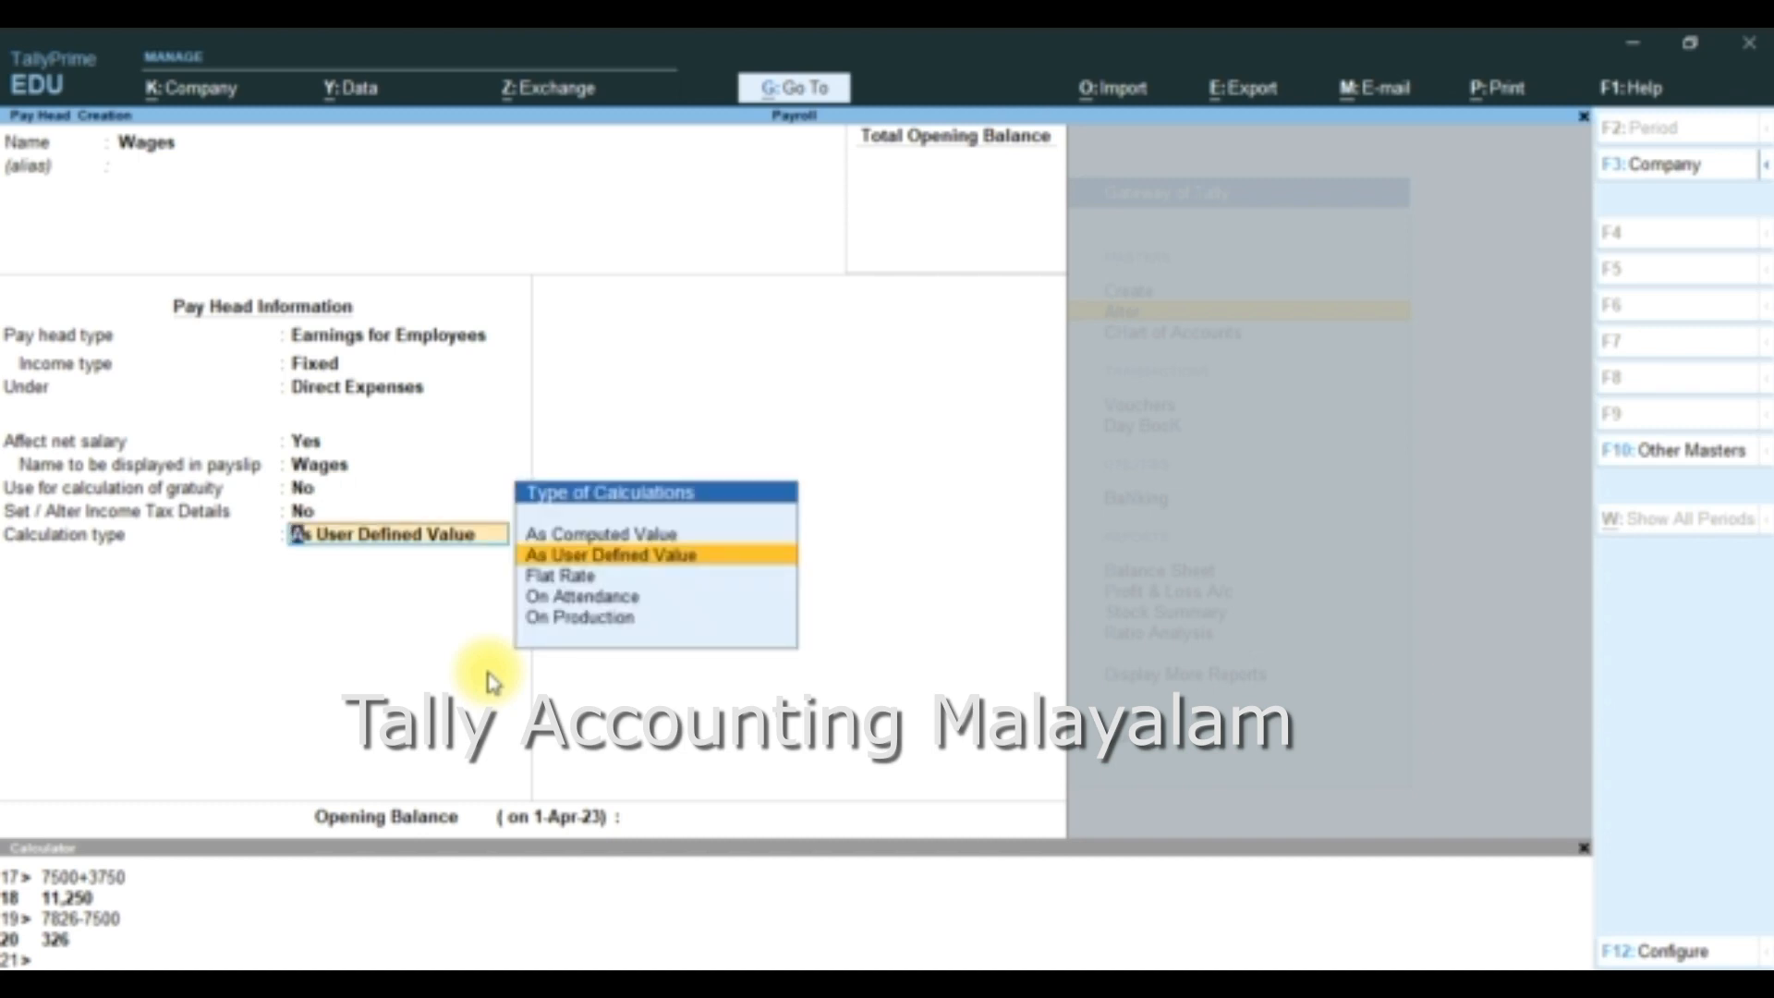
- Set the Wages calculation type to On Production with the production type Production
key("Down")
key("Down")
key("Down")
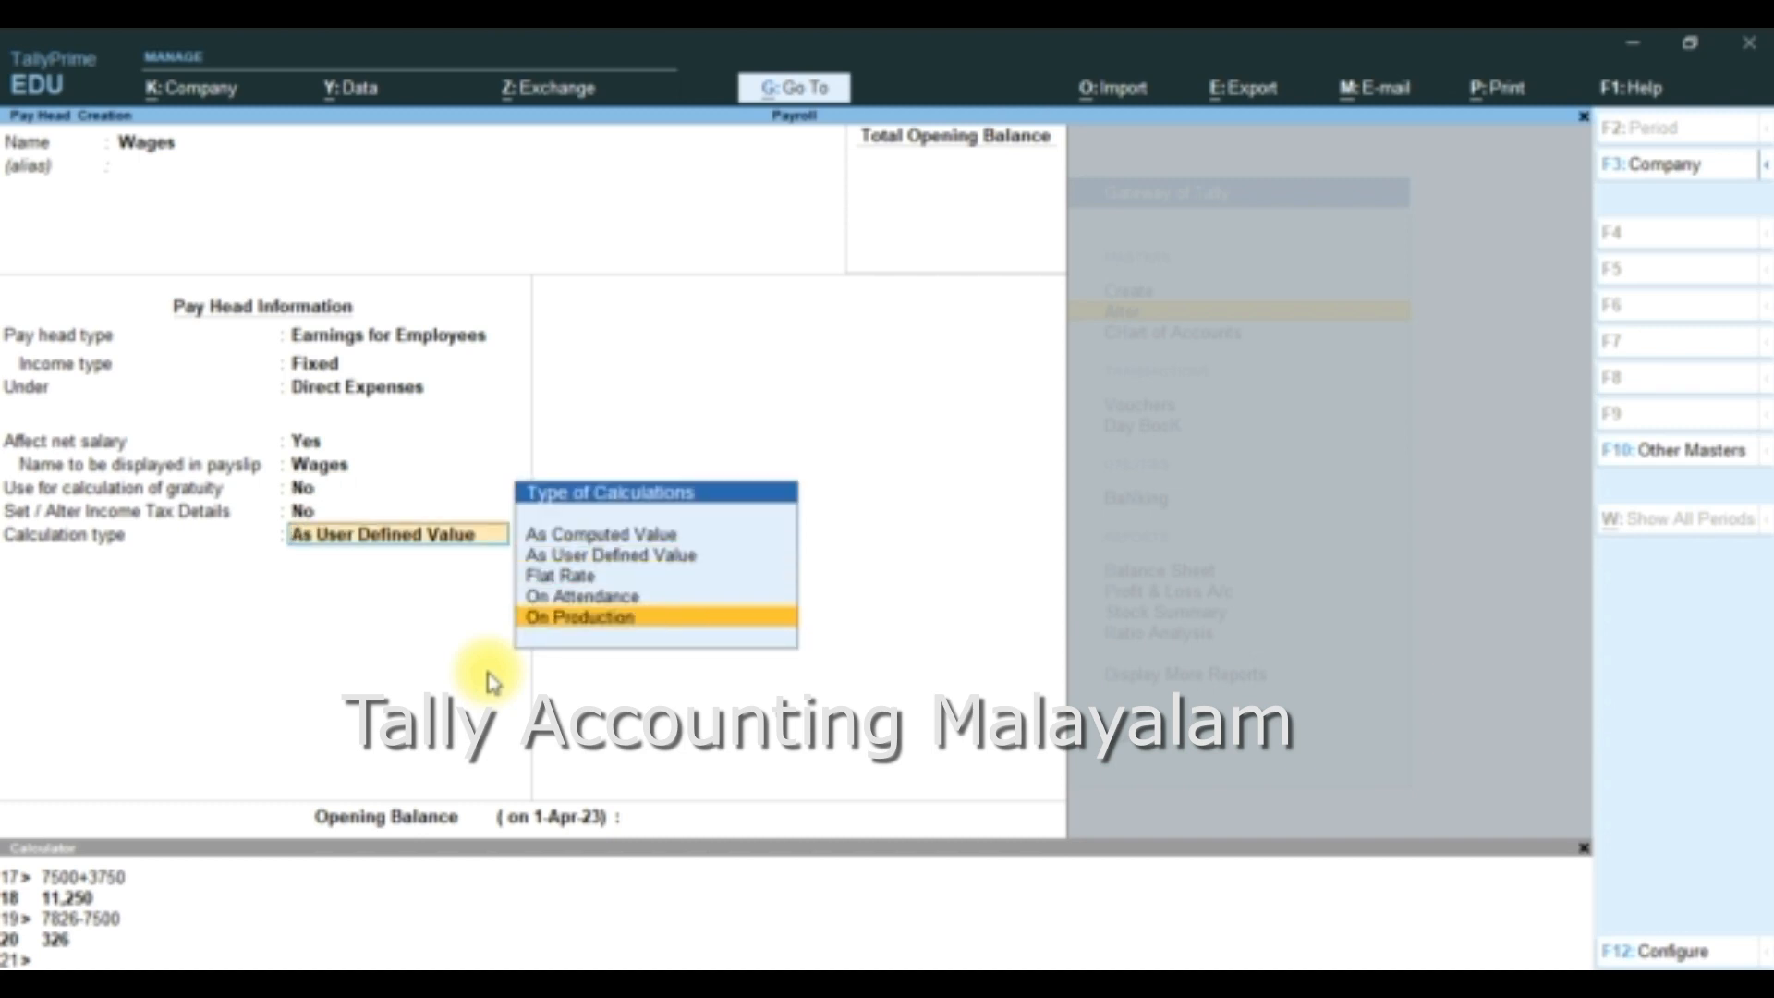
key("Up")
key("Up")
key("Up")
key("Up")
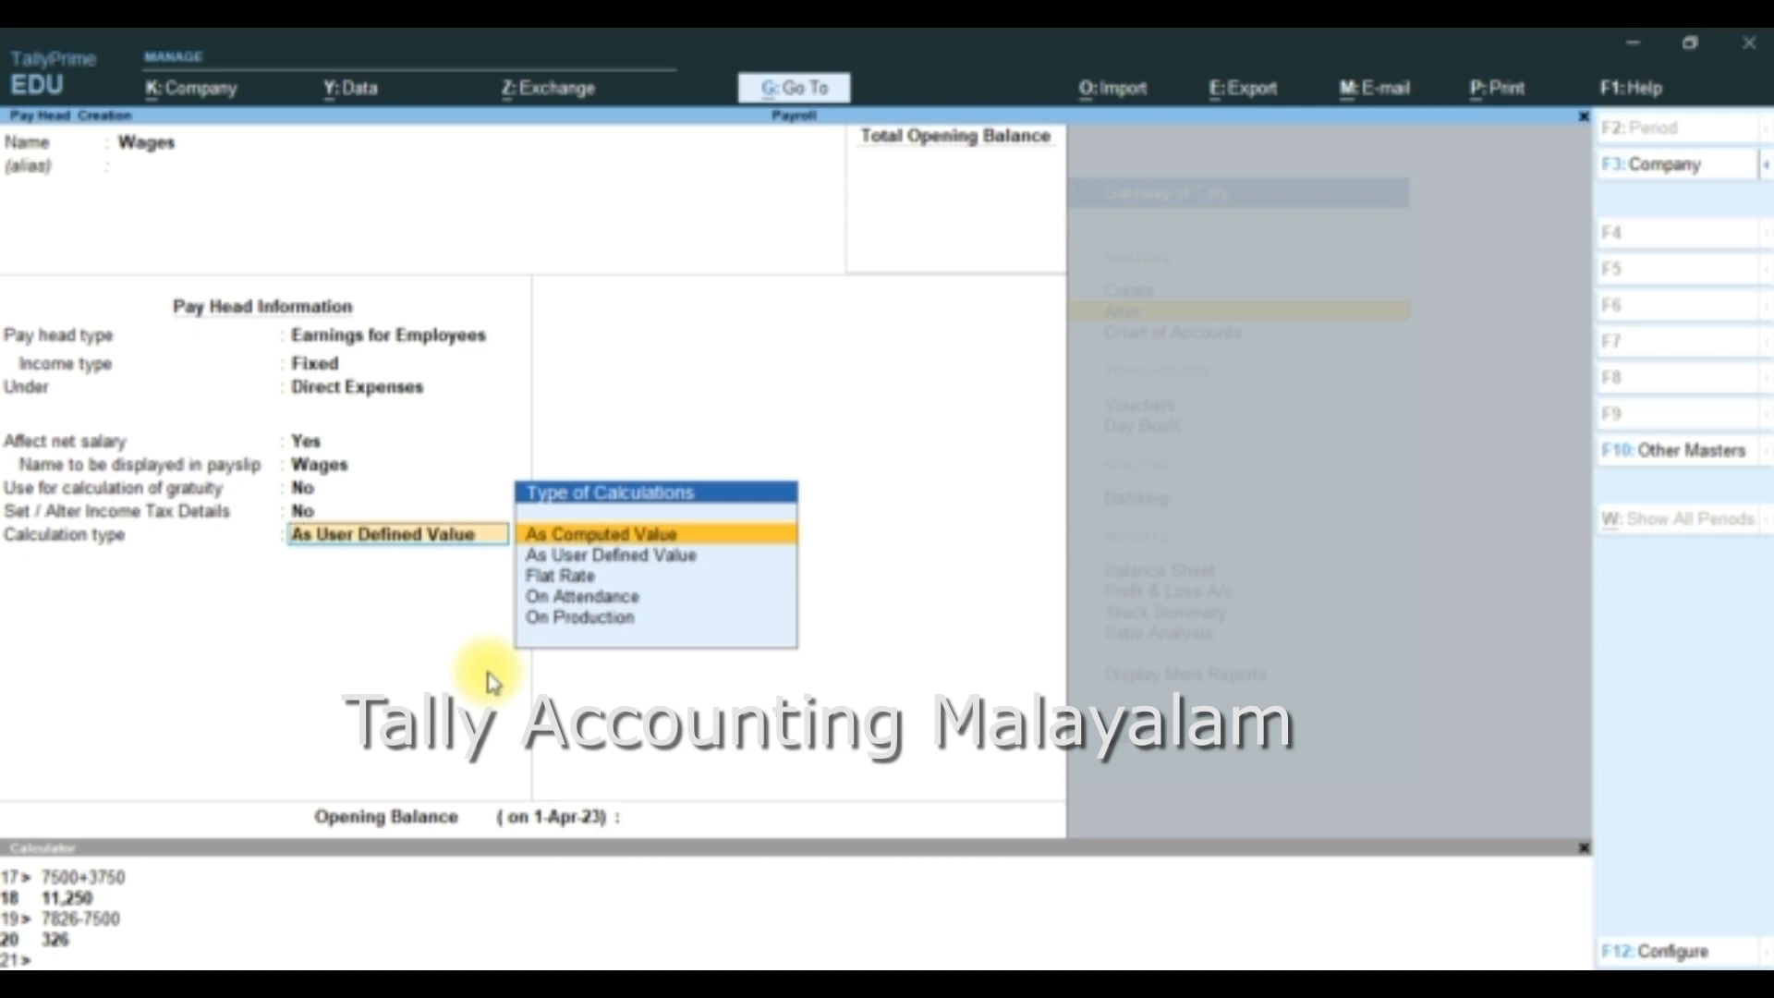
key("Down")
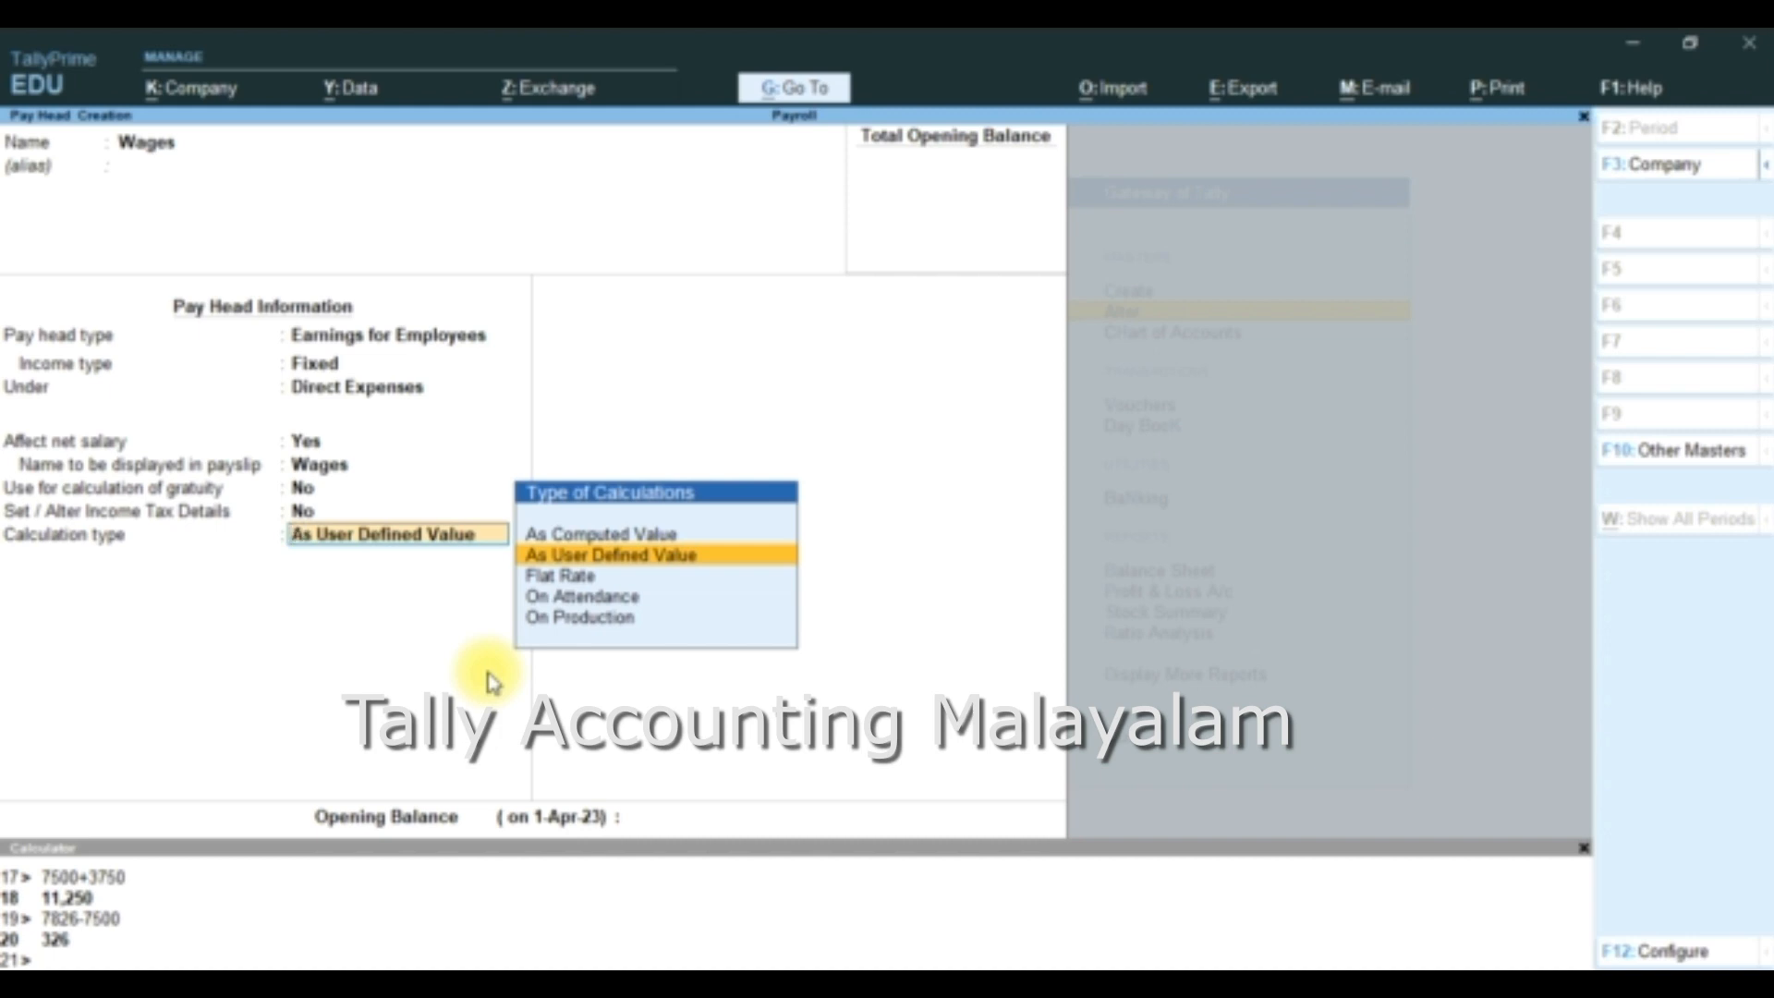
key("Down")
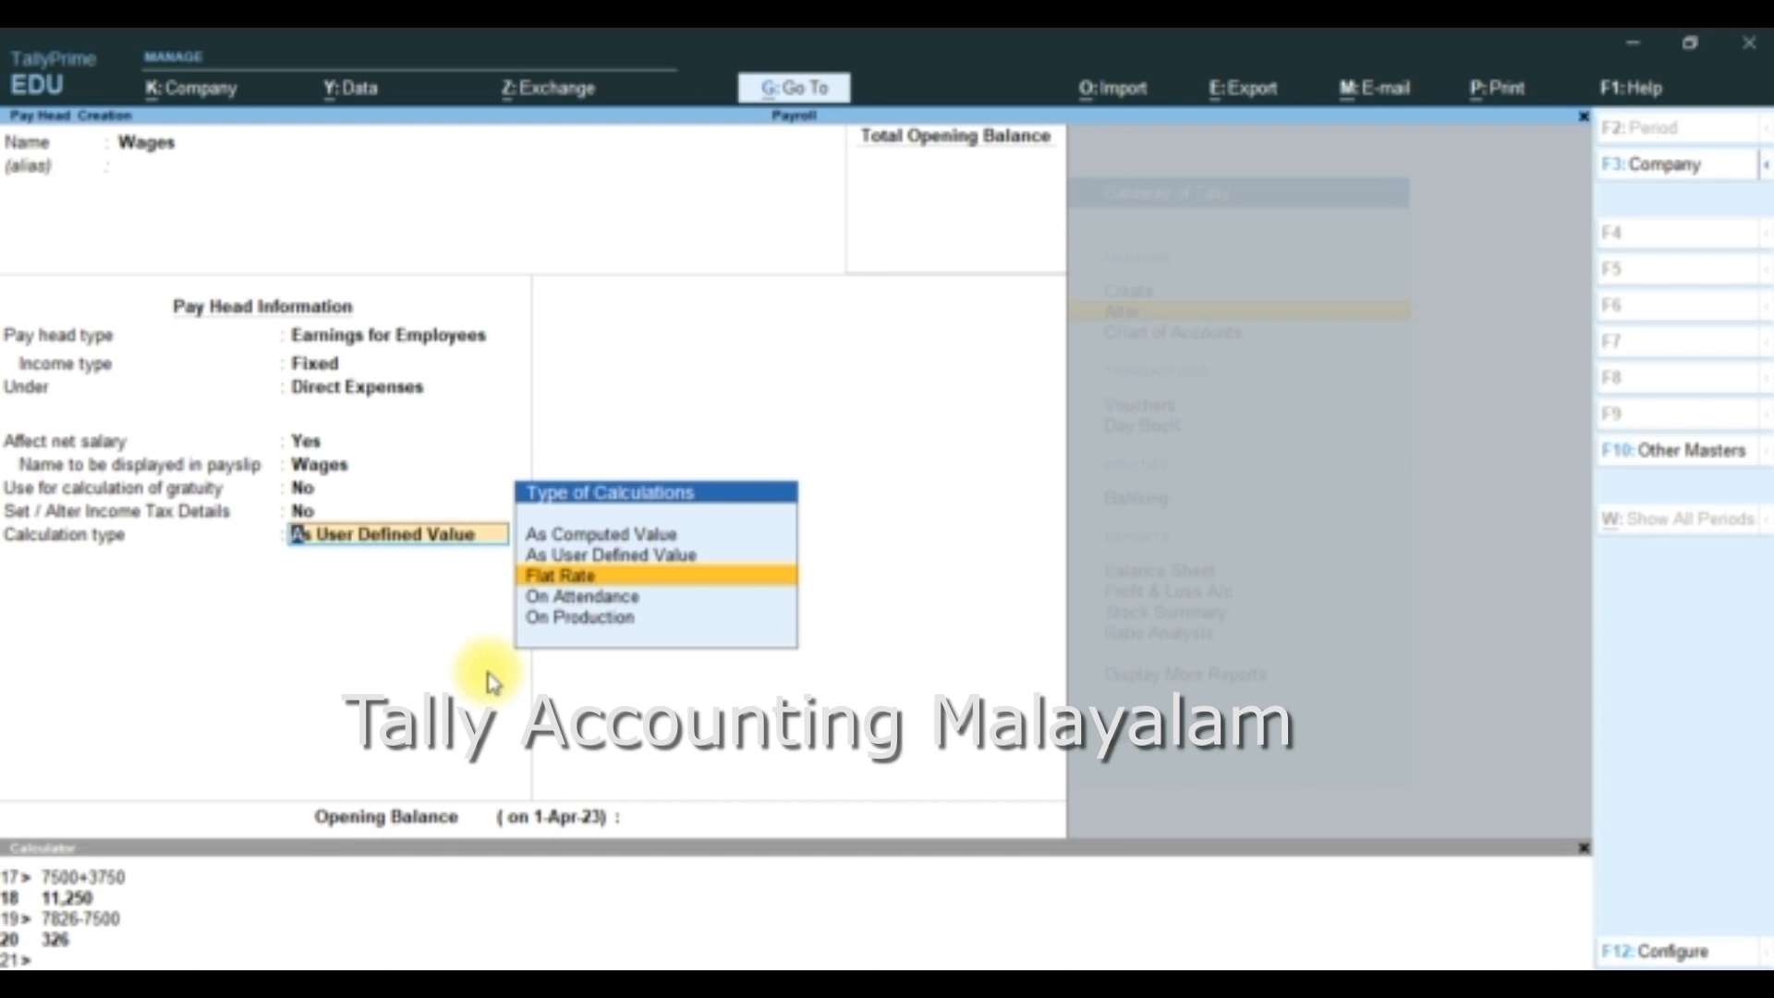
key("Down")
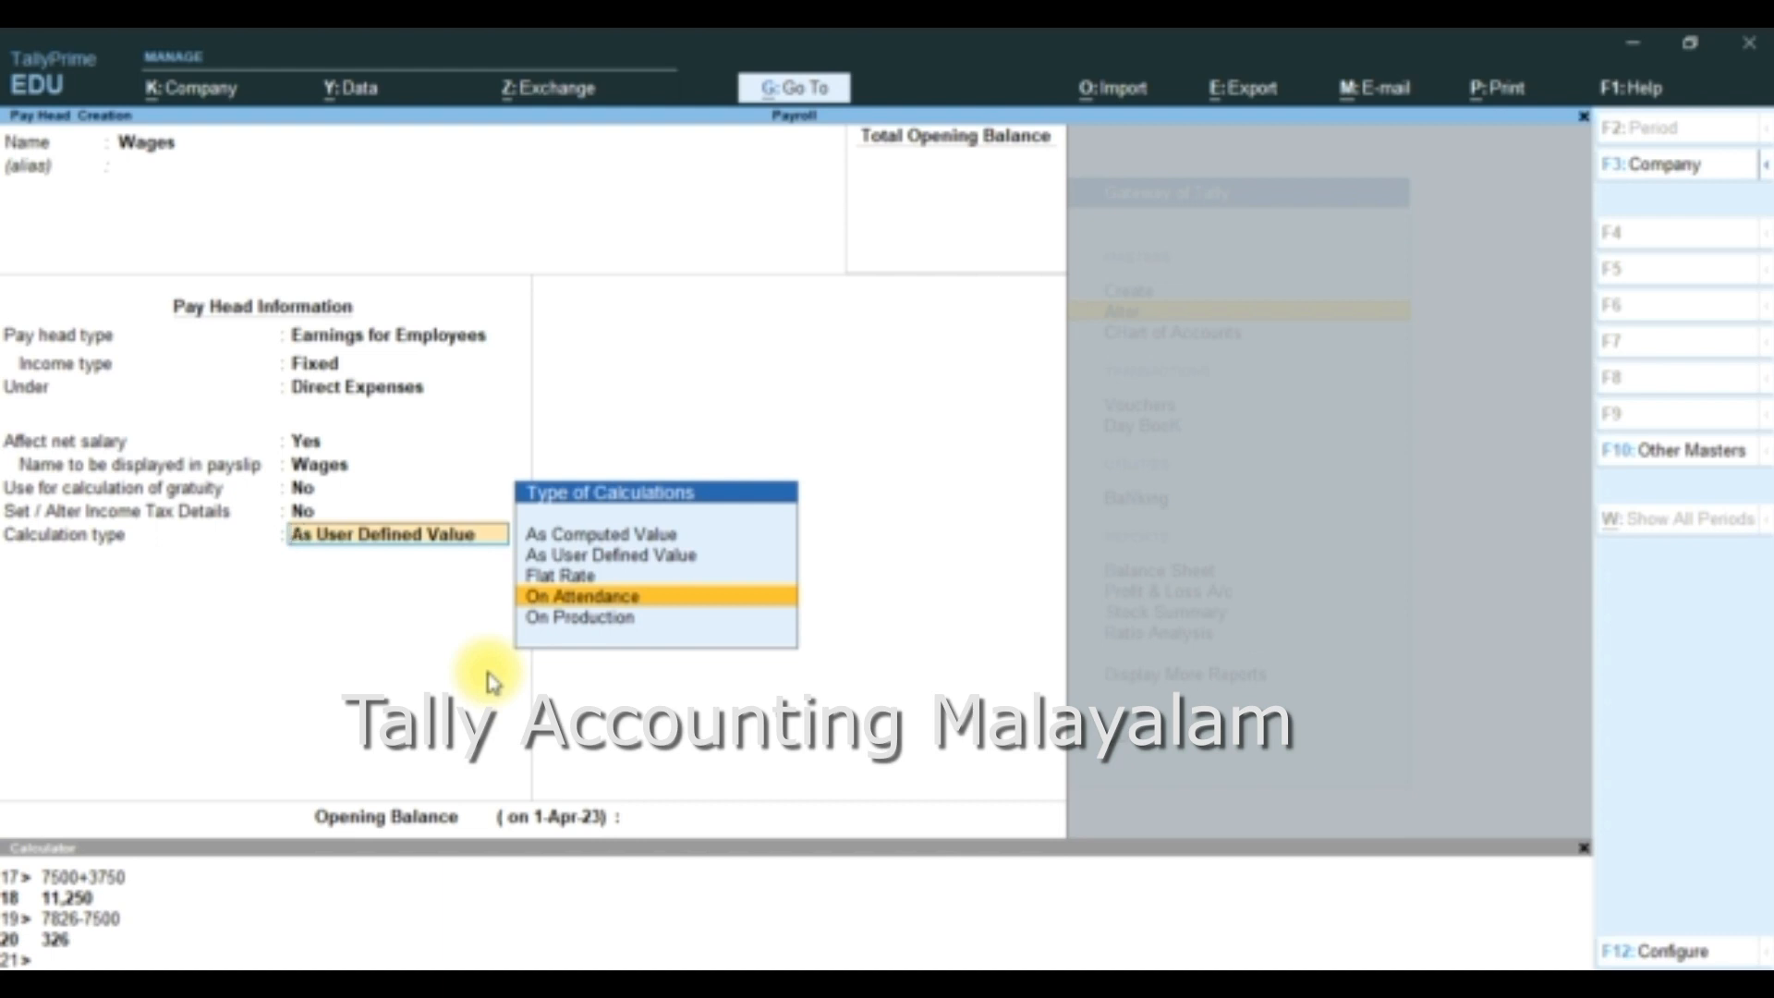
key("Down")
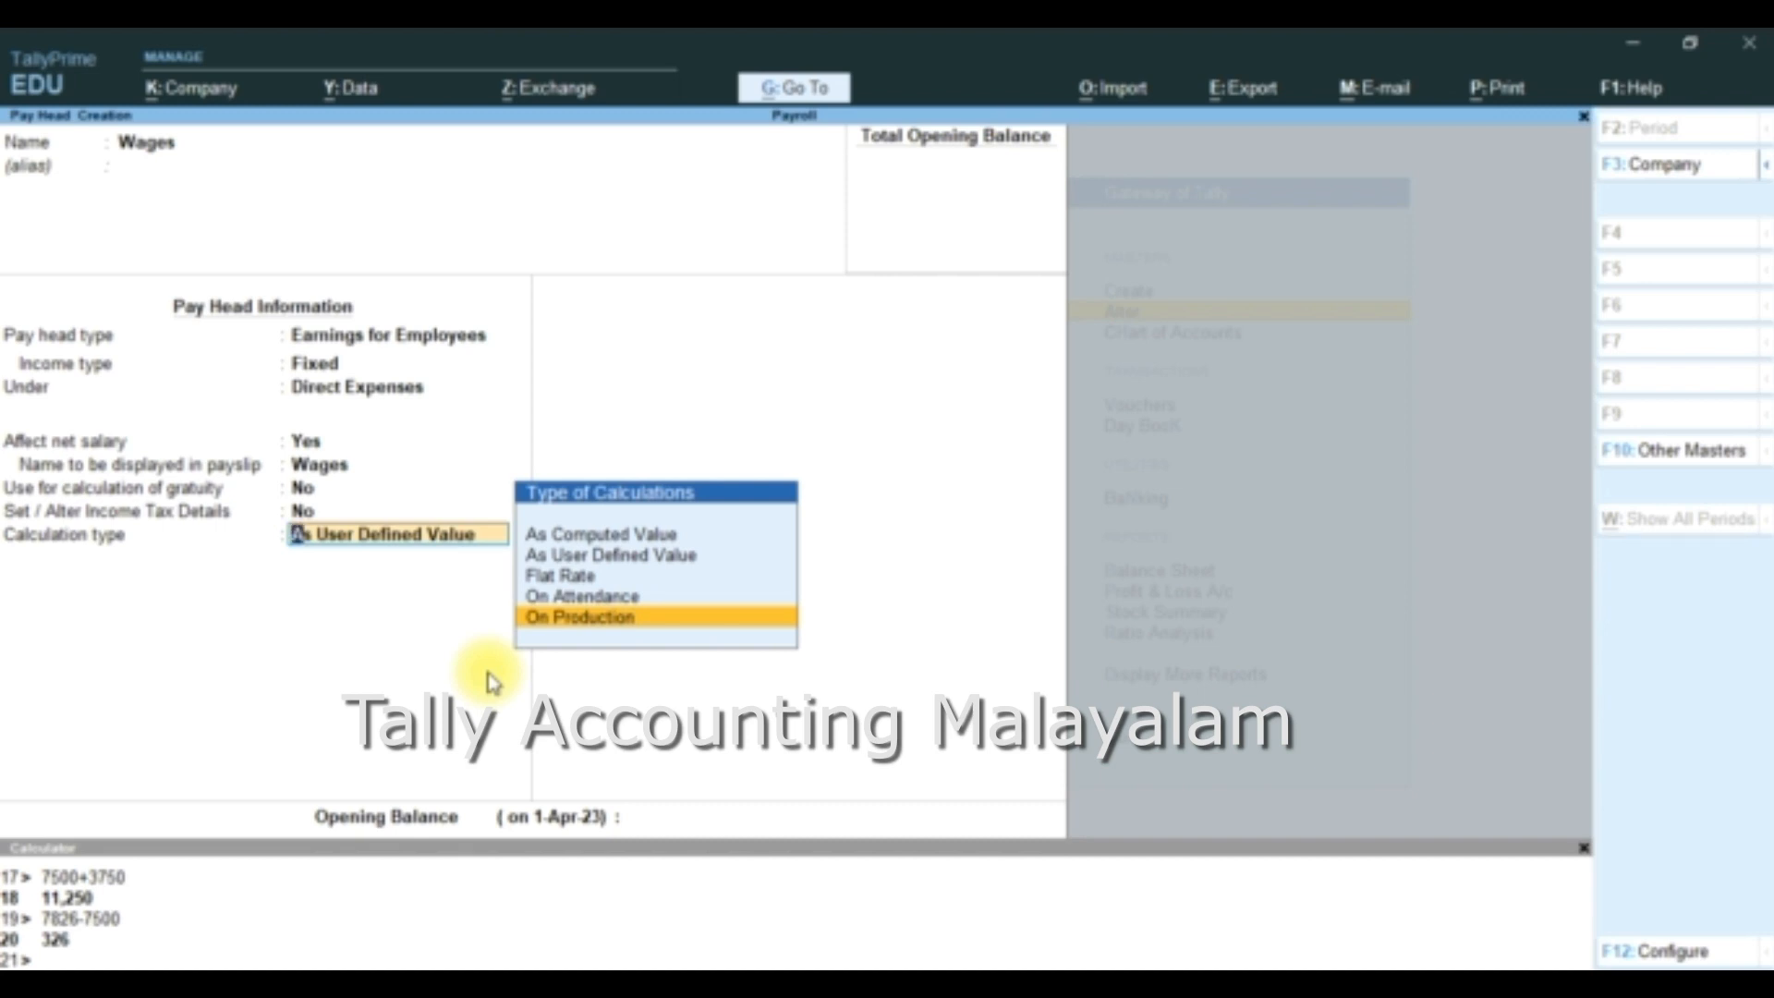
key("Return")
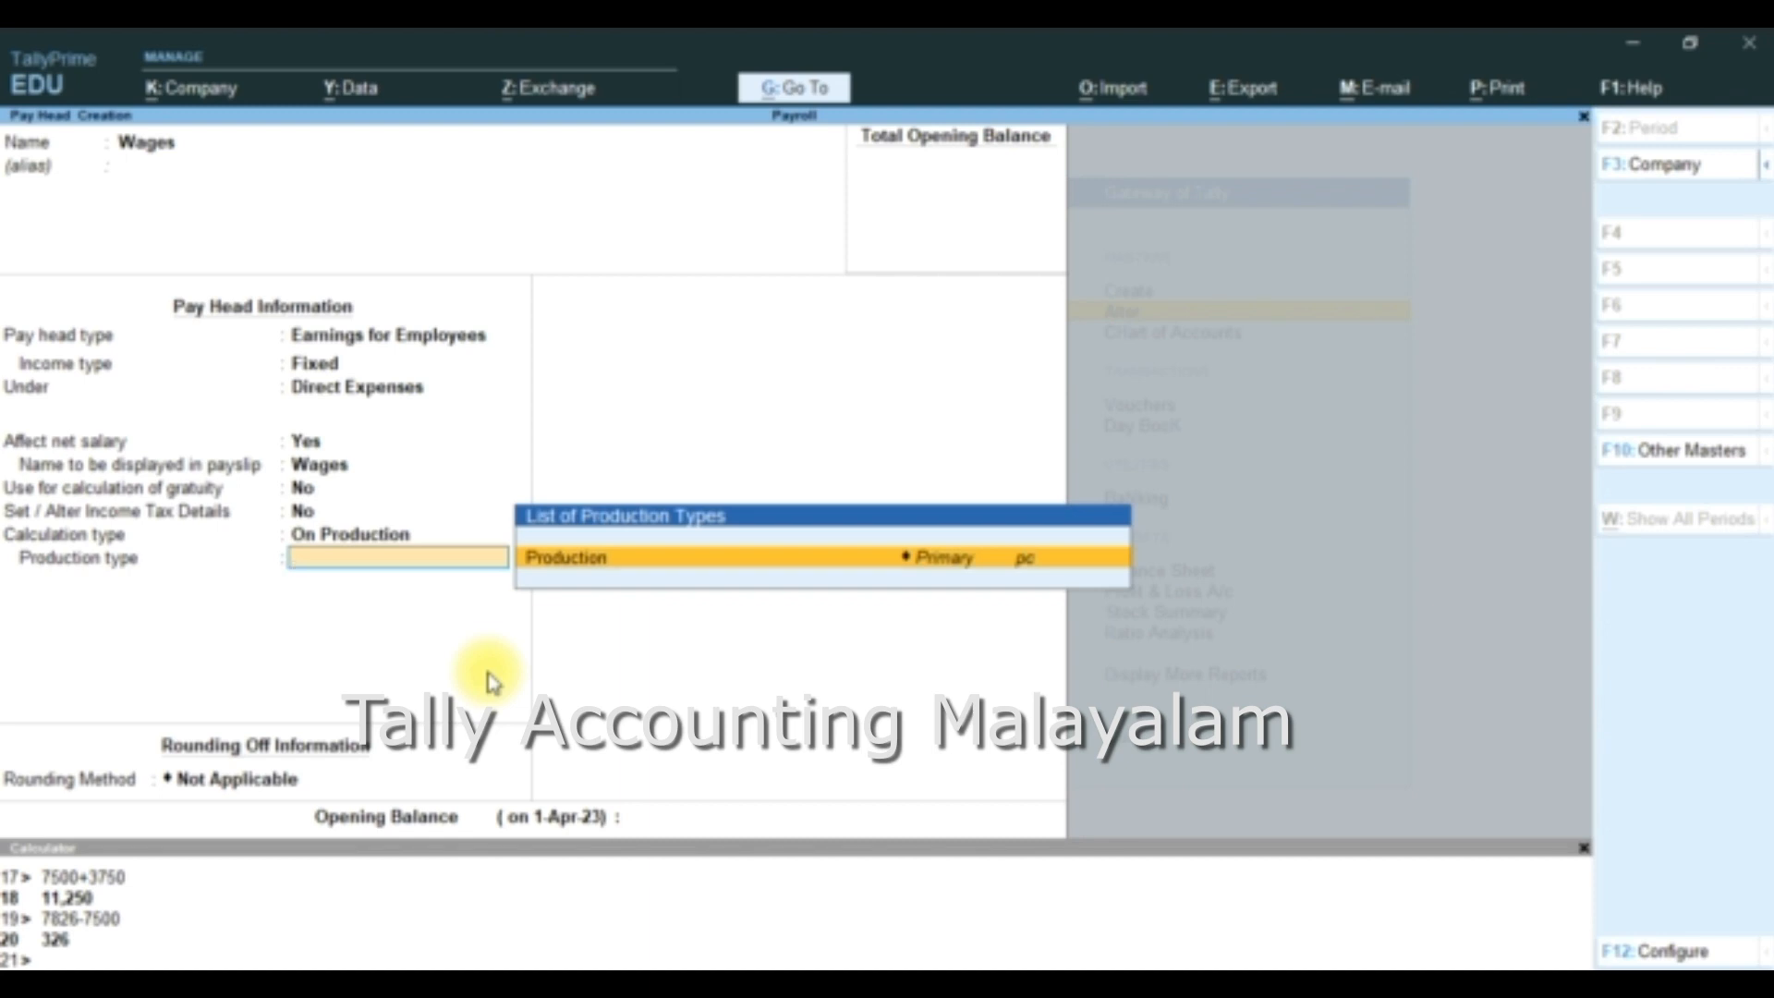
key("Return")
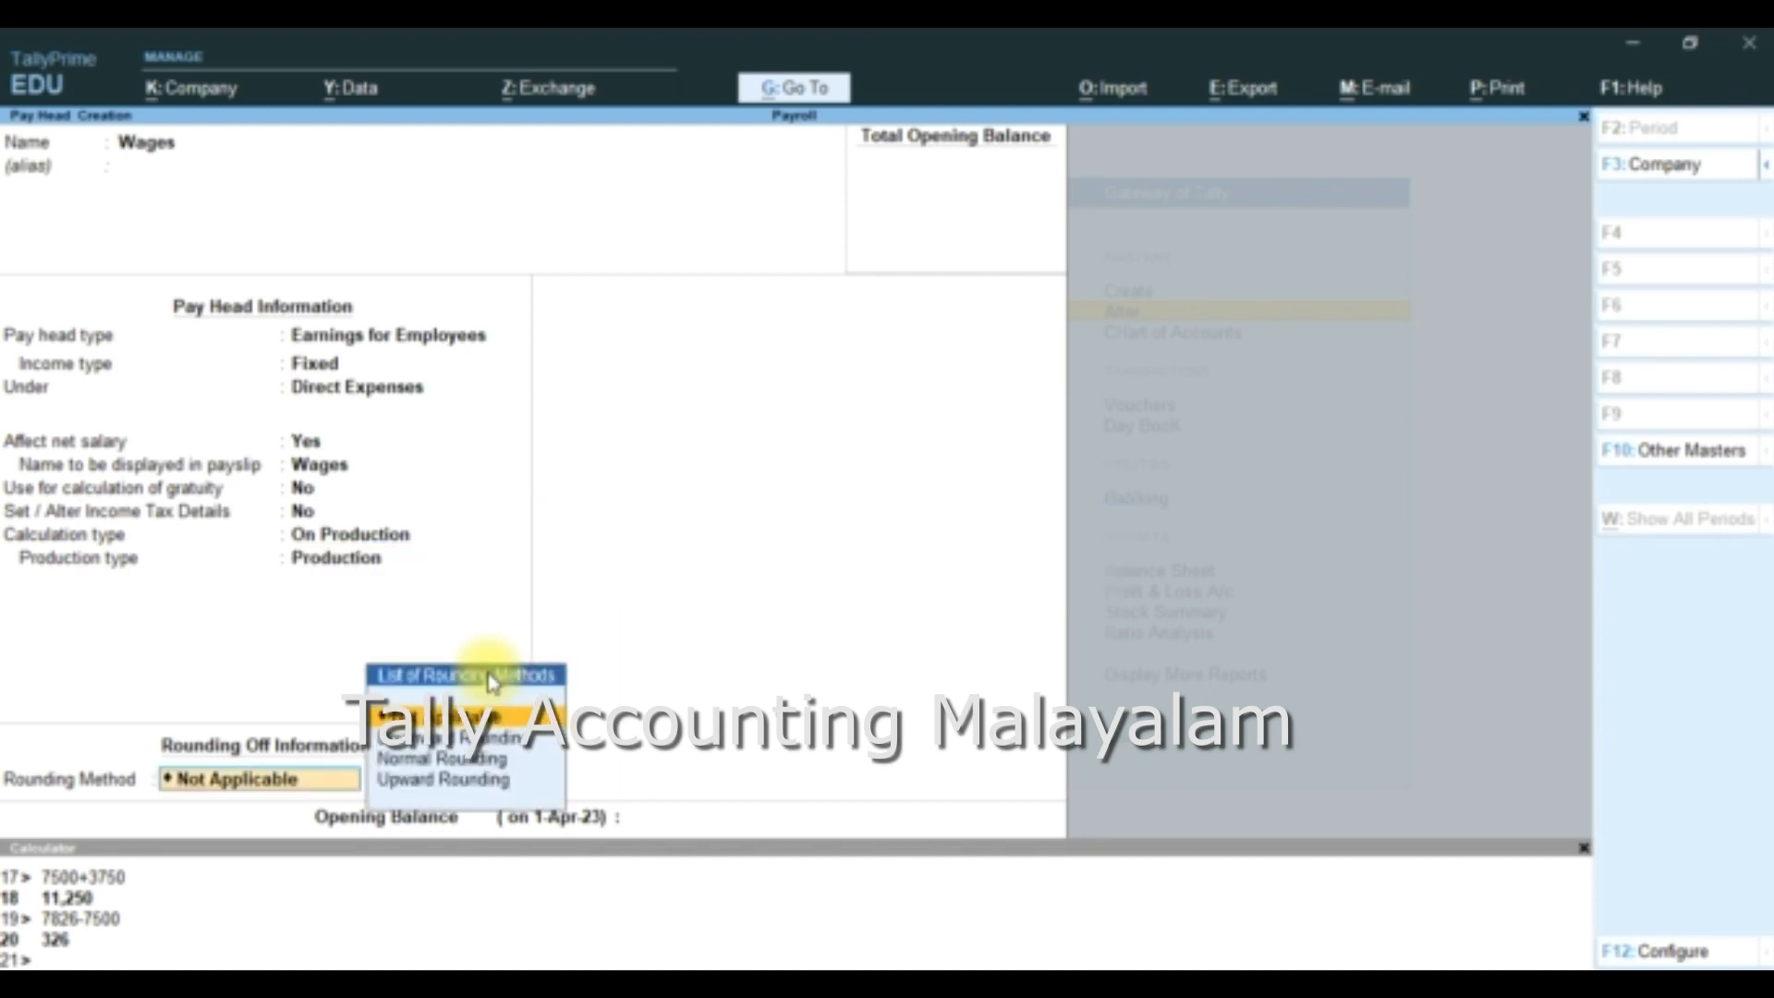
- Apply Normal Rounding to Wages with no limit or opening balance, and save the pay head
key("Down")
key("Down")
key("Return")
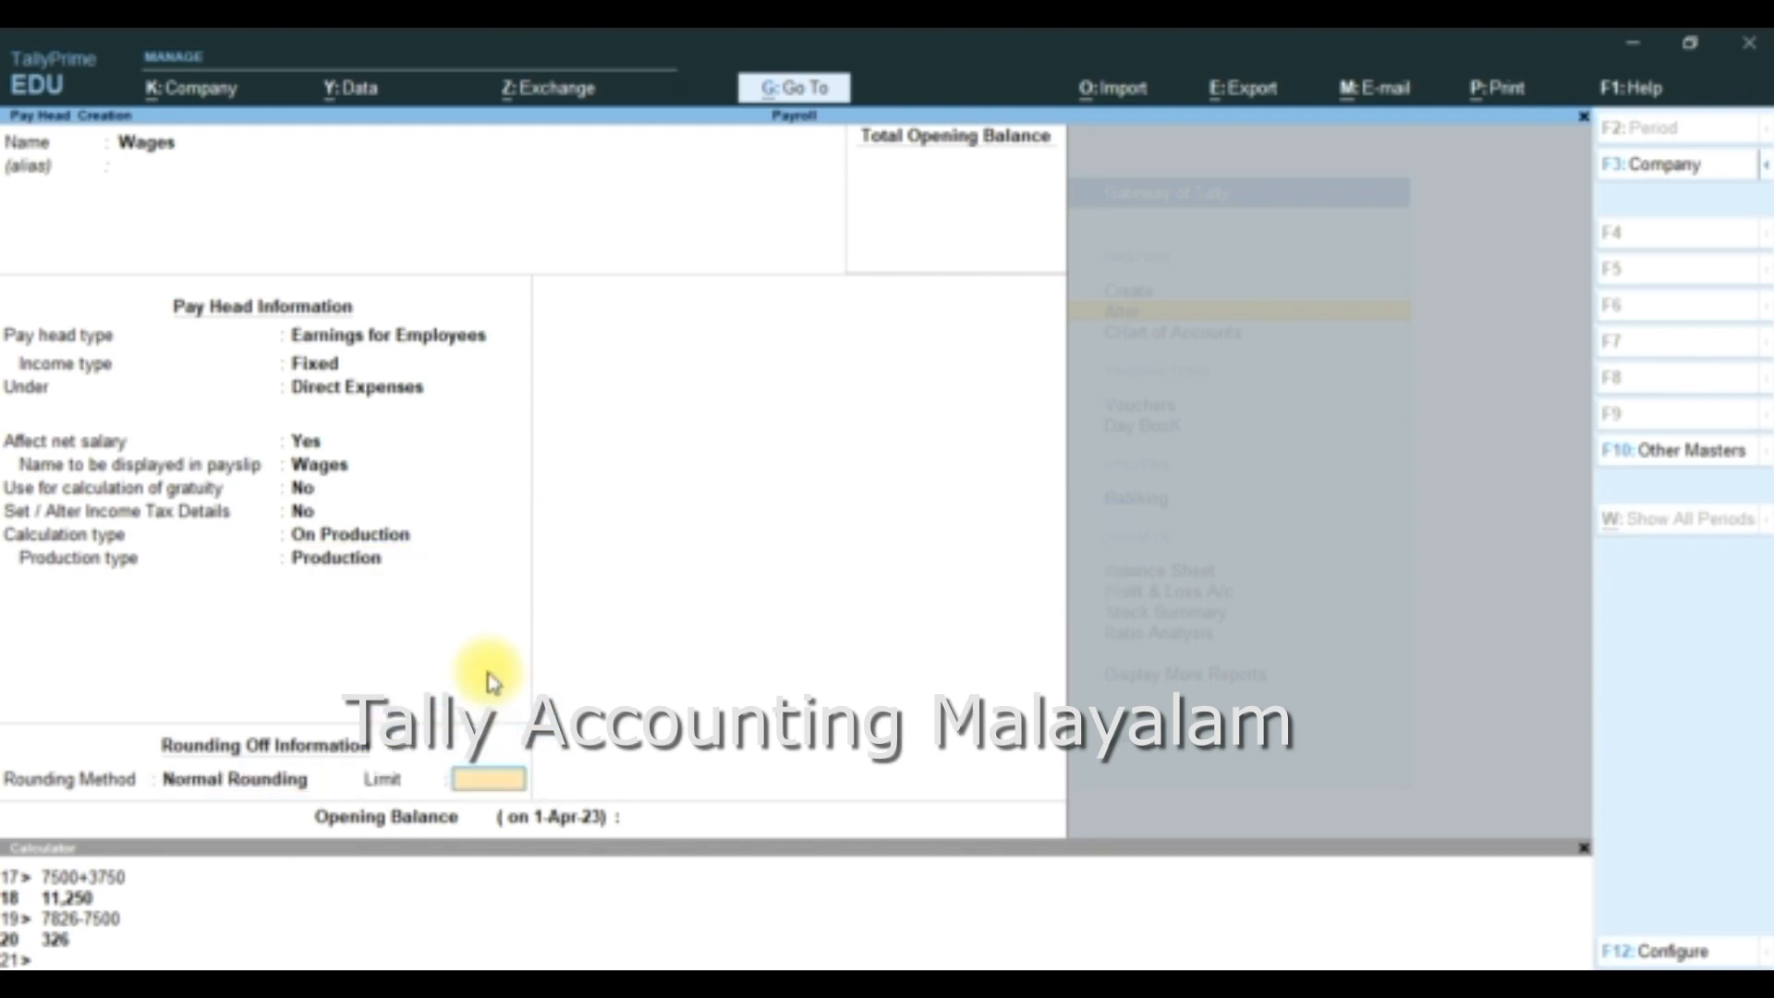
key("Return")
key("Return")
key("Return")
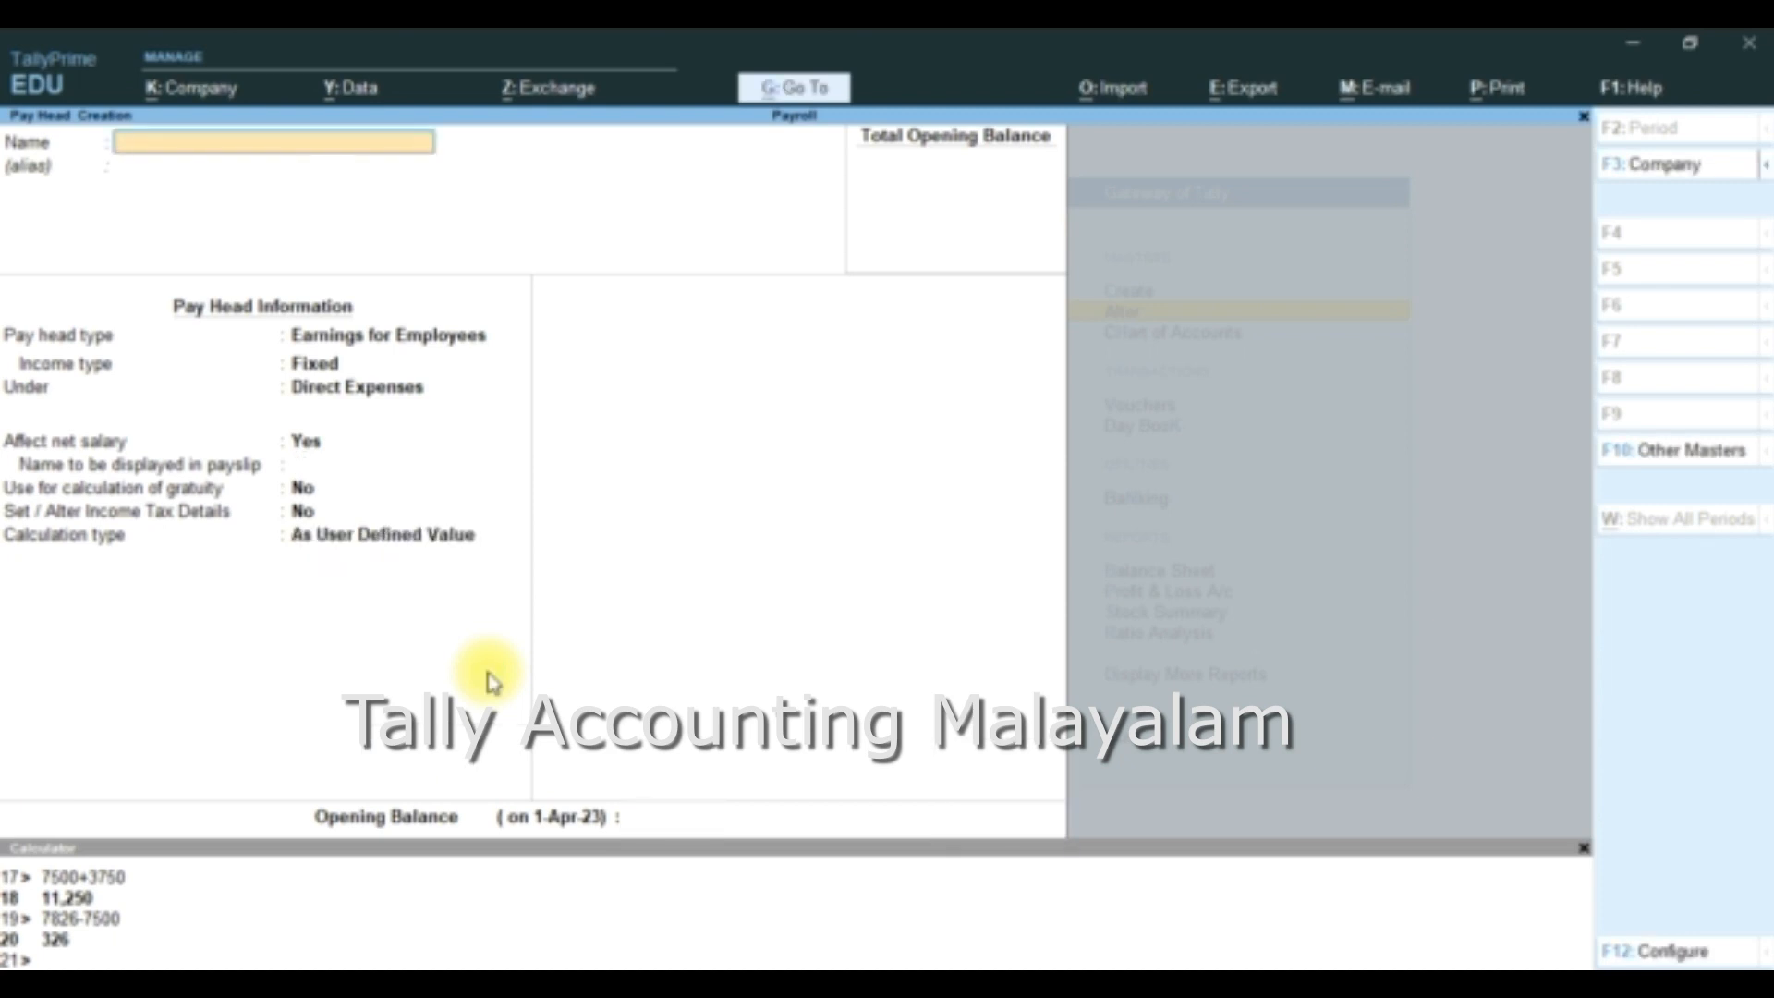
- Create a pay head named Da as fixed Earnings for Employees under Direct Expenses, affecting net salary, with gratuity and income tax details set to No
type("Da")
key("Return")
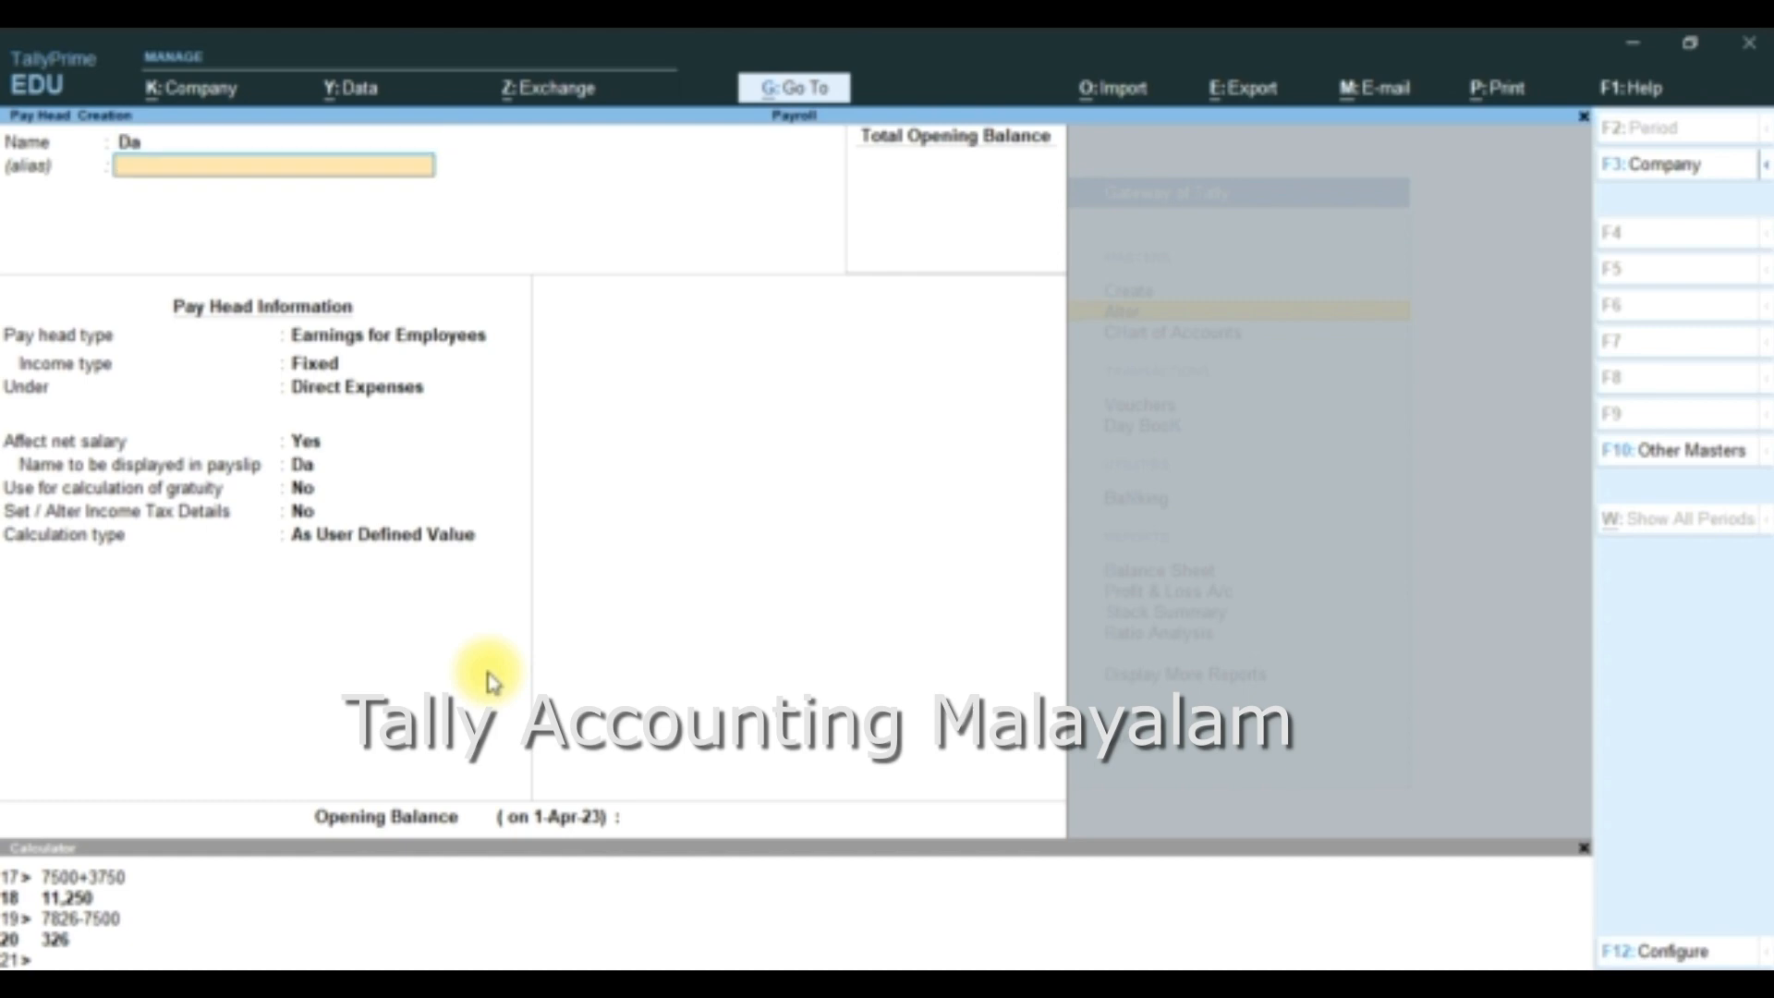
key("Return")
key("Return")
key("Return")
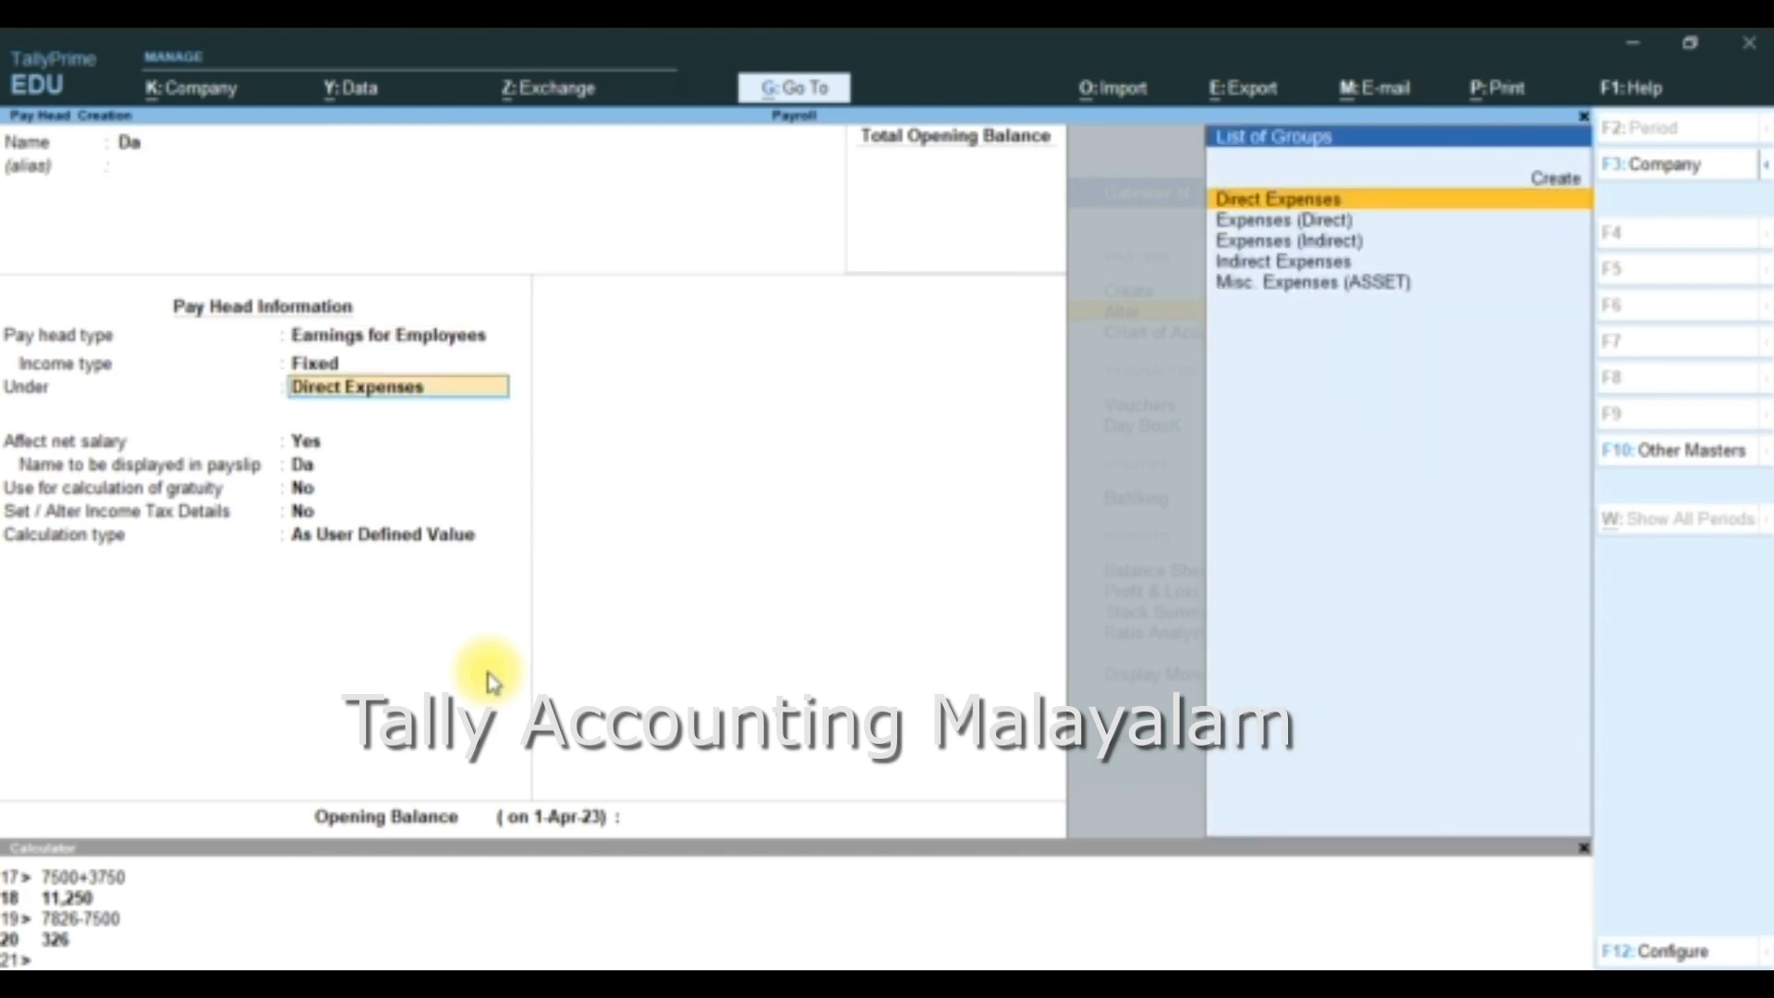
key("Return")
key("Return")
key("Return")
key("Return")
key("Return")
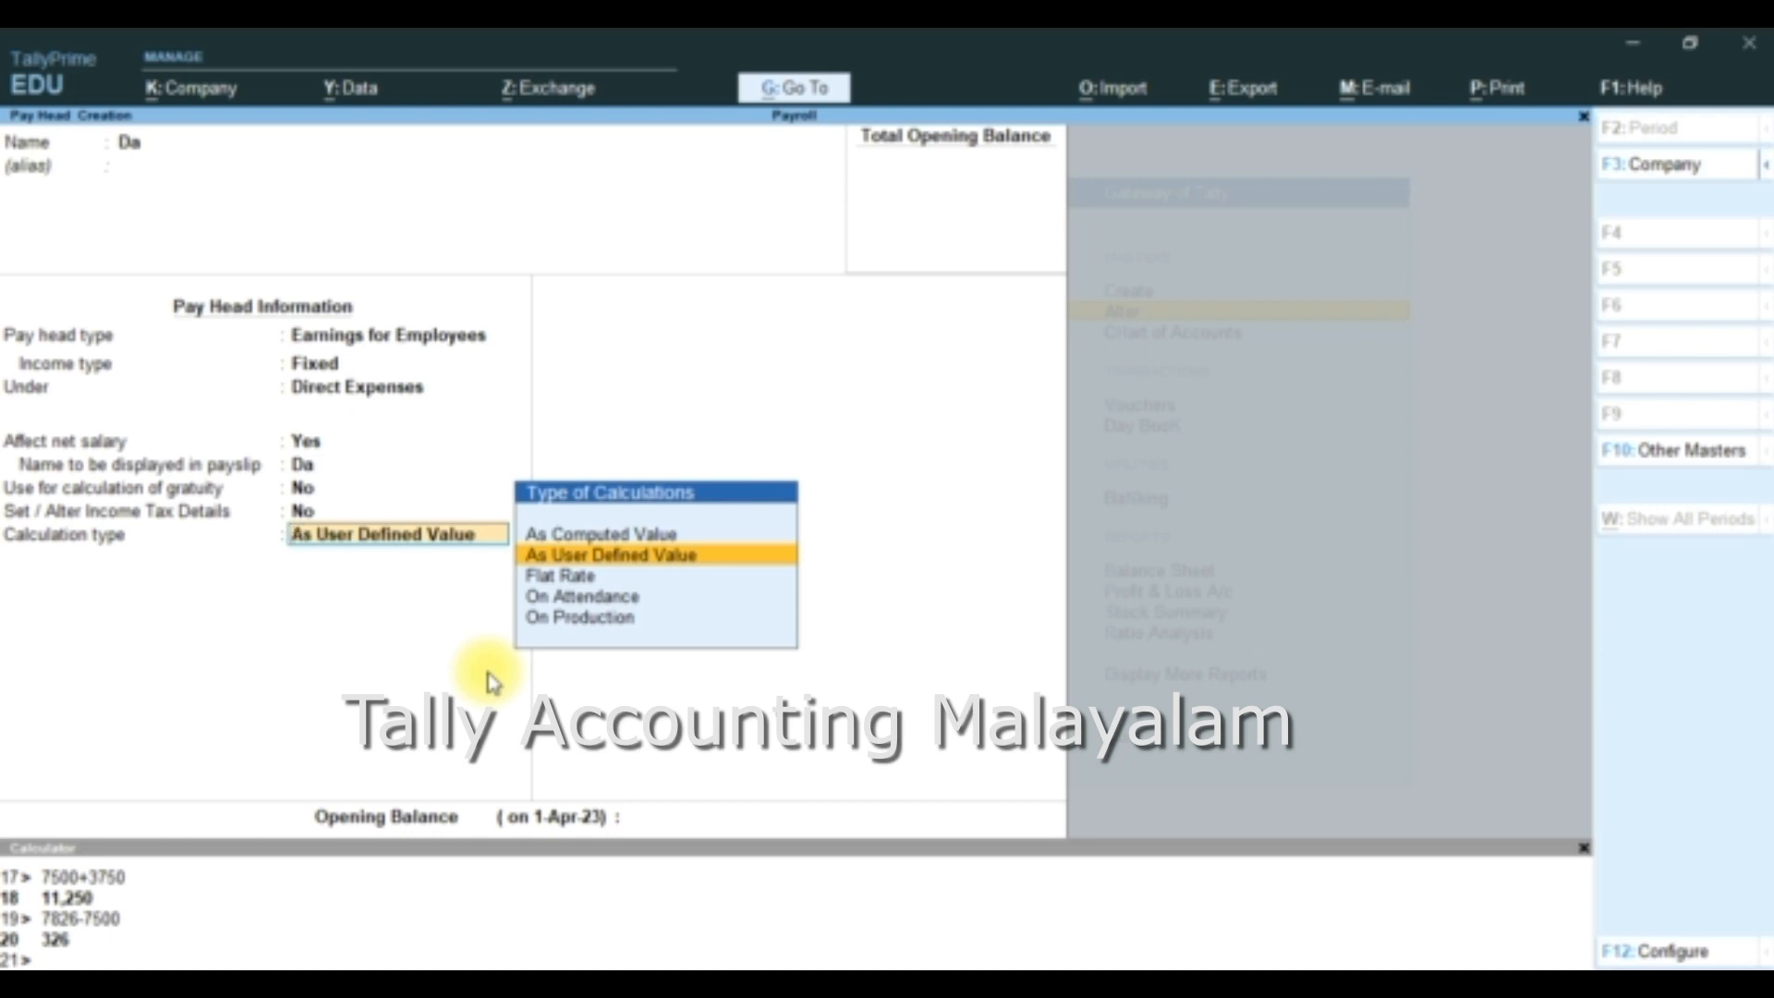
- Set the Da calculation type to Flat Rate with a calculation period of Months
key("Down")
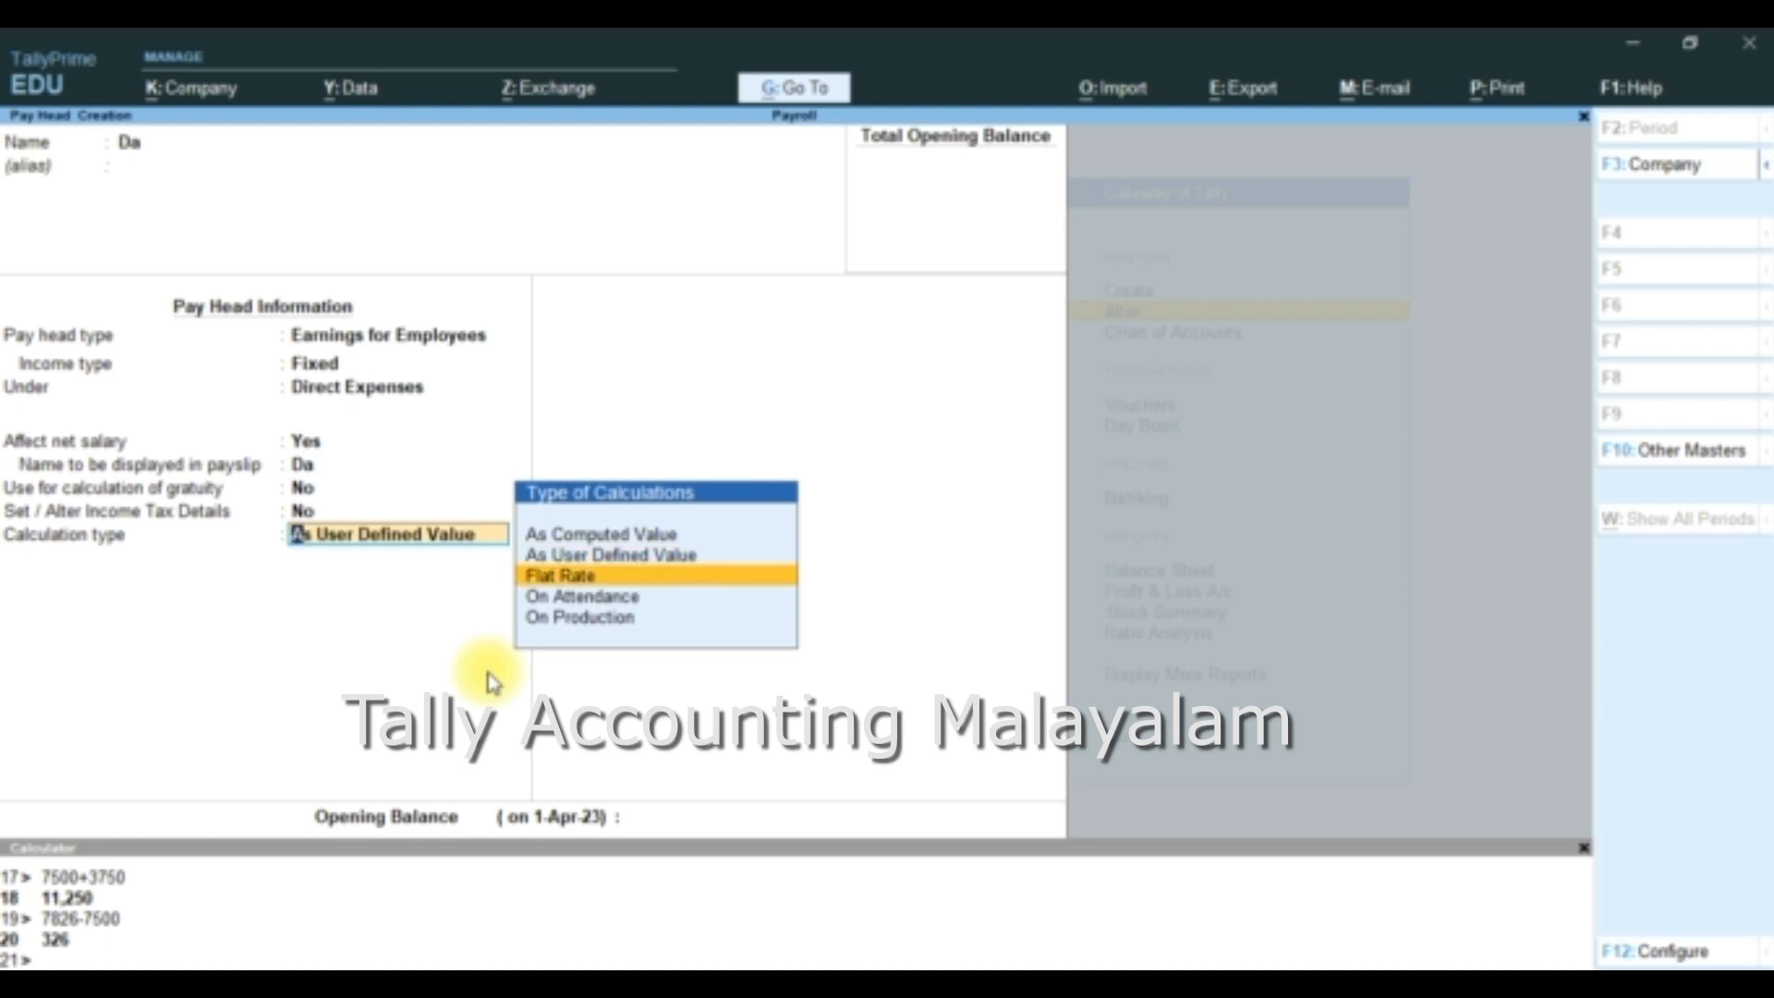
key("Return")
key("Down")
key("Down")
key("Return")
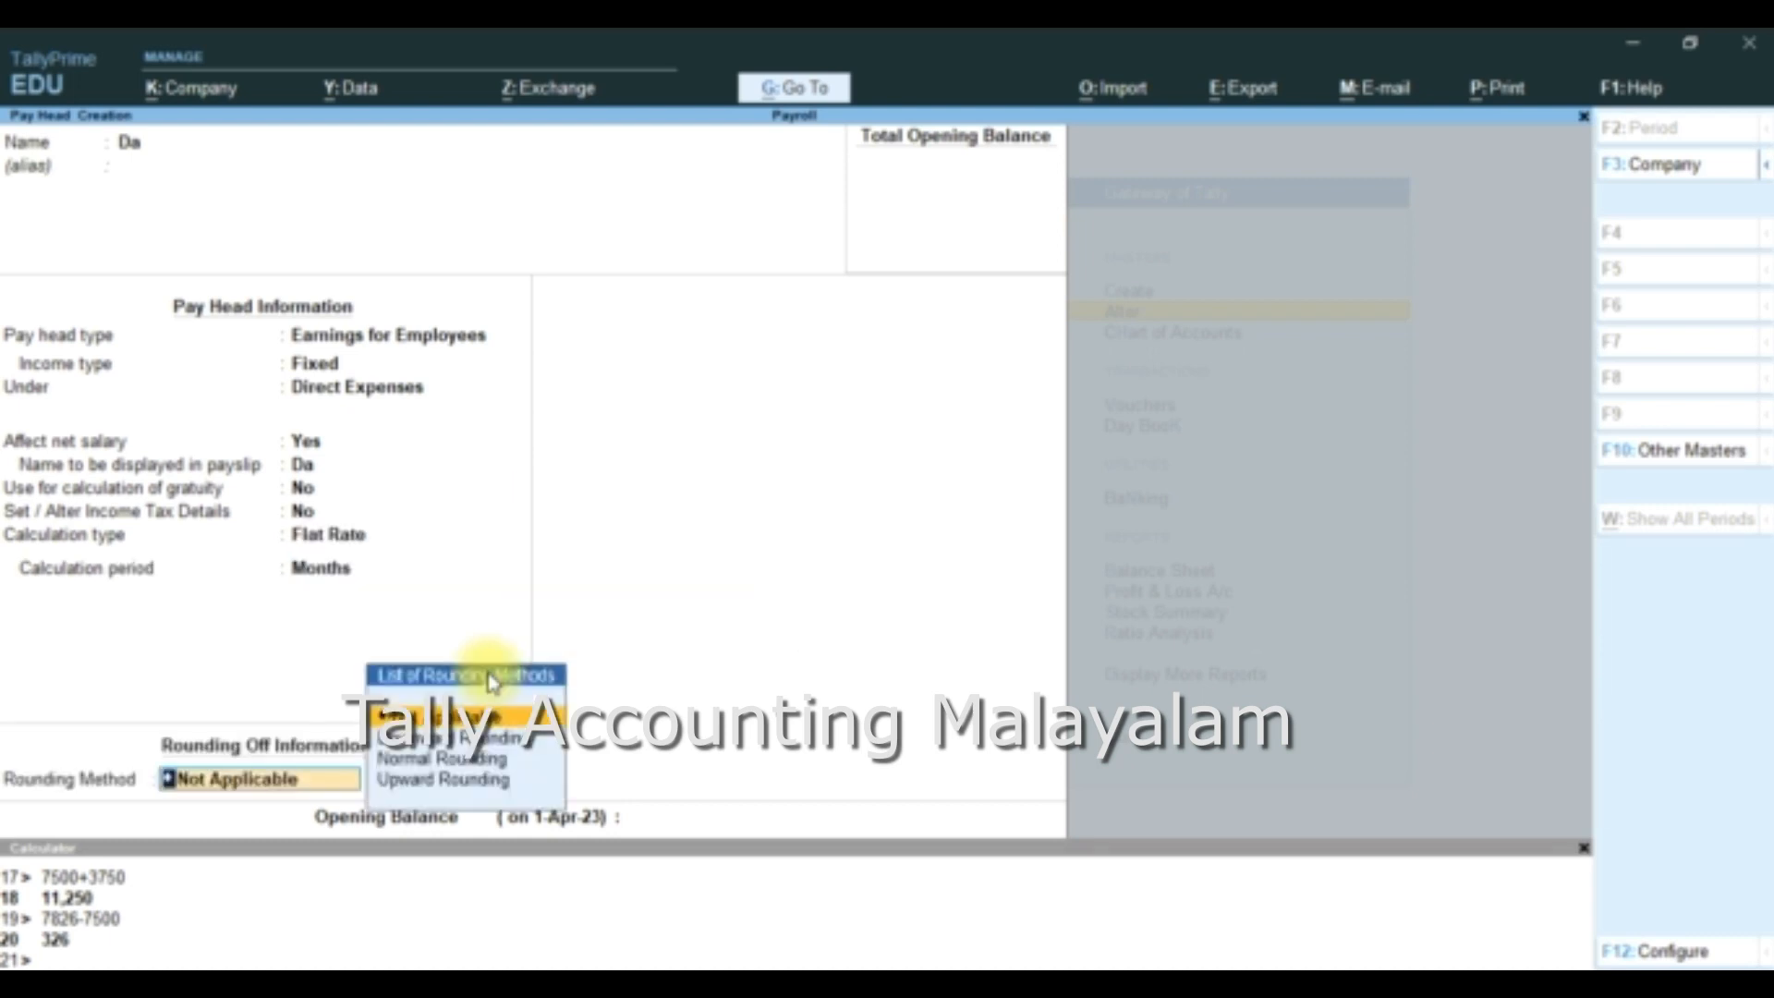
- Apply Normal Rounding to Da with no limit or opening balance, save it, and return to the list of masters
key("Down")
key("Down")
key("Return")
key("Return")
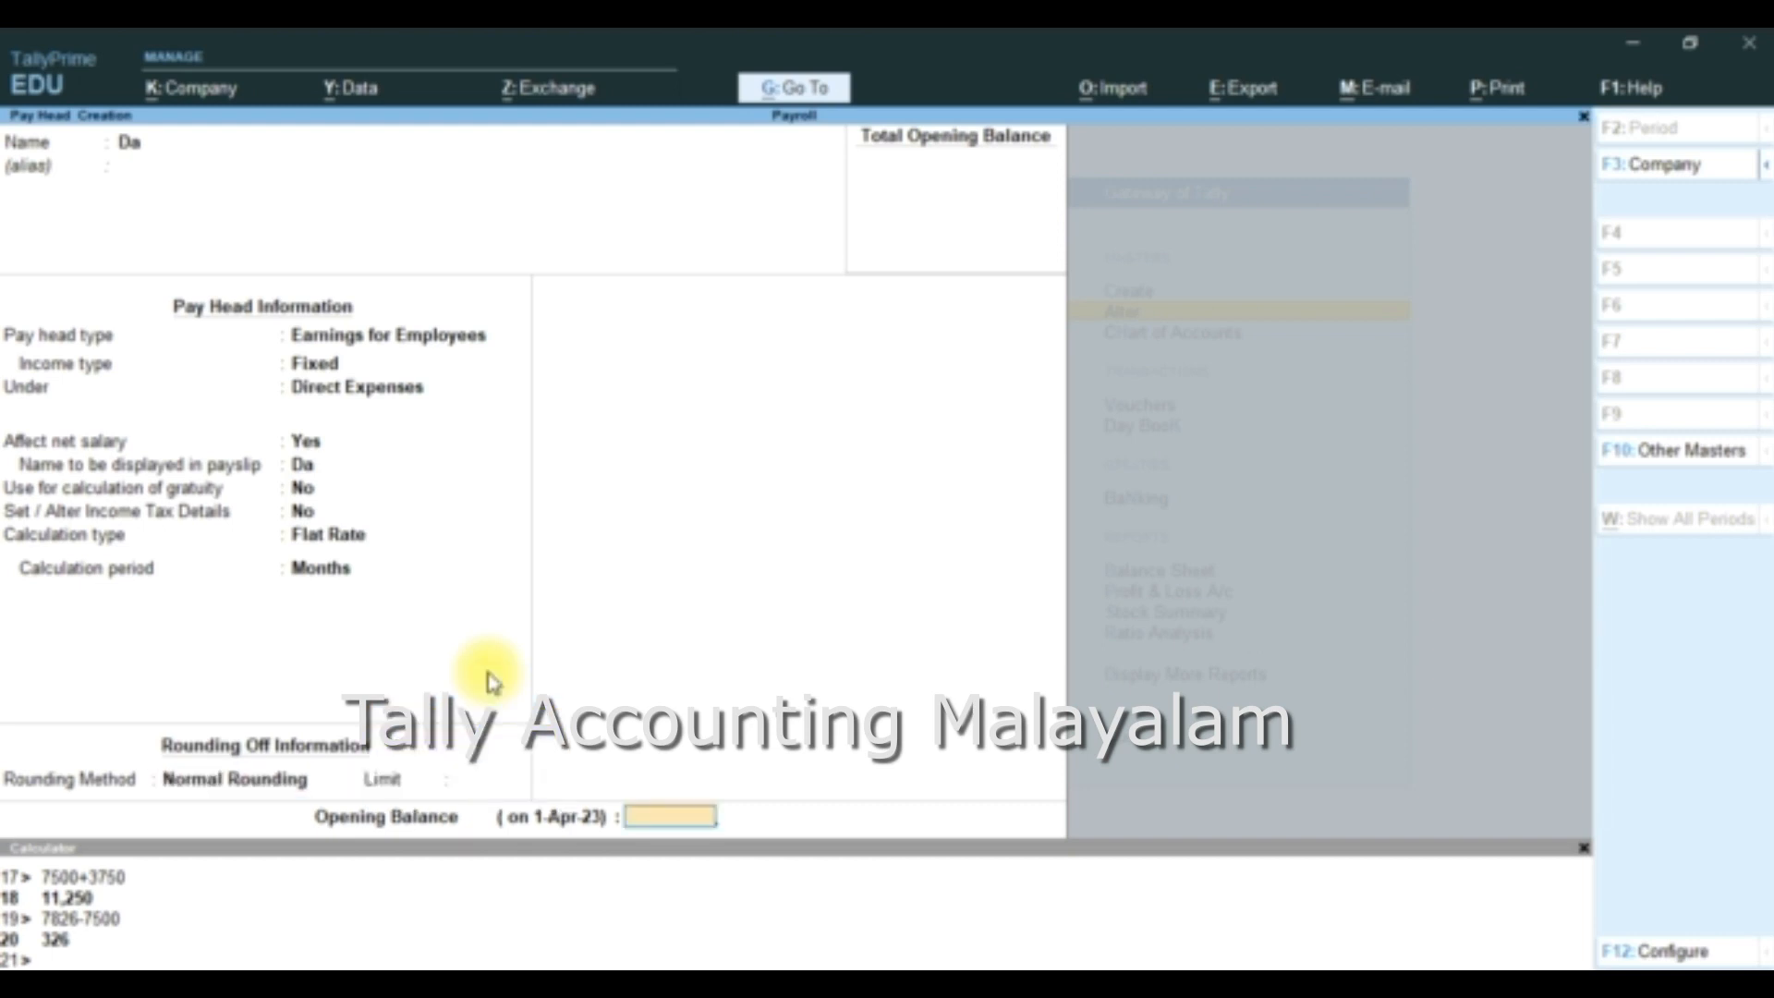
key("Return")
key("Return")
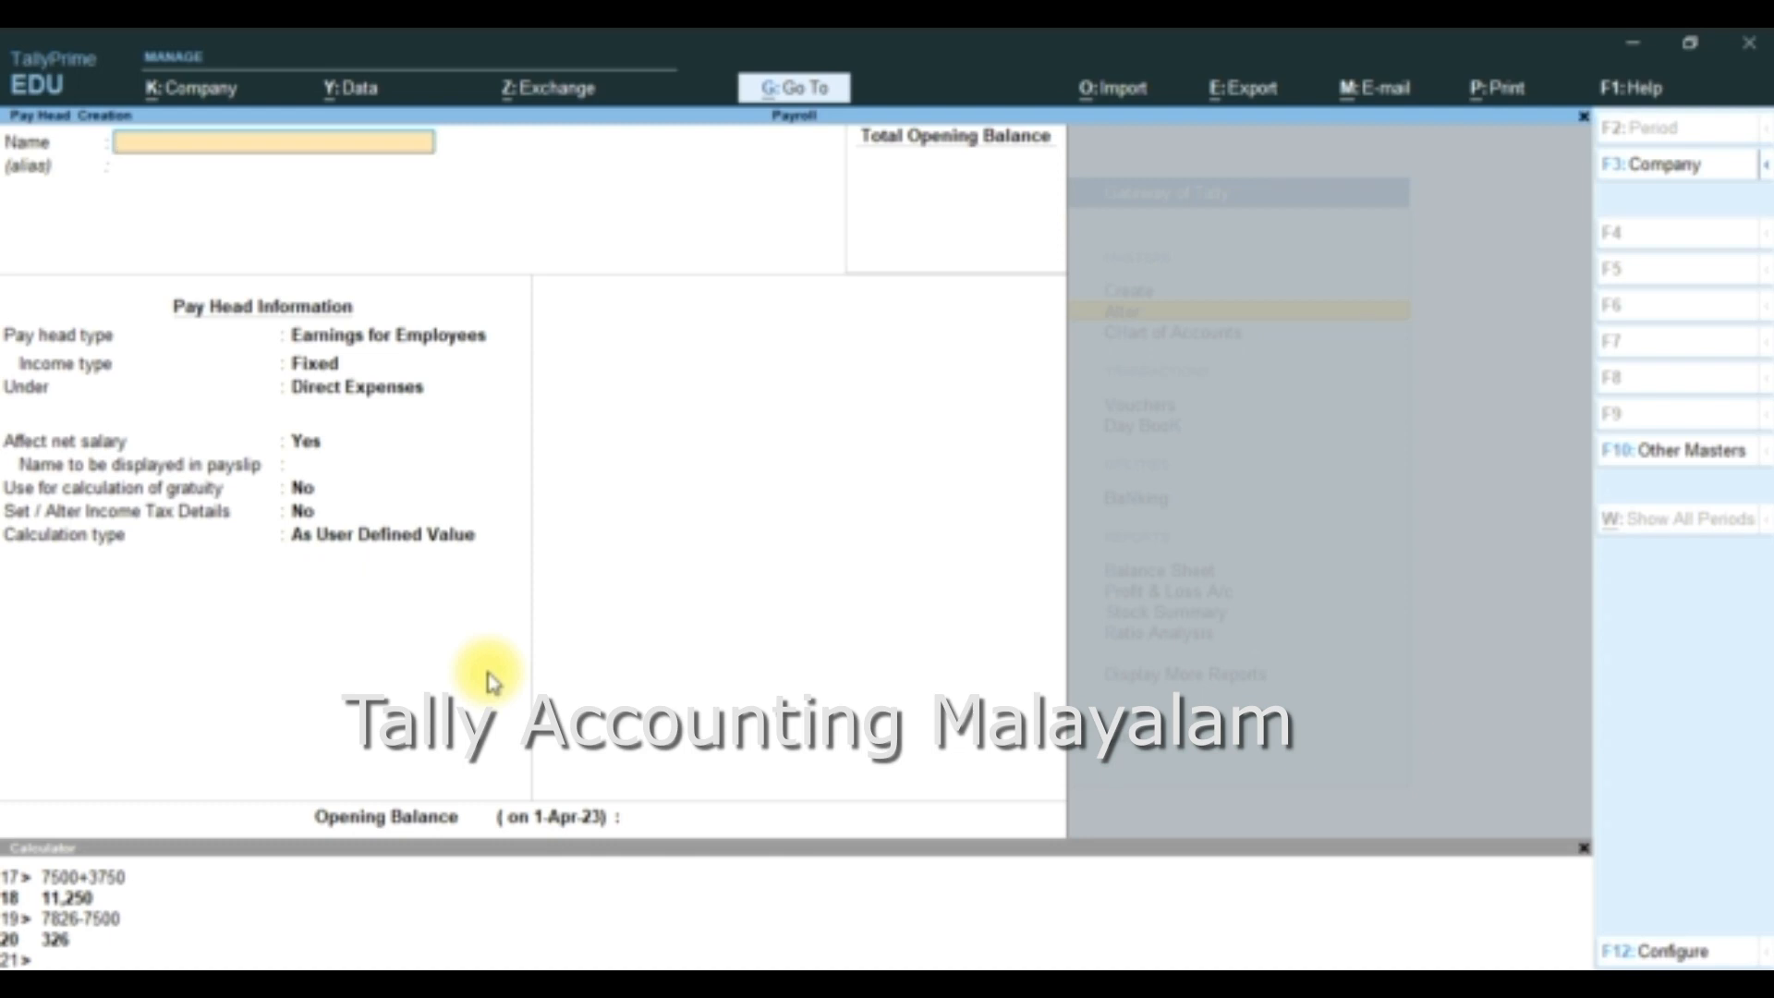
key("Escape")
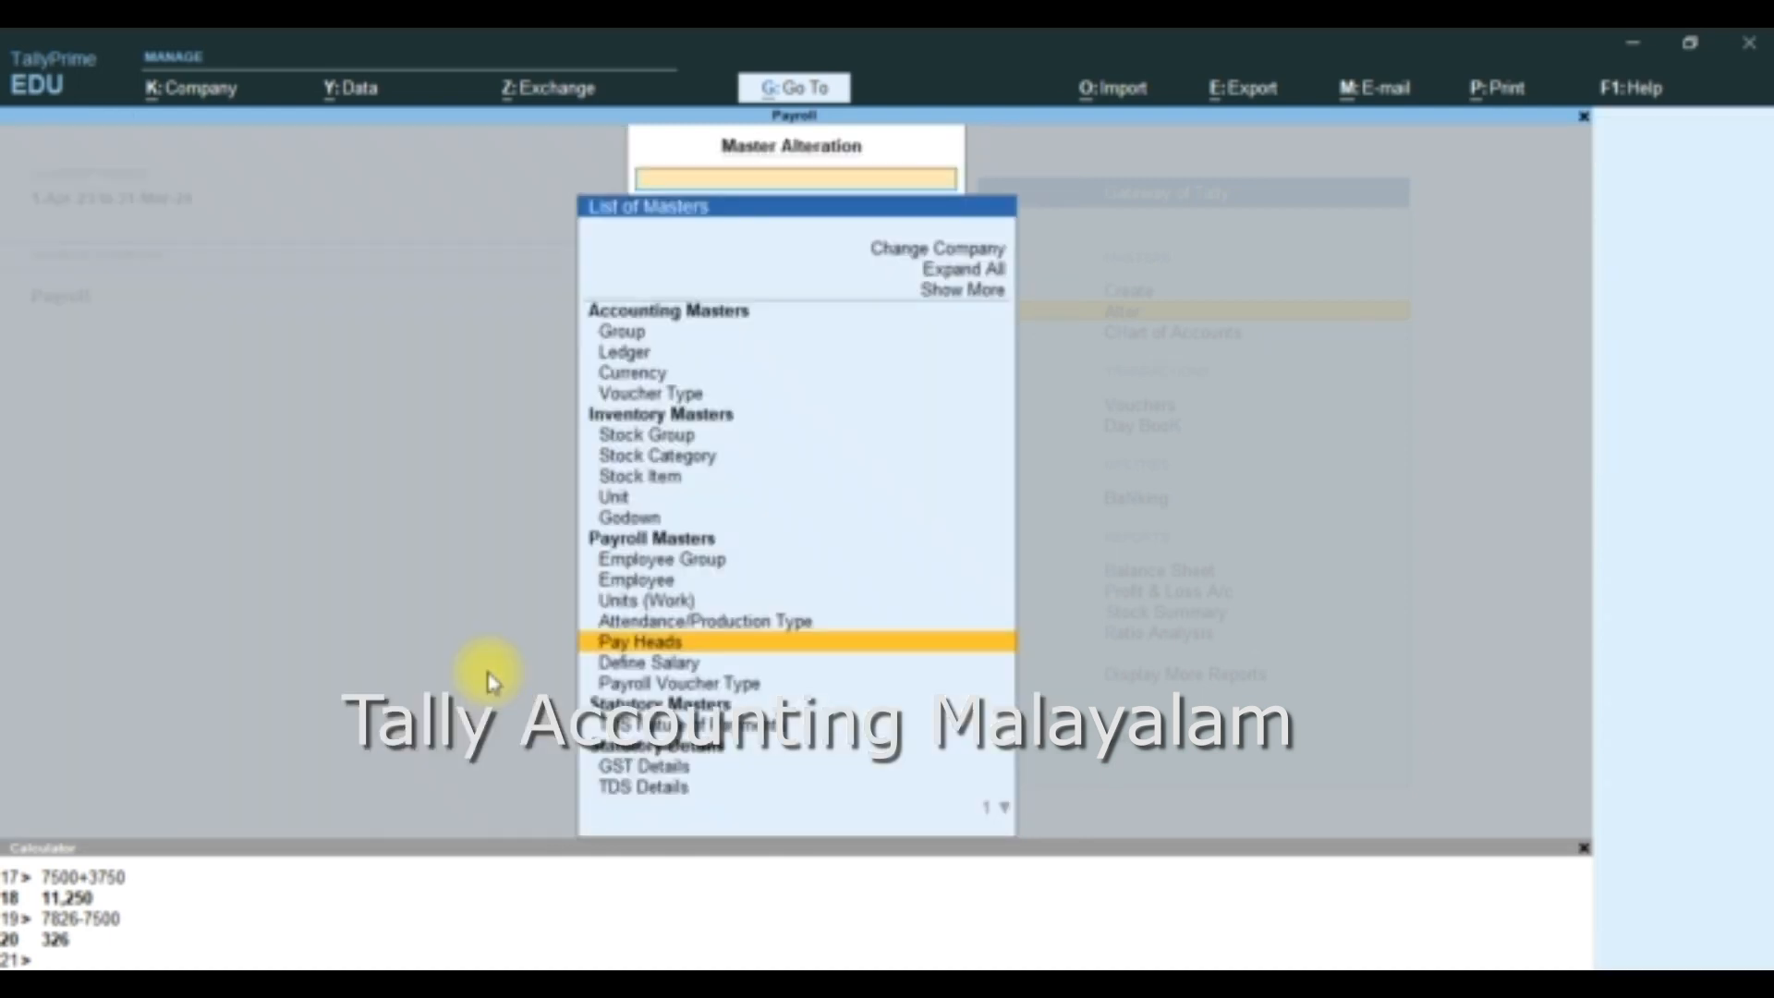
- Open the salary definition of the first employee listed in the Workers group
key("Down")
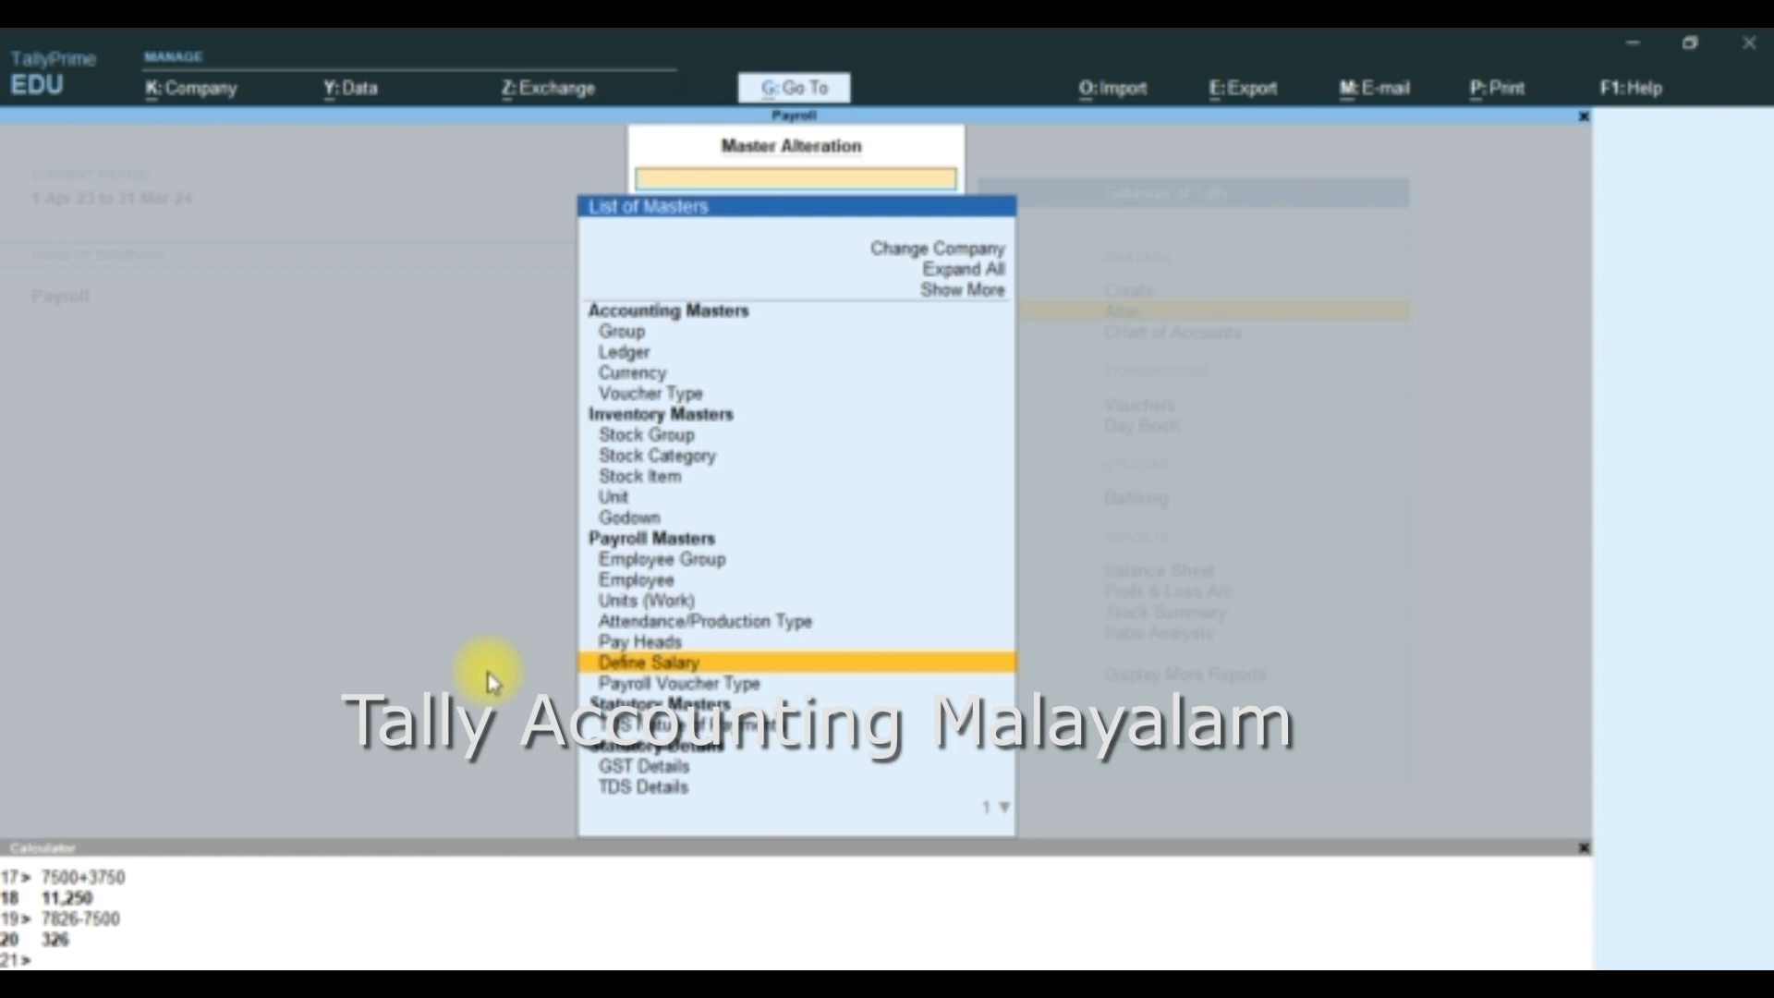
key("Up")
key("Up")
key("Up")
key("Up")
key("Up")
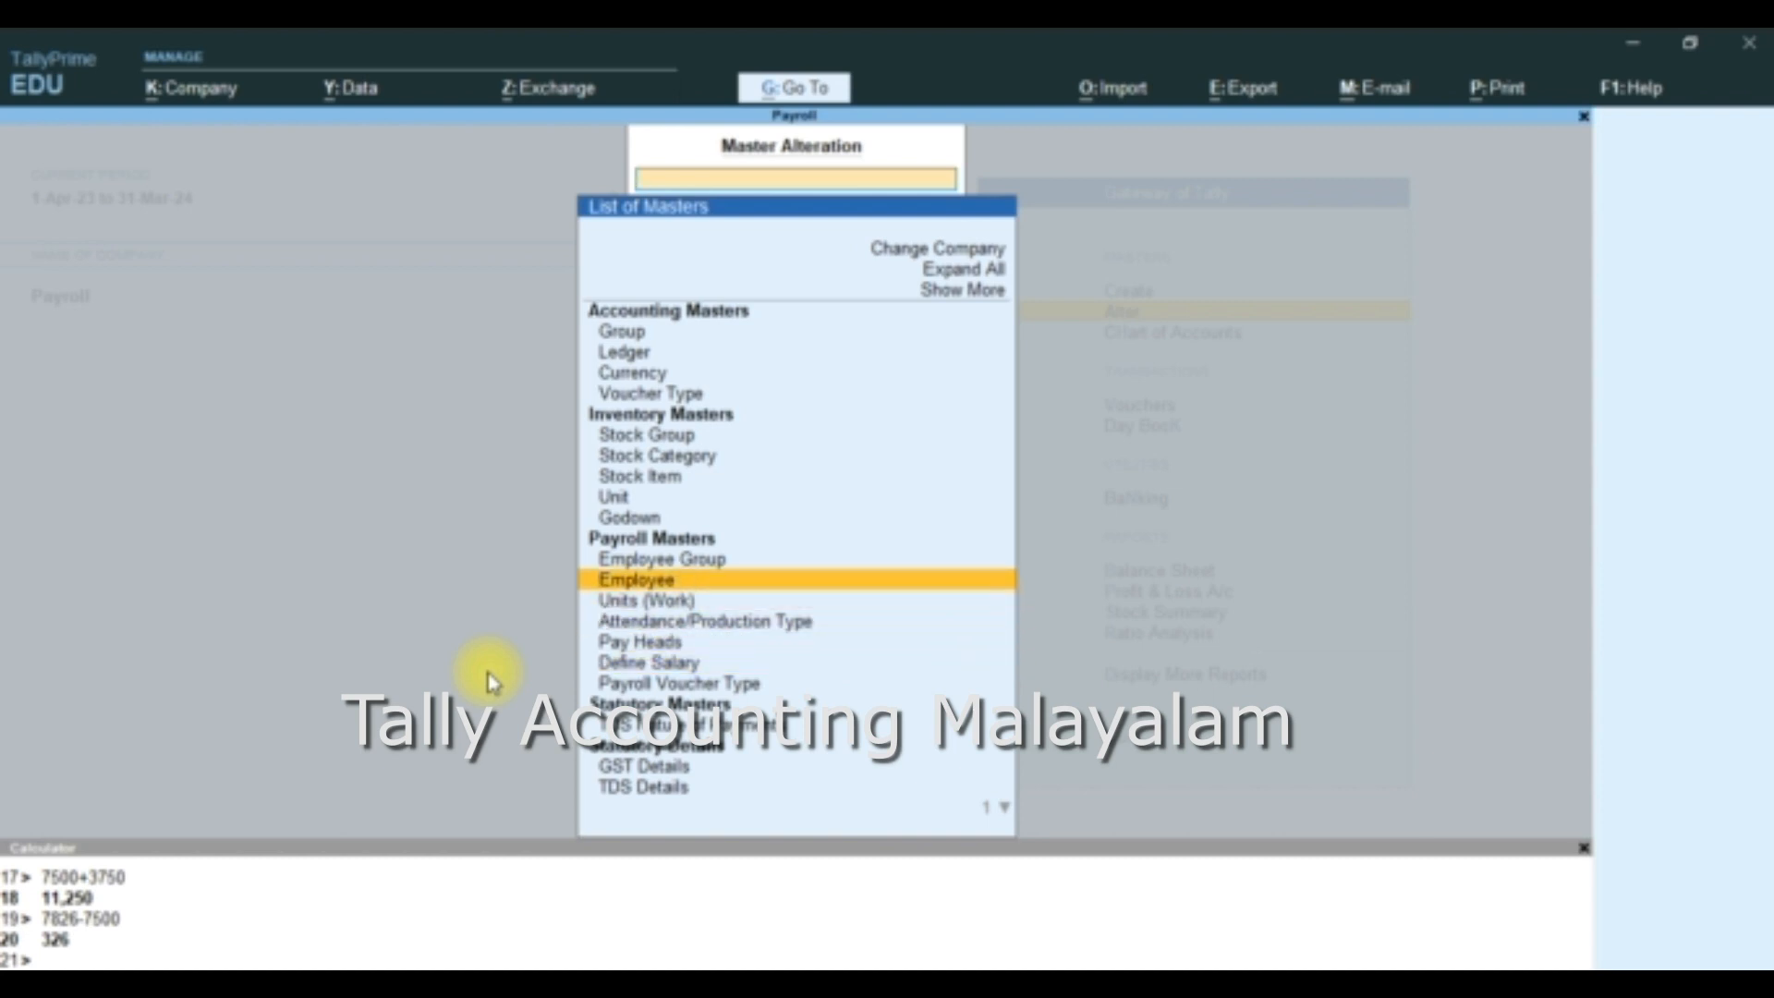
key("Down")
key("Down")
key("Down")
key("Down")
key("Down")
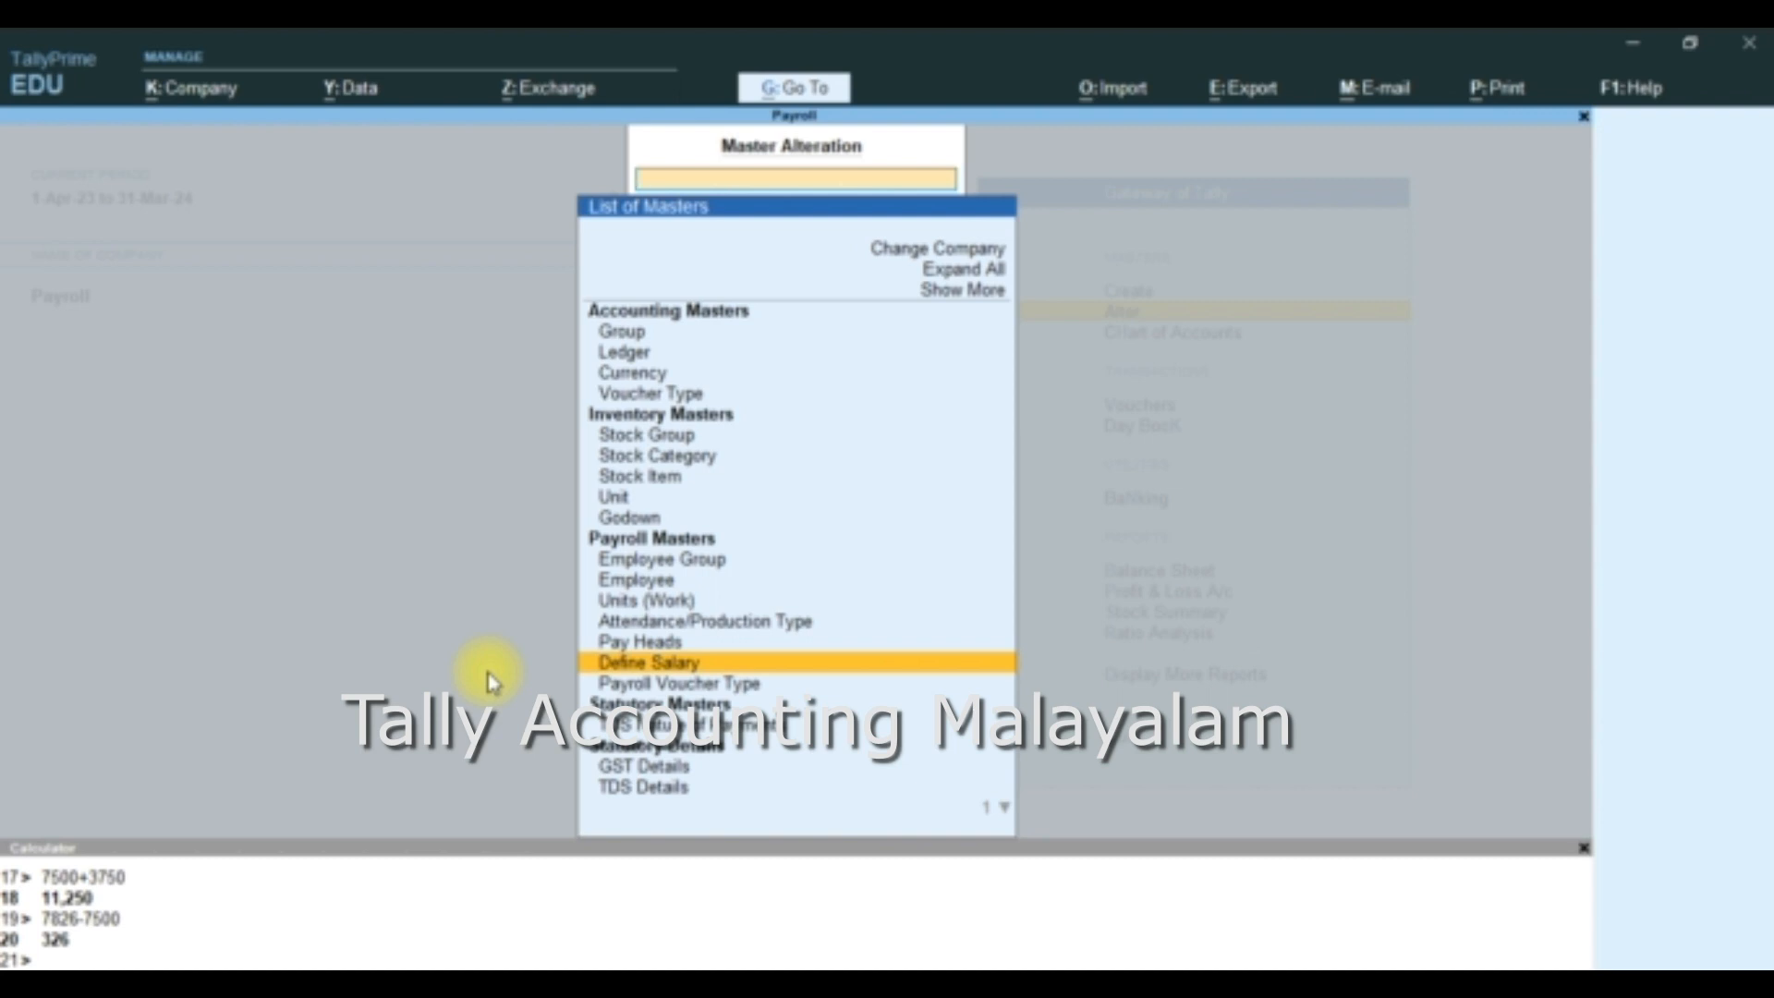
key("Return")
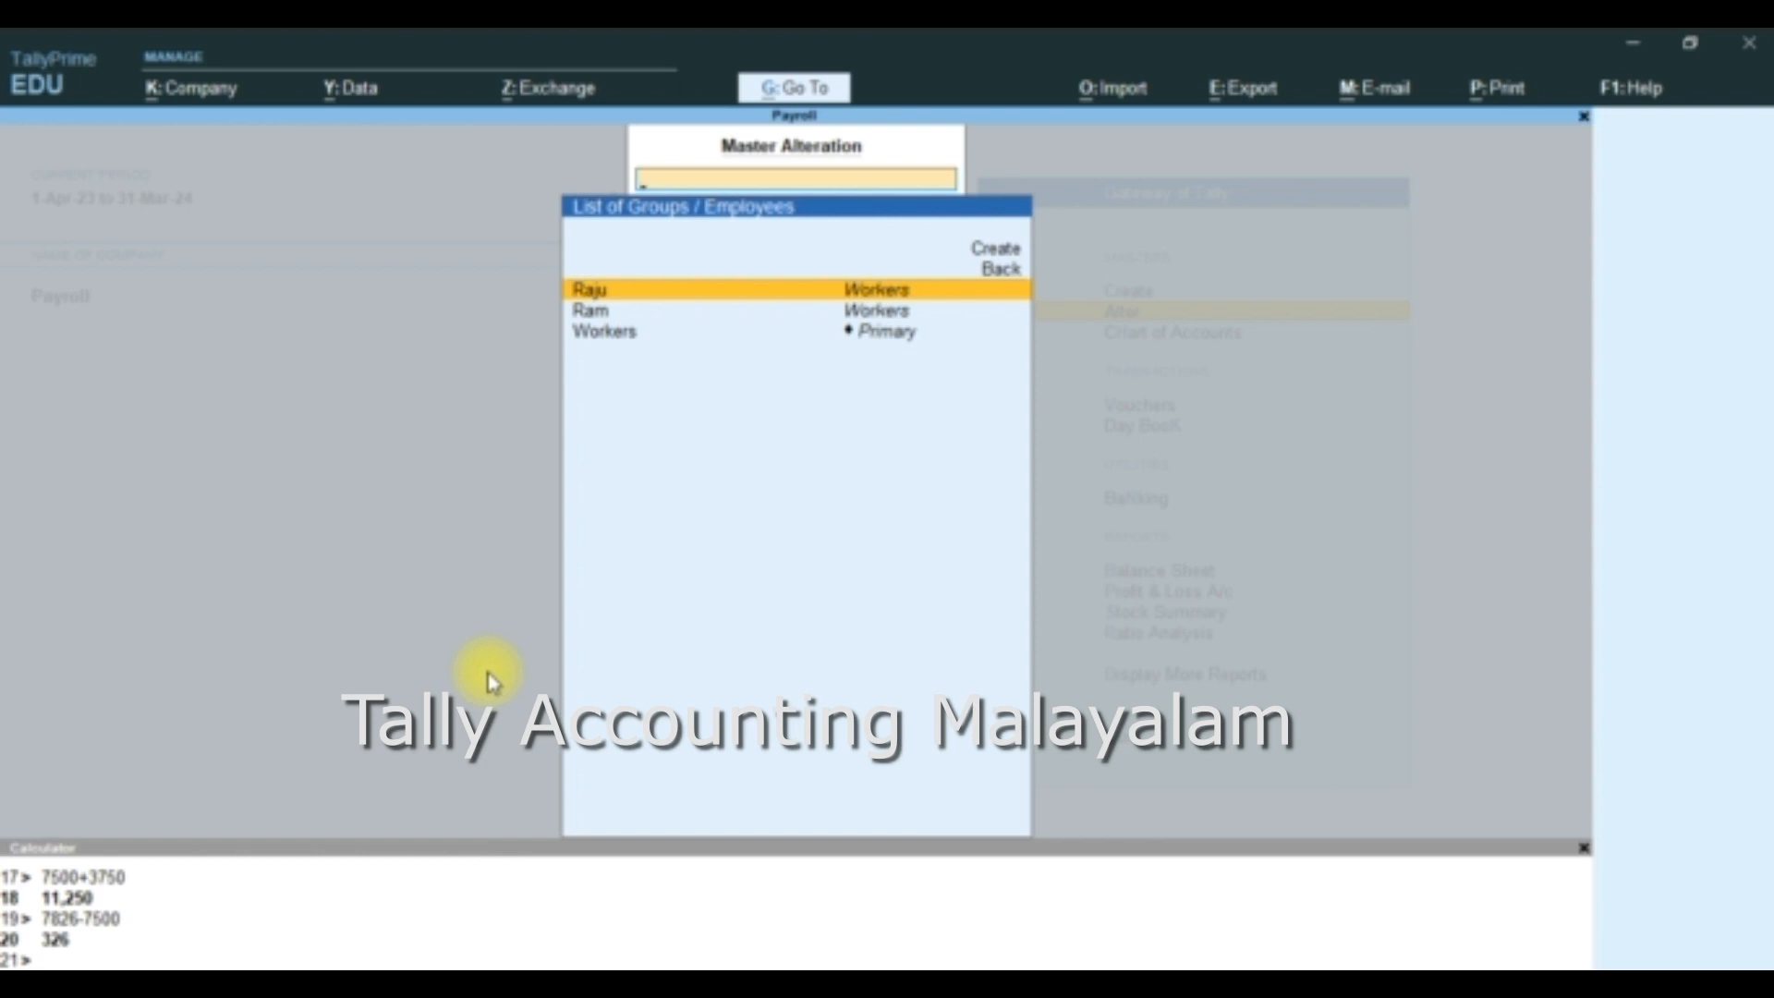
key("Return")
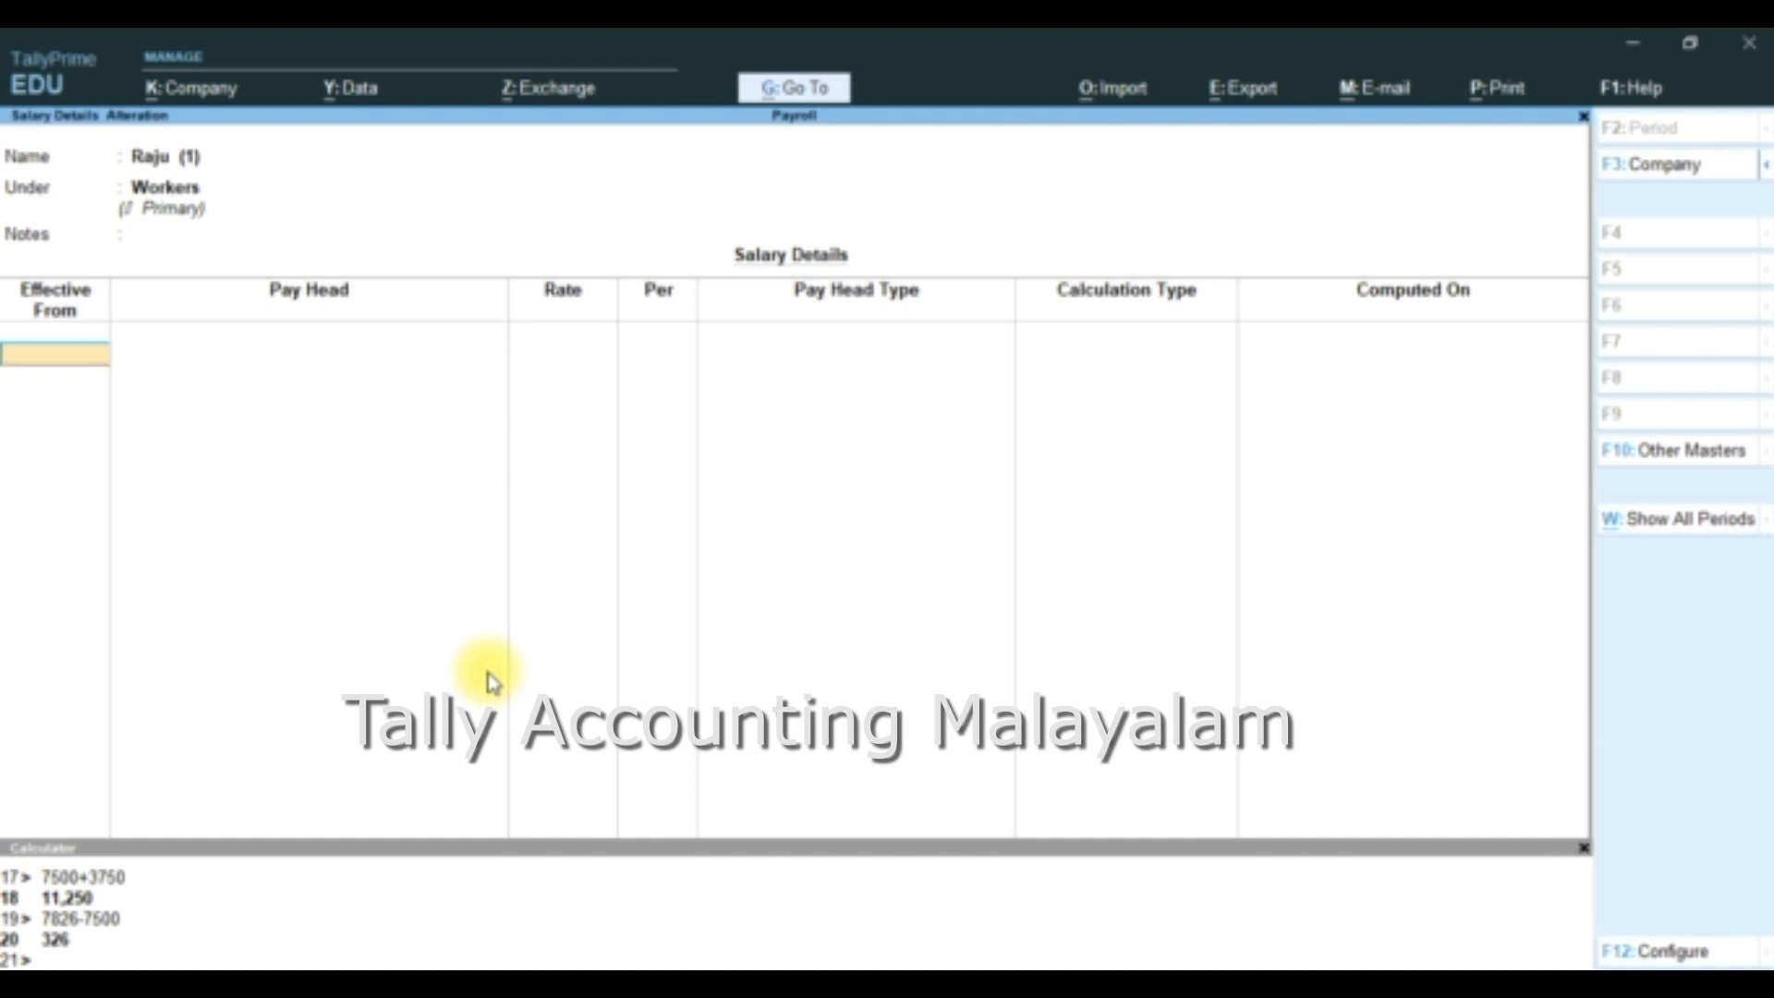
- Set the first employee's salary effective from 1-May-23 and add the Wages pay head at 50 per pc
type("1-May-23")
key("Return")
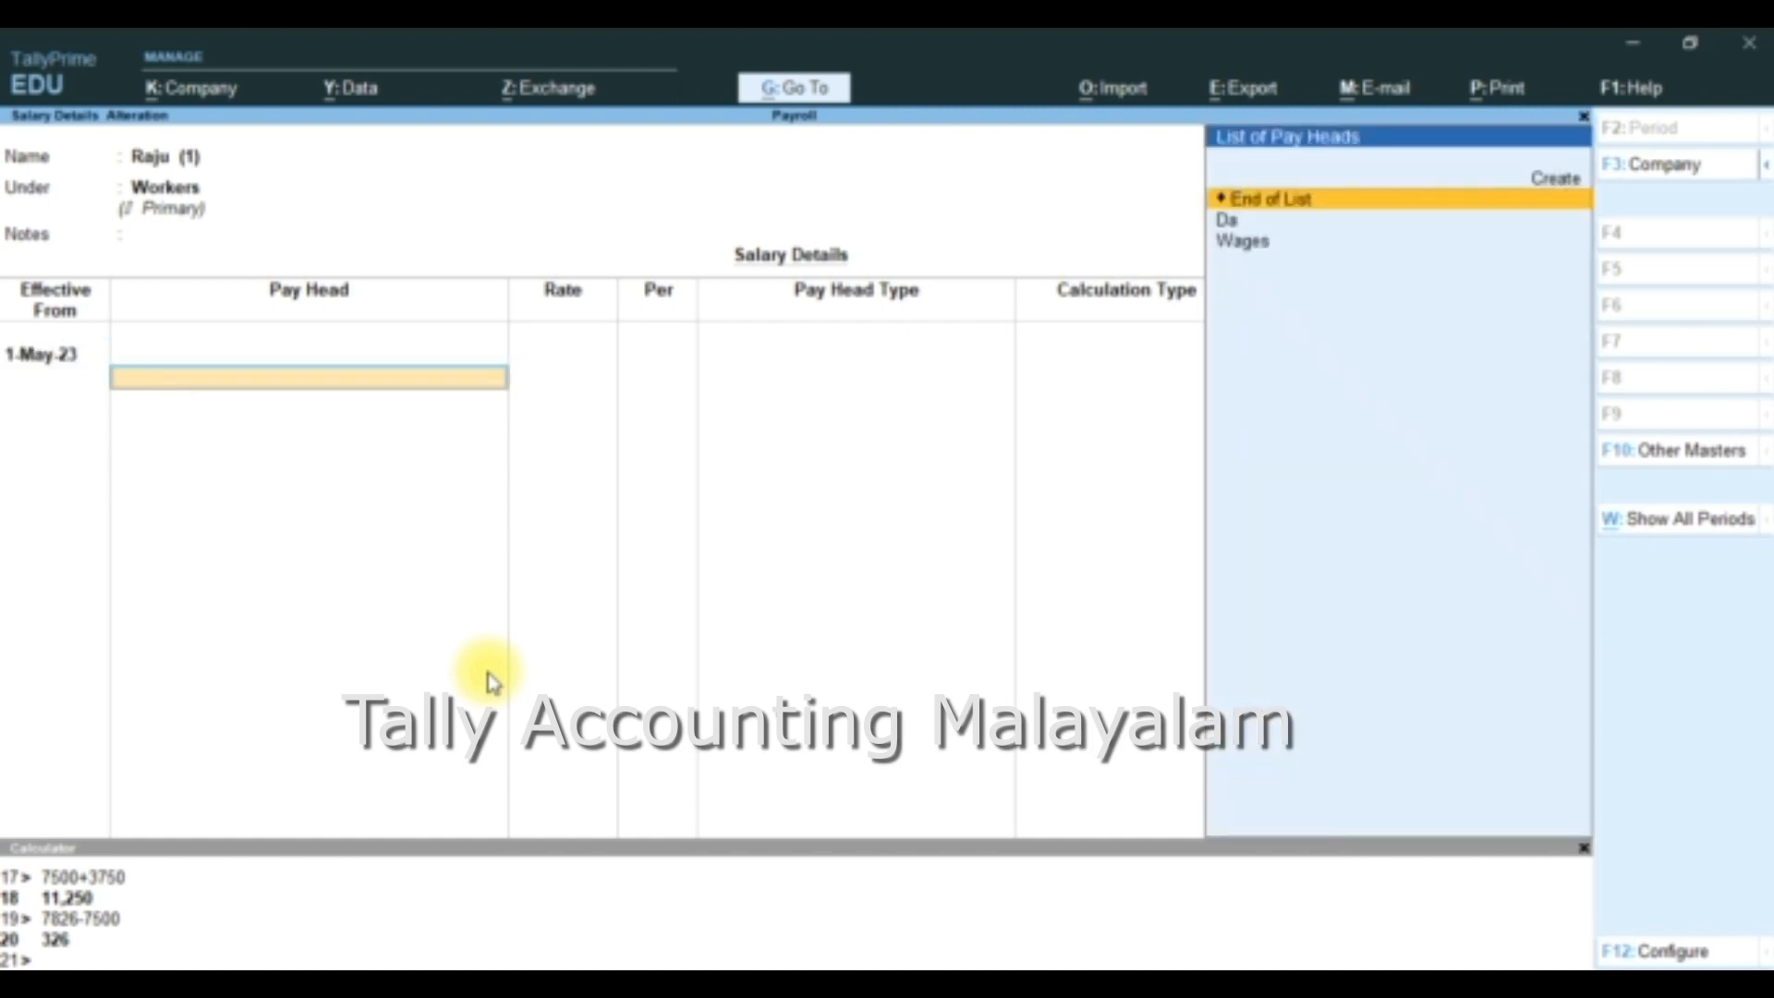
key("Down")
key("Down")
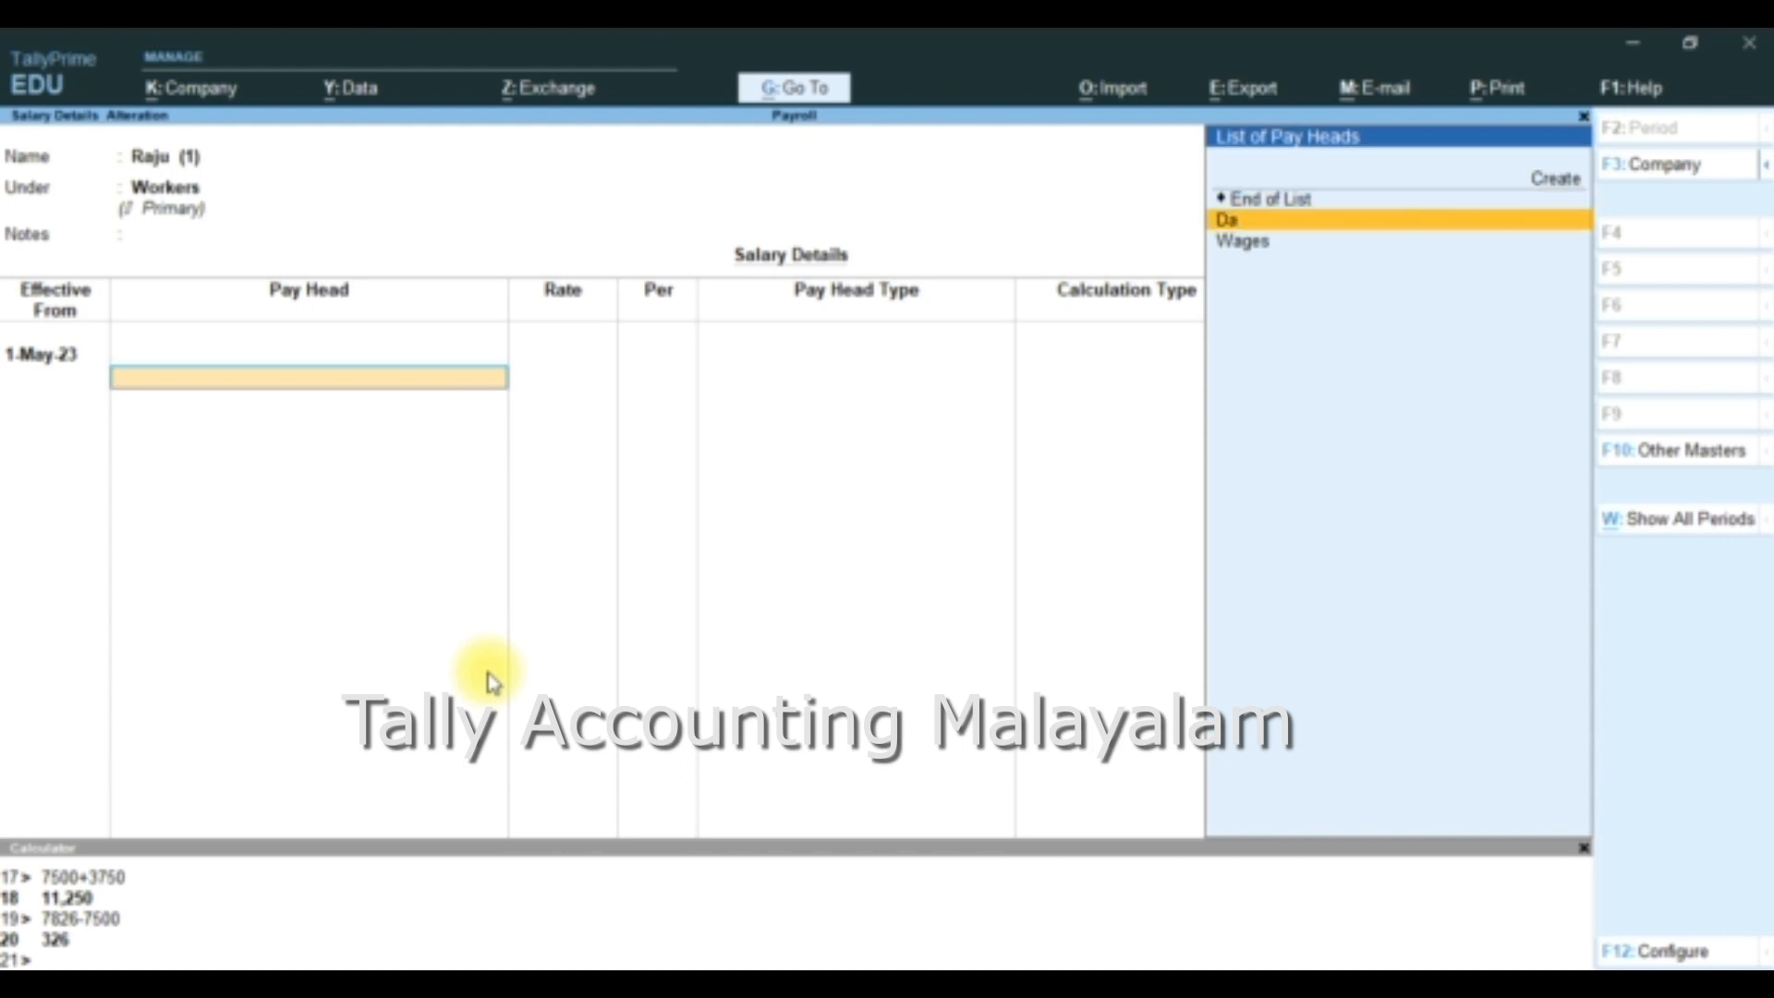
key("Return")
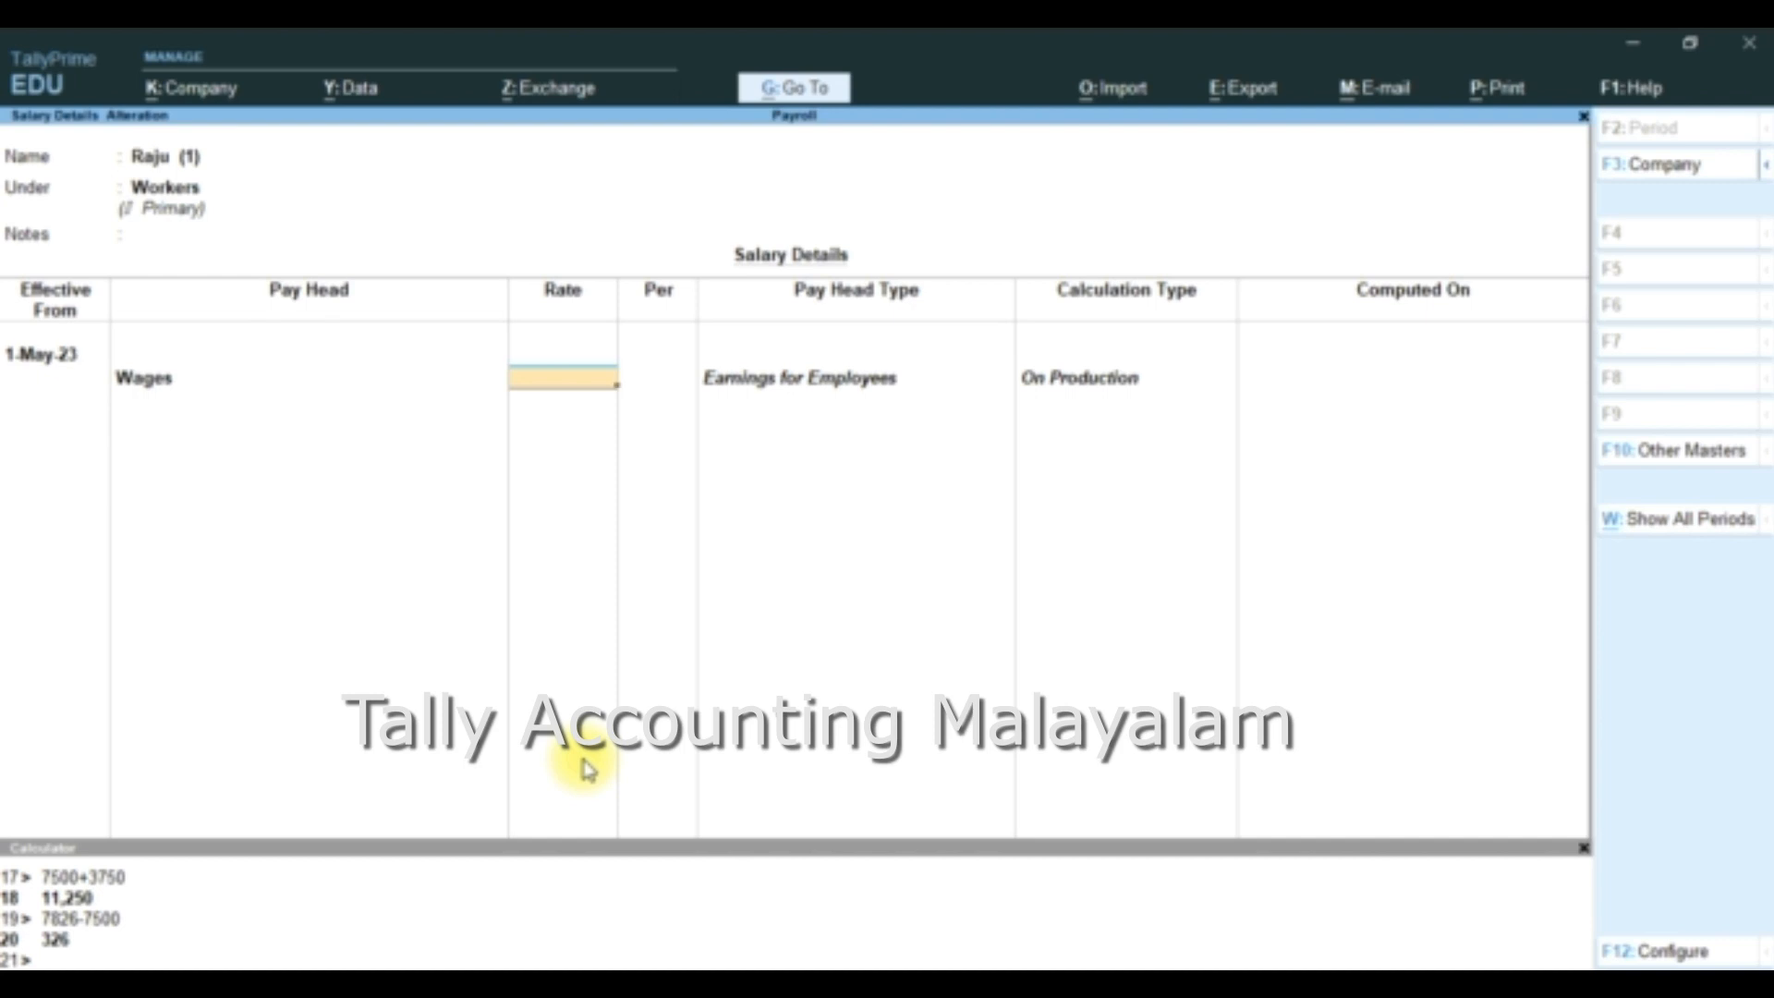
type("50")
key("Return")
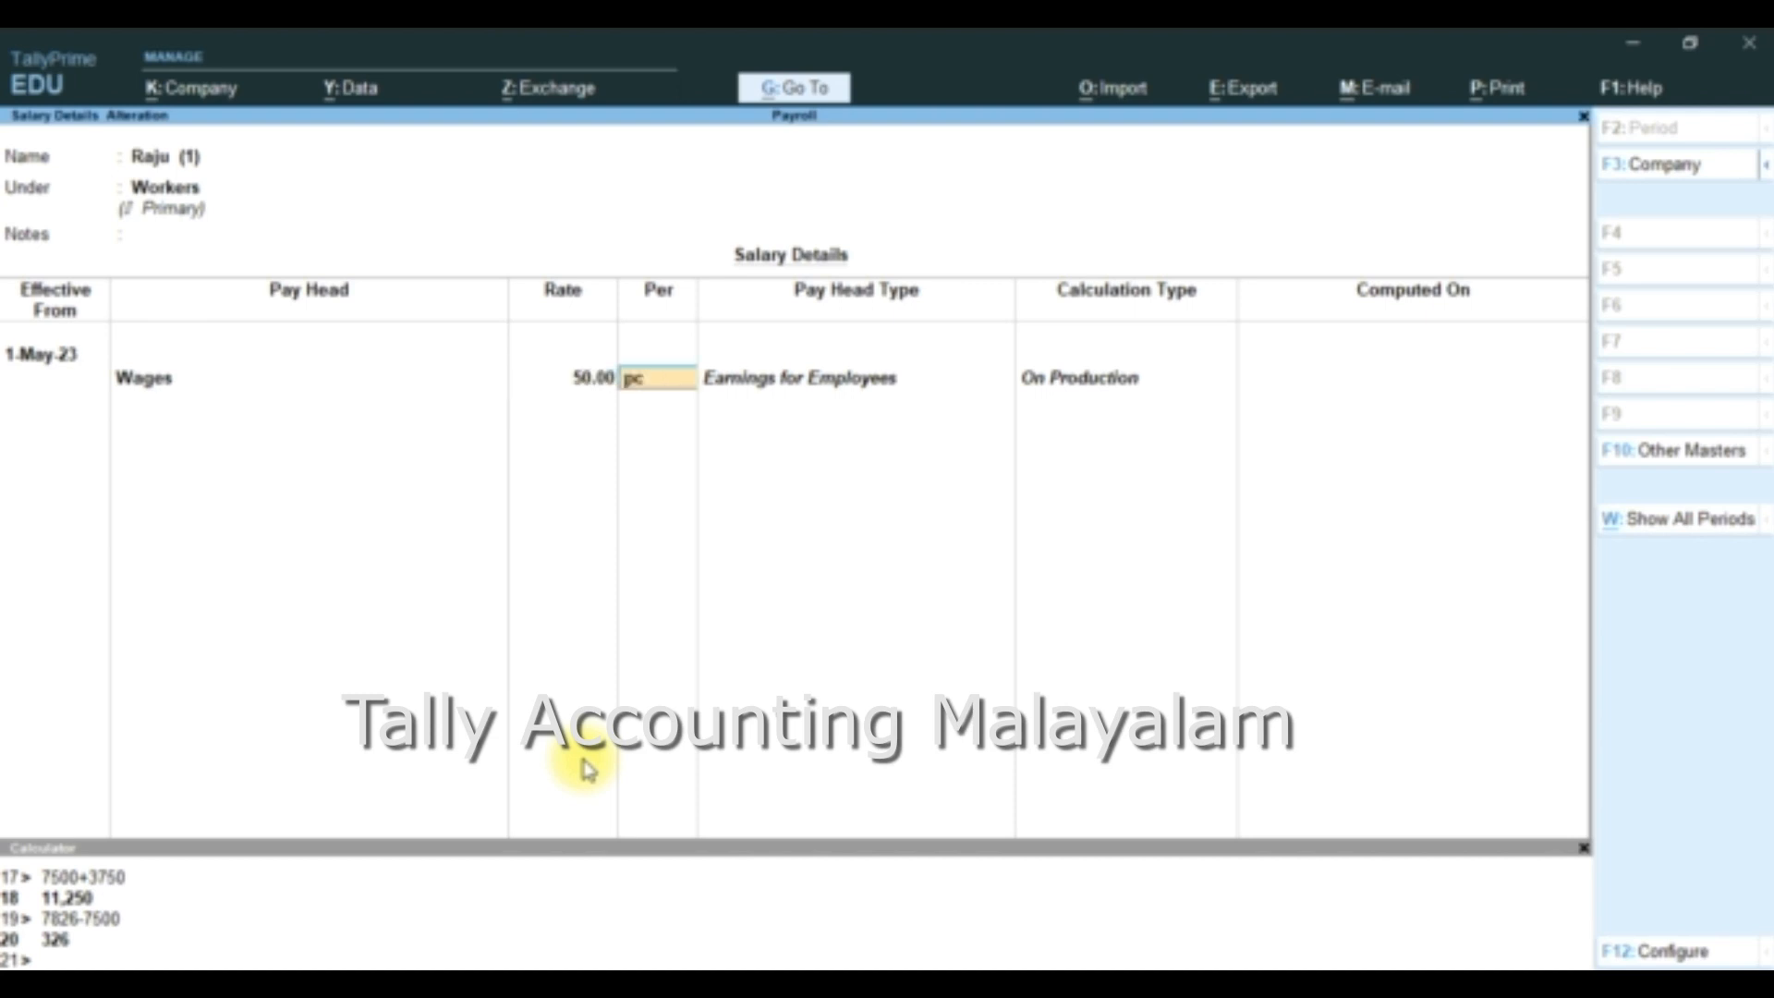
key("Return")
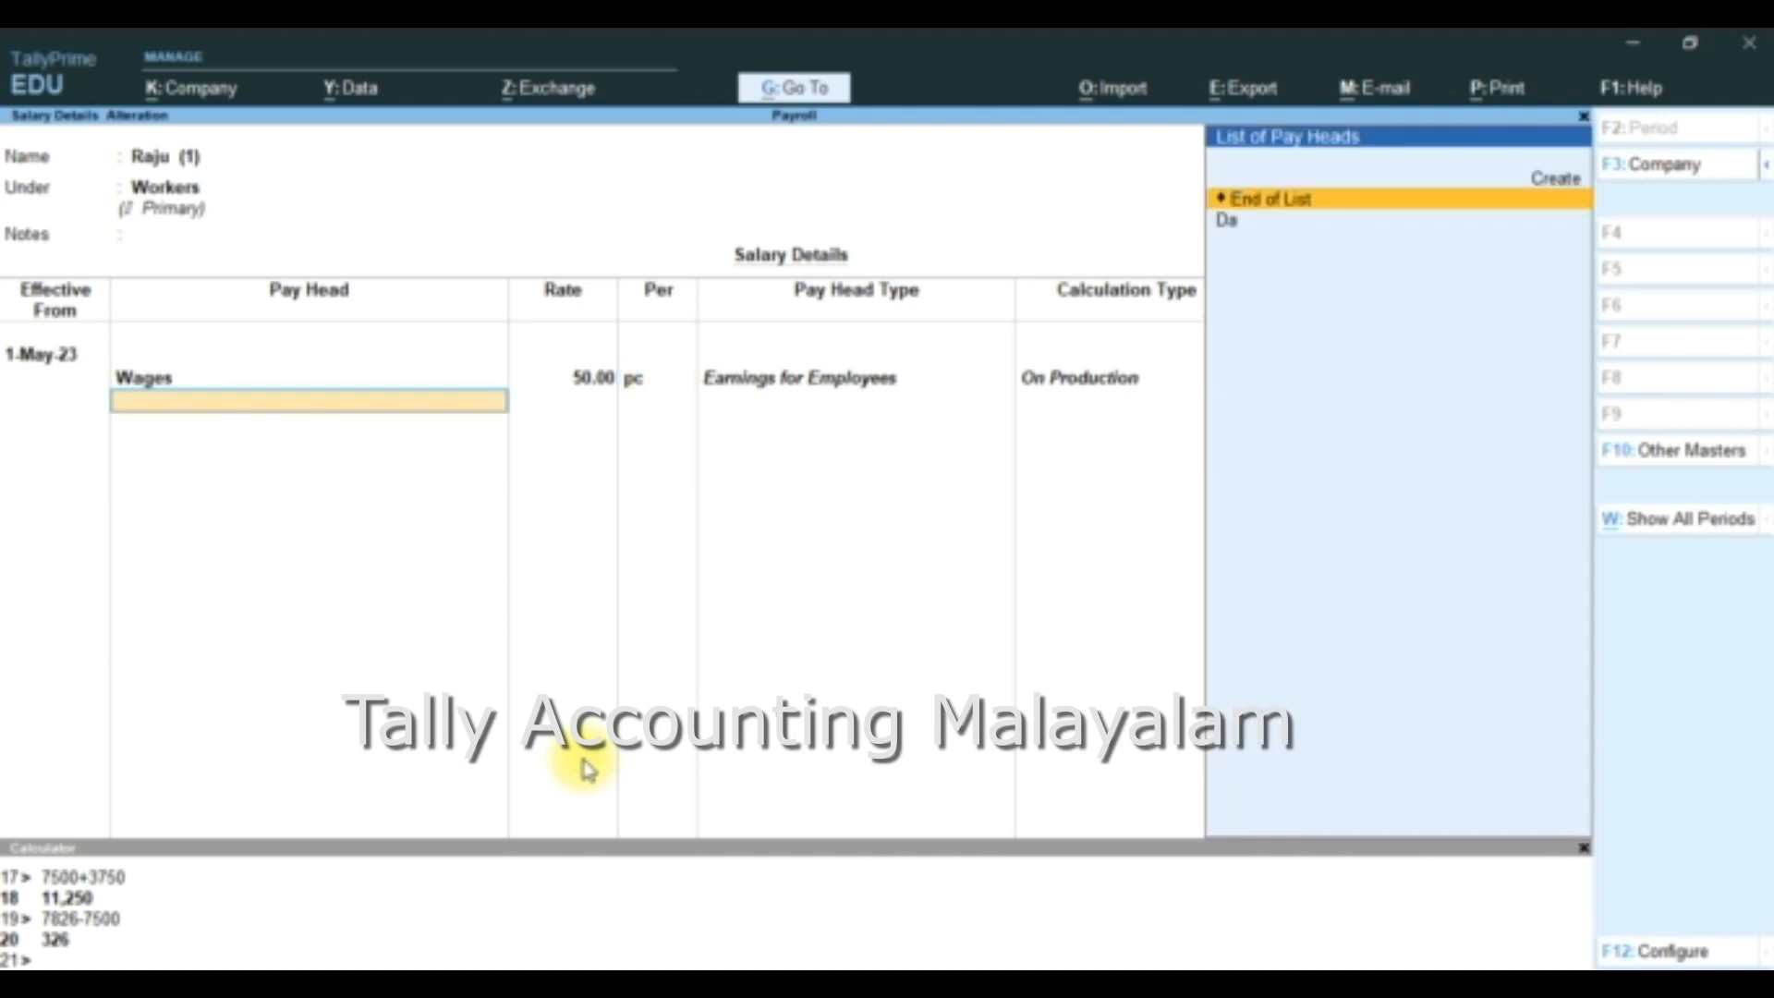
- Add the Da pay head at 500 per month to the first employee's salary and save the salary details
key("Down")
key("Return")
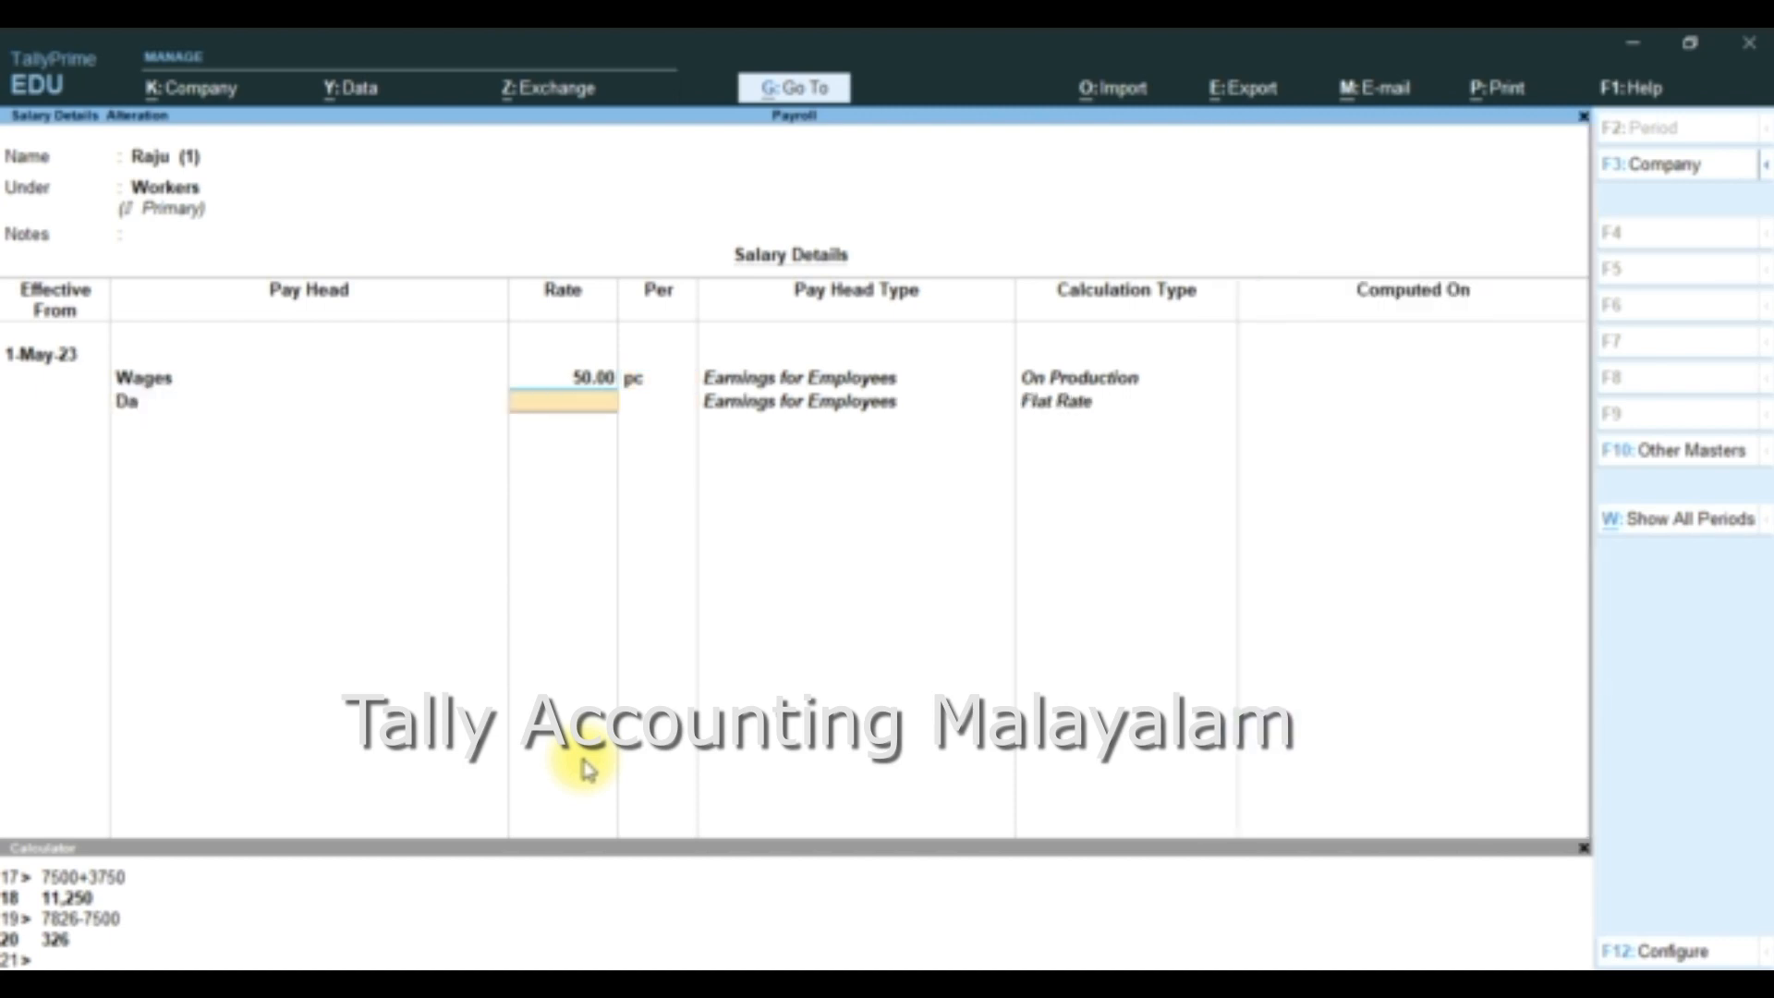
type("500")
key("Return")
key("Return")
key("Return")
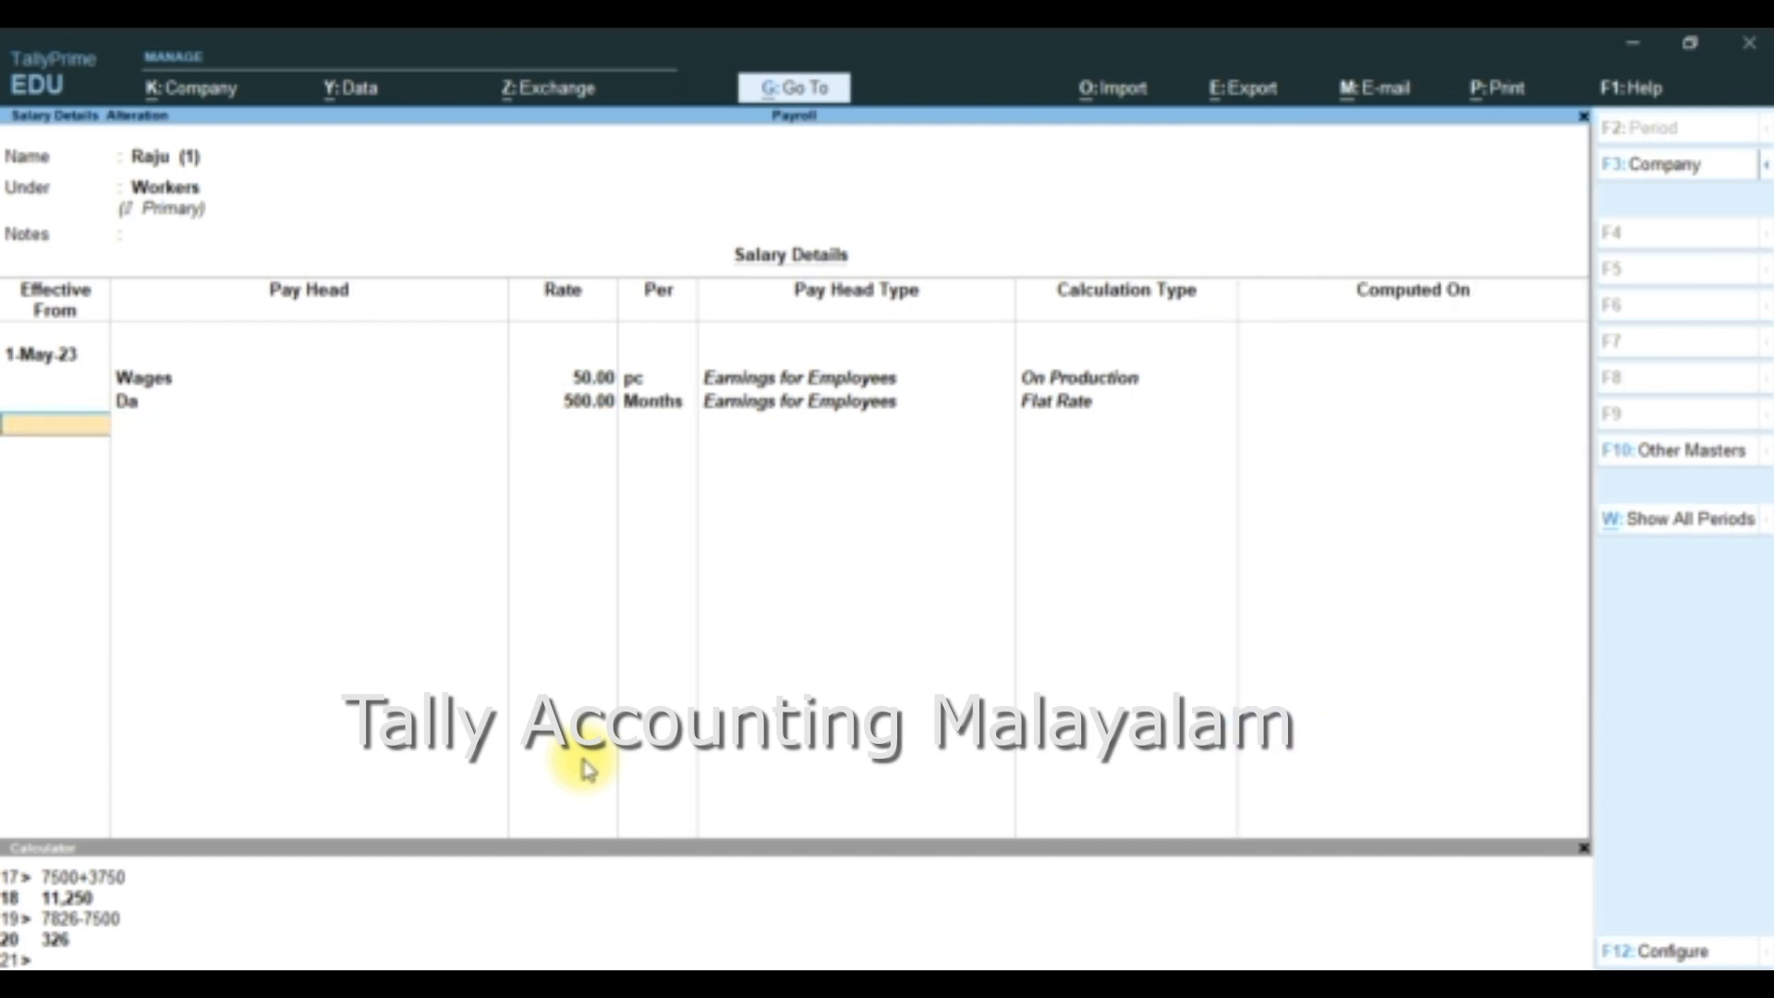
key("Return")
key("Return")
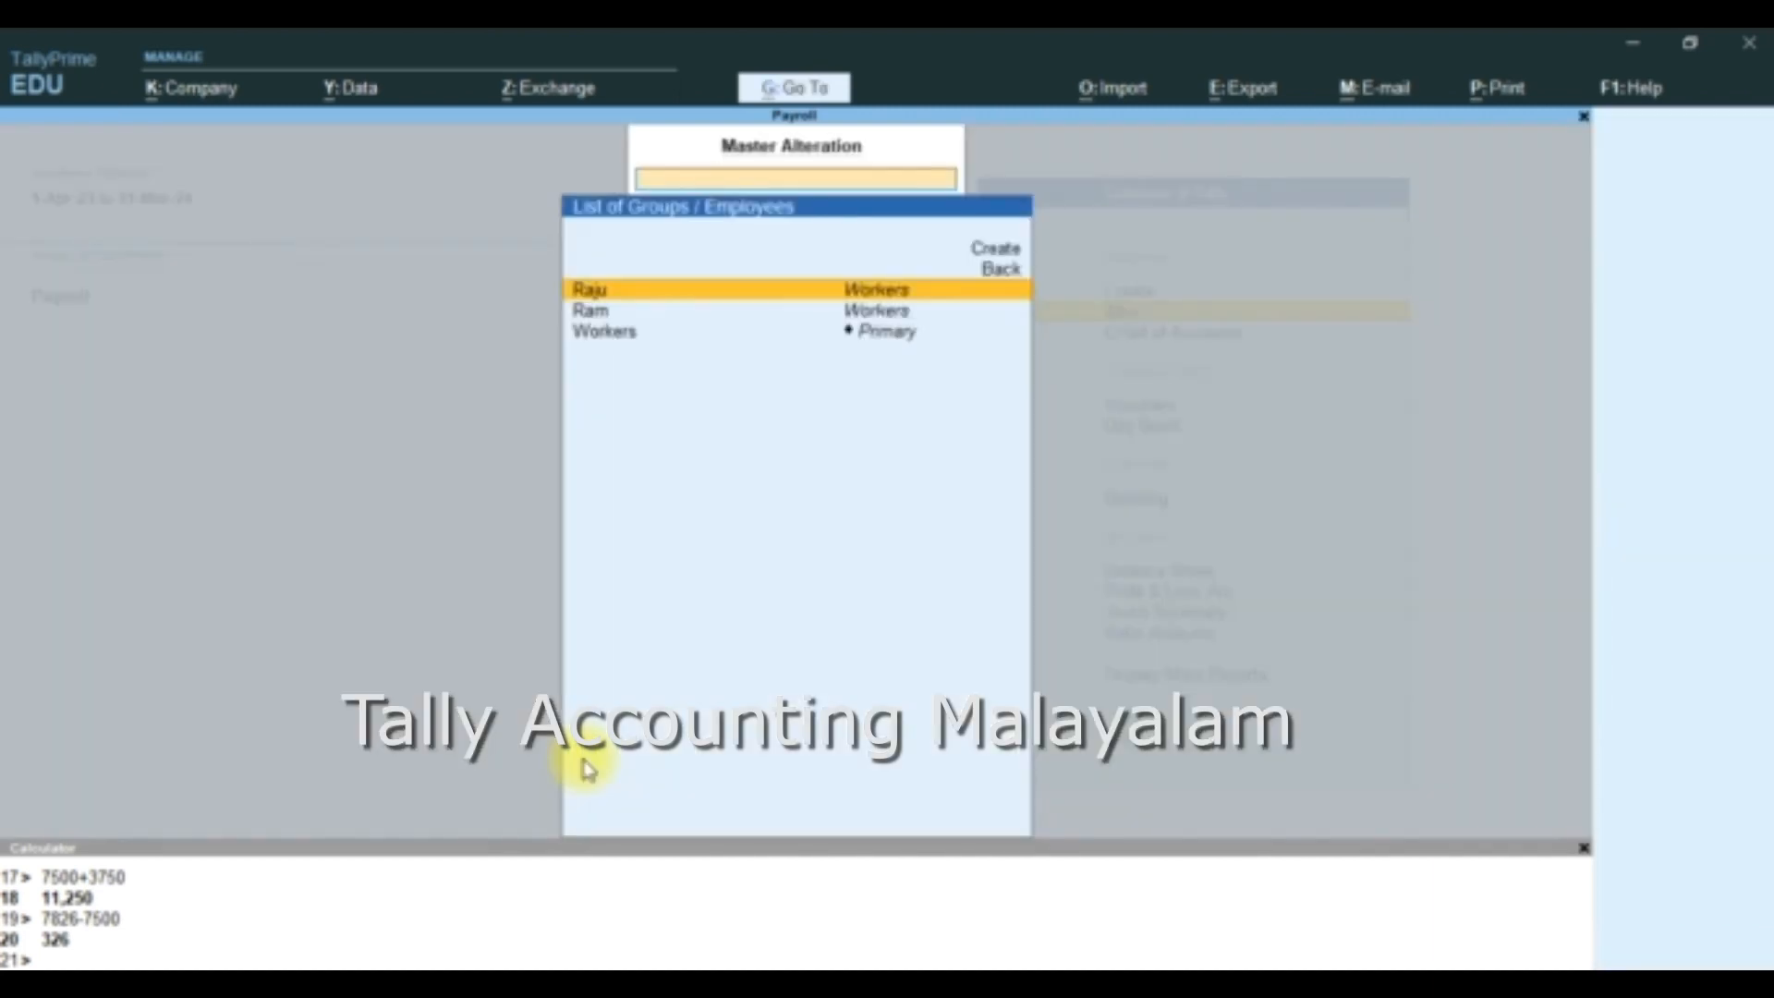
- Open the salary definition of the second employee in the Workers group and set its effective date to 1-May-23
key("Down")
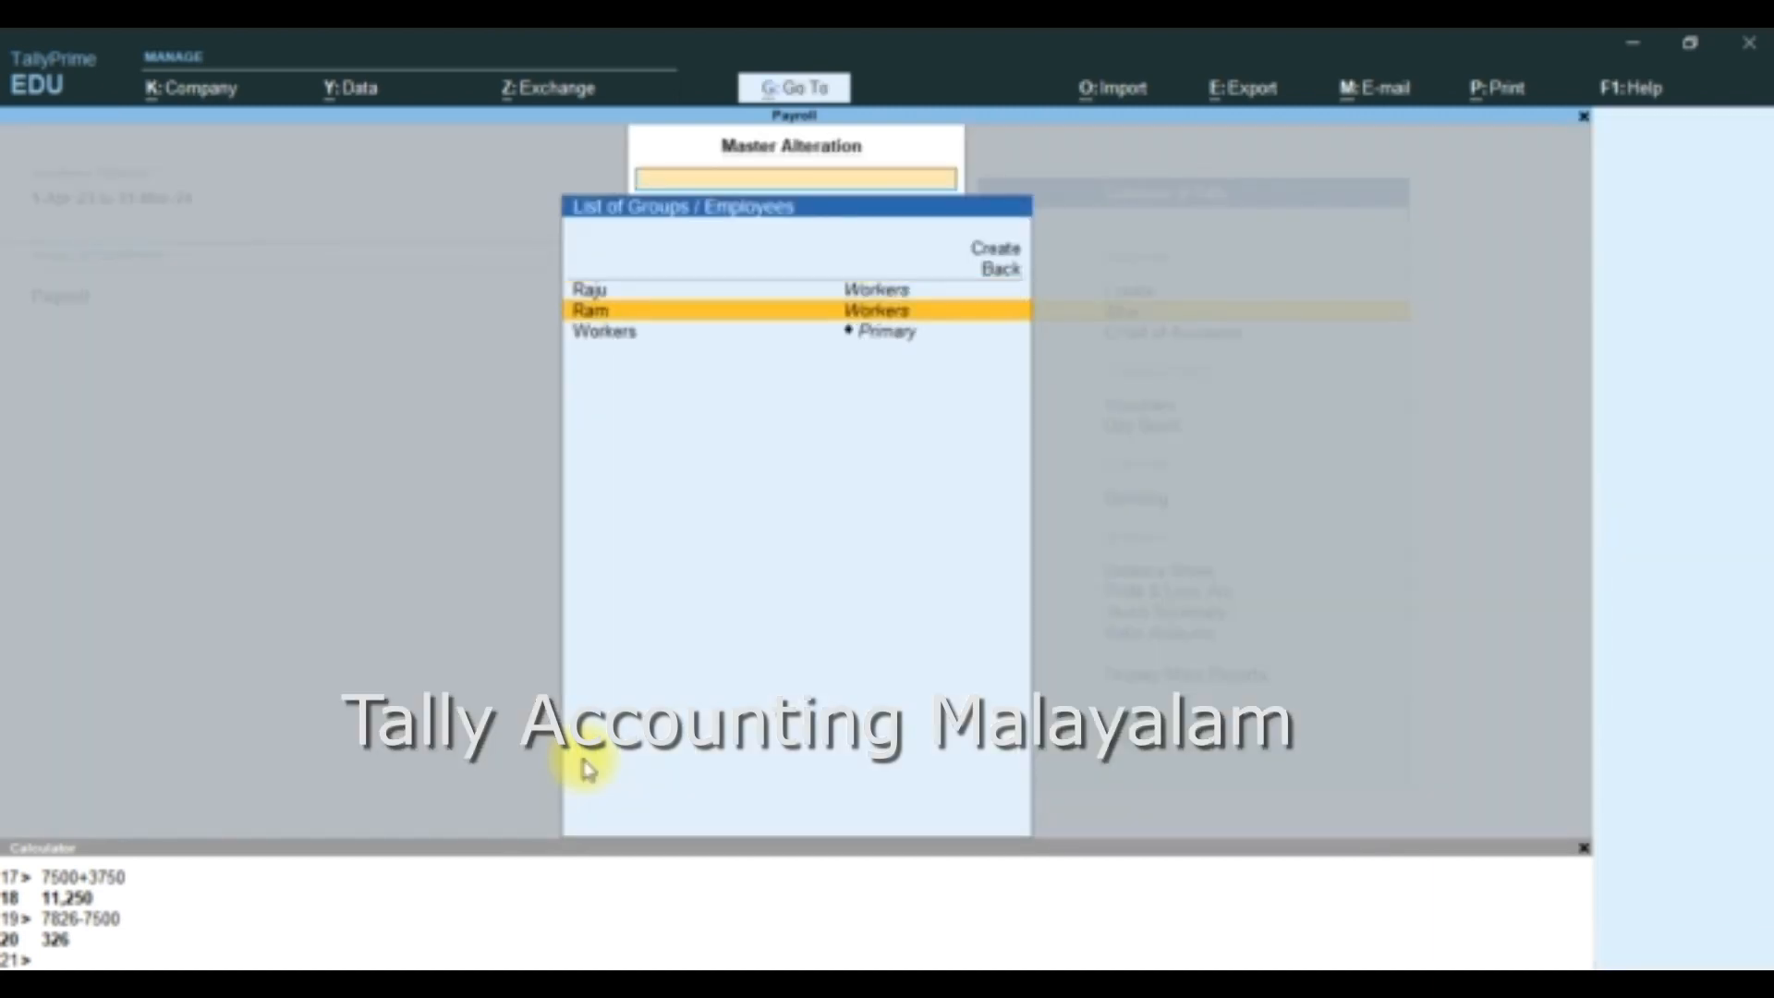
key("Return")
type("1")
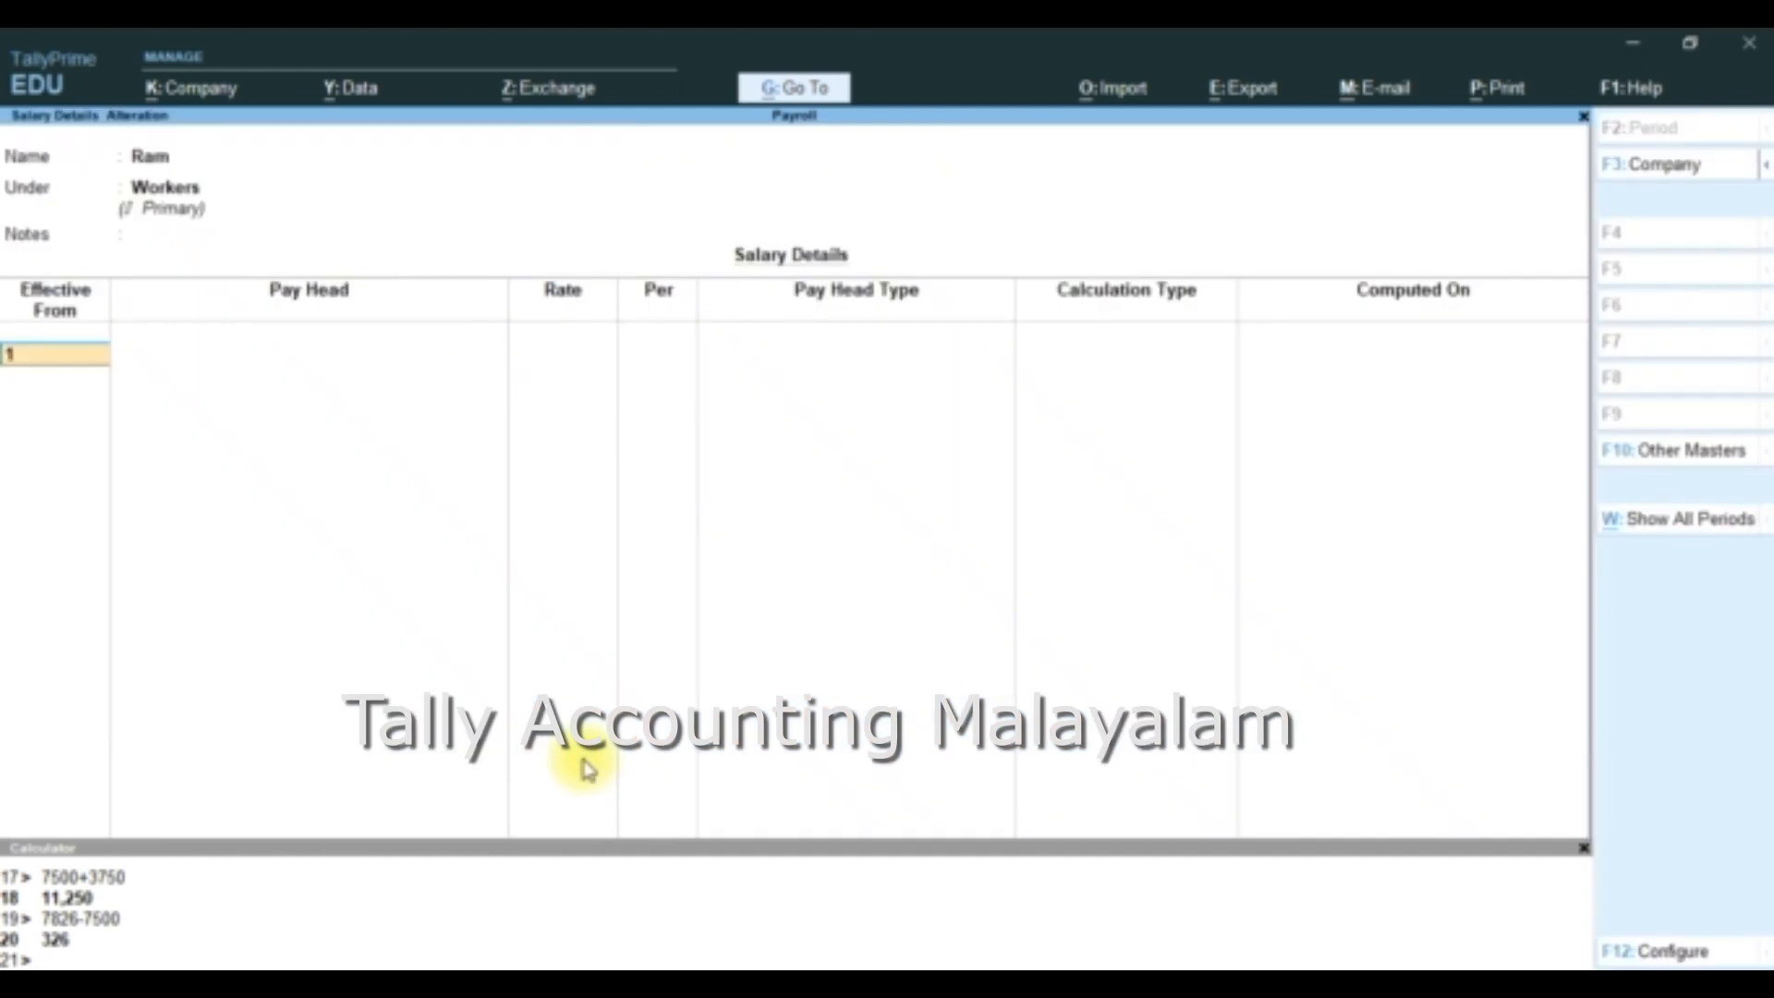
type("-5")
key("Return")
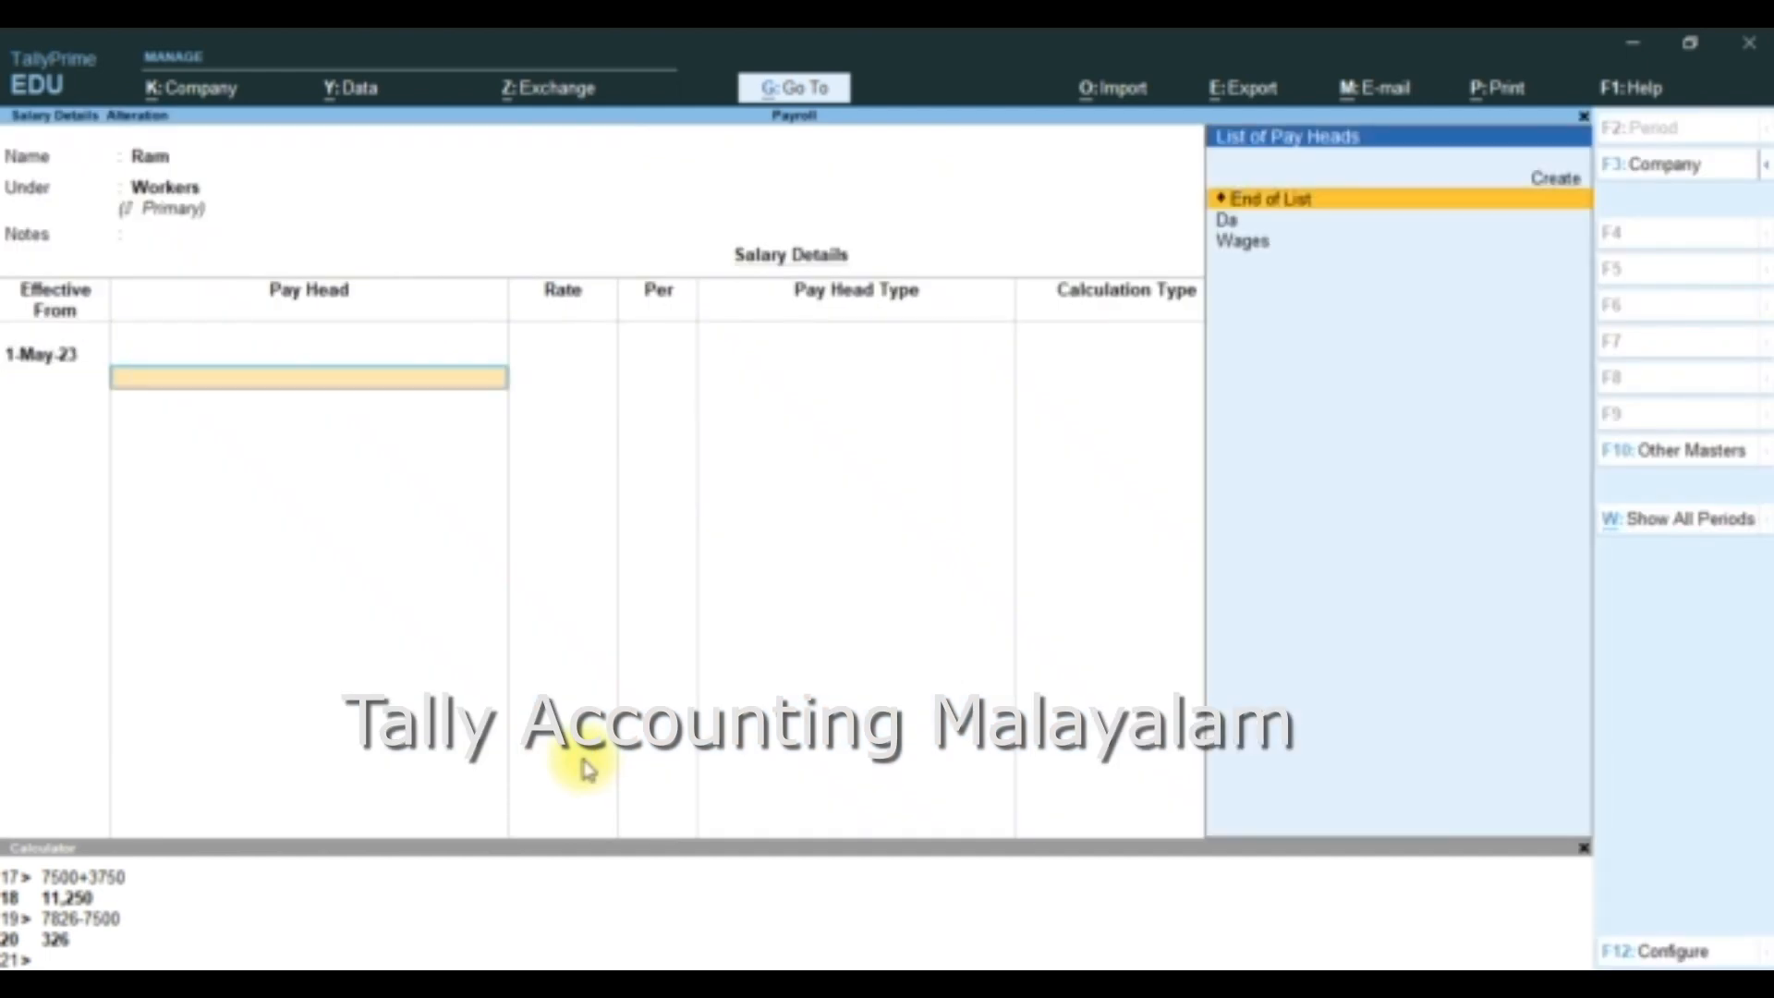
- Add the Wages pay head at 50 per pc to the second employee's salary
key("Down")
key("Down")
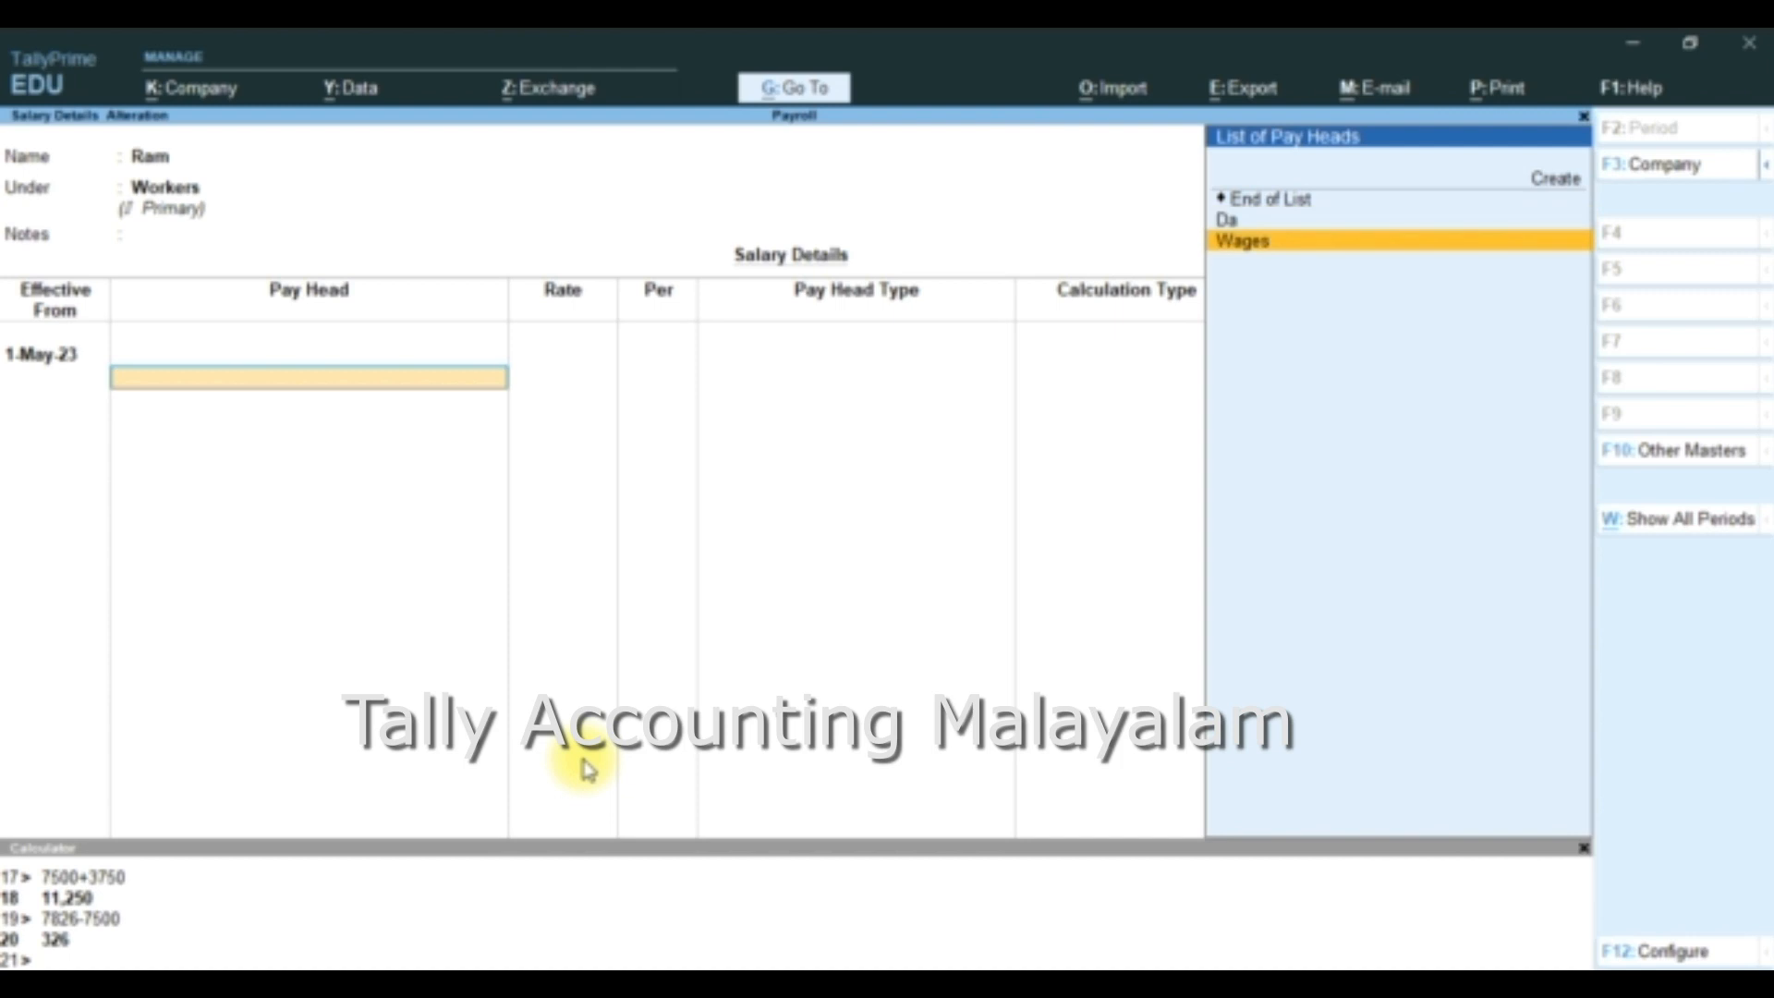
key("Return")
type("50")
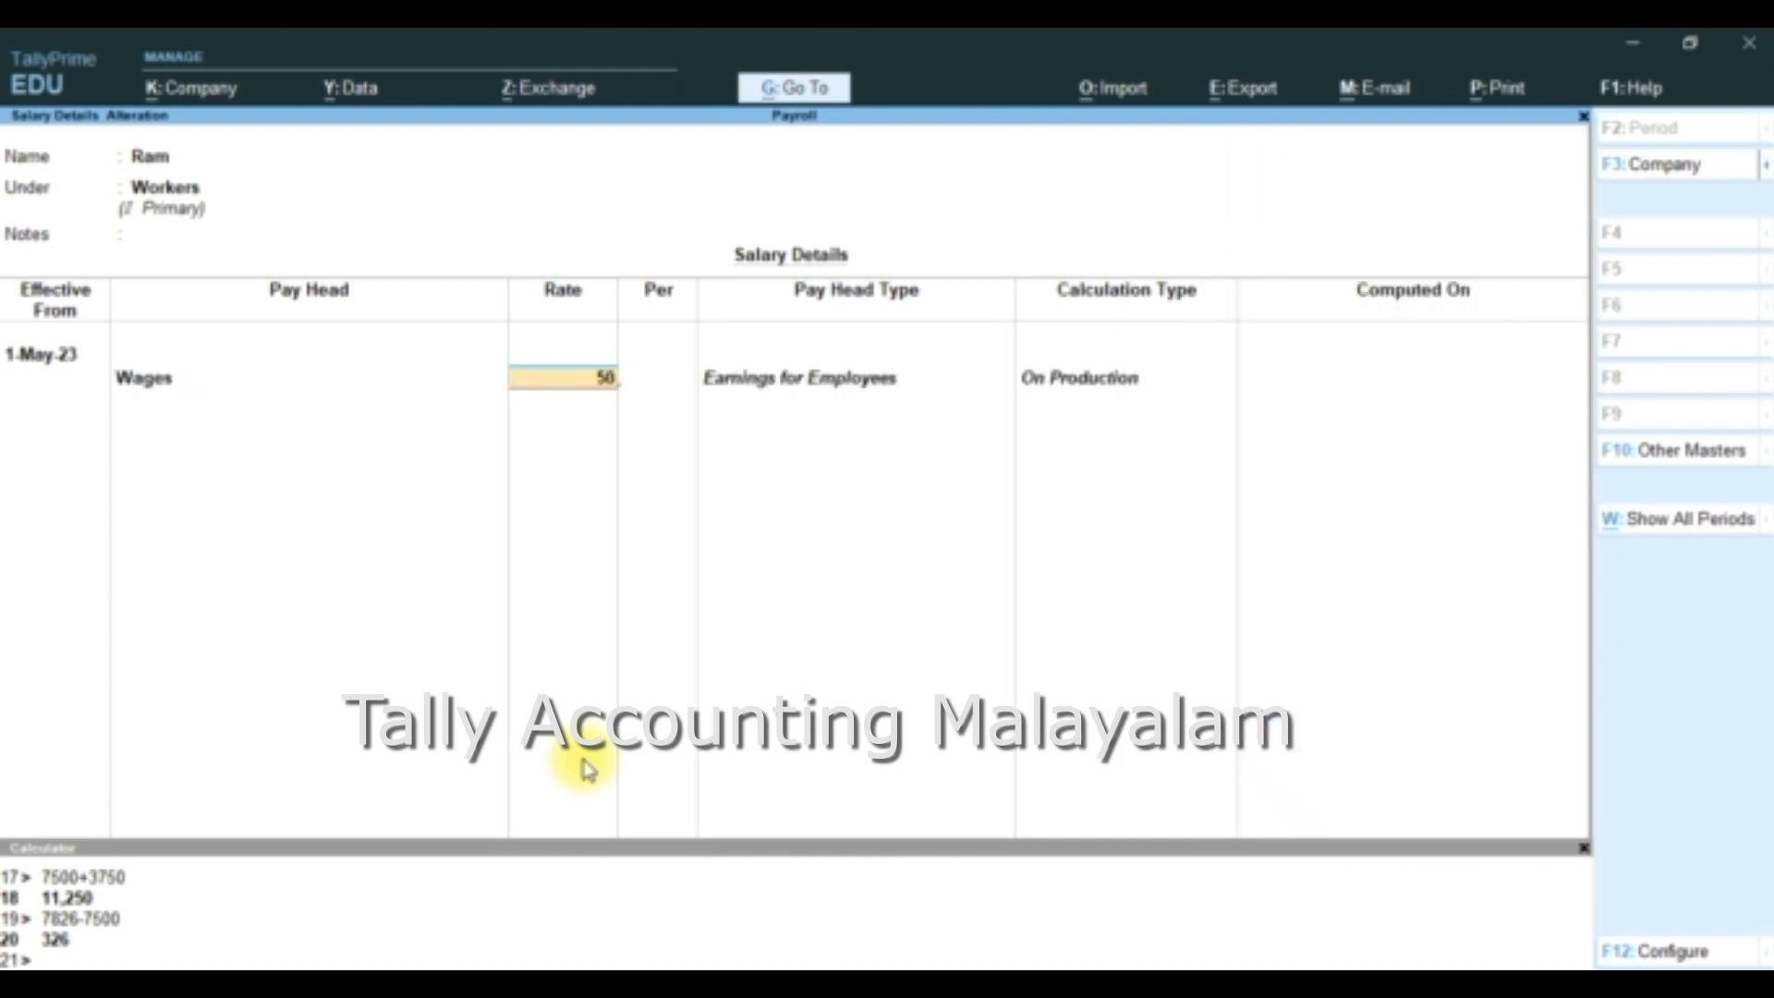
key("Return")
key("Return")
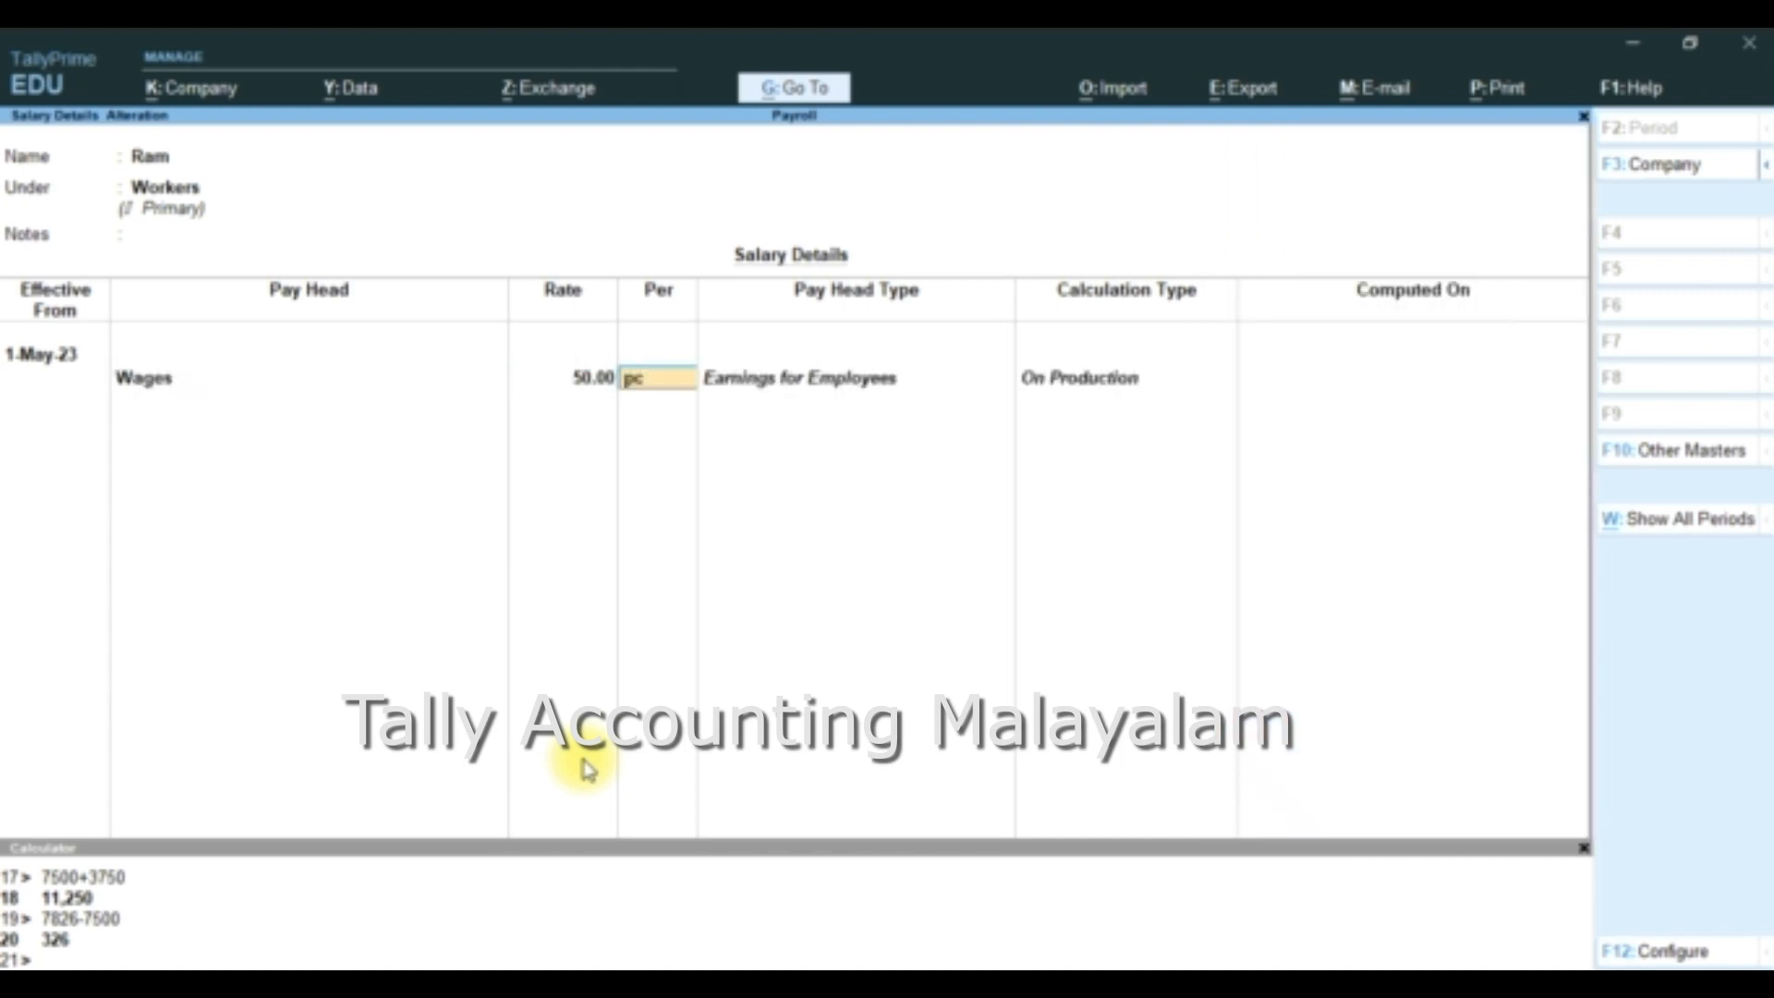
- Add the Da pay head at 350 per month to the second employee's salary and save the salary details
key("Down")
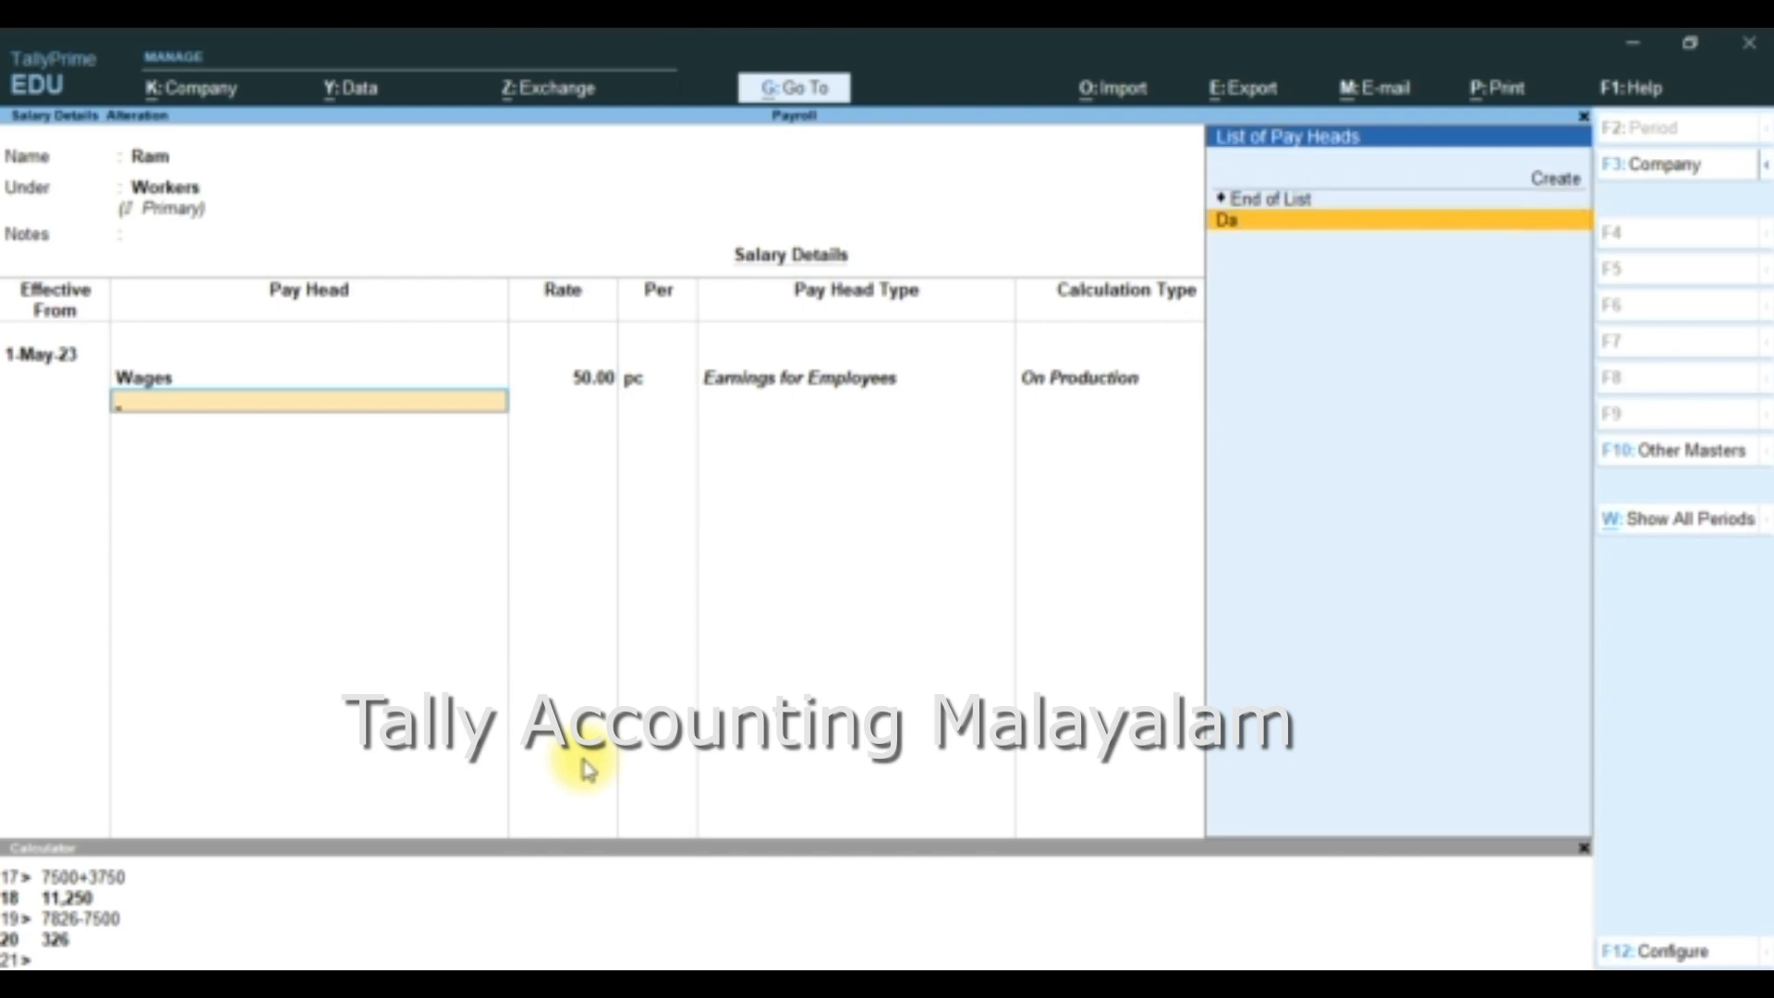
key("Return")
type("350")
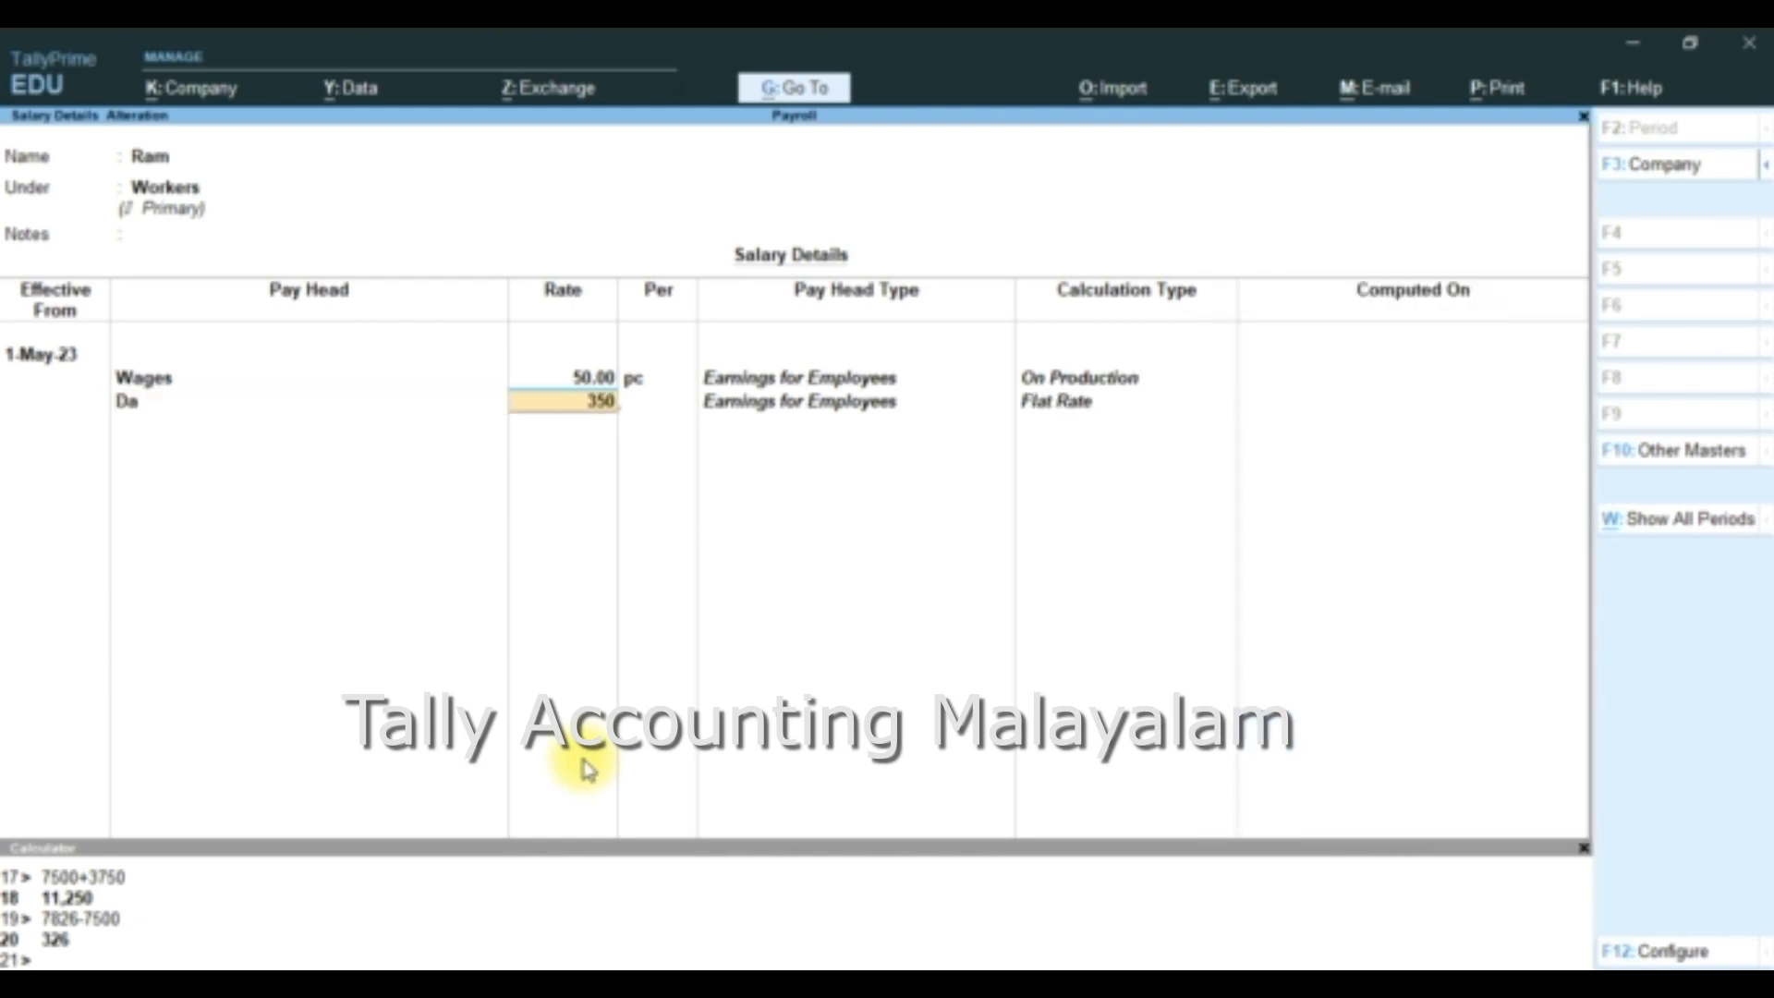
key("Return")
key("Return")
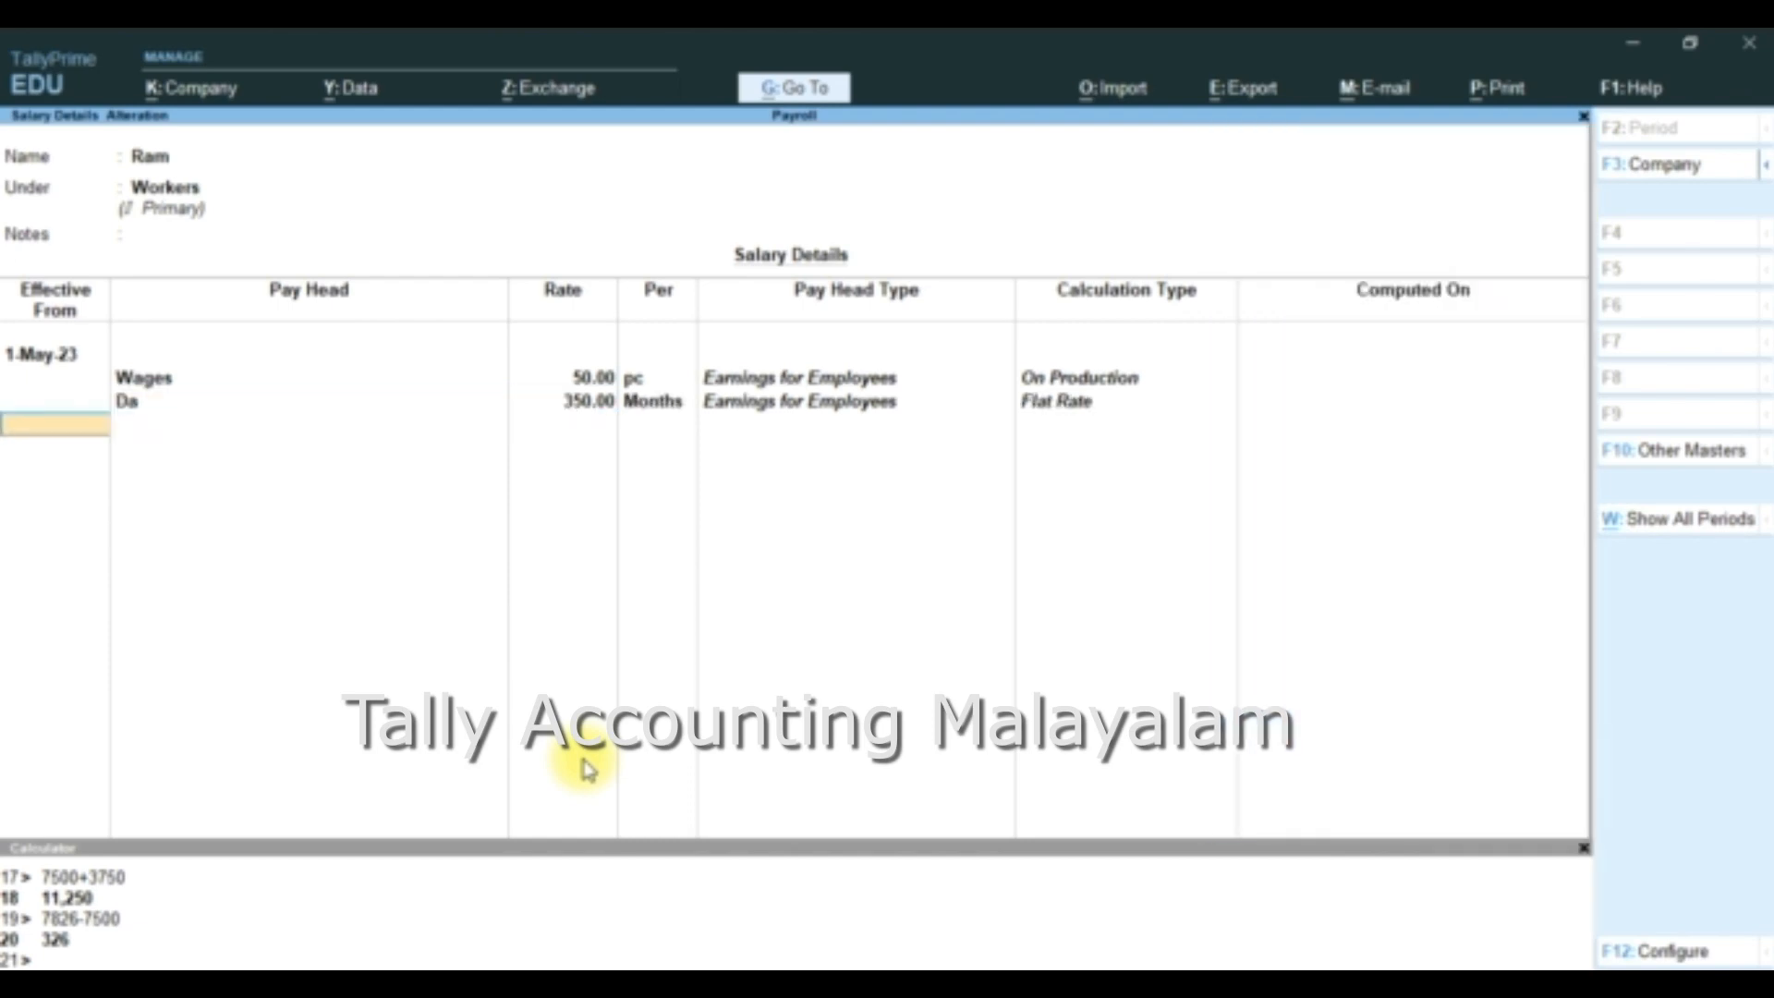
key("Return")
key("Return")
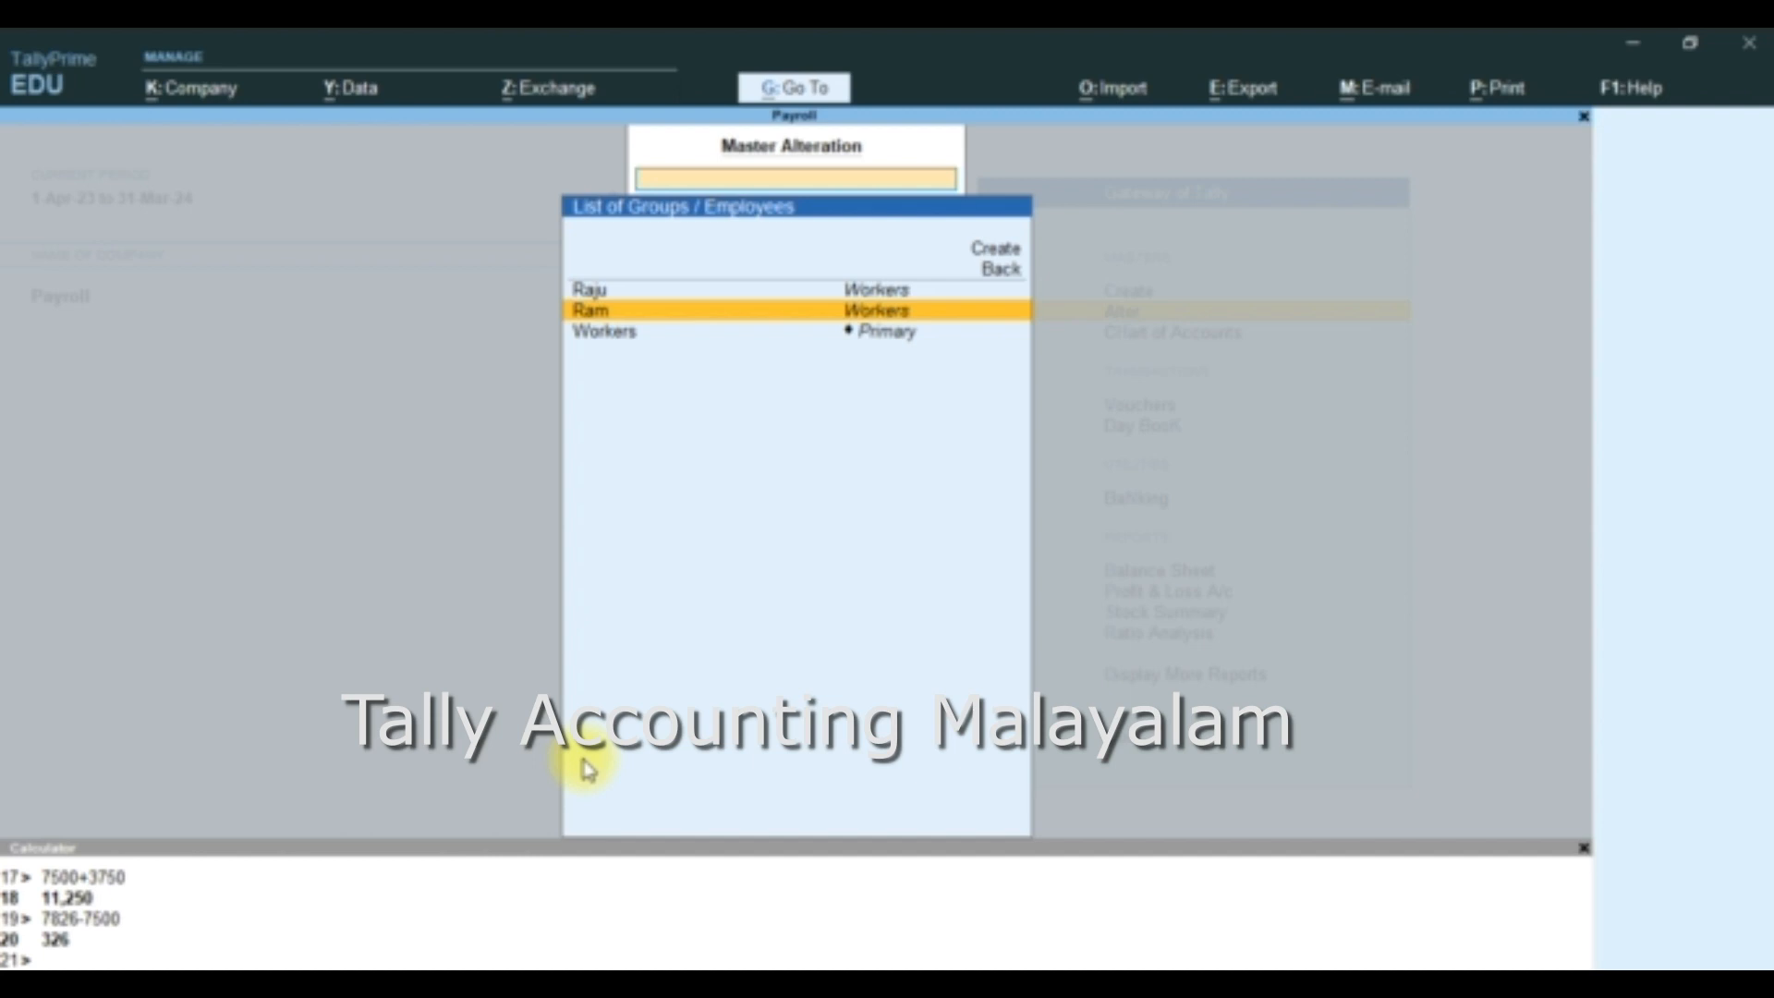
- Leave the master alteration list and start a new Attendance voucher
key("Escape")
key("Escape")
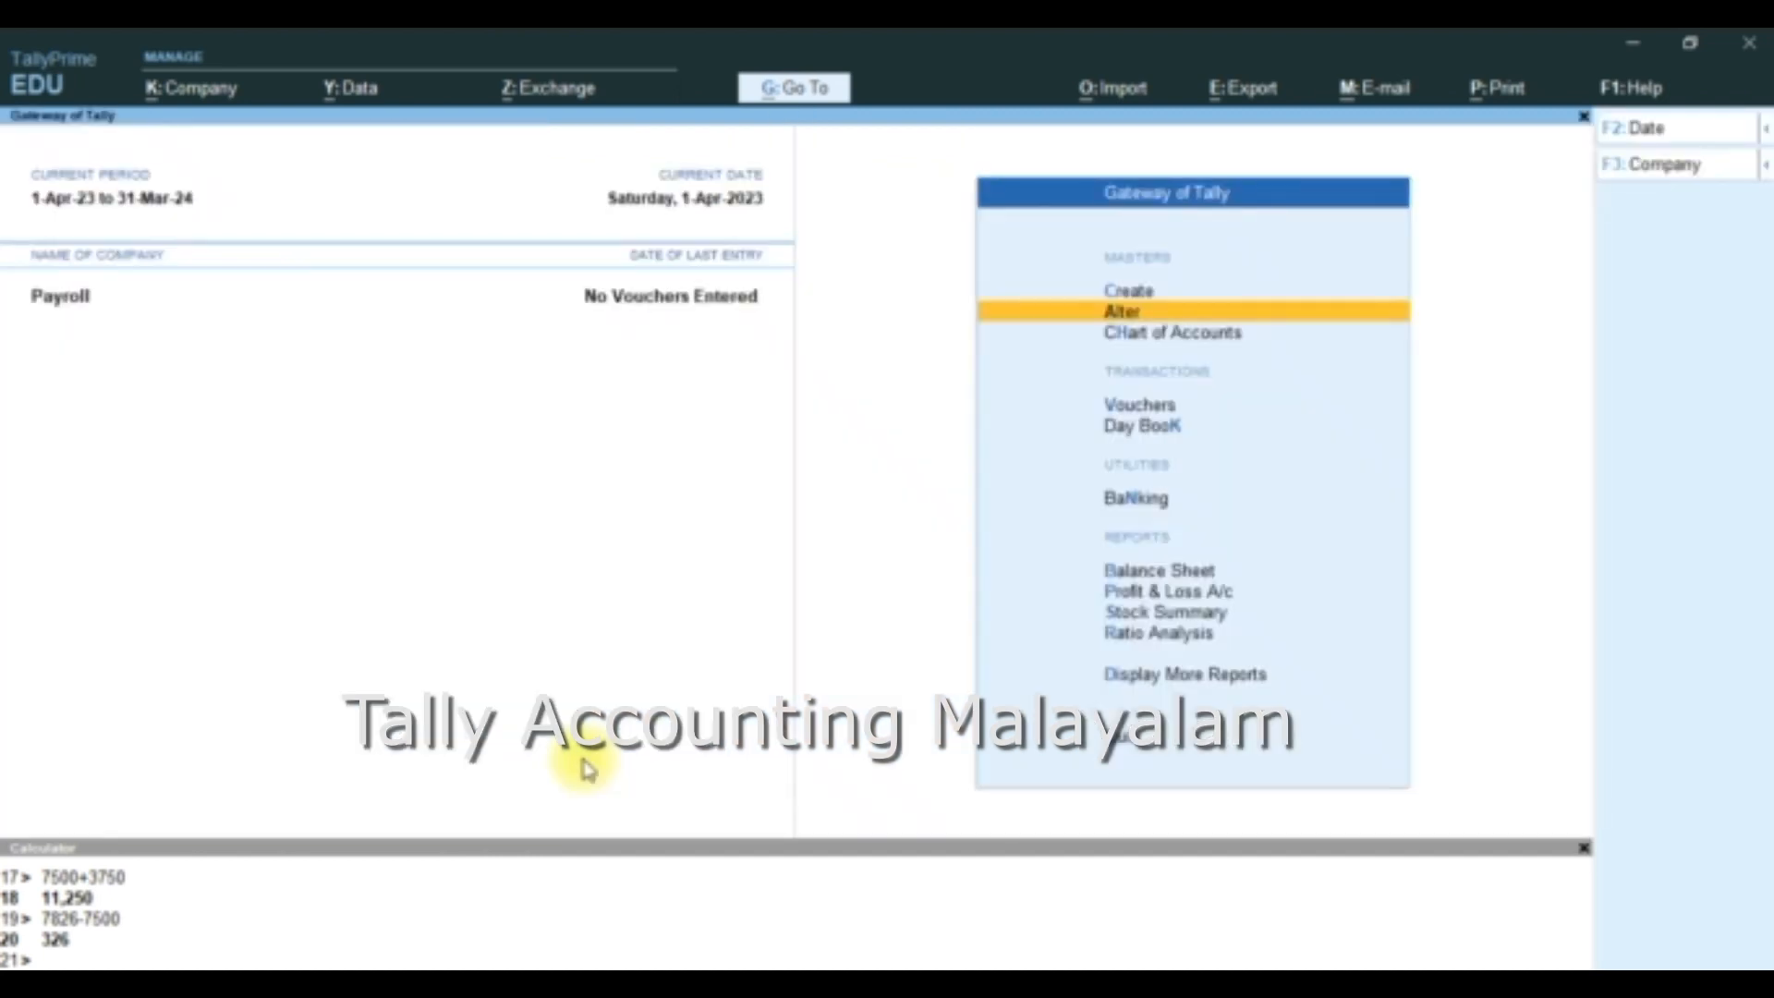
key("Escape")
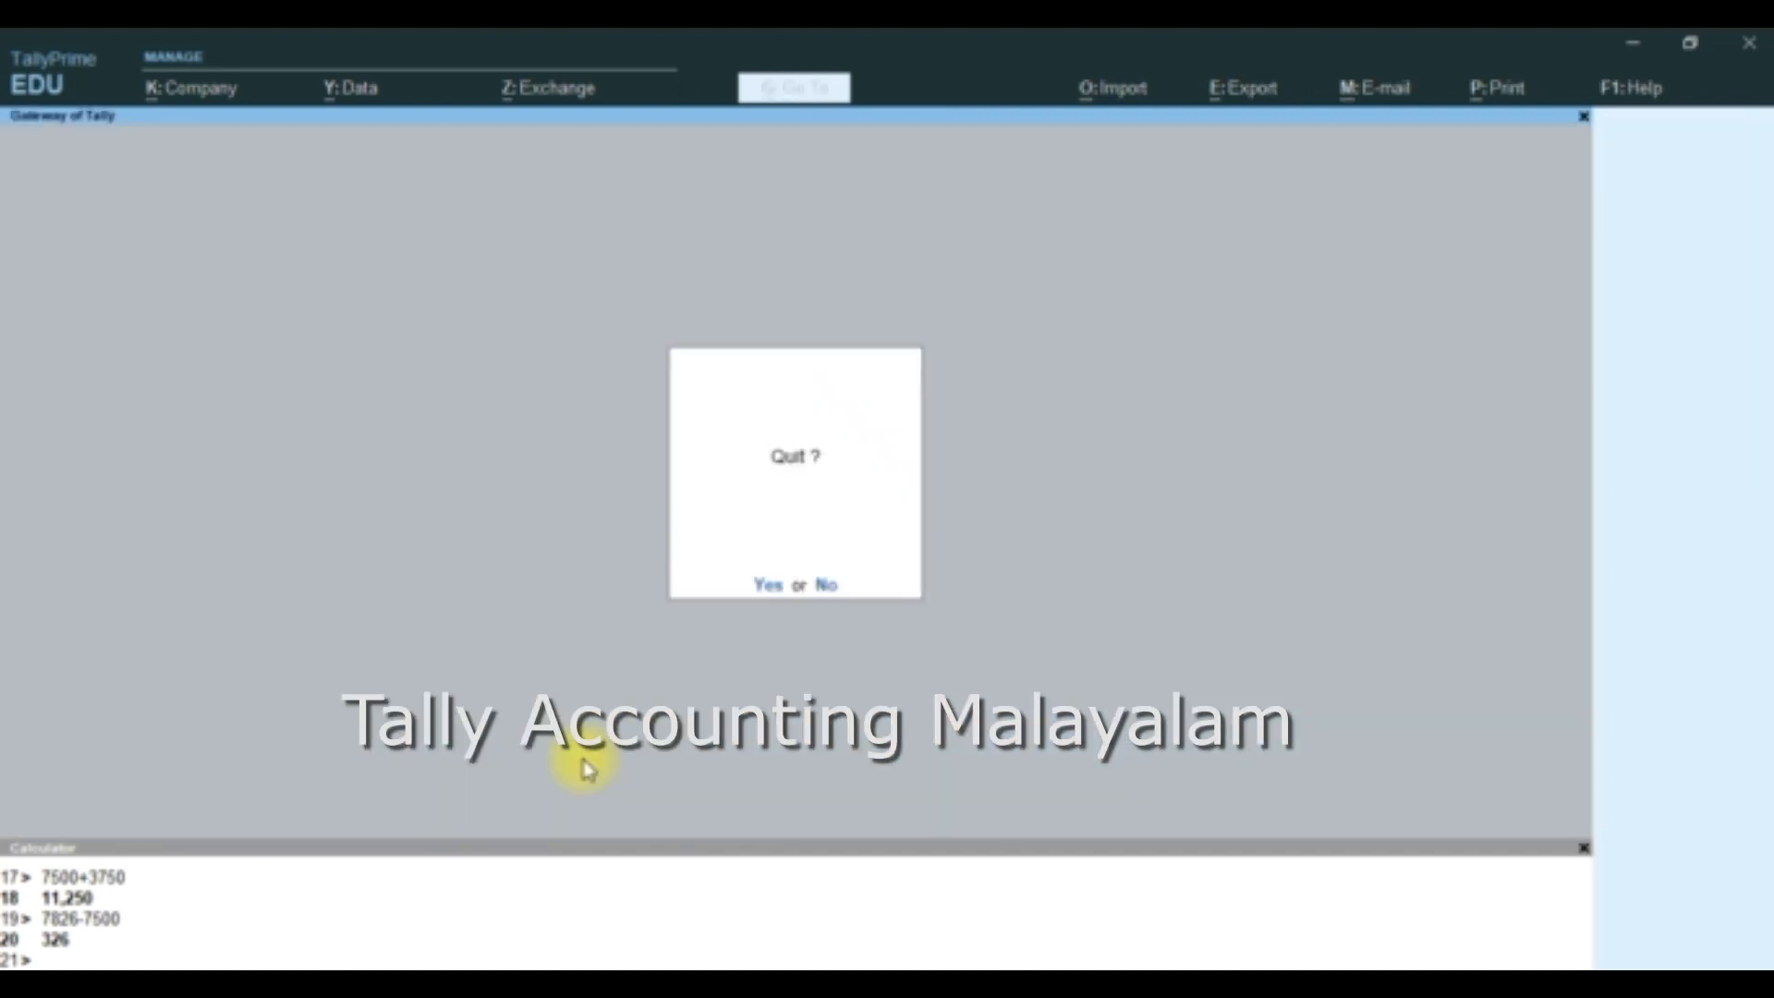
key("n")
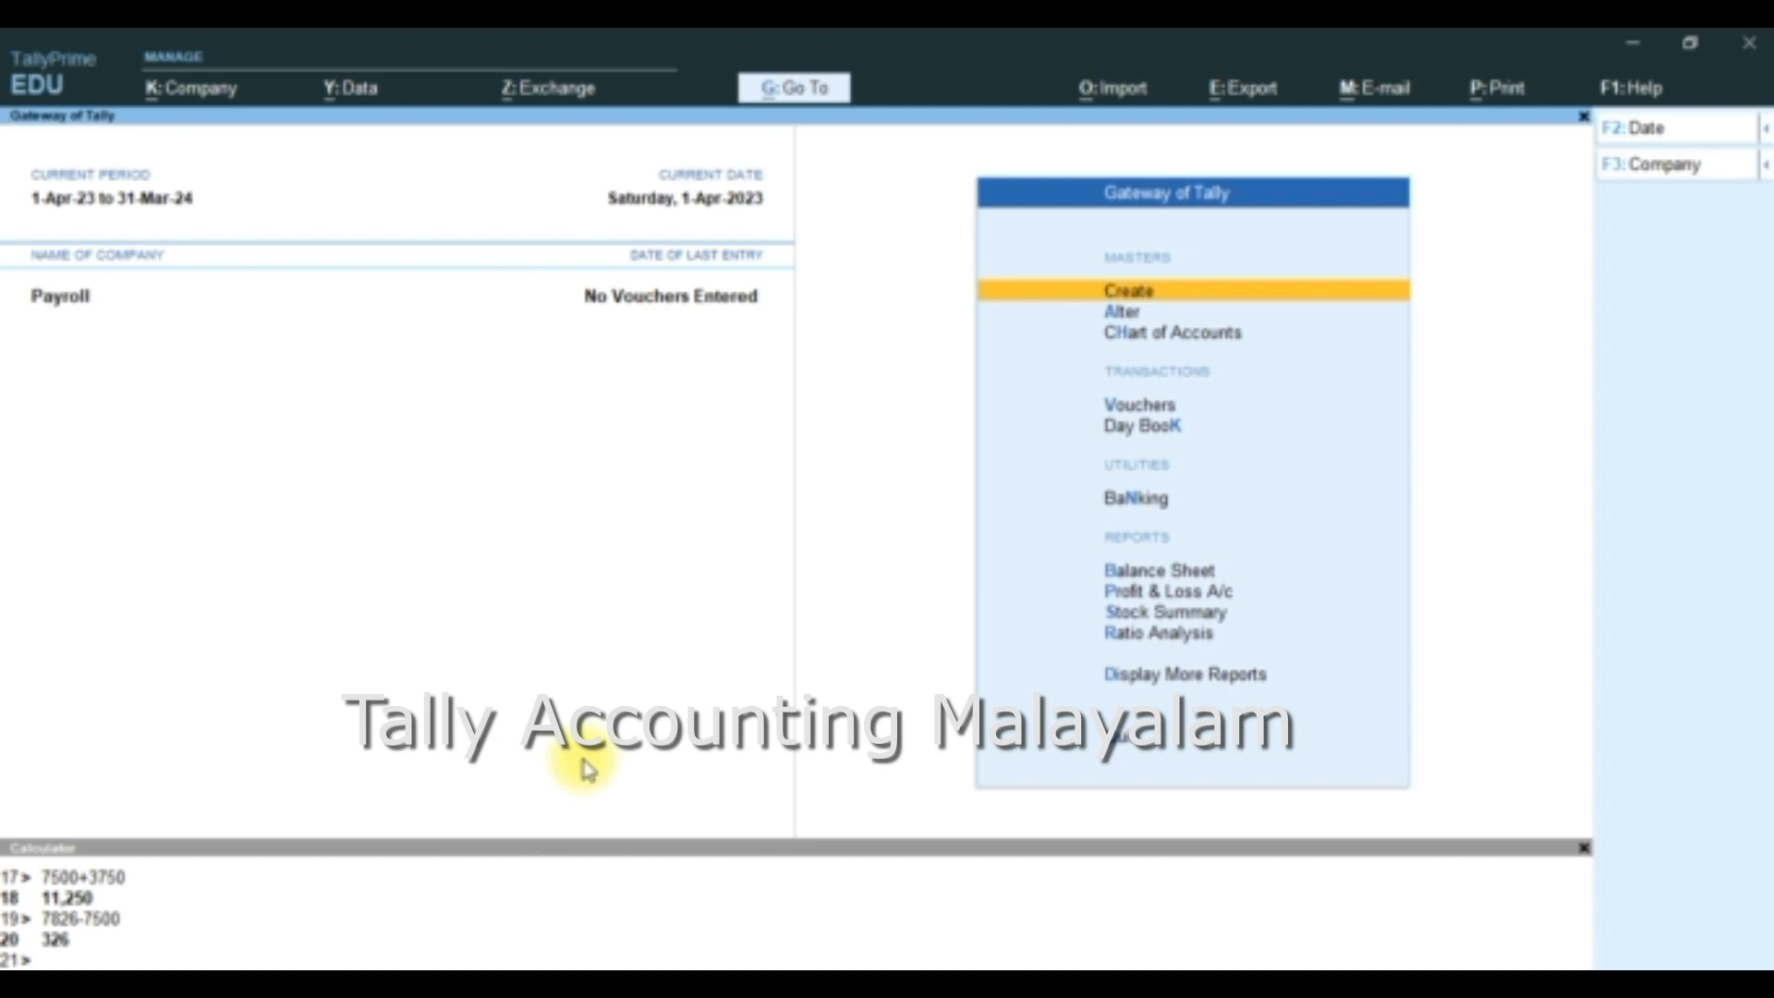
key("ctrl+F4")
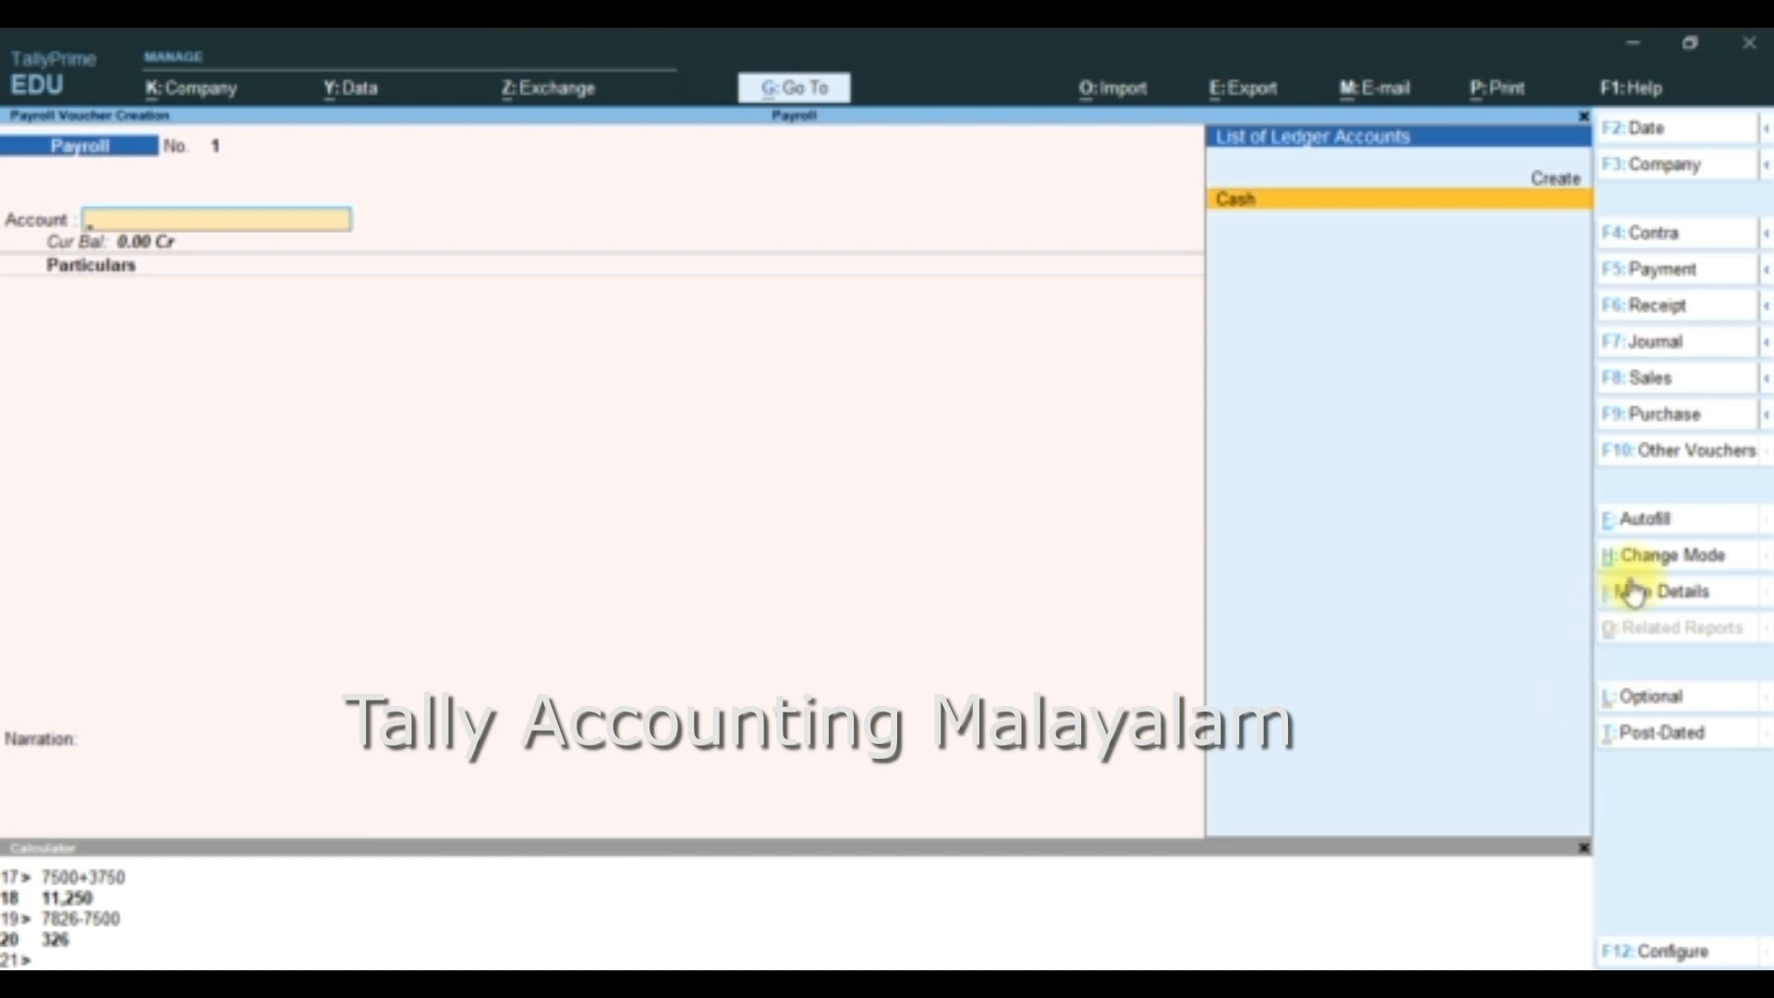
left_click(1701, 462)
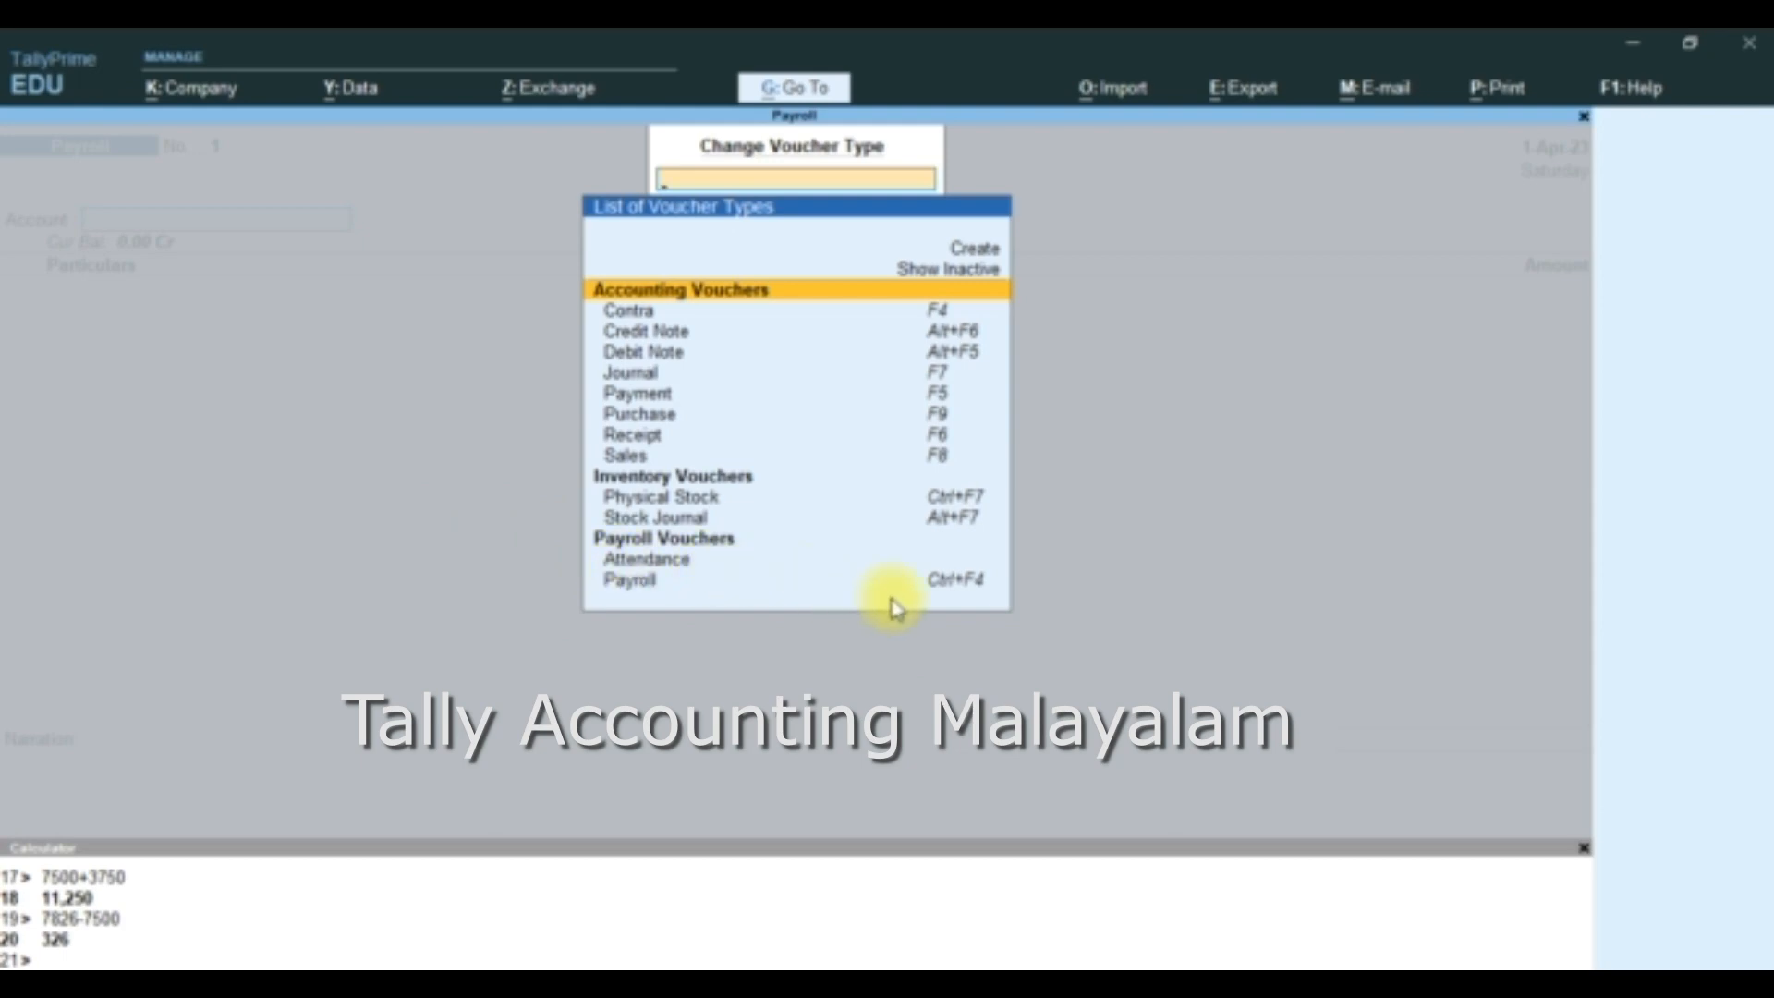
left_click(686, 562)
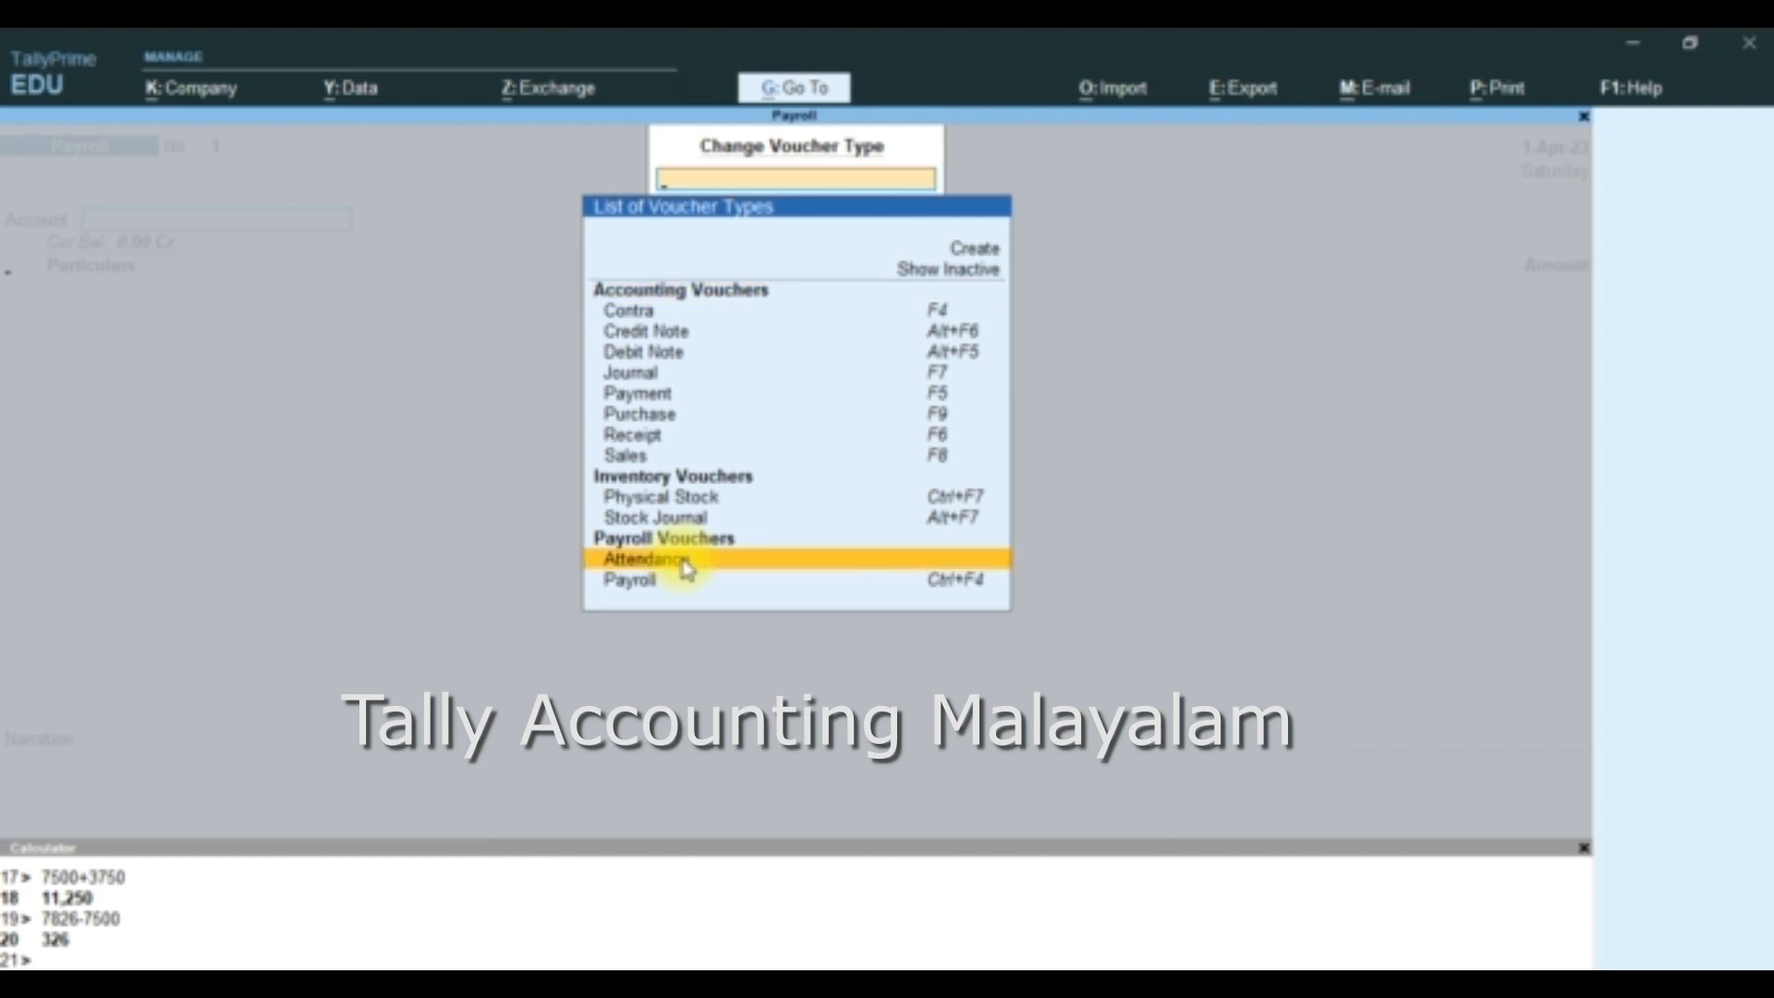
left_click(684, 563)
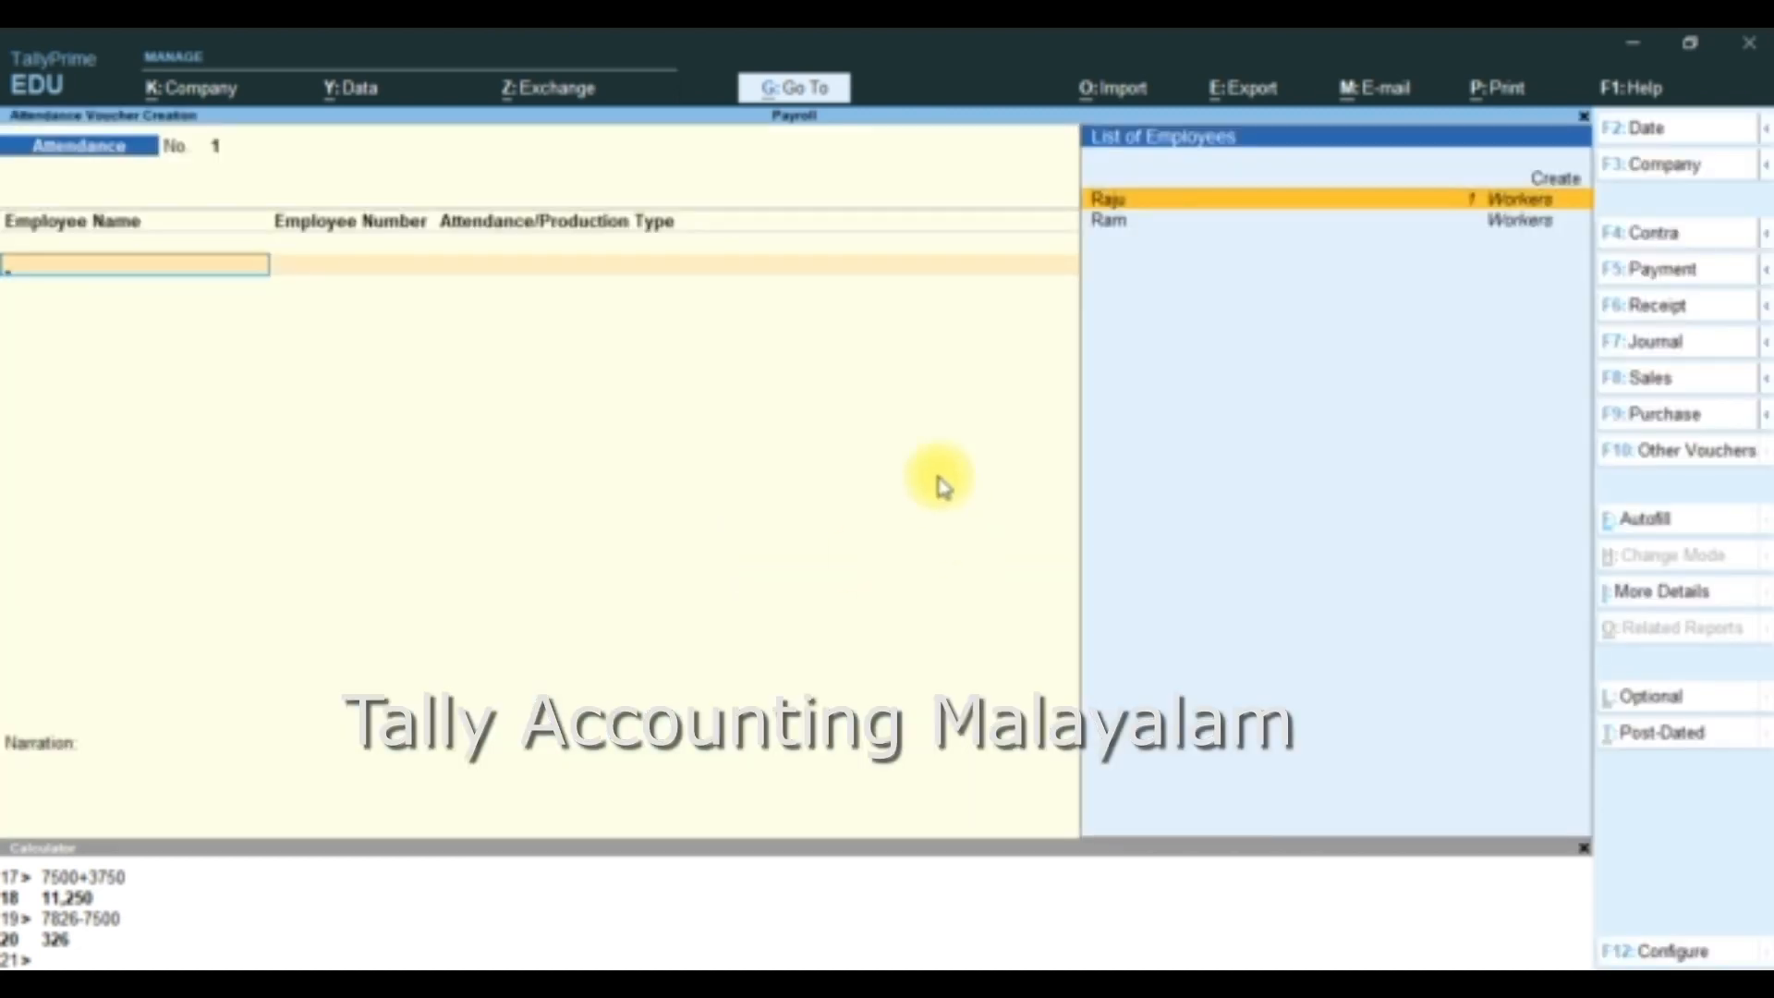
- Set the Attendance voucher date to 31-May-23
key("F2")
type("31-5")
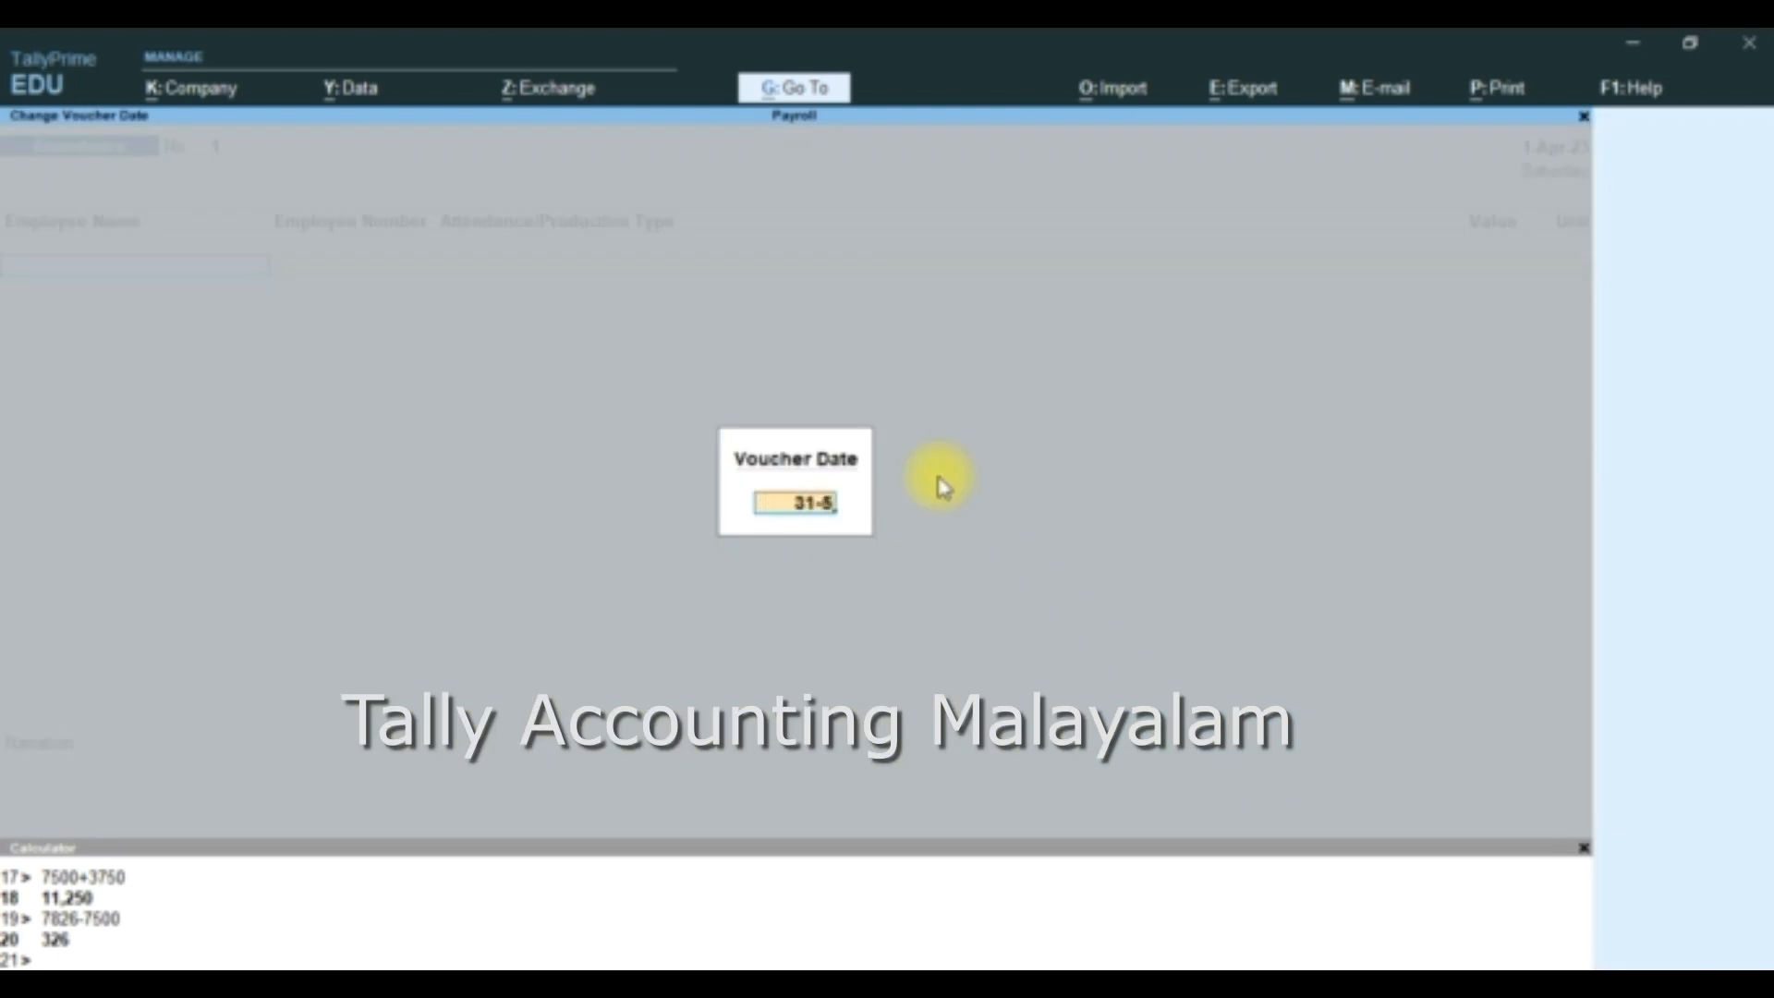
key("Return")
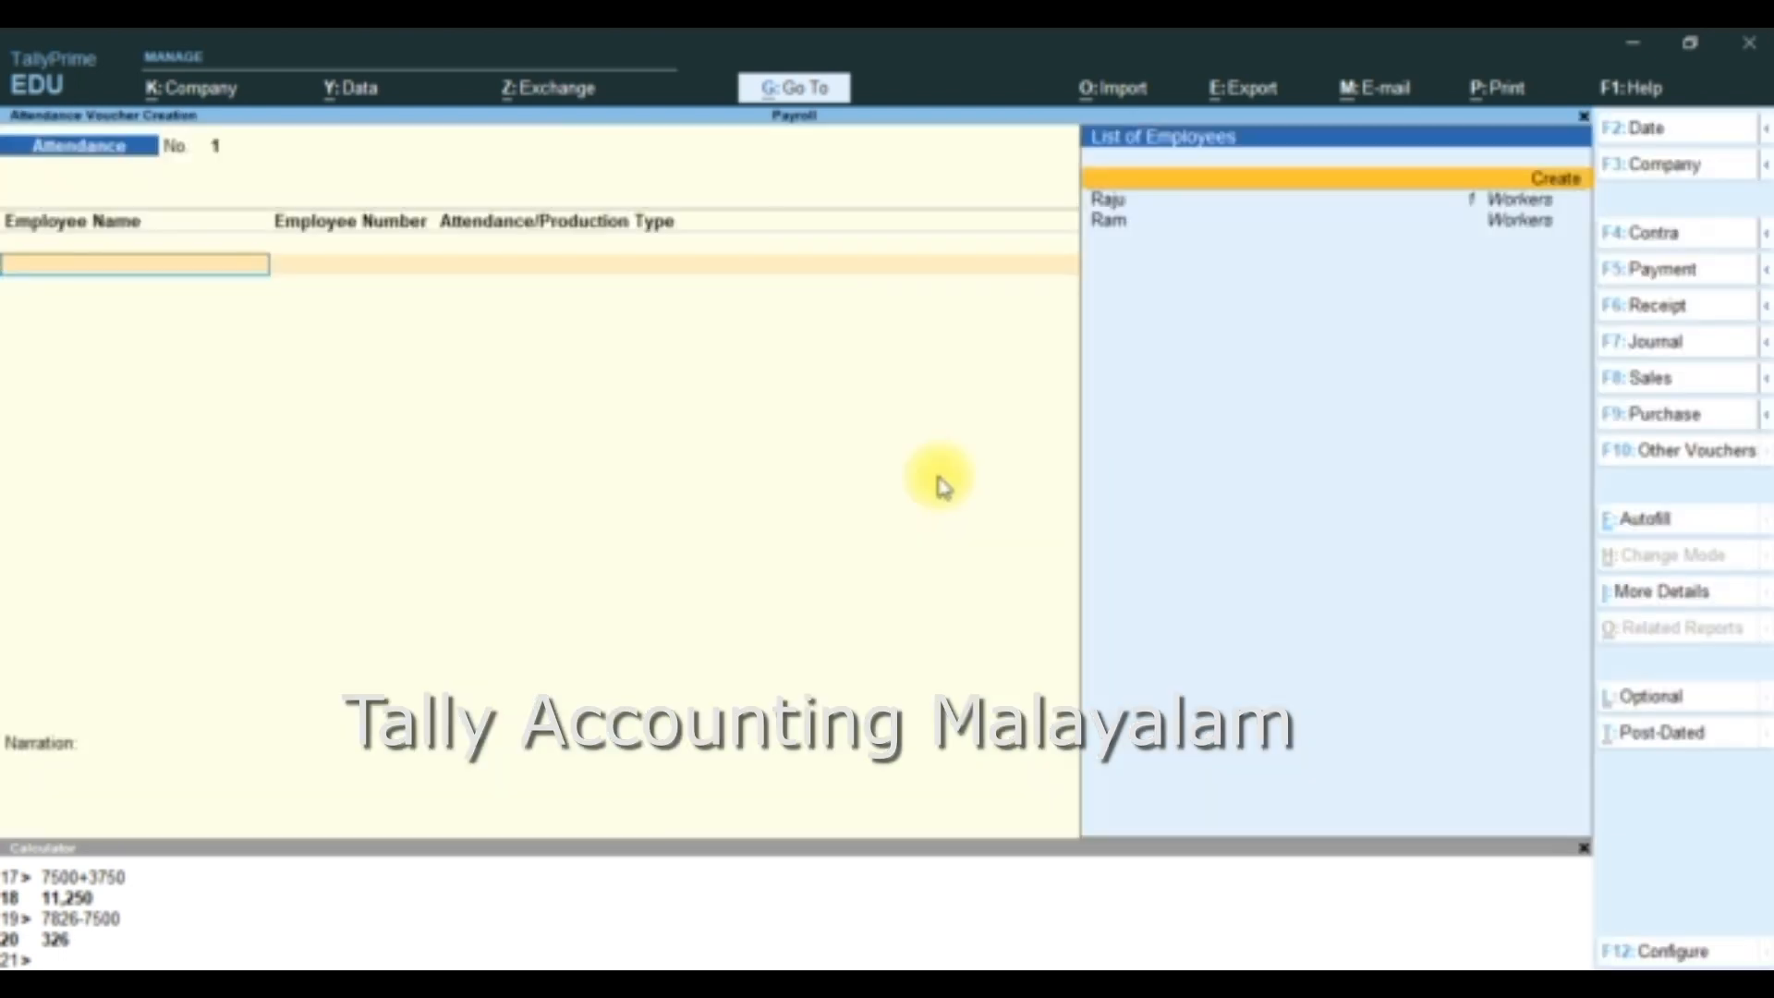
key("Down")
key("Return")
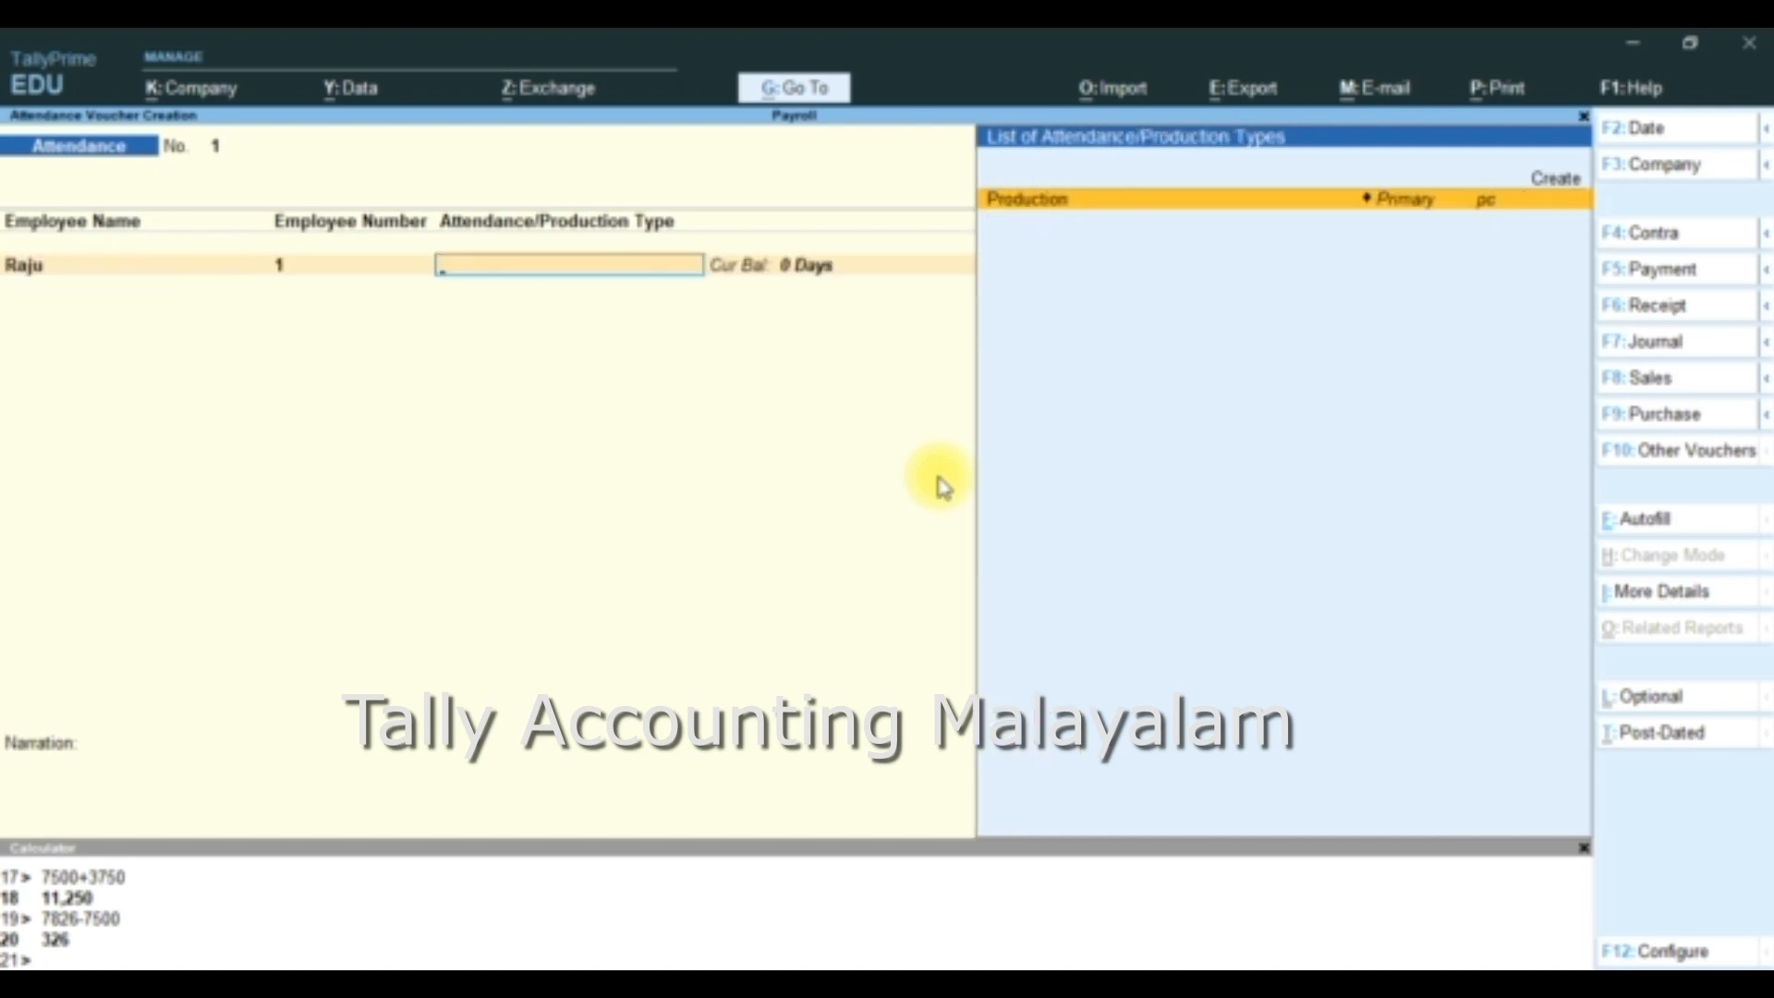
key("Return")
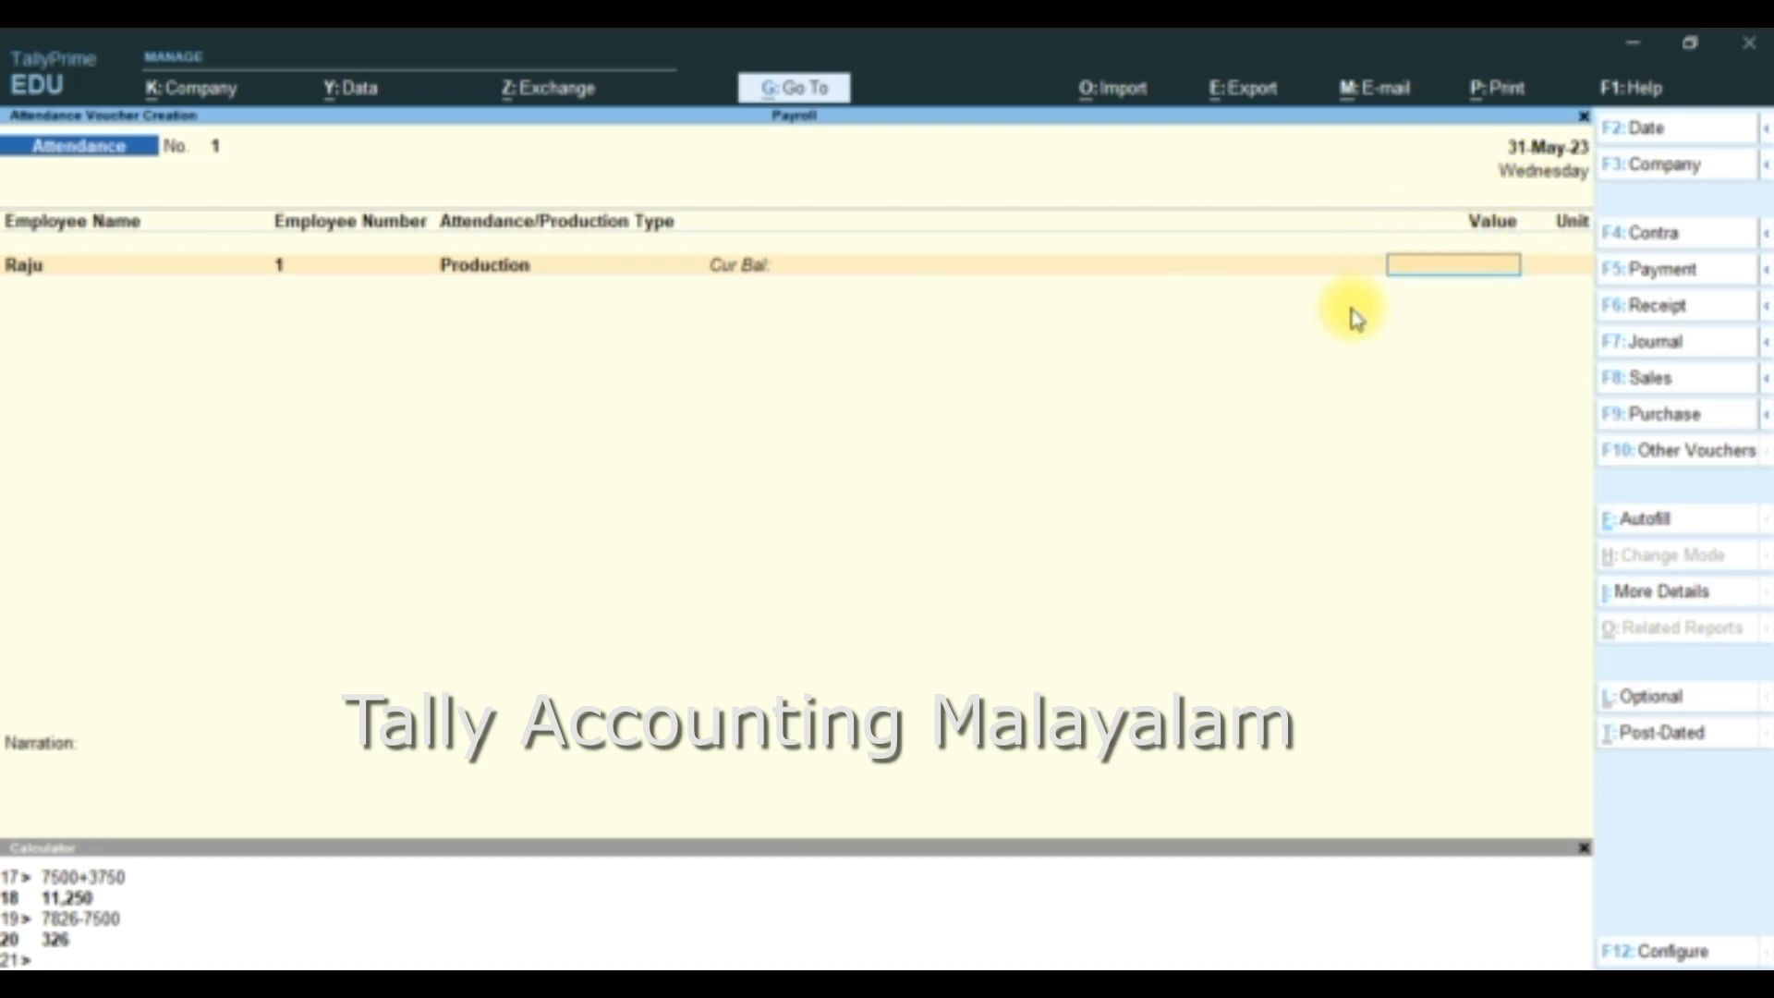
type("120")
key("Return")
key("Return")
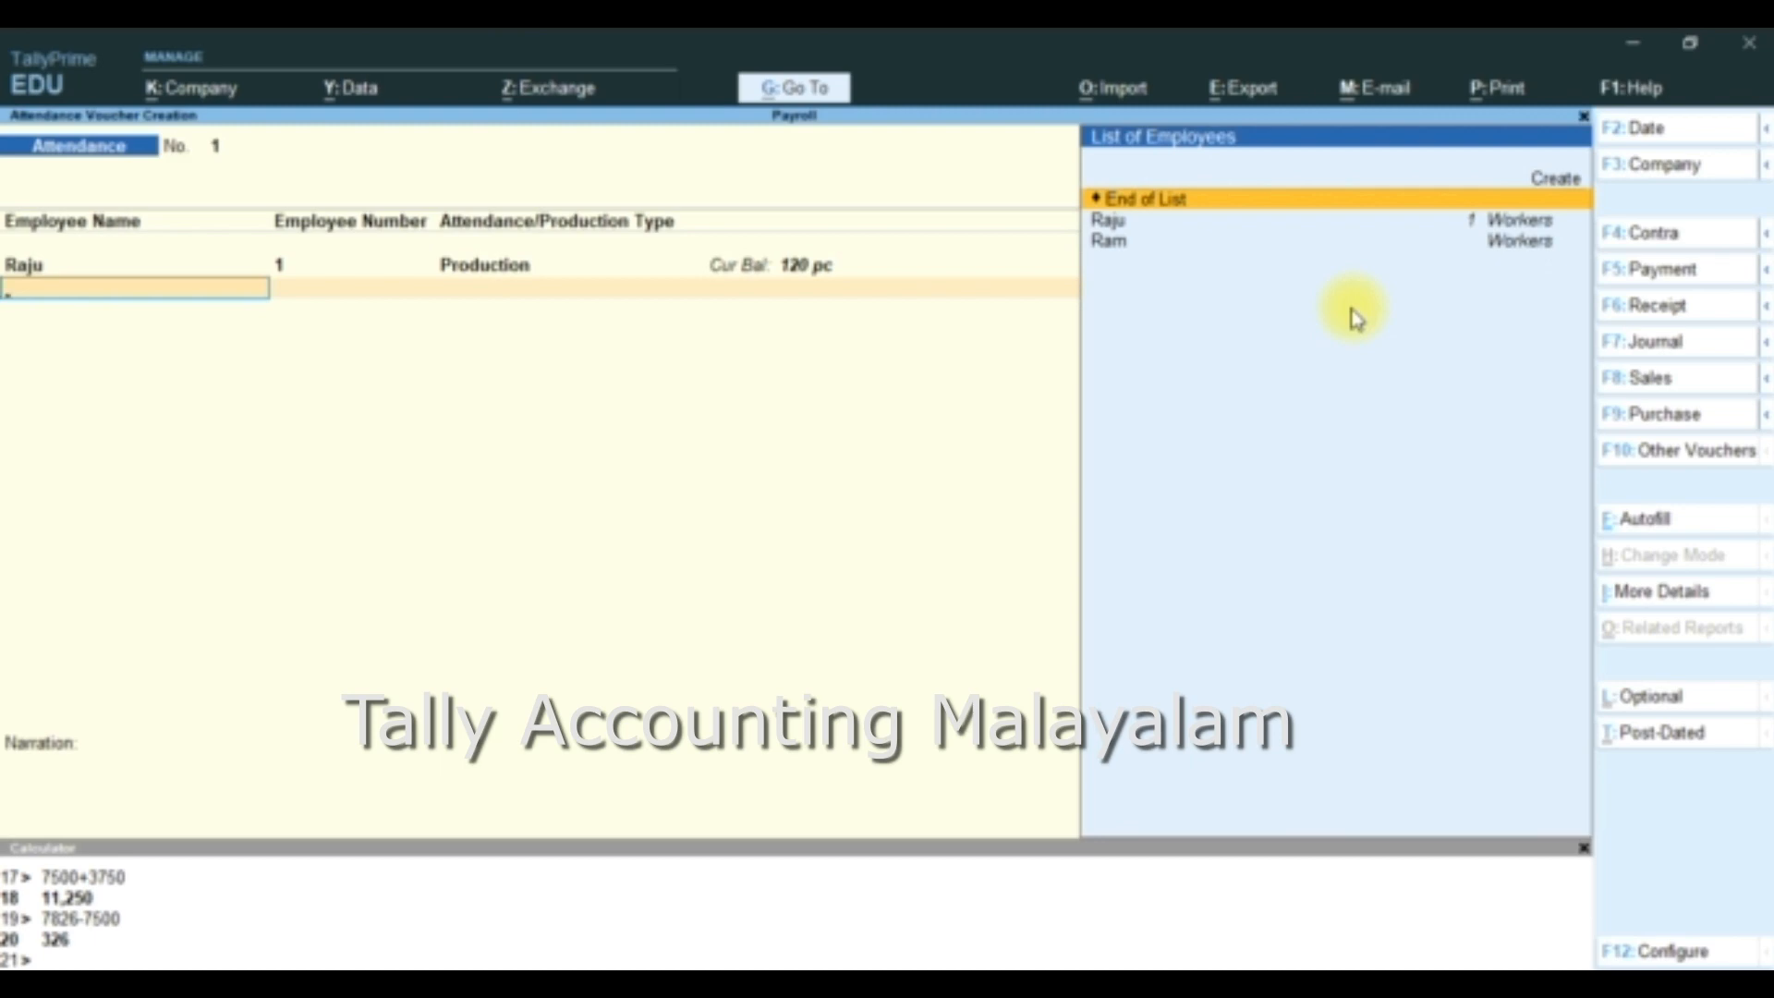
key("ctrl+q")
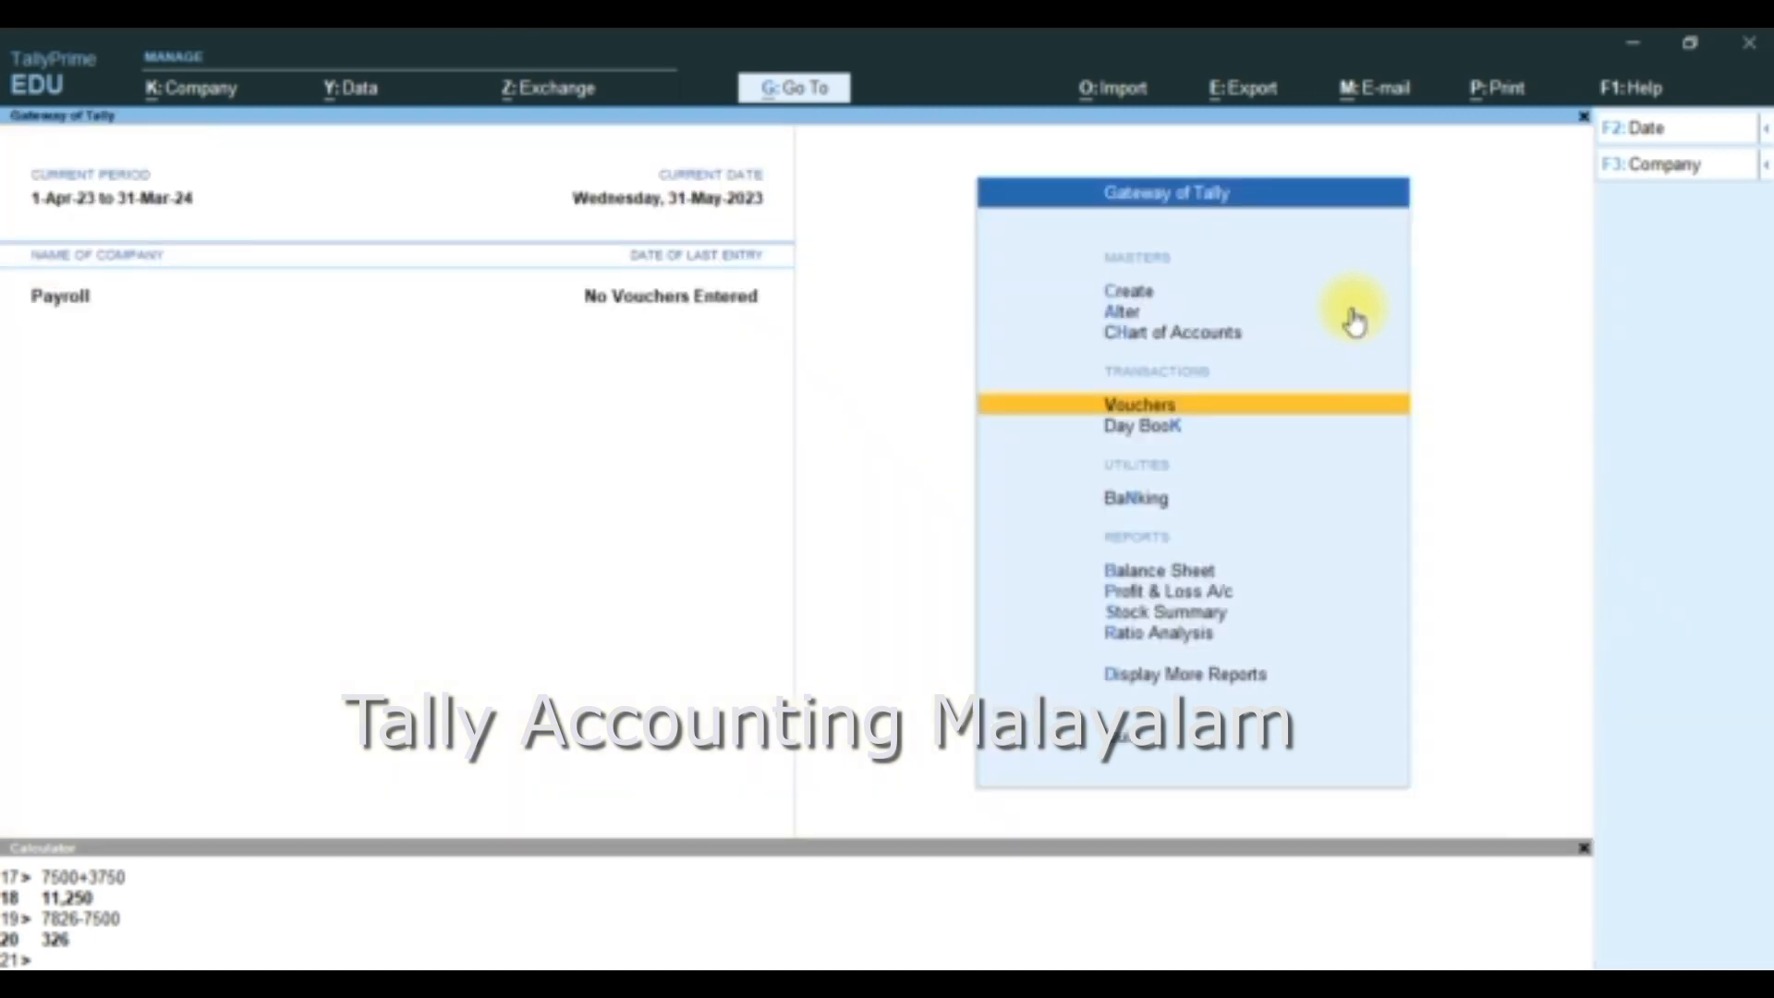
- Open voucher entry and choose Attendance as the payroll voucher type
key("Return")
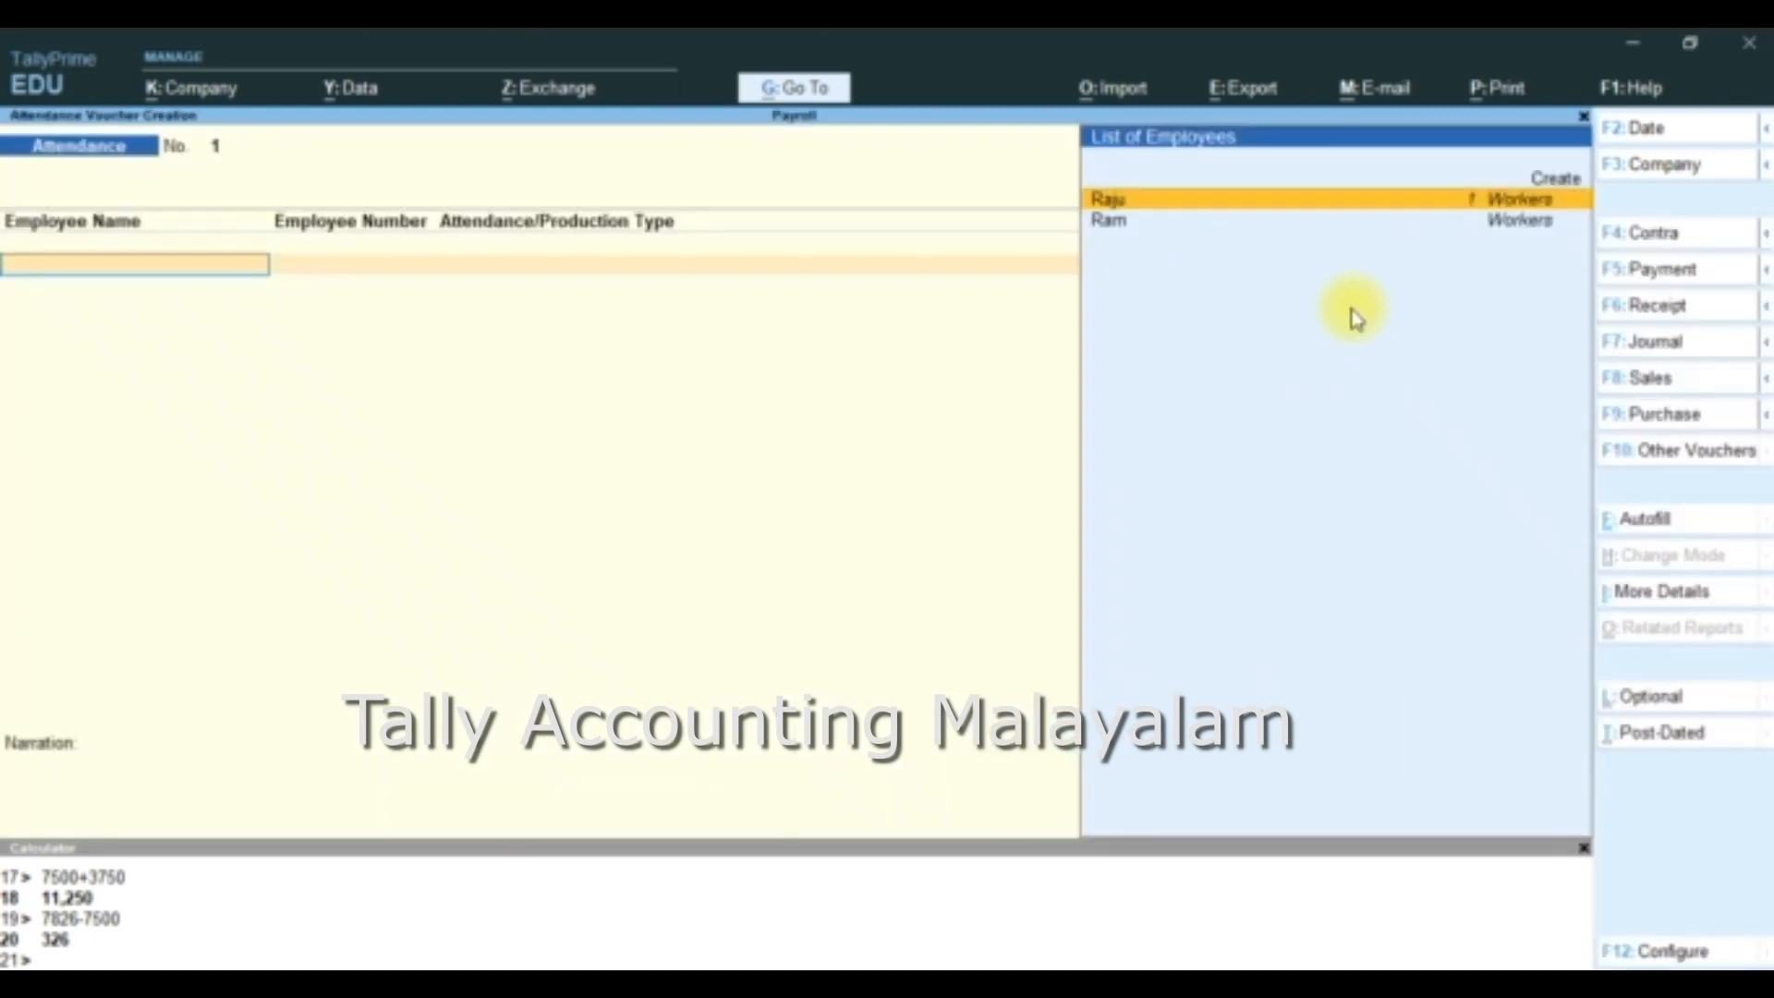
left_click(1705, 459)
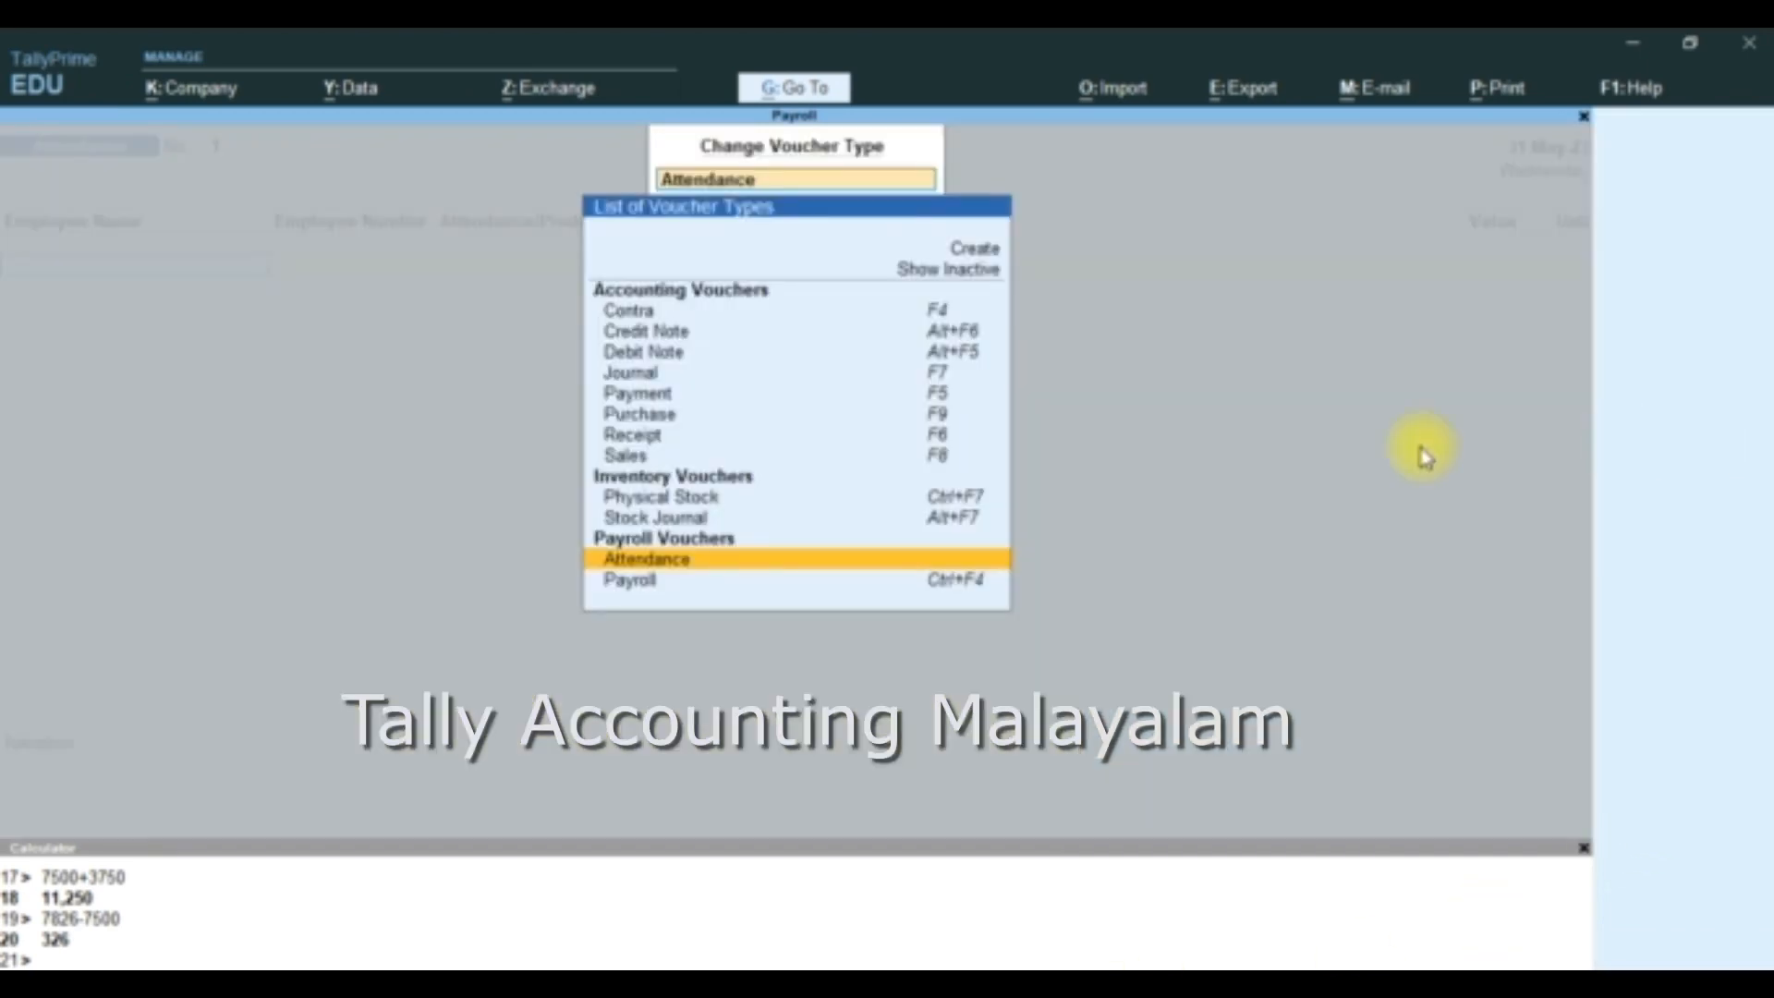
left_click(685, 564)
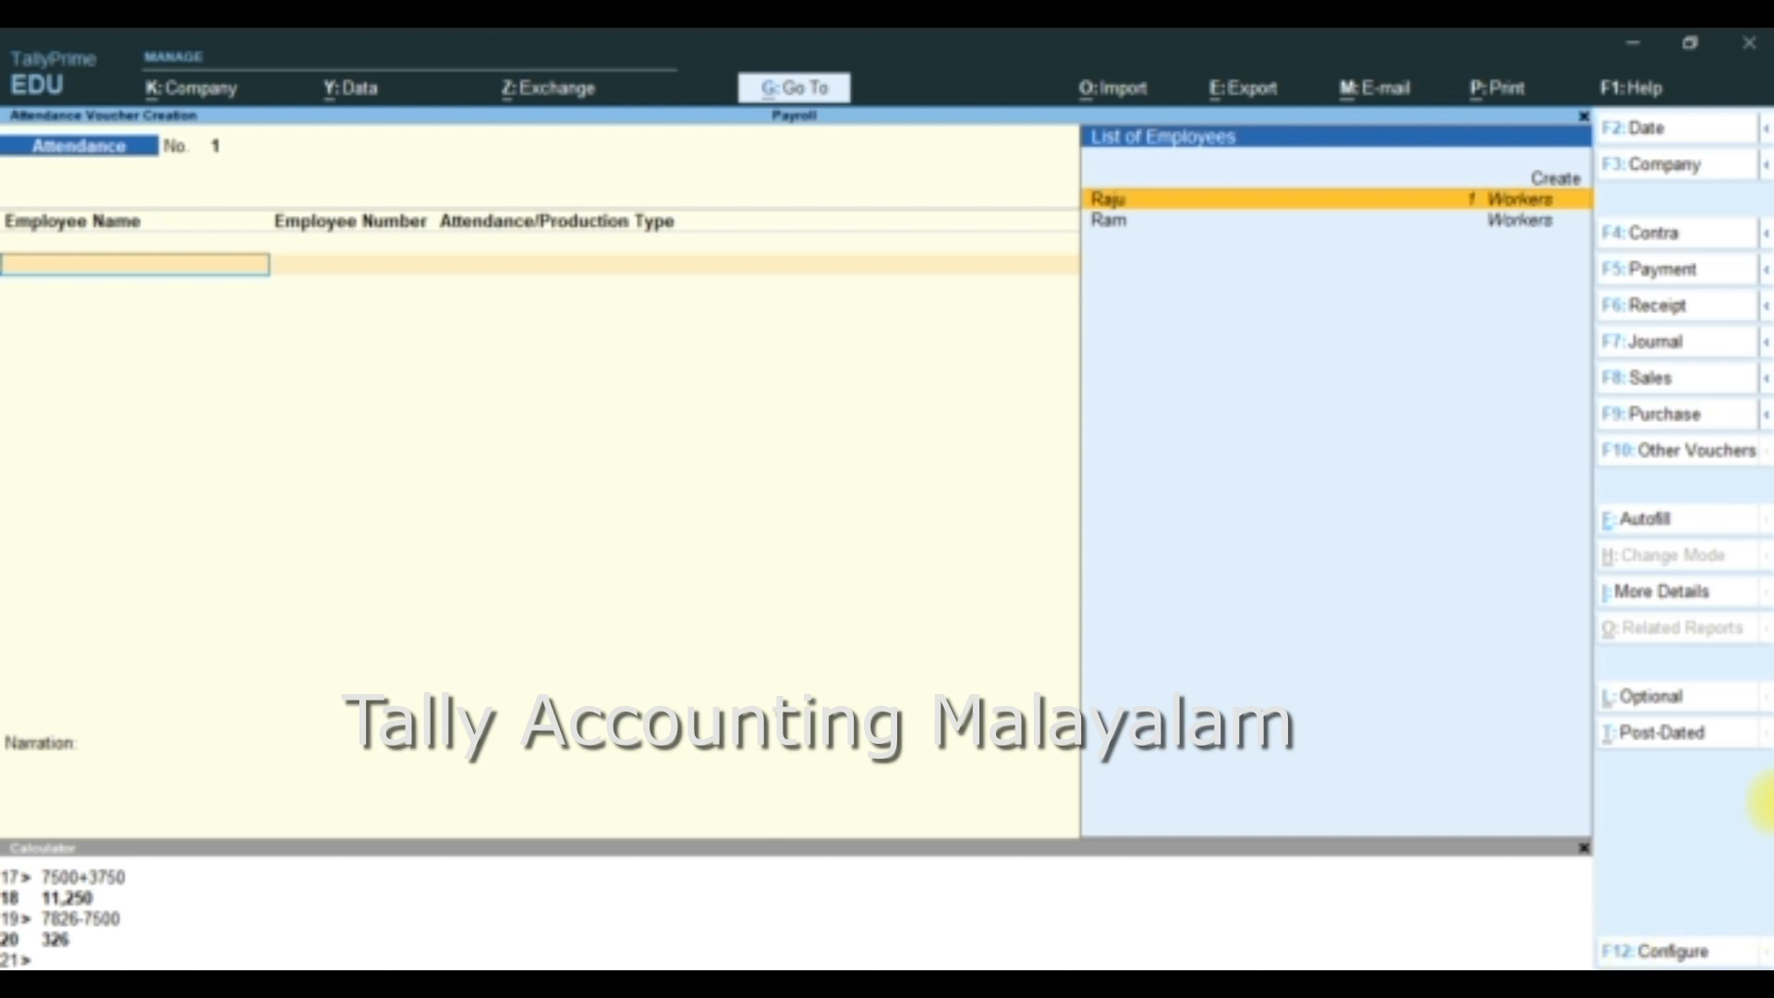
- Autofill the Attendance voucher dated 31-5-2023 for All Items with the Production type, default value 0, sorted by Employee Name
left_click(1659, 523)
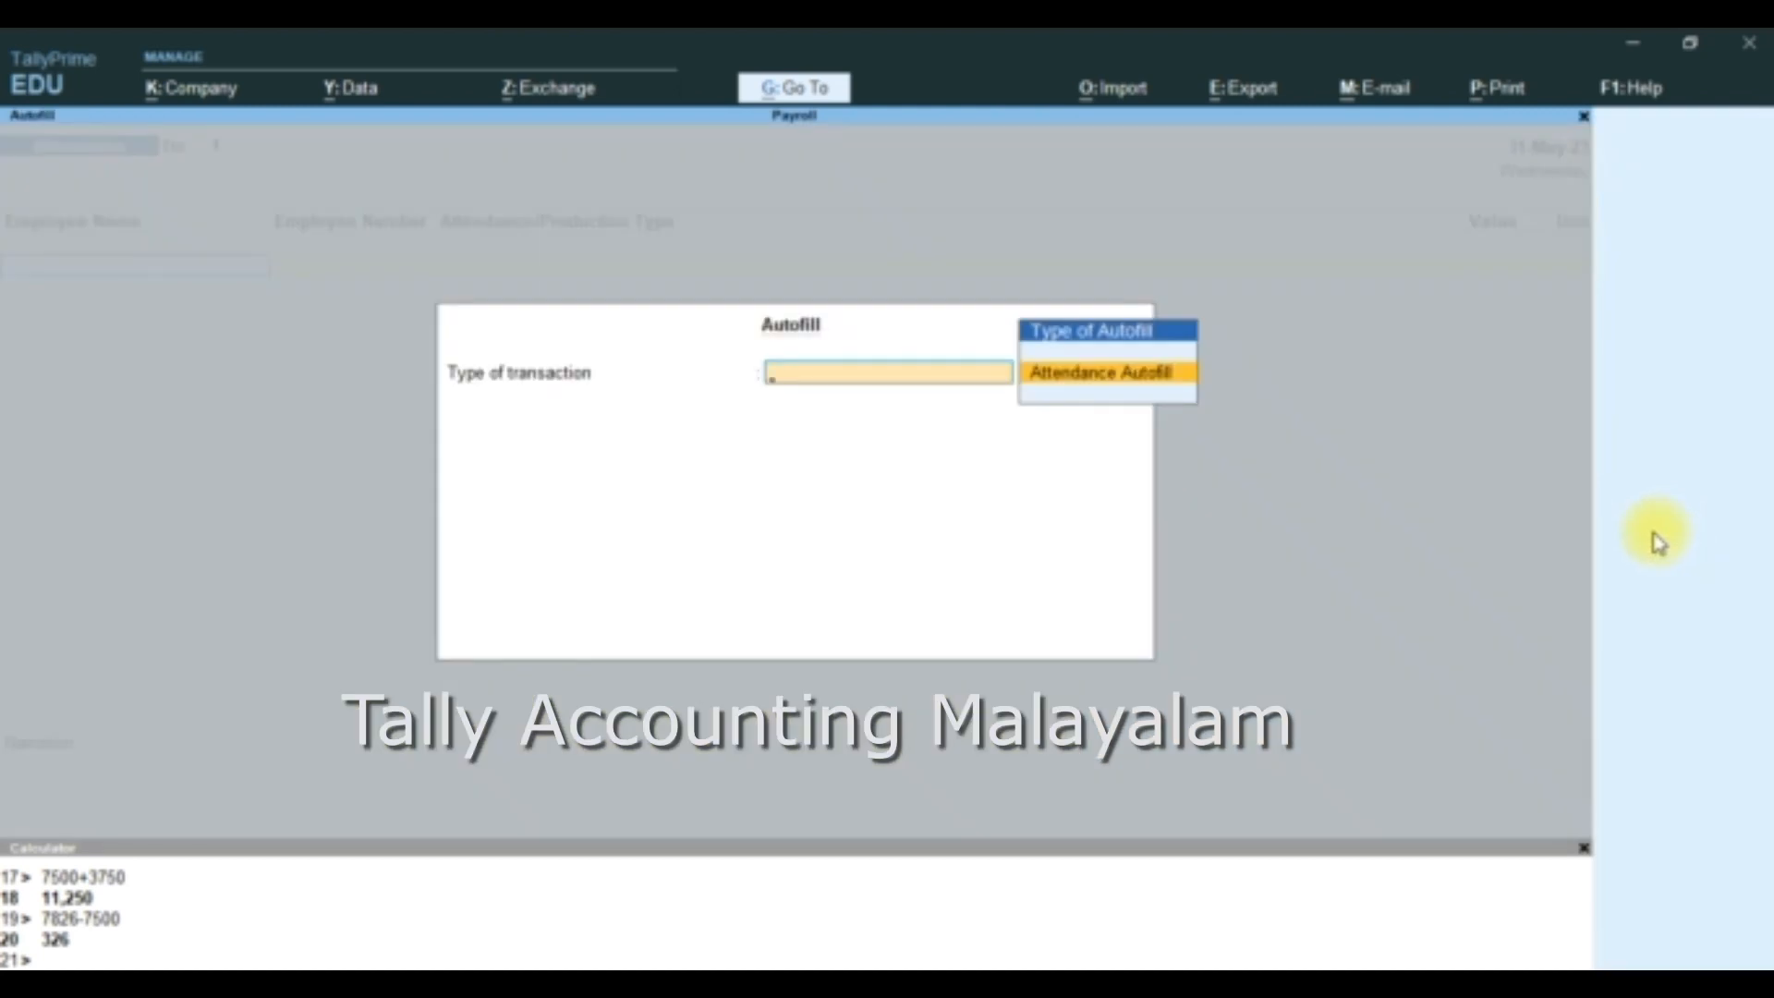
key("Return")
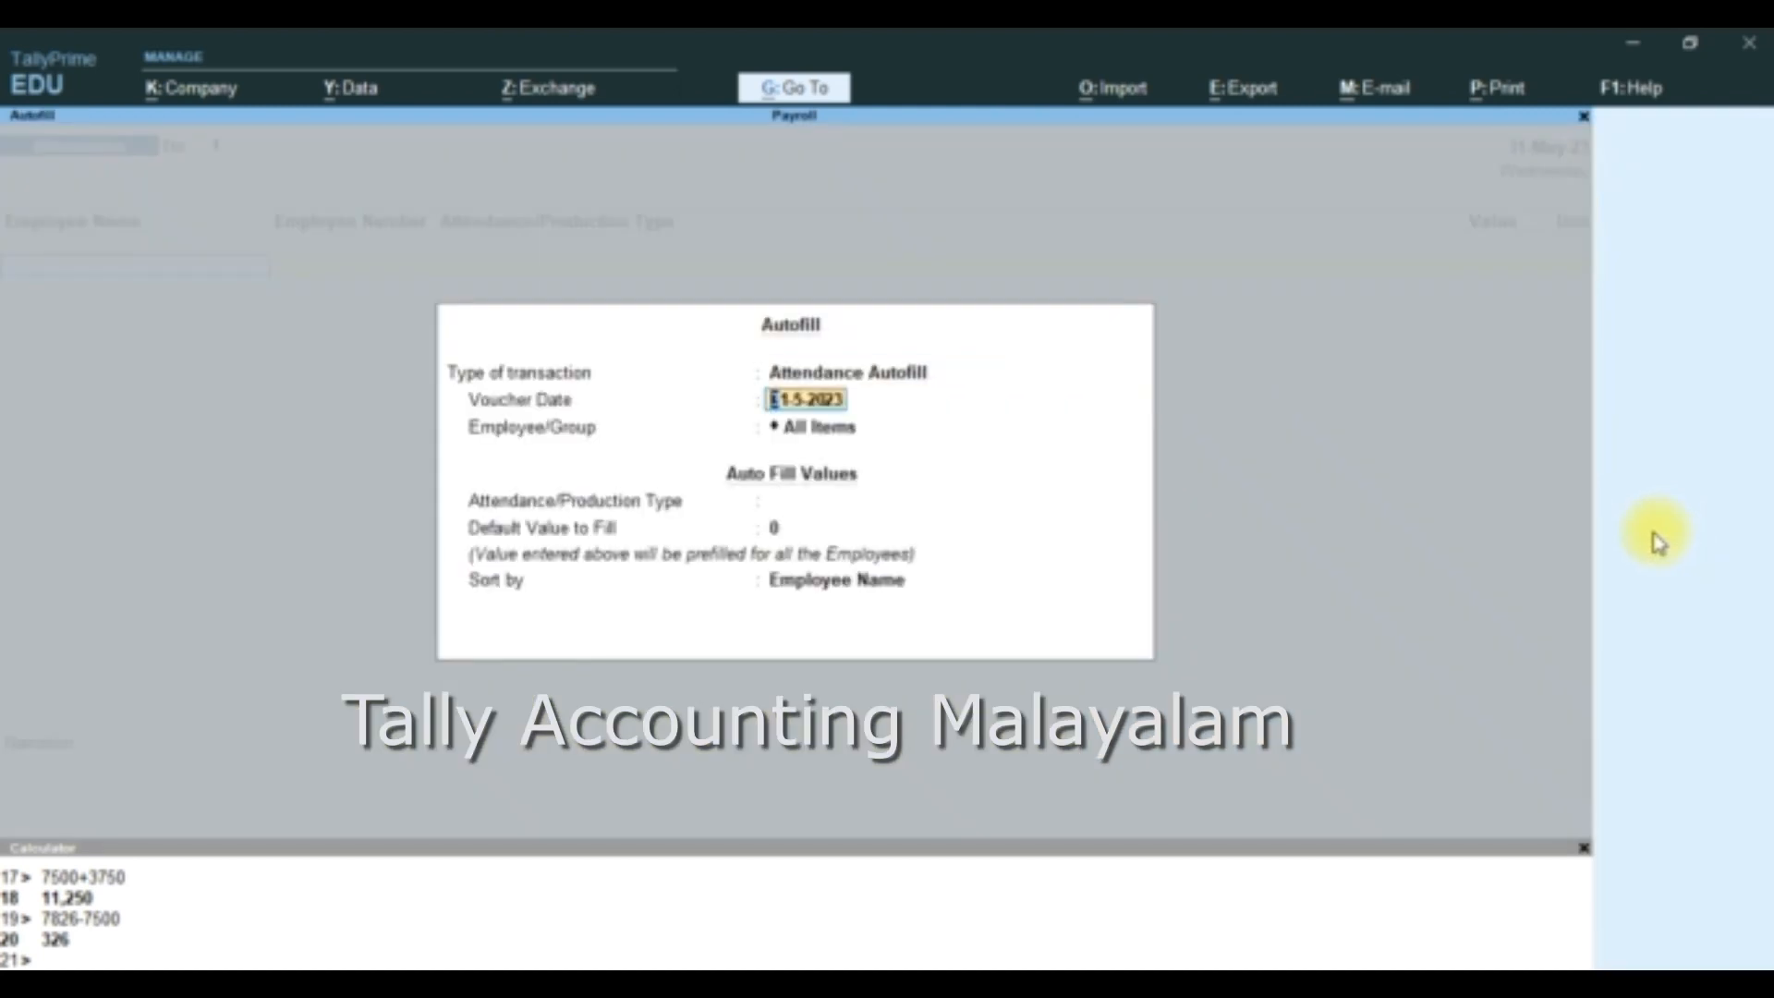
key("Return")
key("Return")
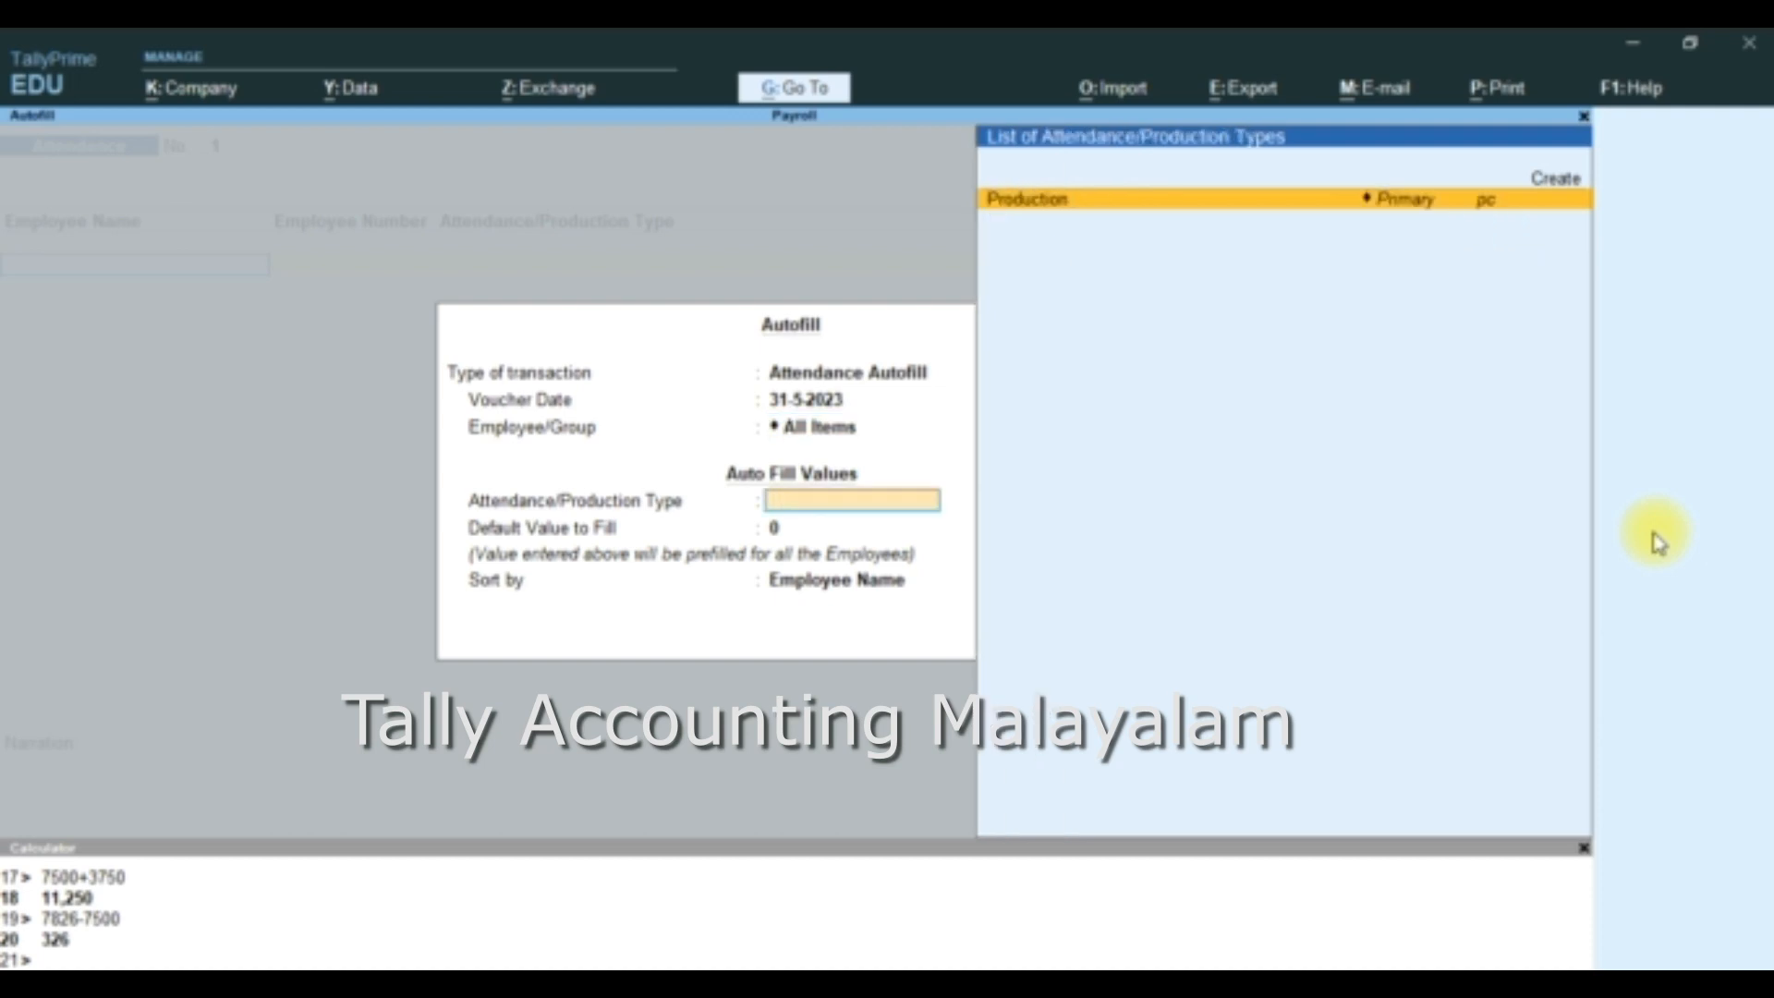
key("Return")
key("Return")
key("Return")
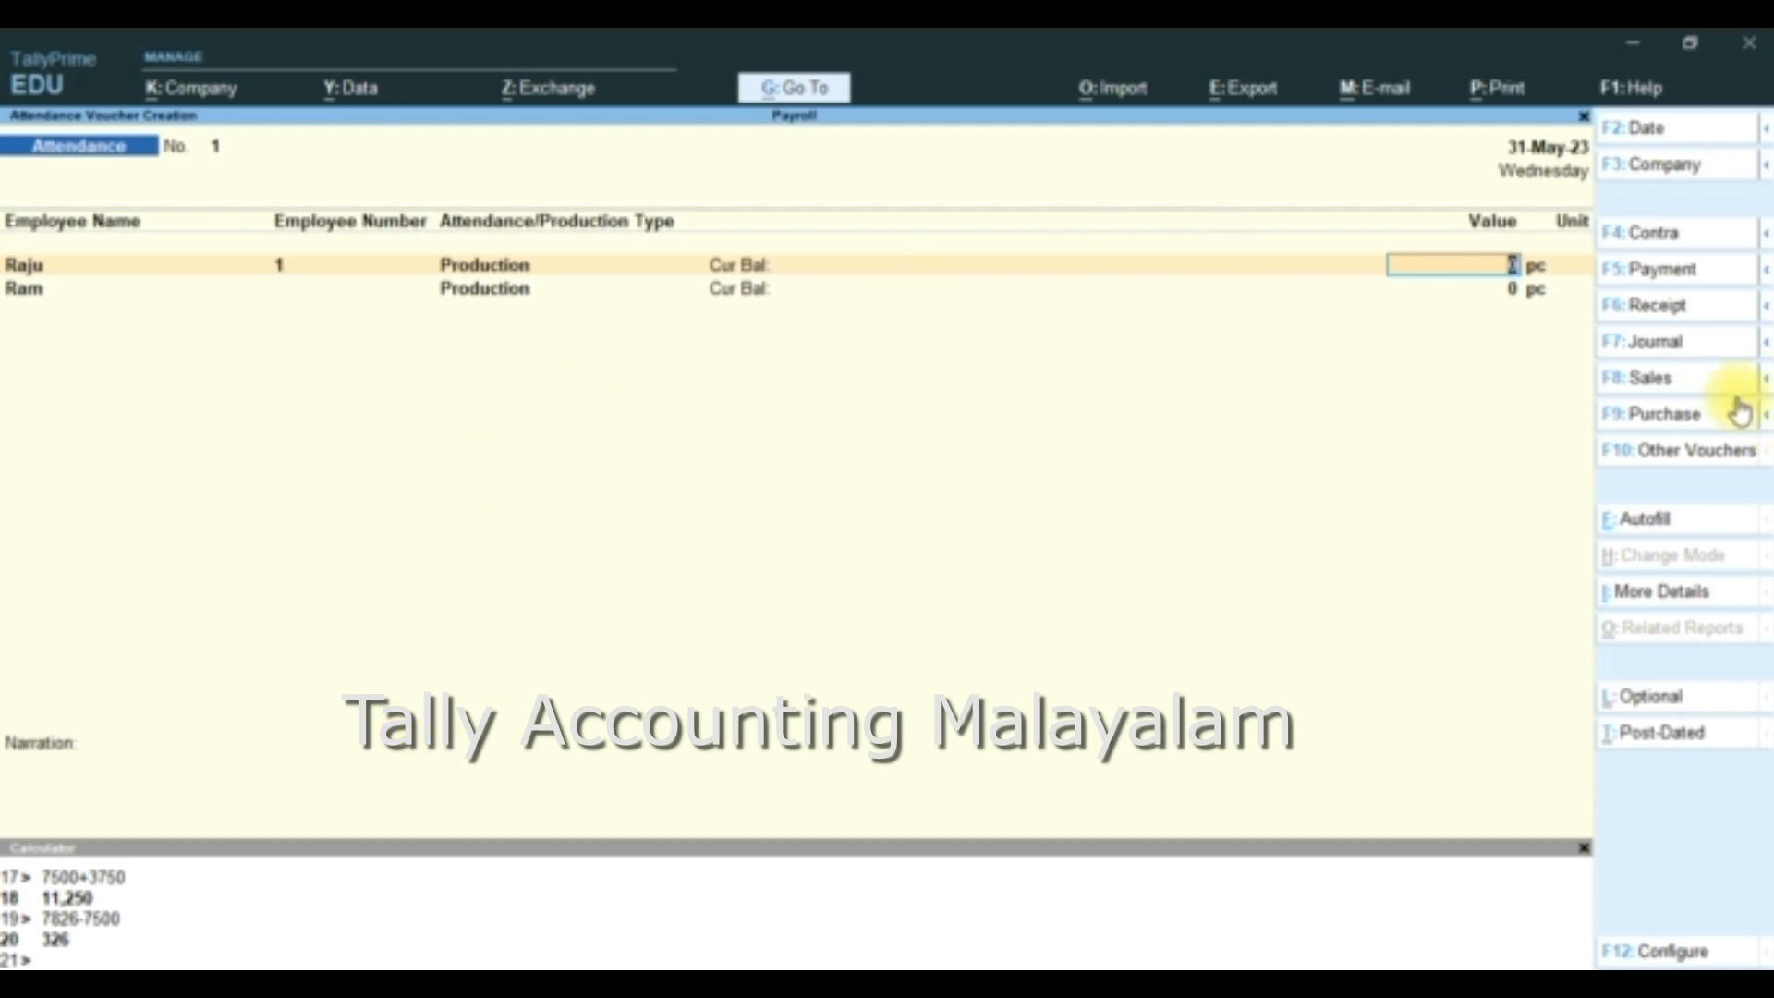
- Set the first employee's production value to 120 pc in the Attendance voucher
type("120")
key("Return")
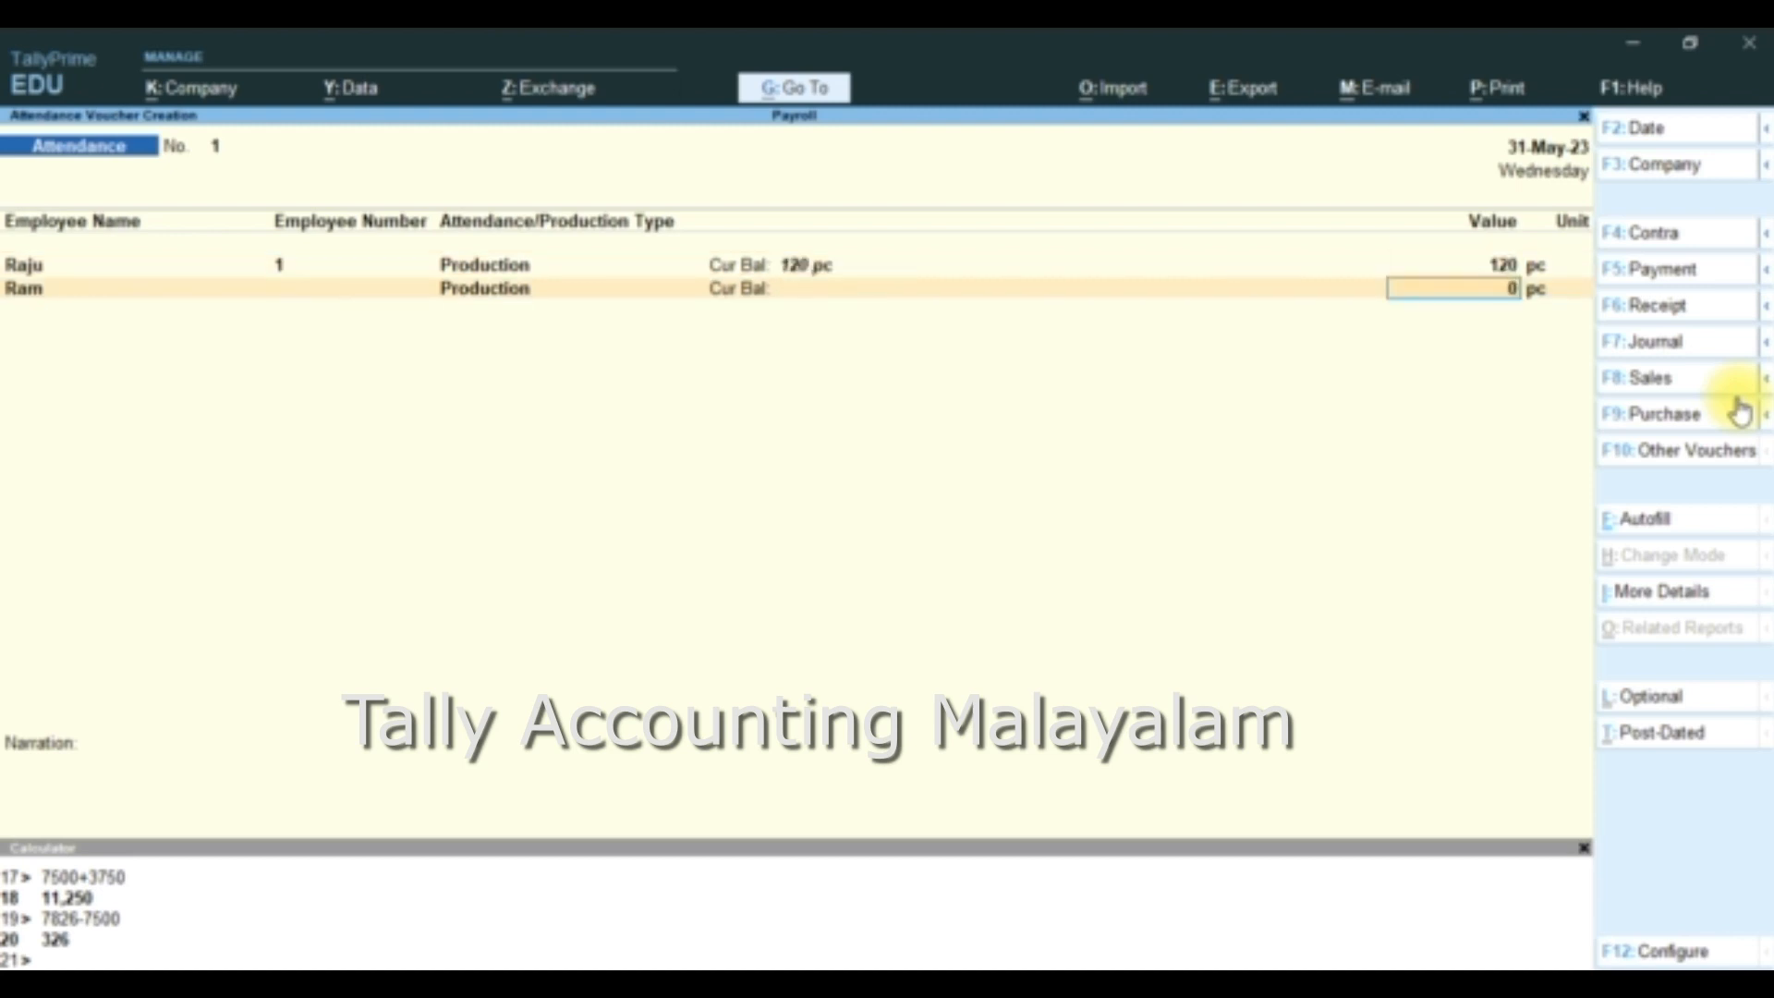
key("Return")
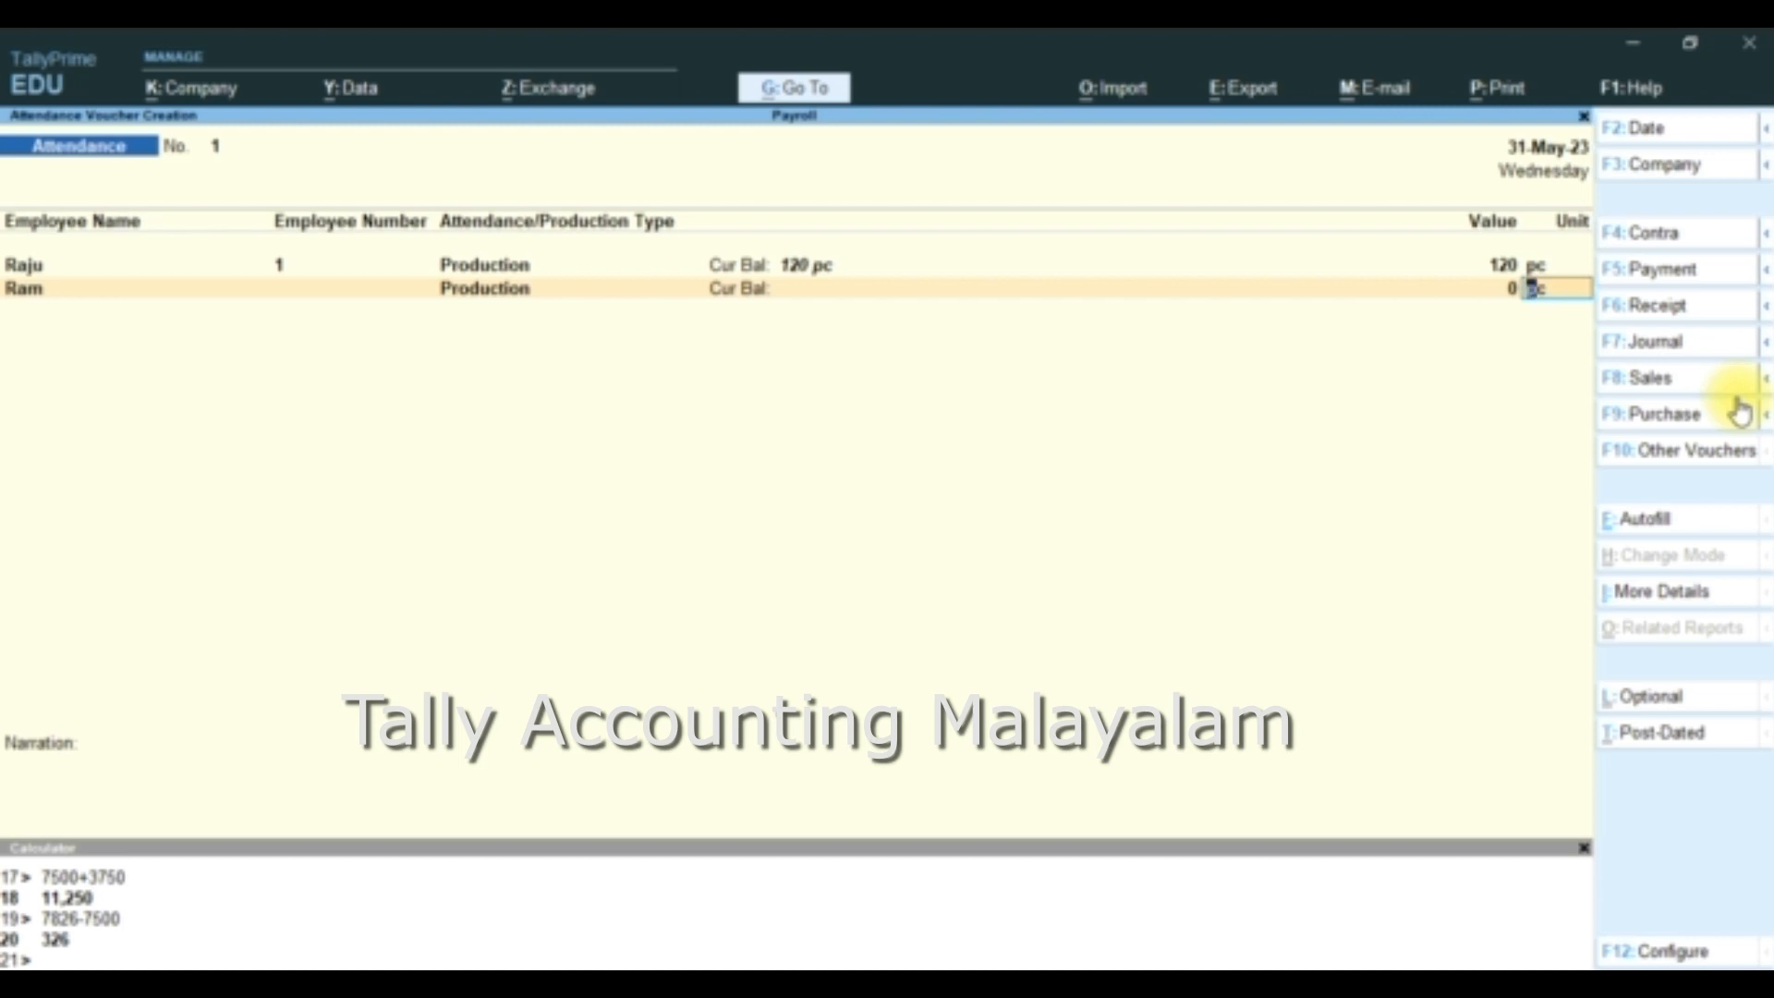
- Set the second employee's production value to 100 pc and save the Attendance voucher
type("100")
key("Return")
key("Return")
key("BackSpace")
type("100")
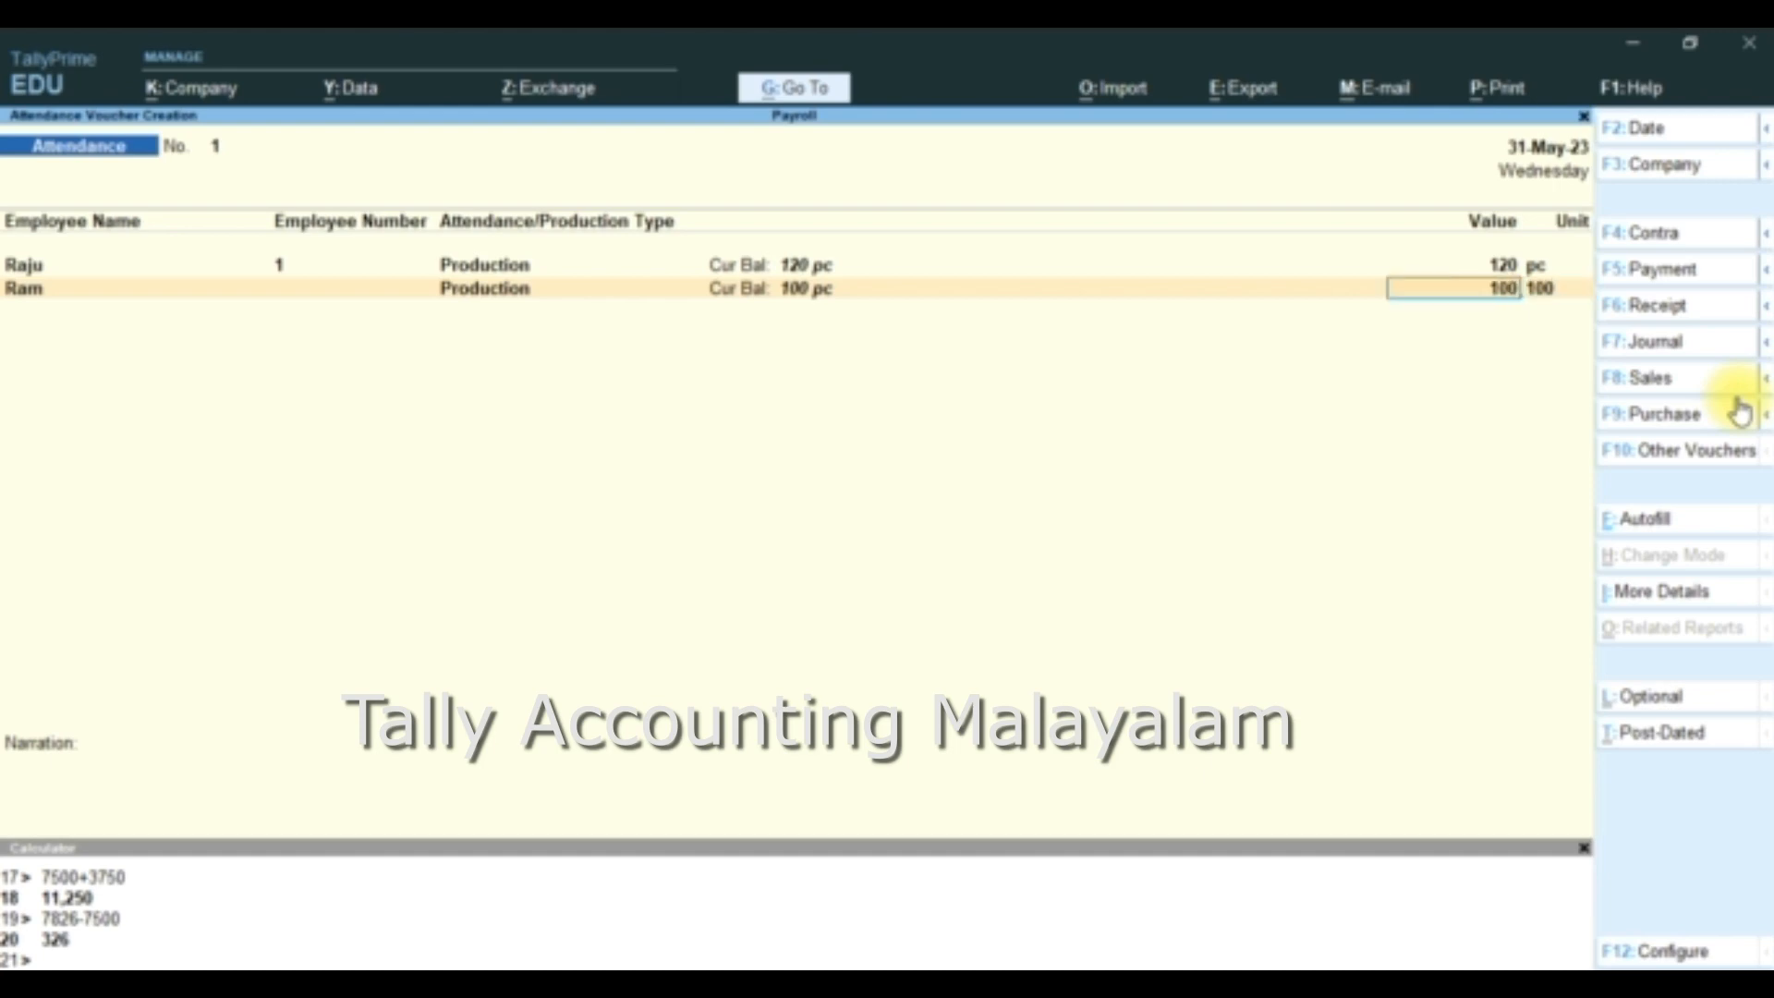
key("Return")
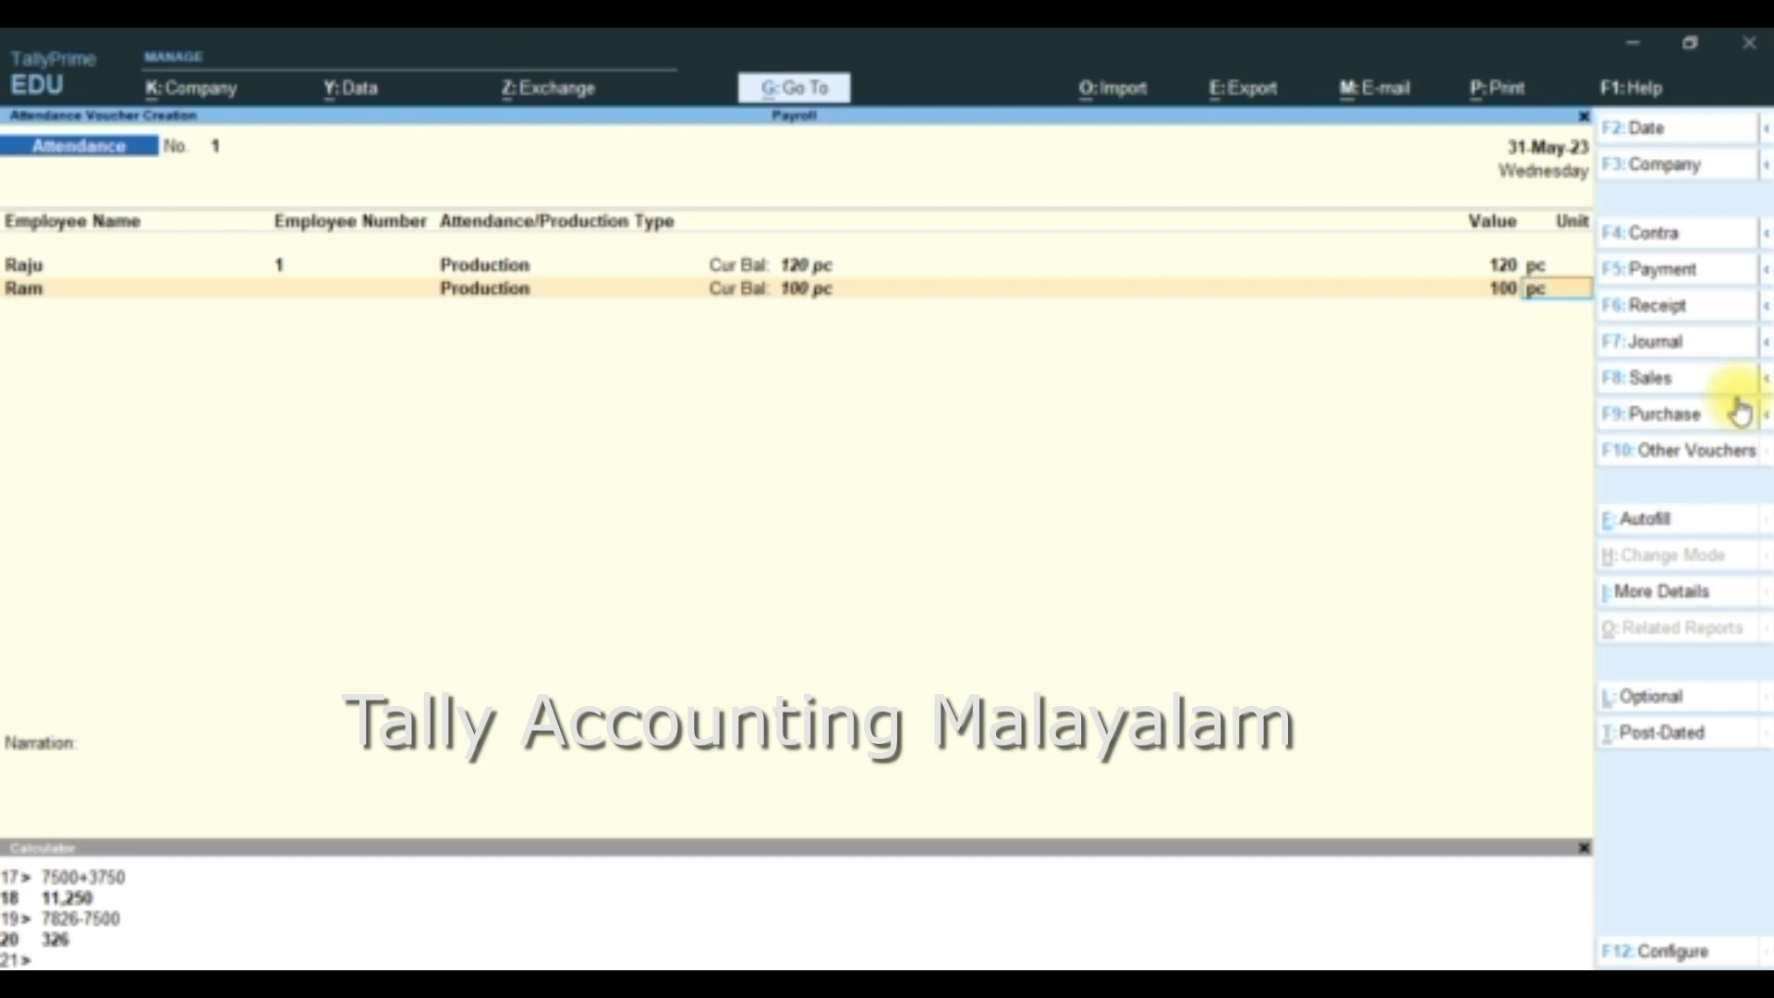
key("Return")
key("Return")
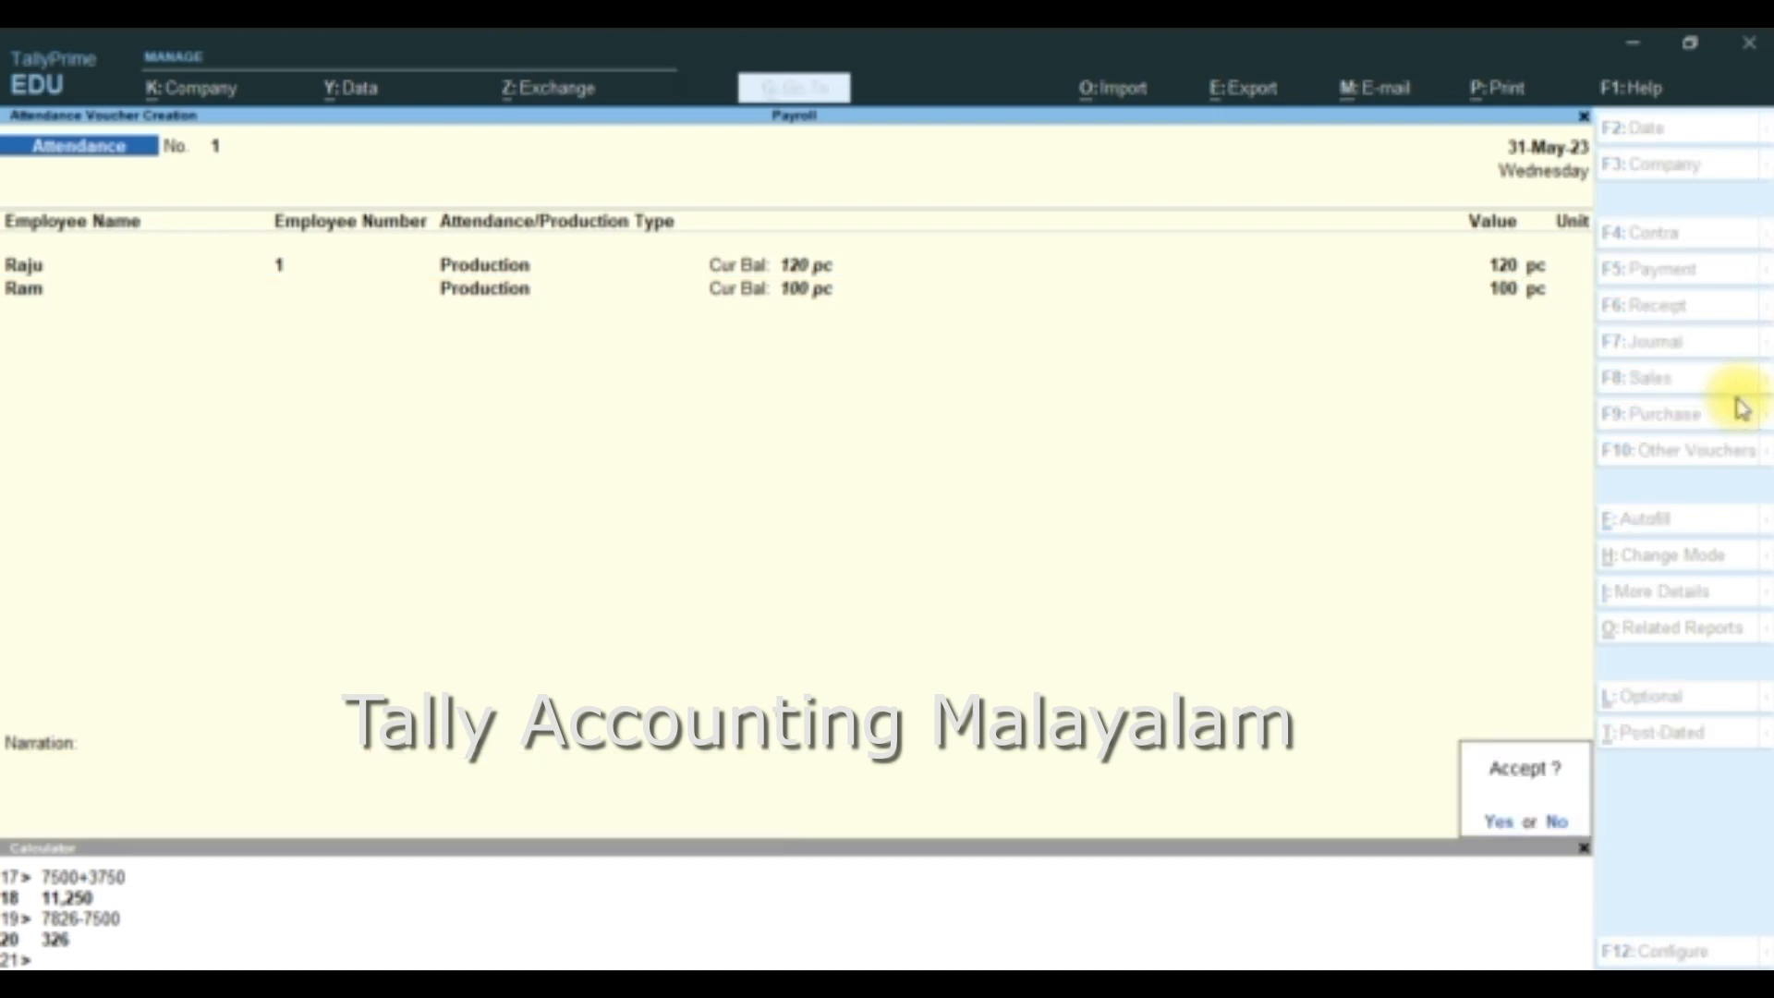
key("Return")
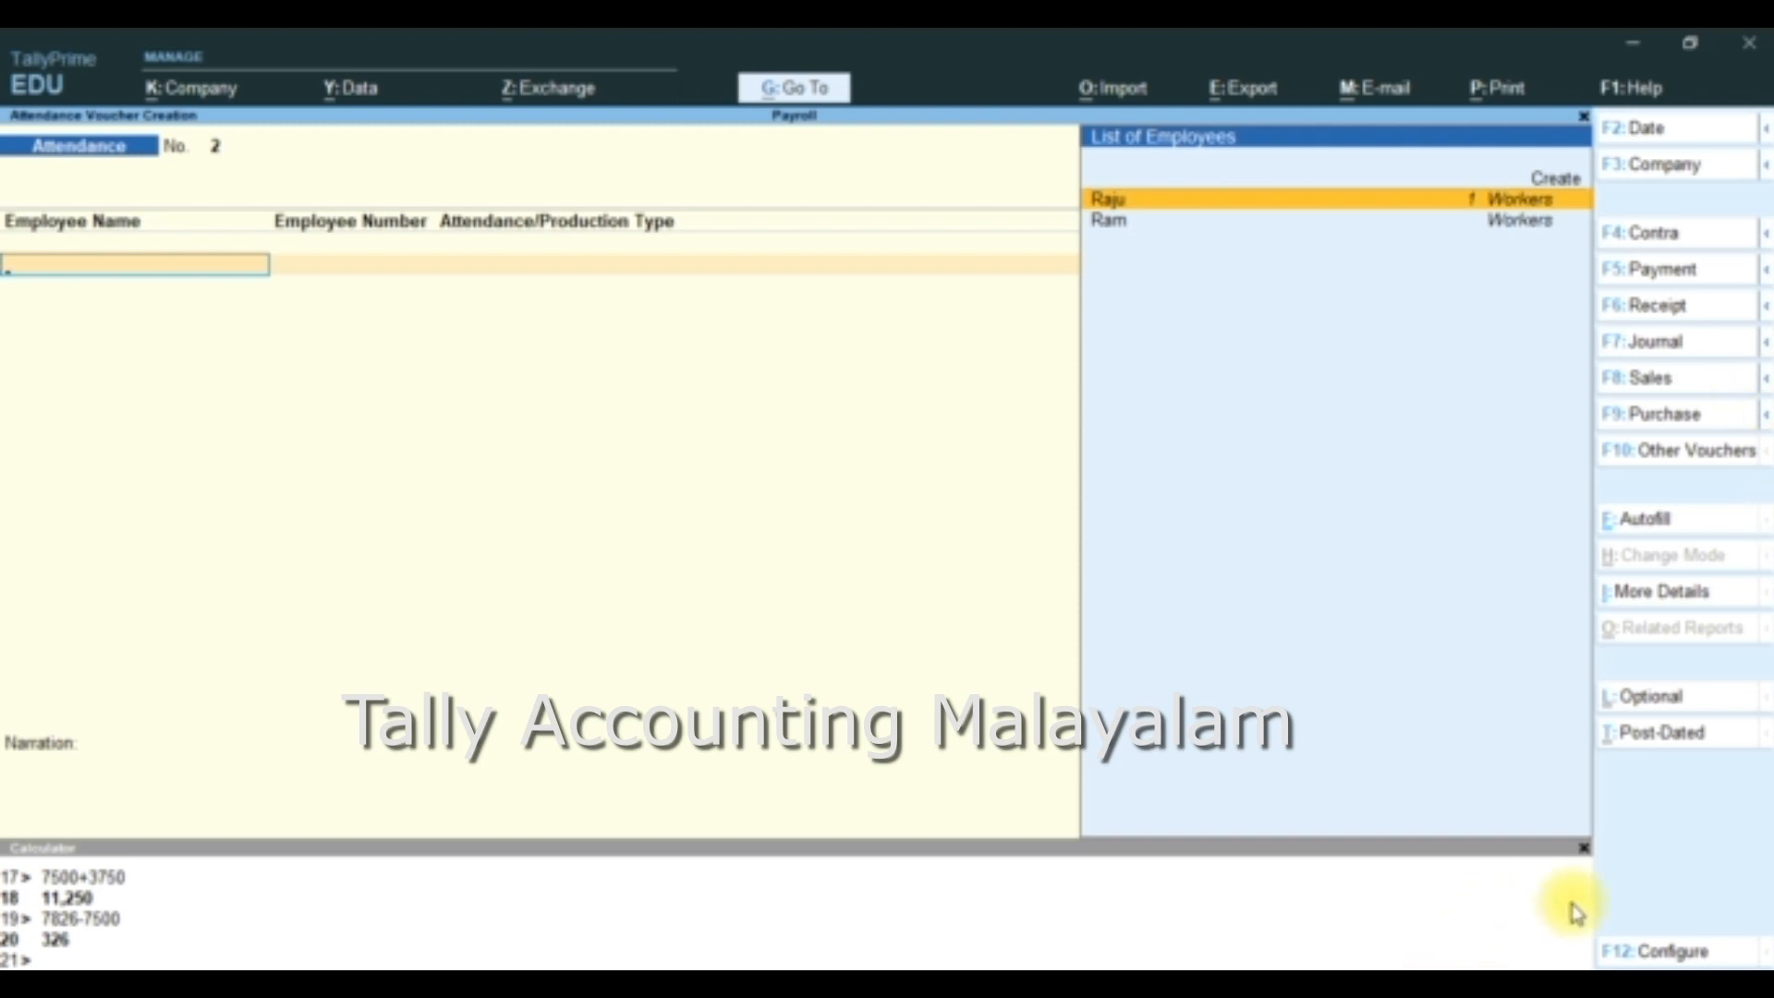
- Switch from the Attendance voucher to a new Payroll voucher
left_click(1695, 461)
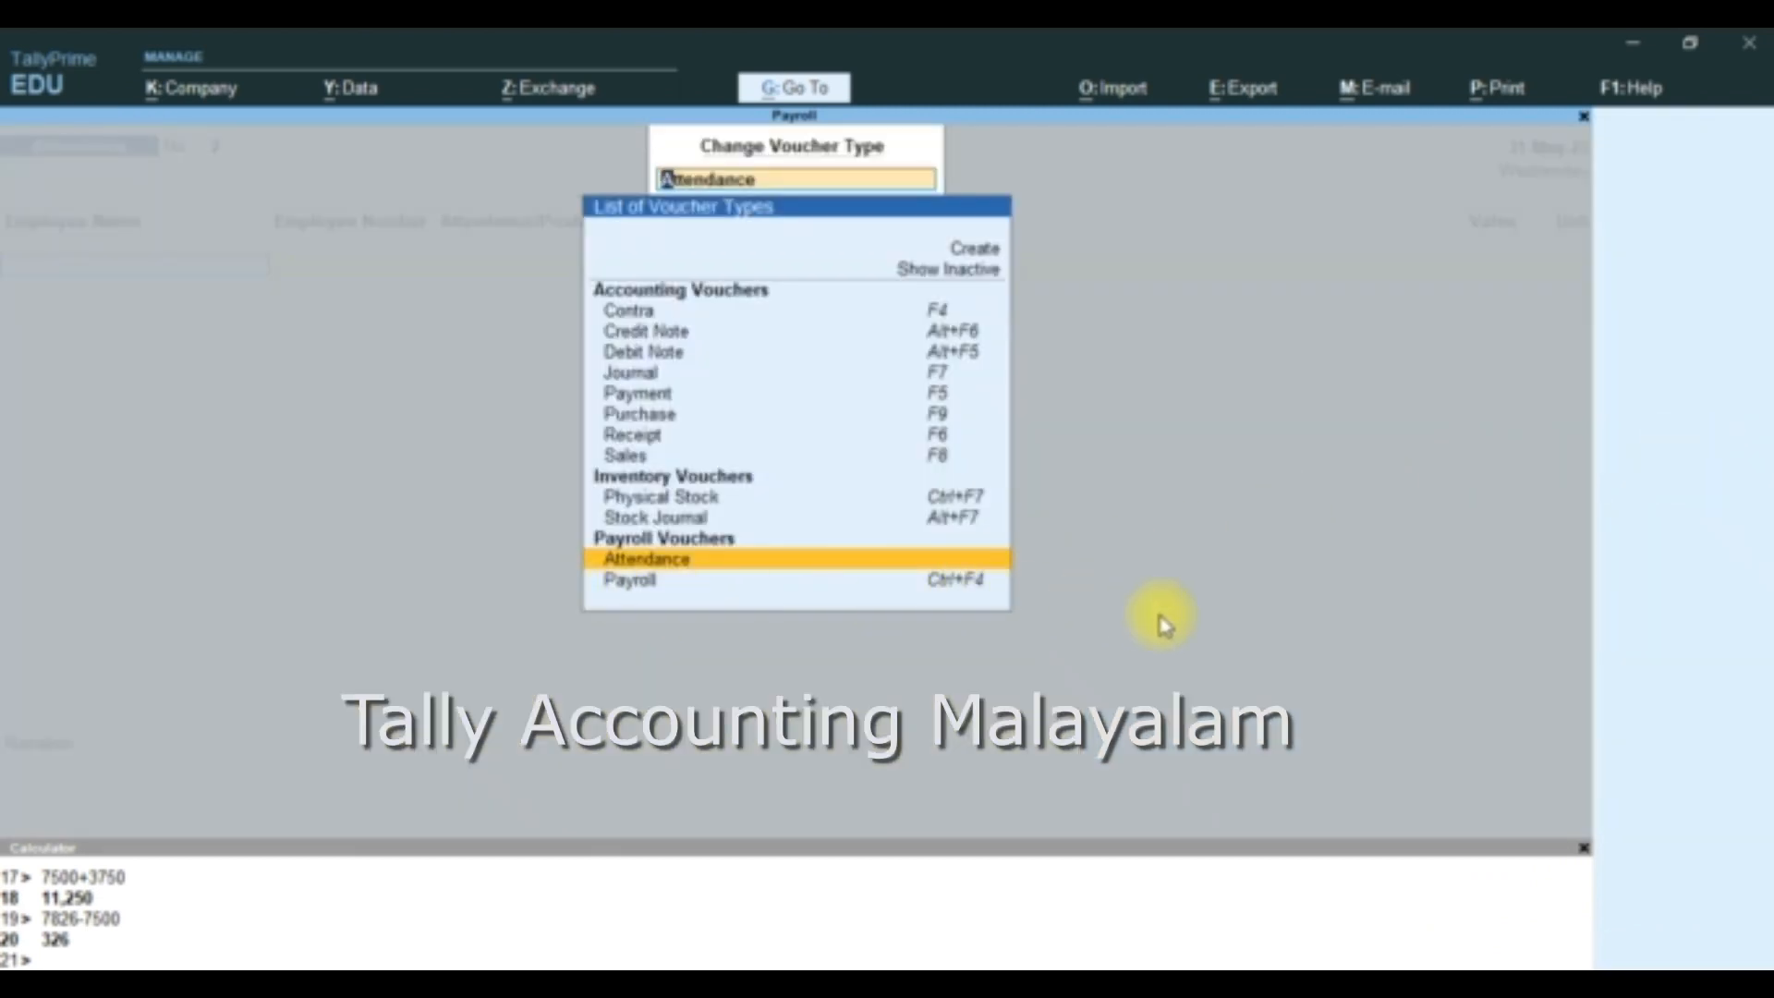
key("BackSpace")
key("Escape")
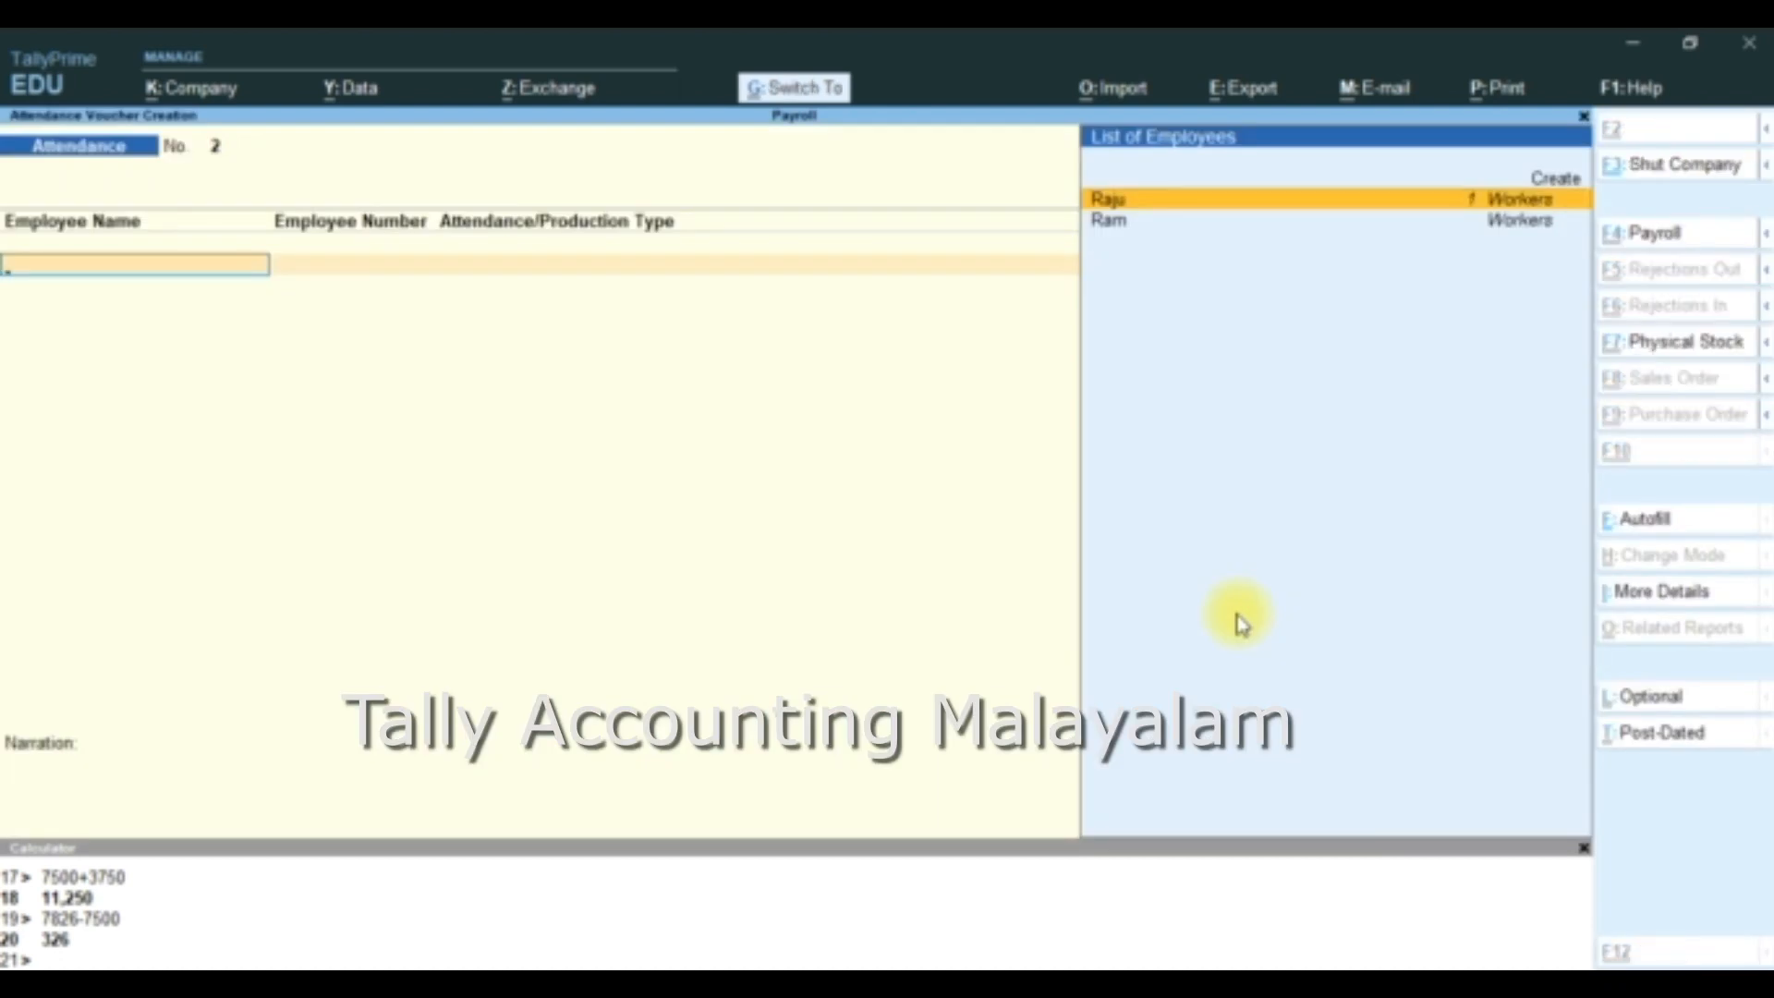
key("ctrl+F4")
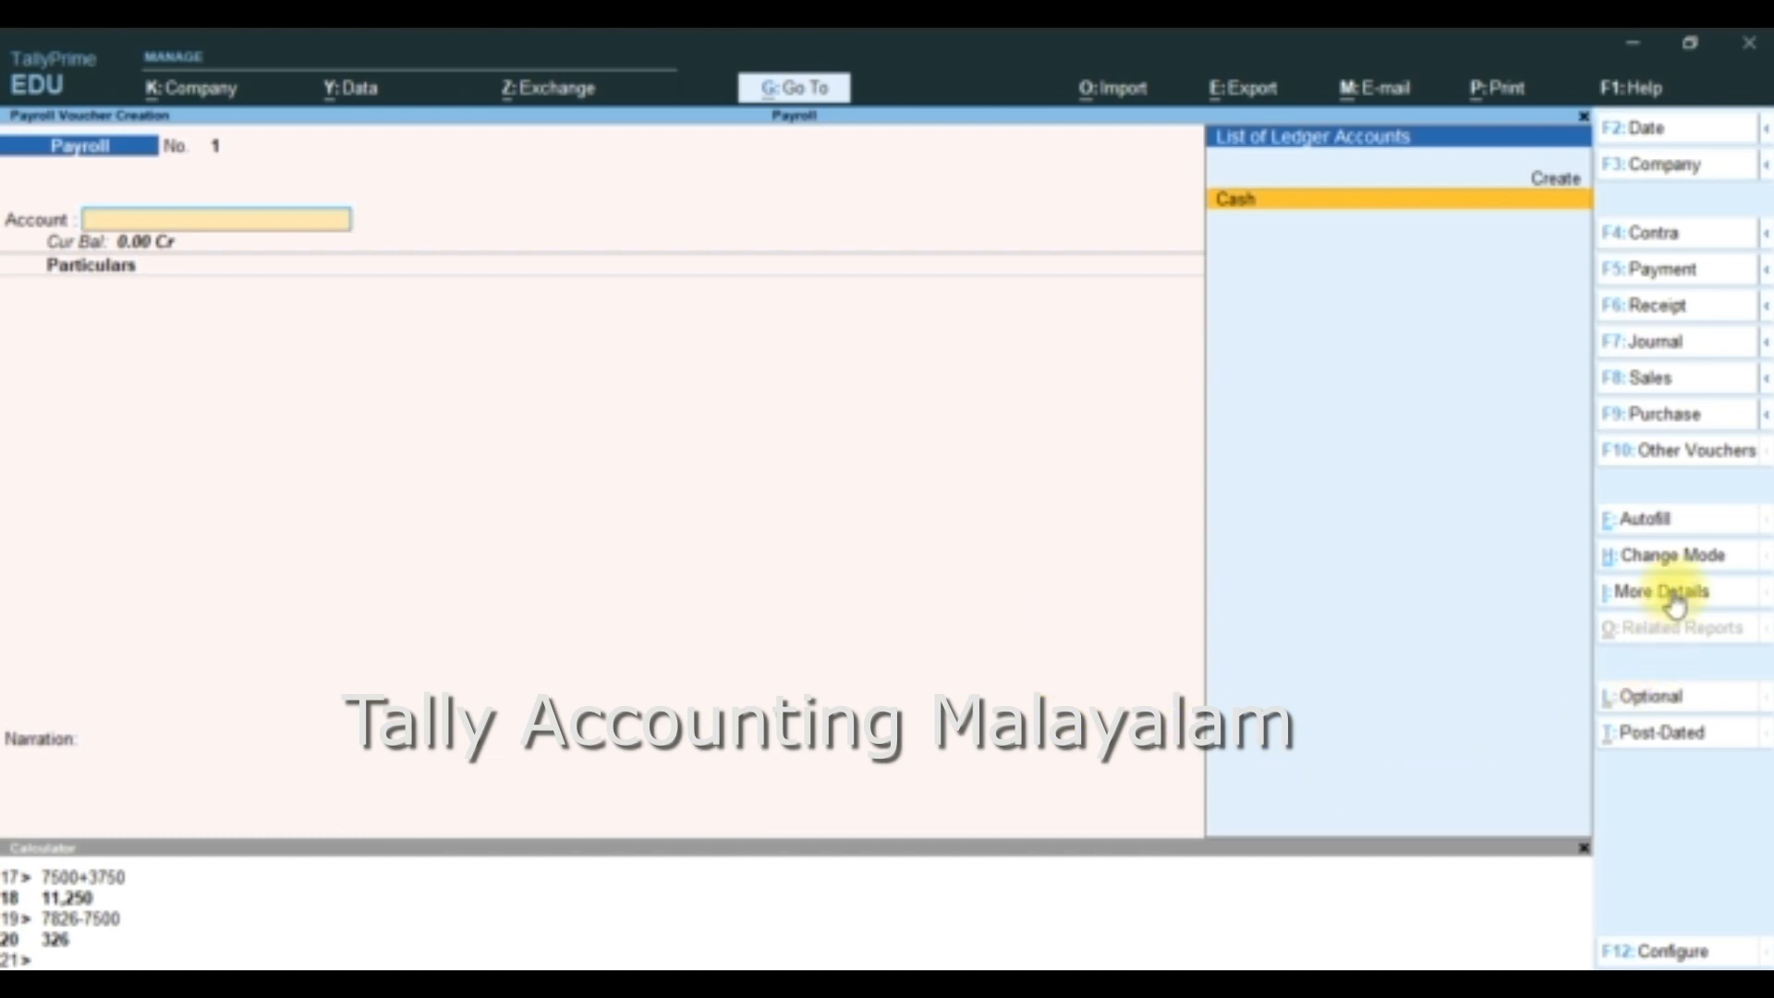
- Start Payroll Autofill in the Payroll voucher with Salary as the process
left_click(1659, 532)
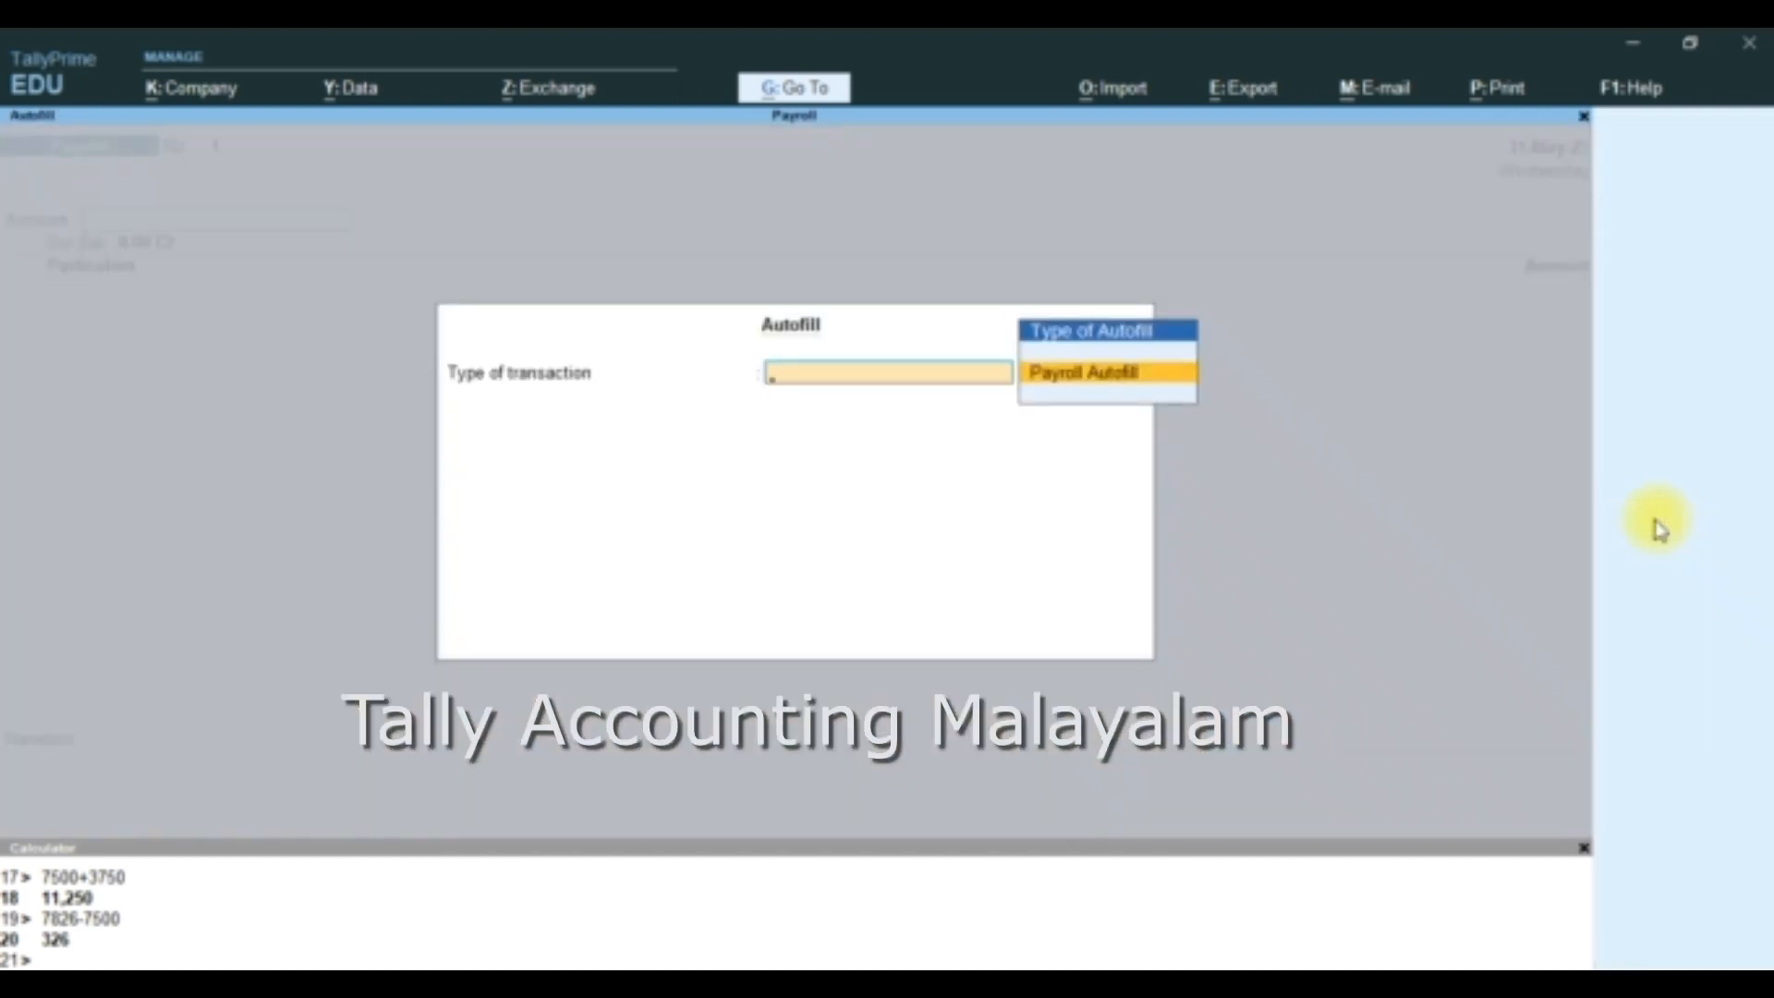
key("Return")
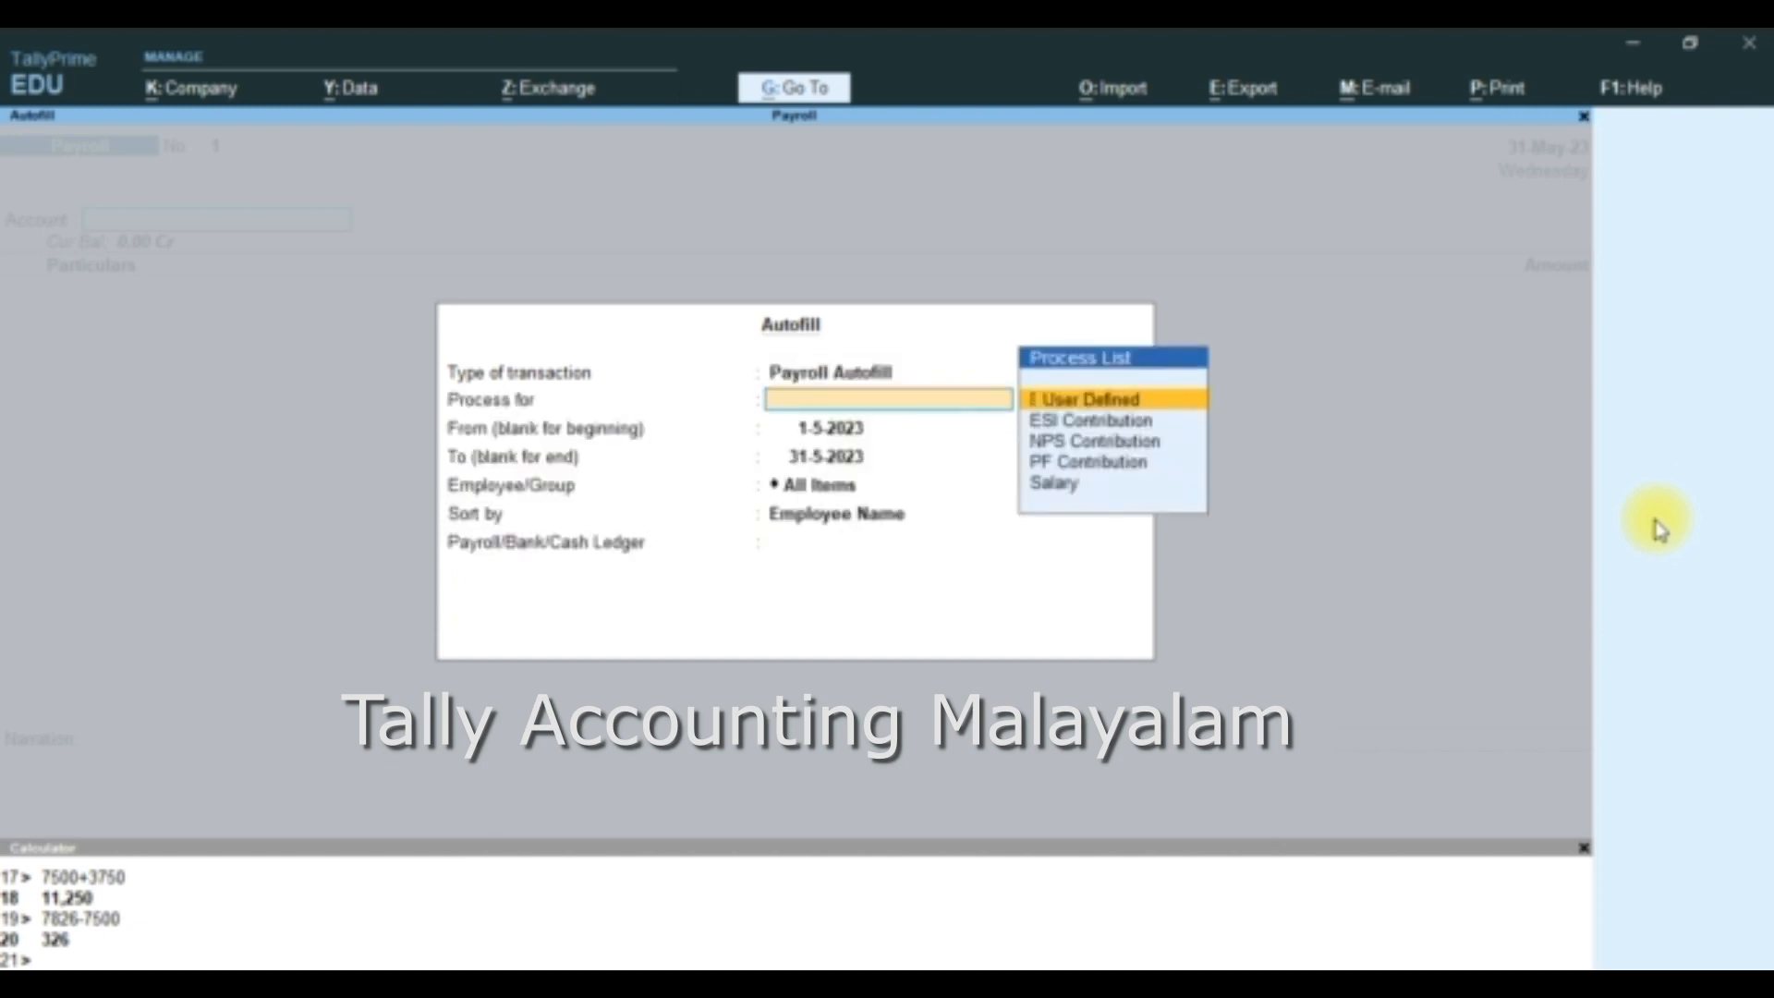
key("Down")
key("Down")
key("Down")
key("Down")
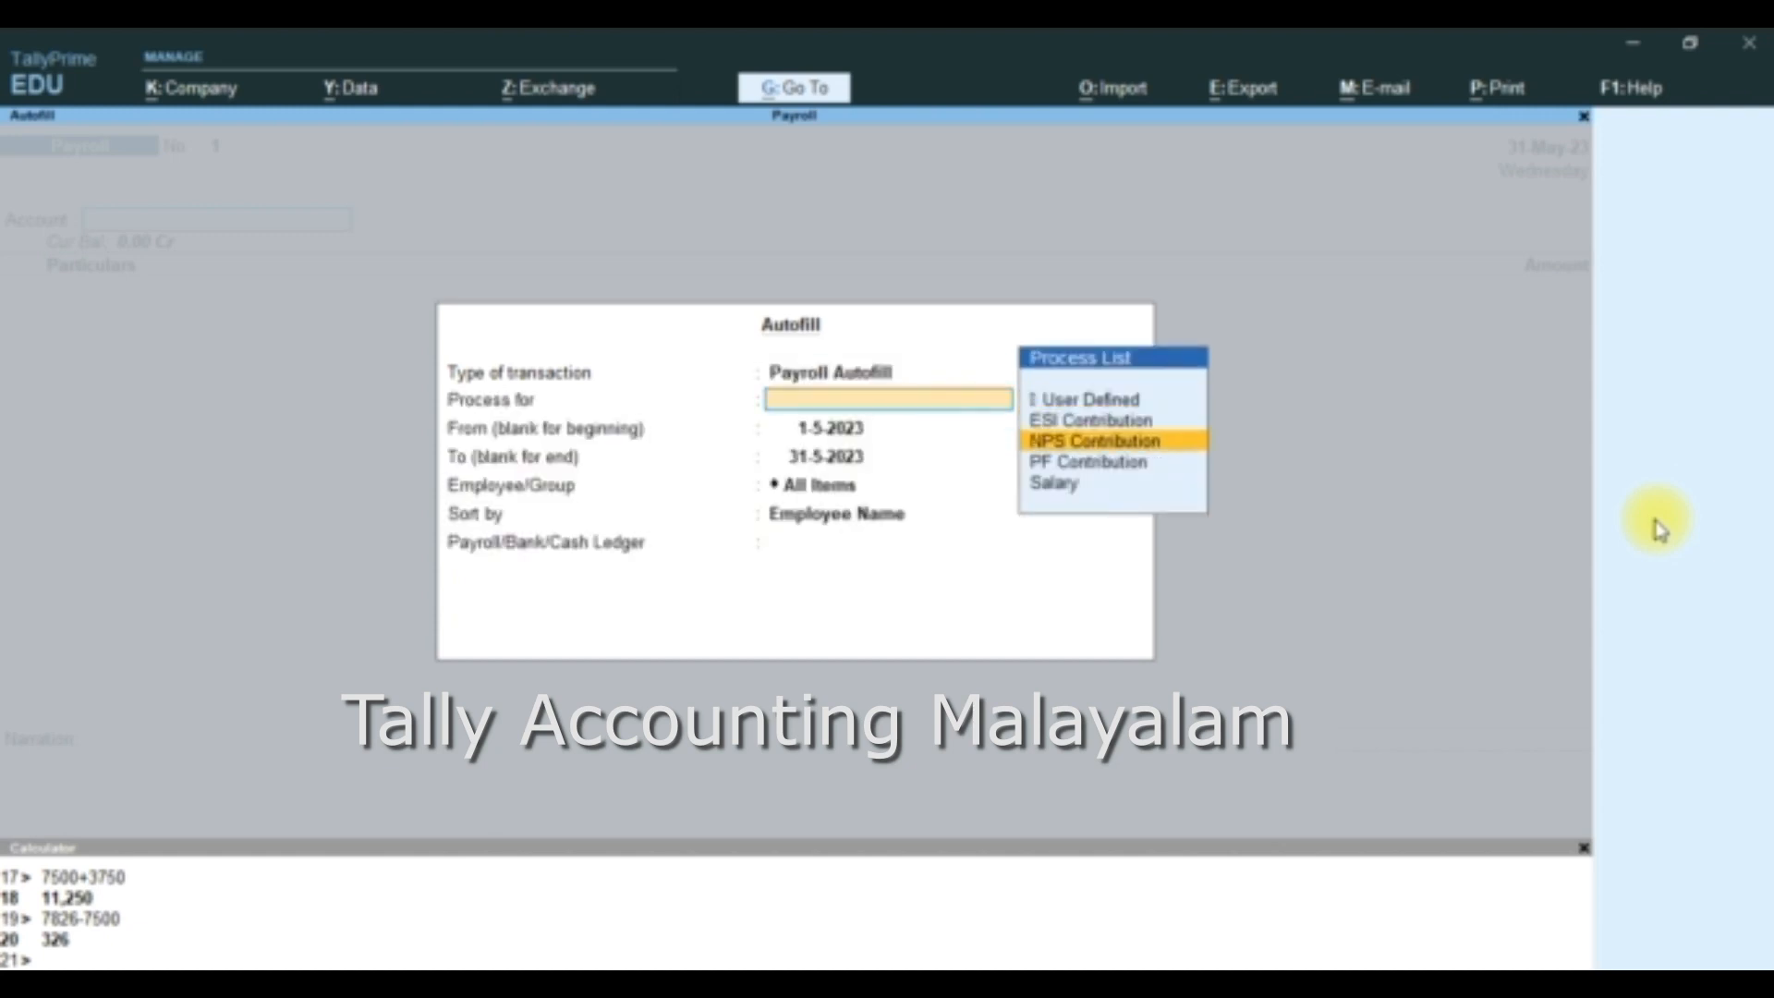
key("Return")
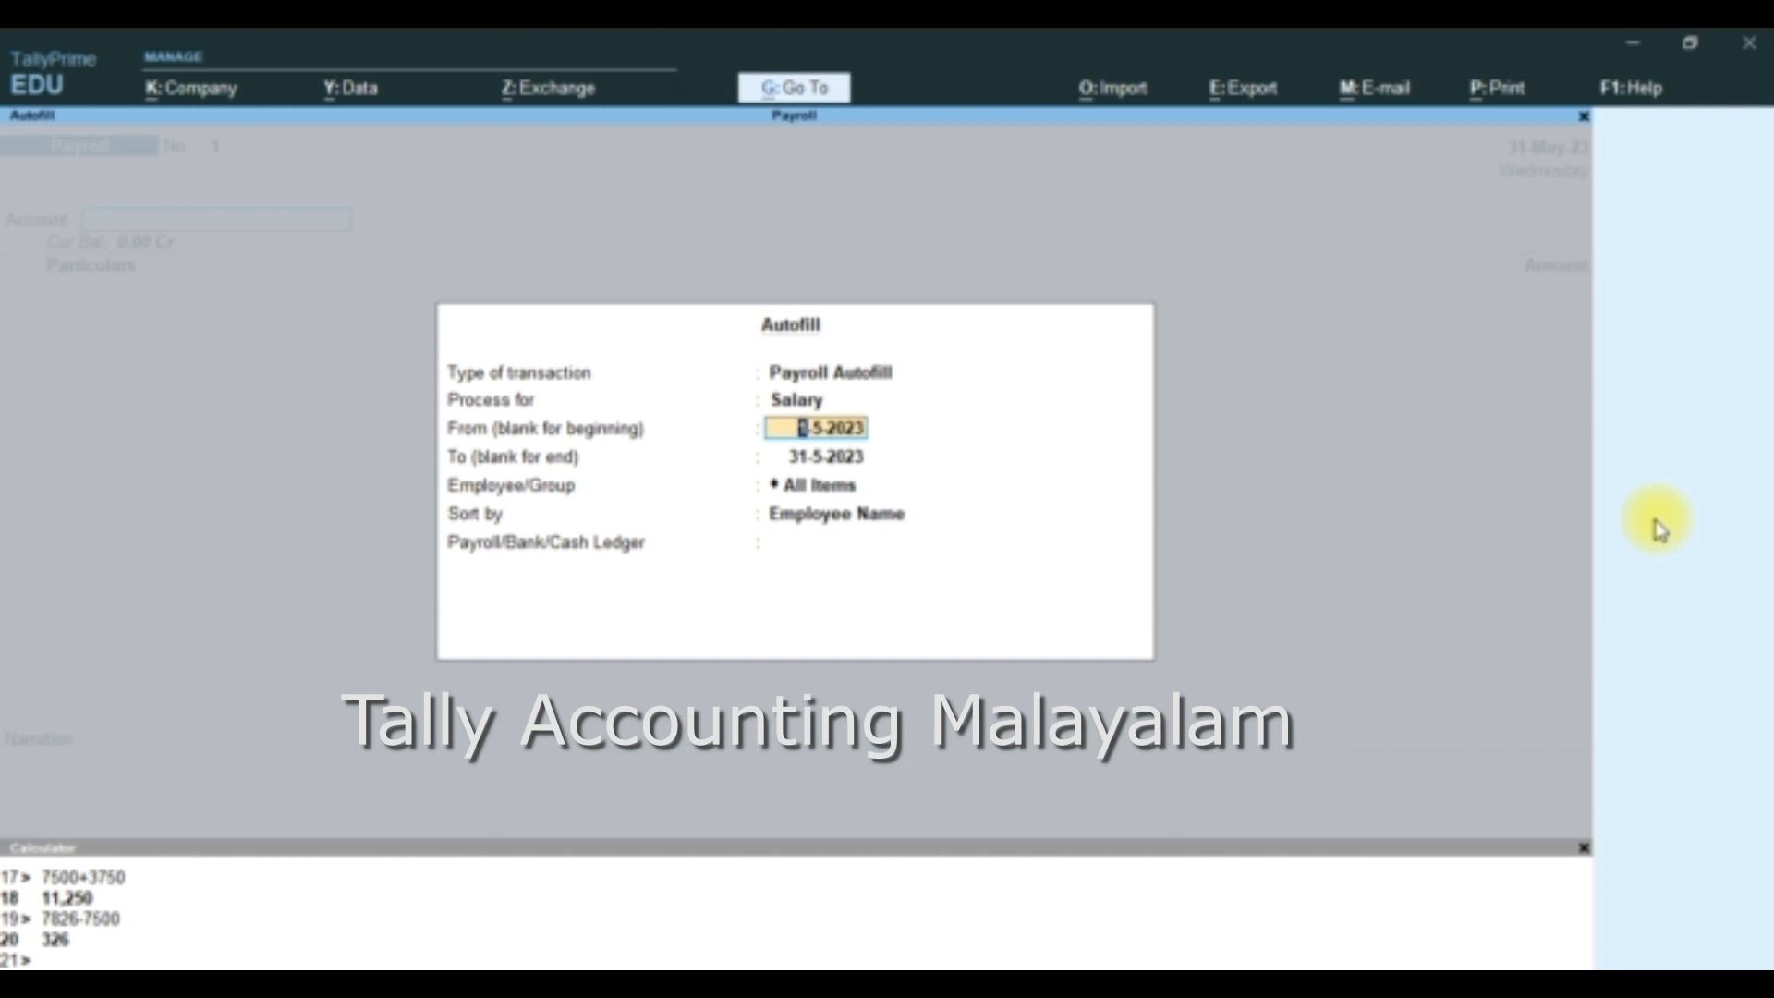
- Autofill salaries for 1-5-2023 to 31-5-2023, All Items, sorted by Employee Name, using the Cash ledger and including employees with banking details
key("Return")
key("Return")
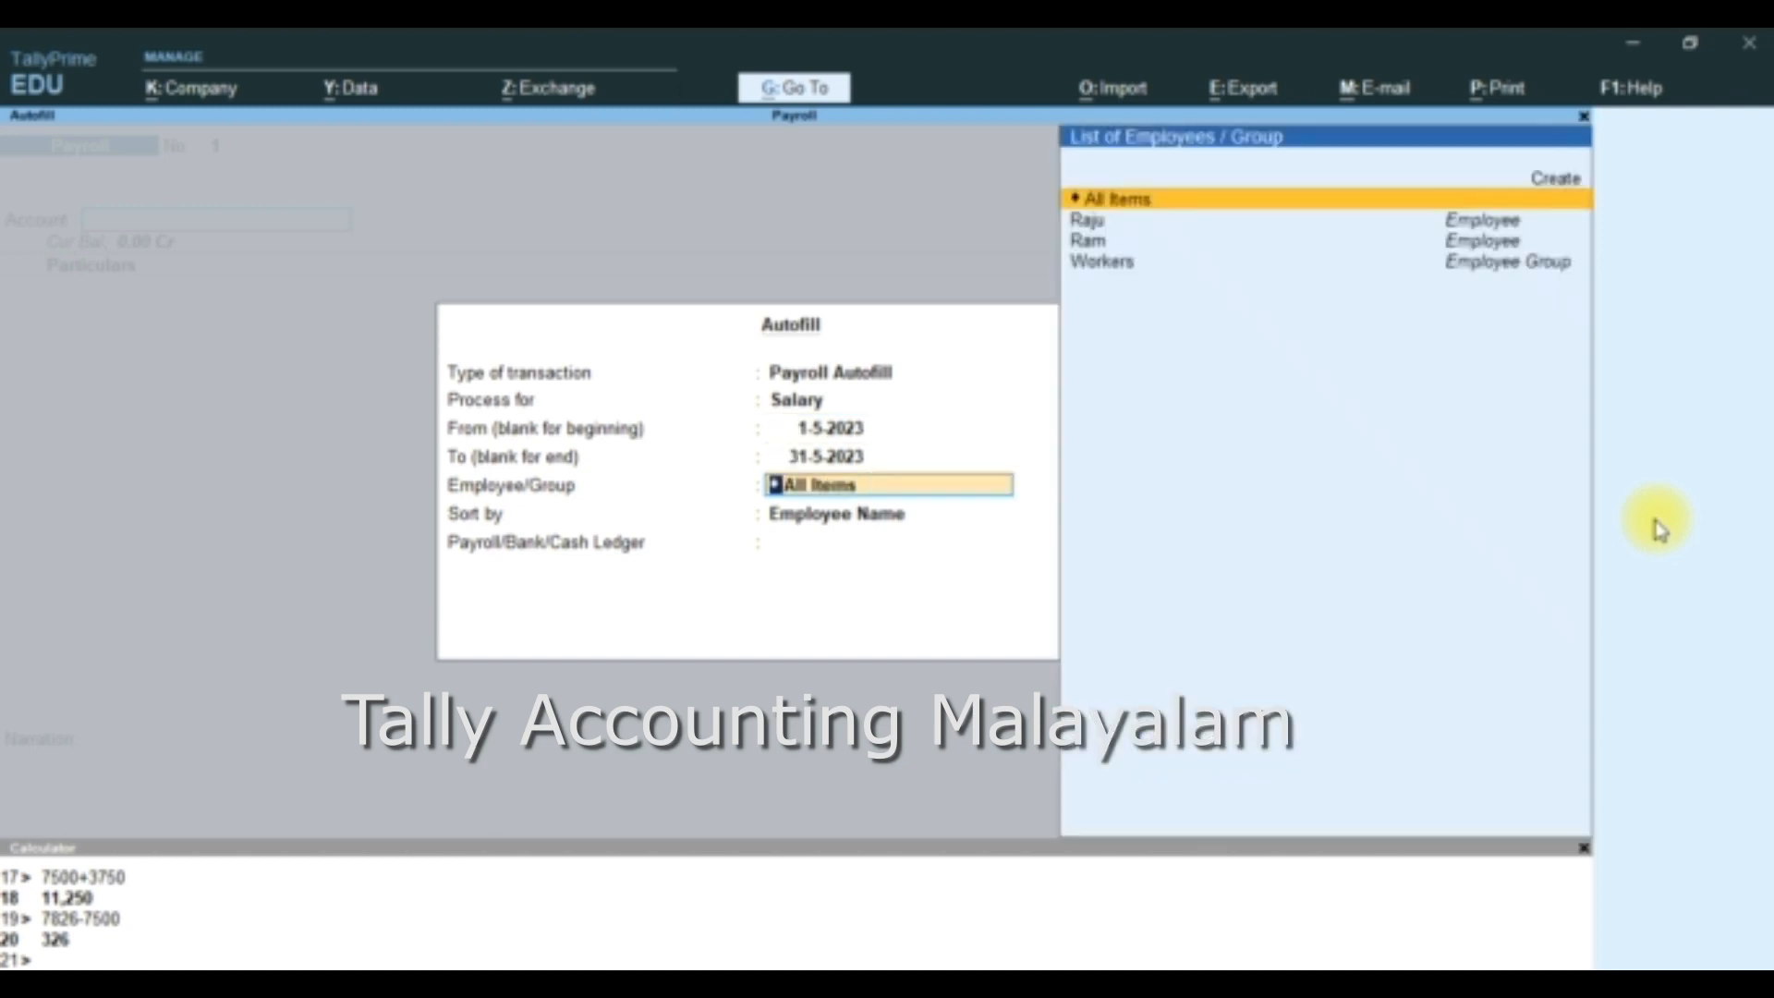
key("Return")
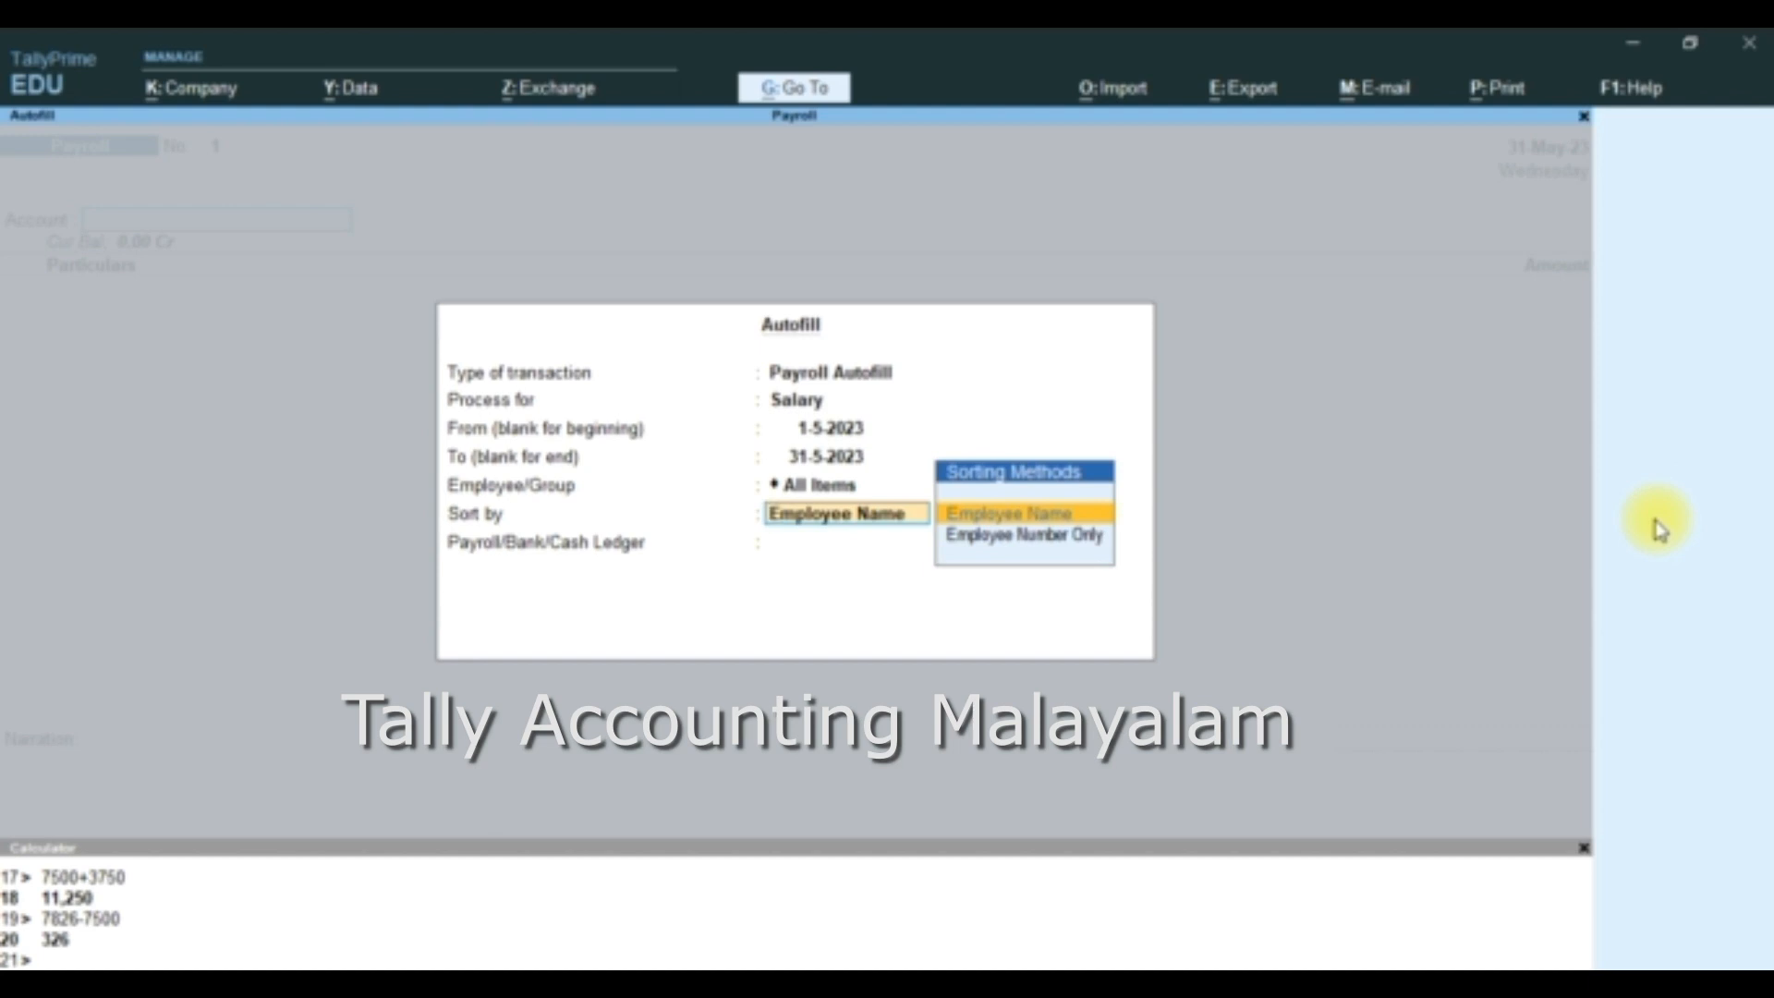
key("Return")
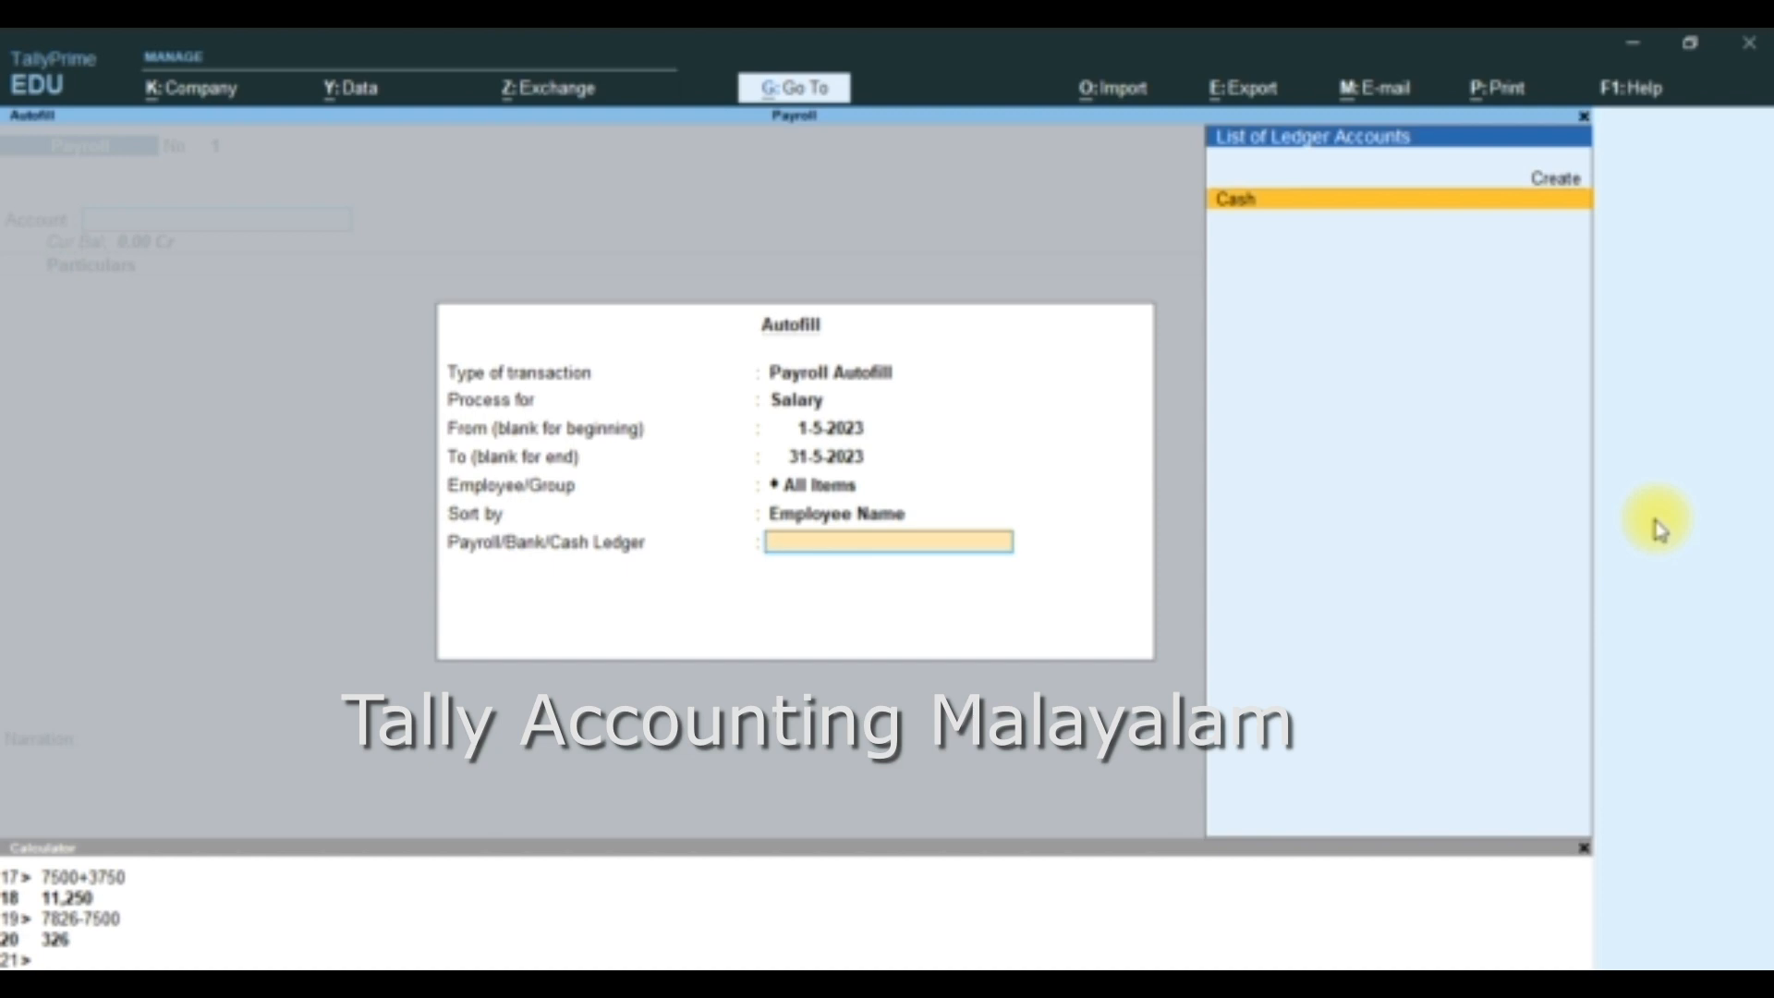
key("Return")
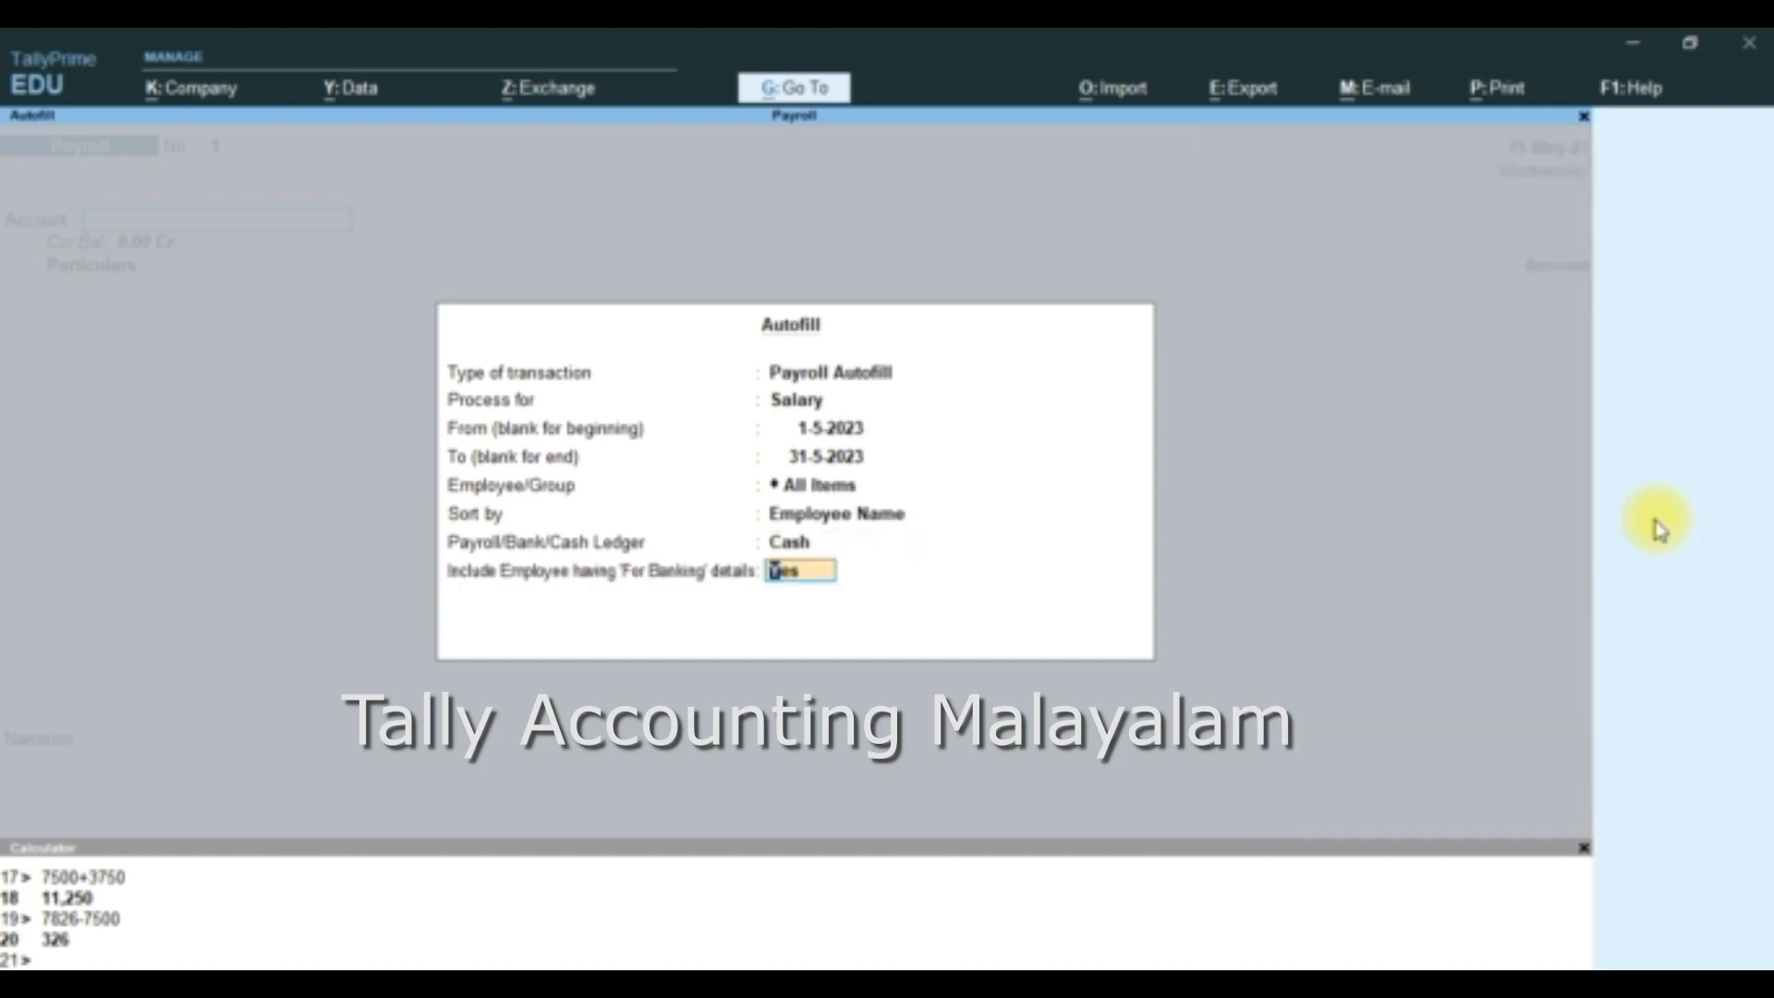
key("Return")
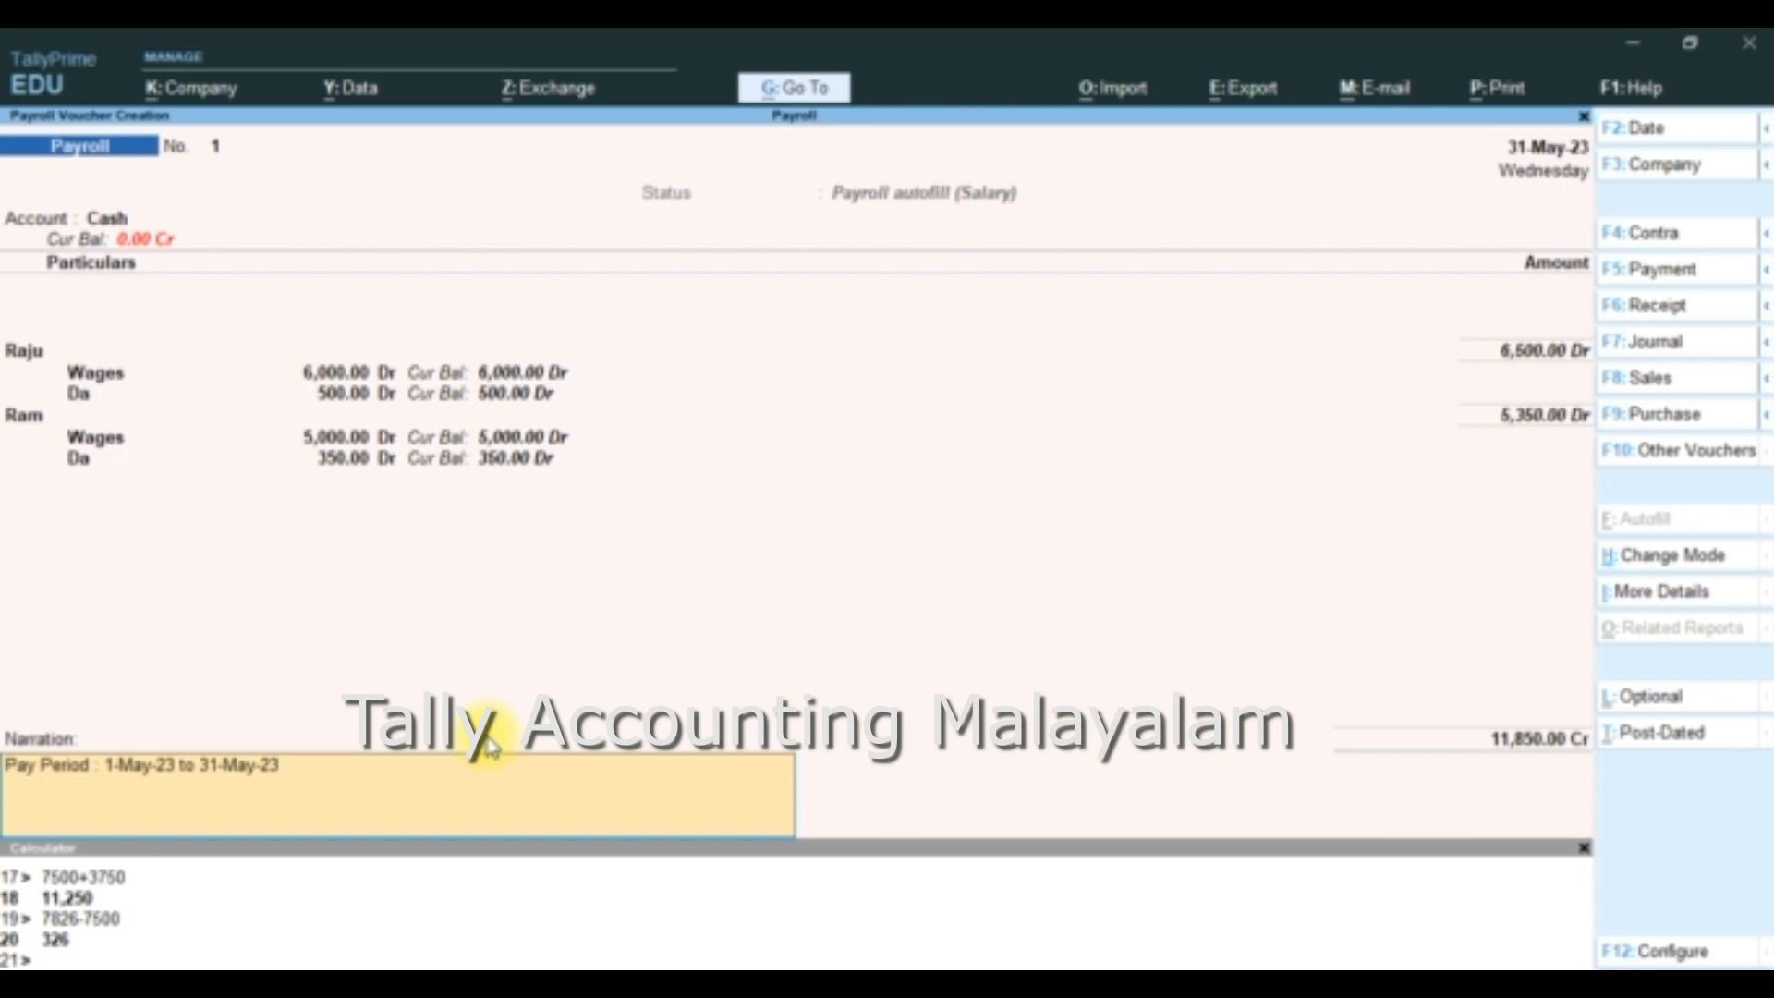
- Save the Payroll voucher with its pay period narration and return to the Gateway of Tally
key("Return")
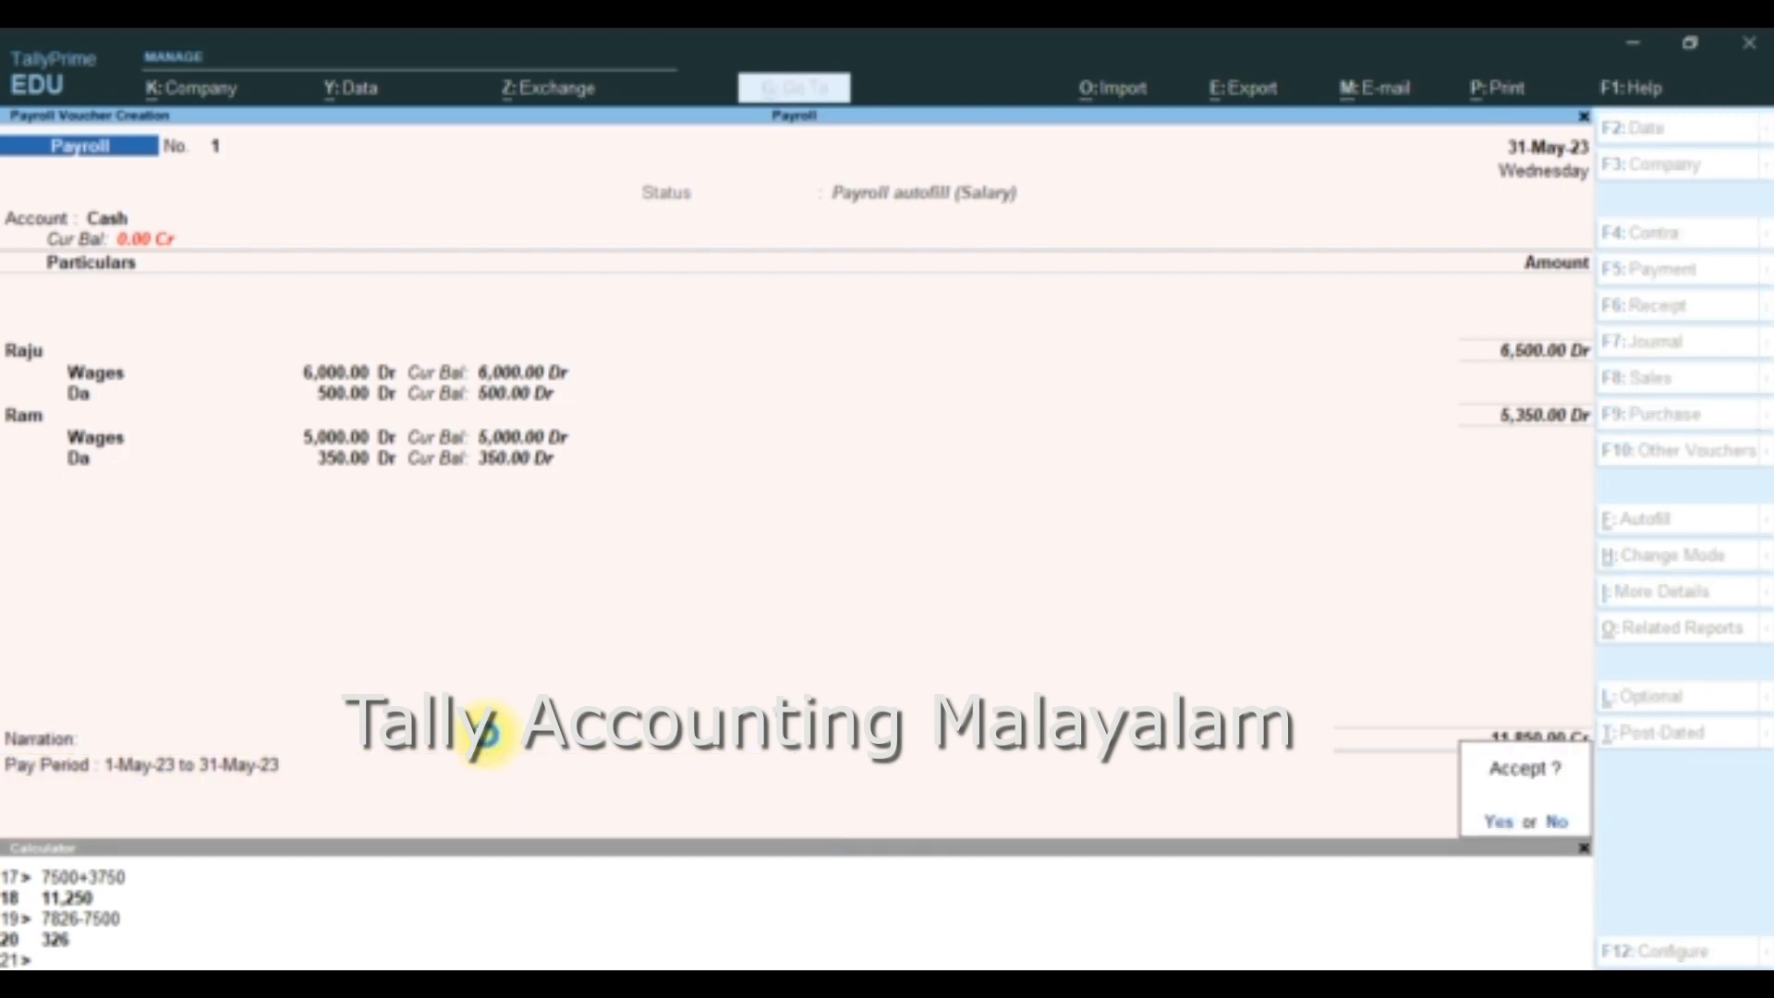
key("Return")
key("Escape")
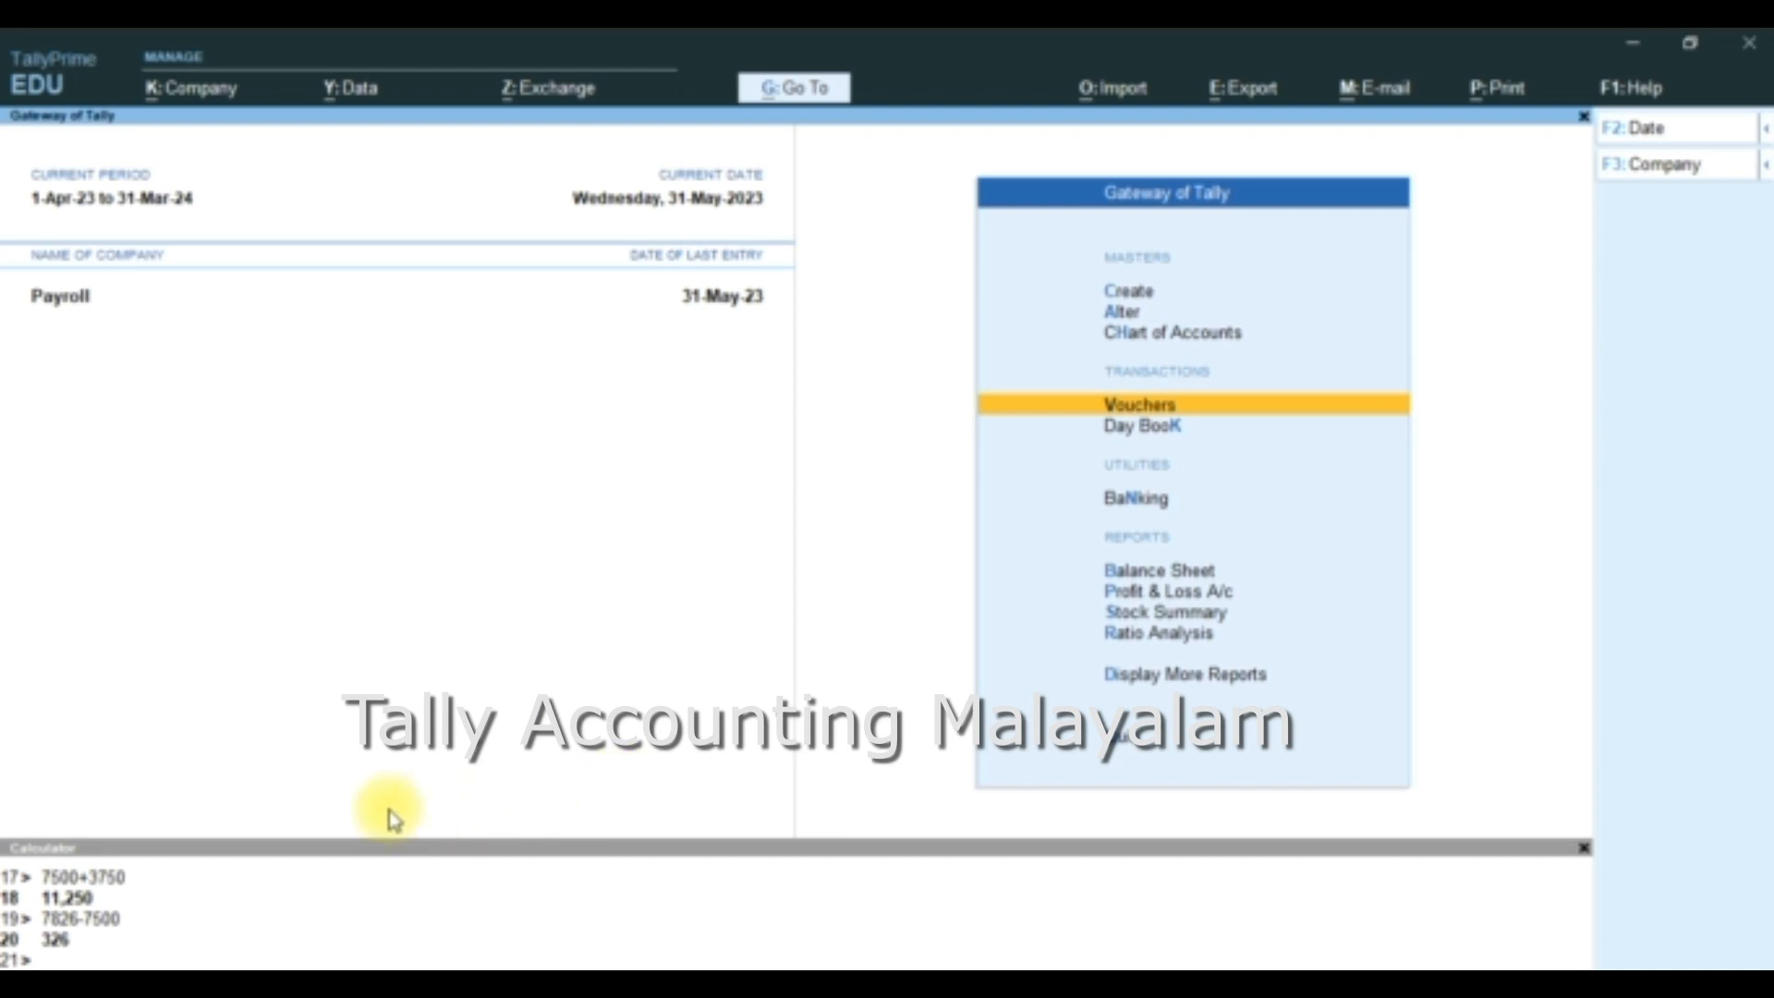
key("Return")
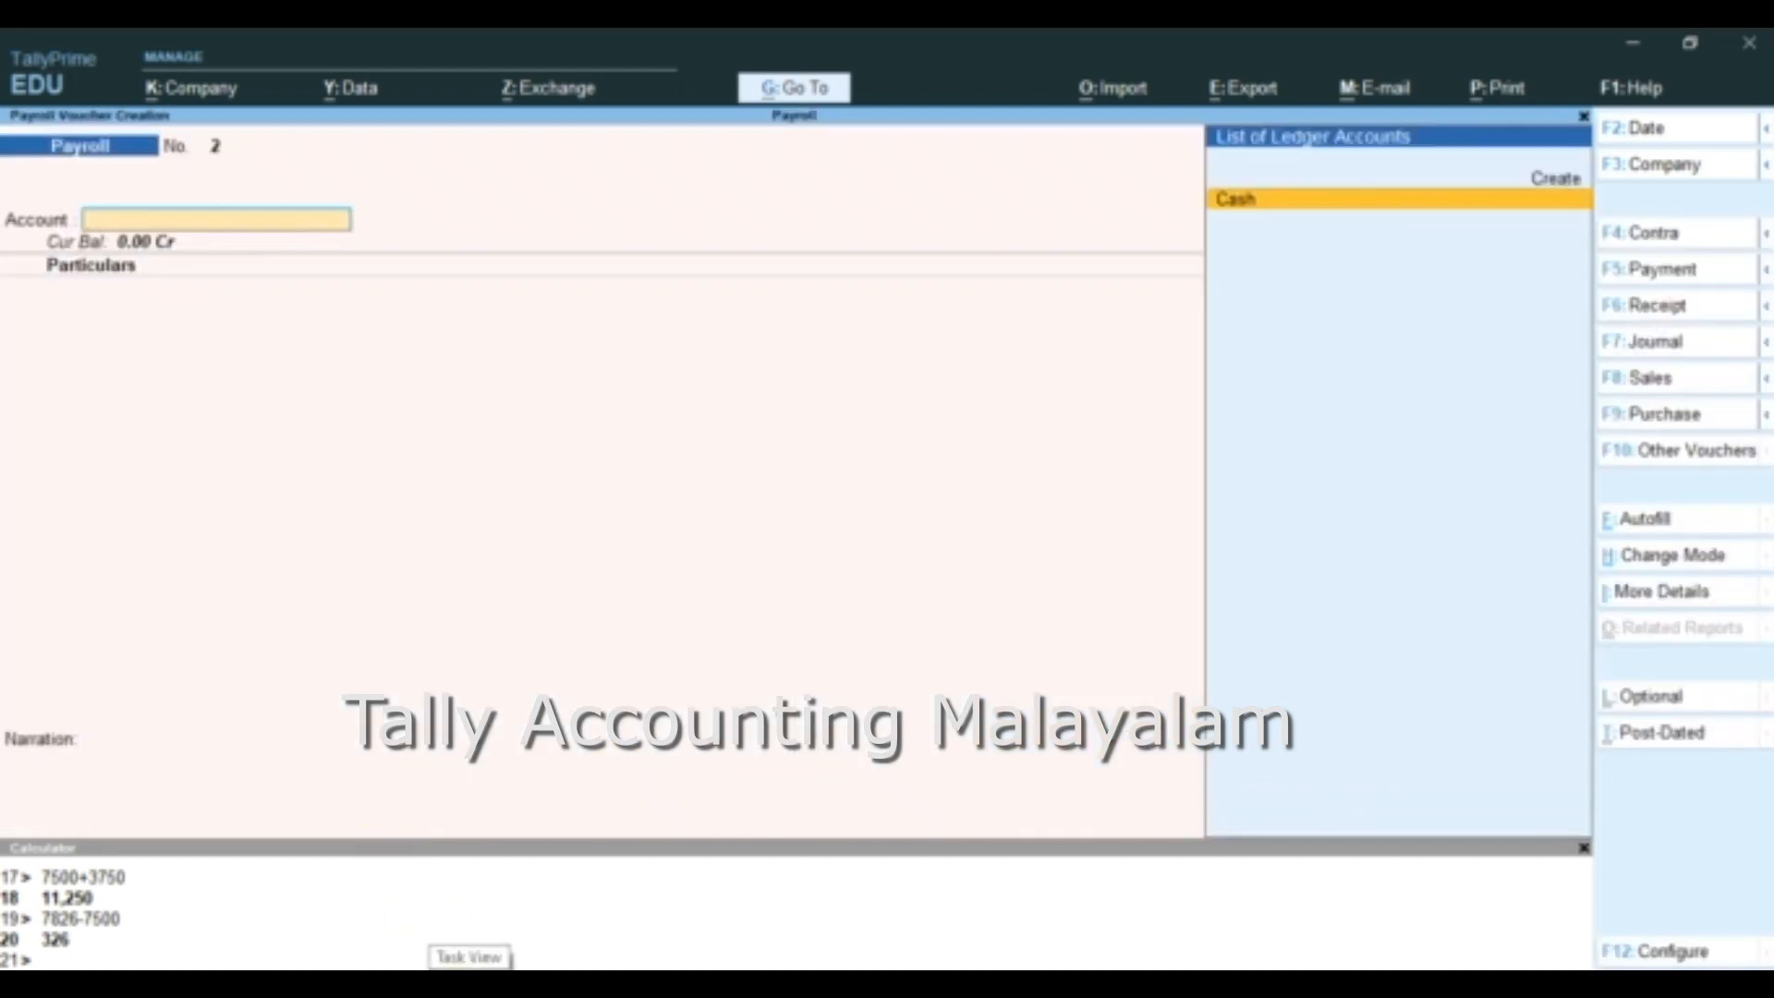
key("Escape")
key("Return")
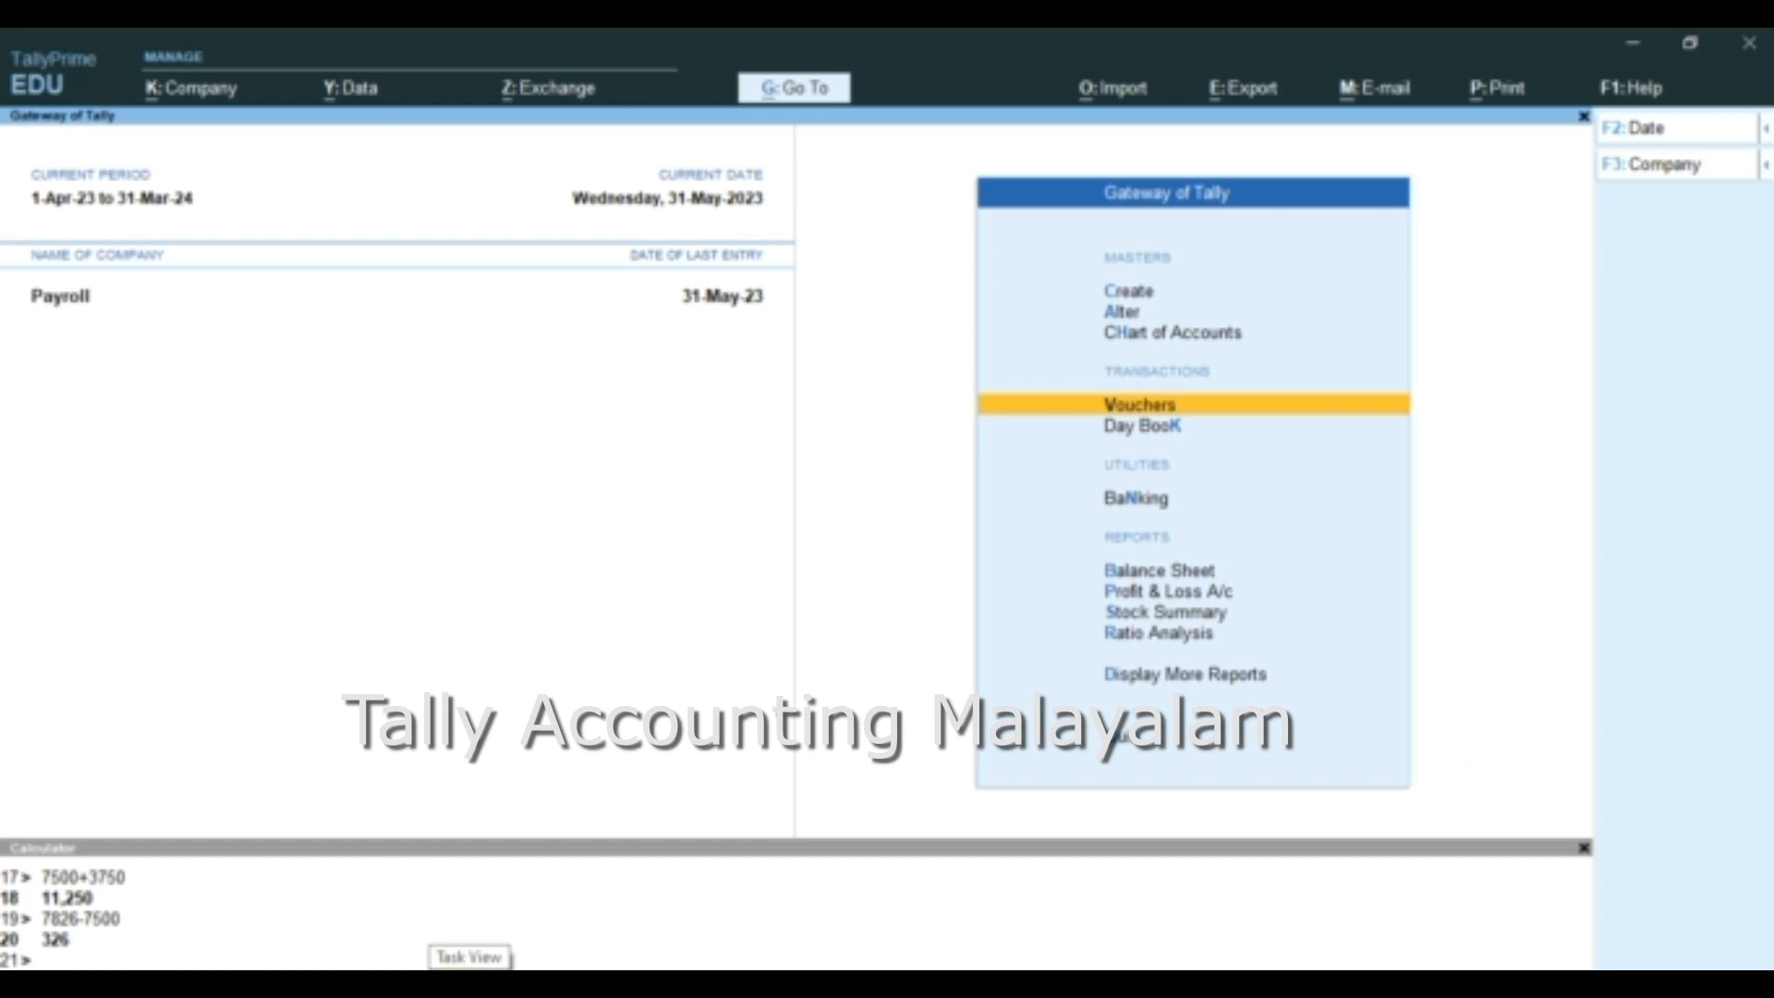
- Display the Pay Slip report from the Payroll Reports for All Items
key("d")
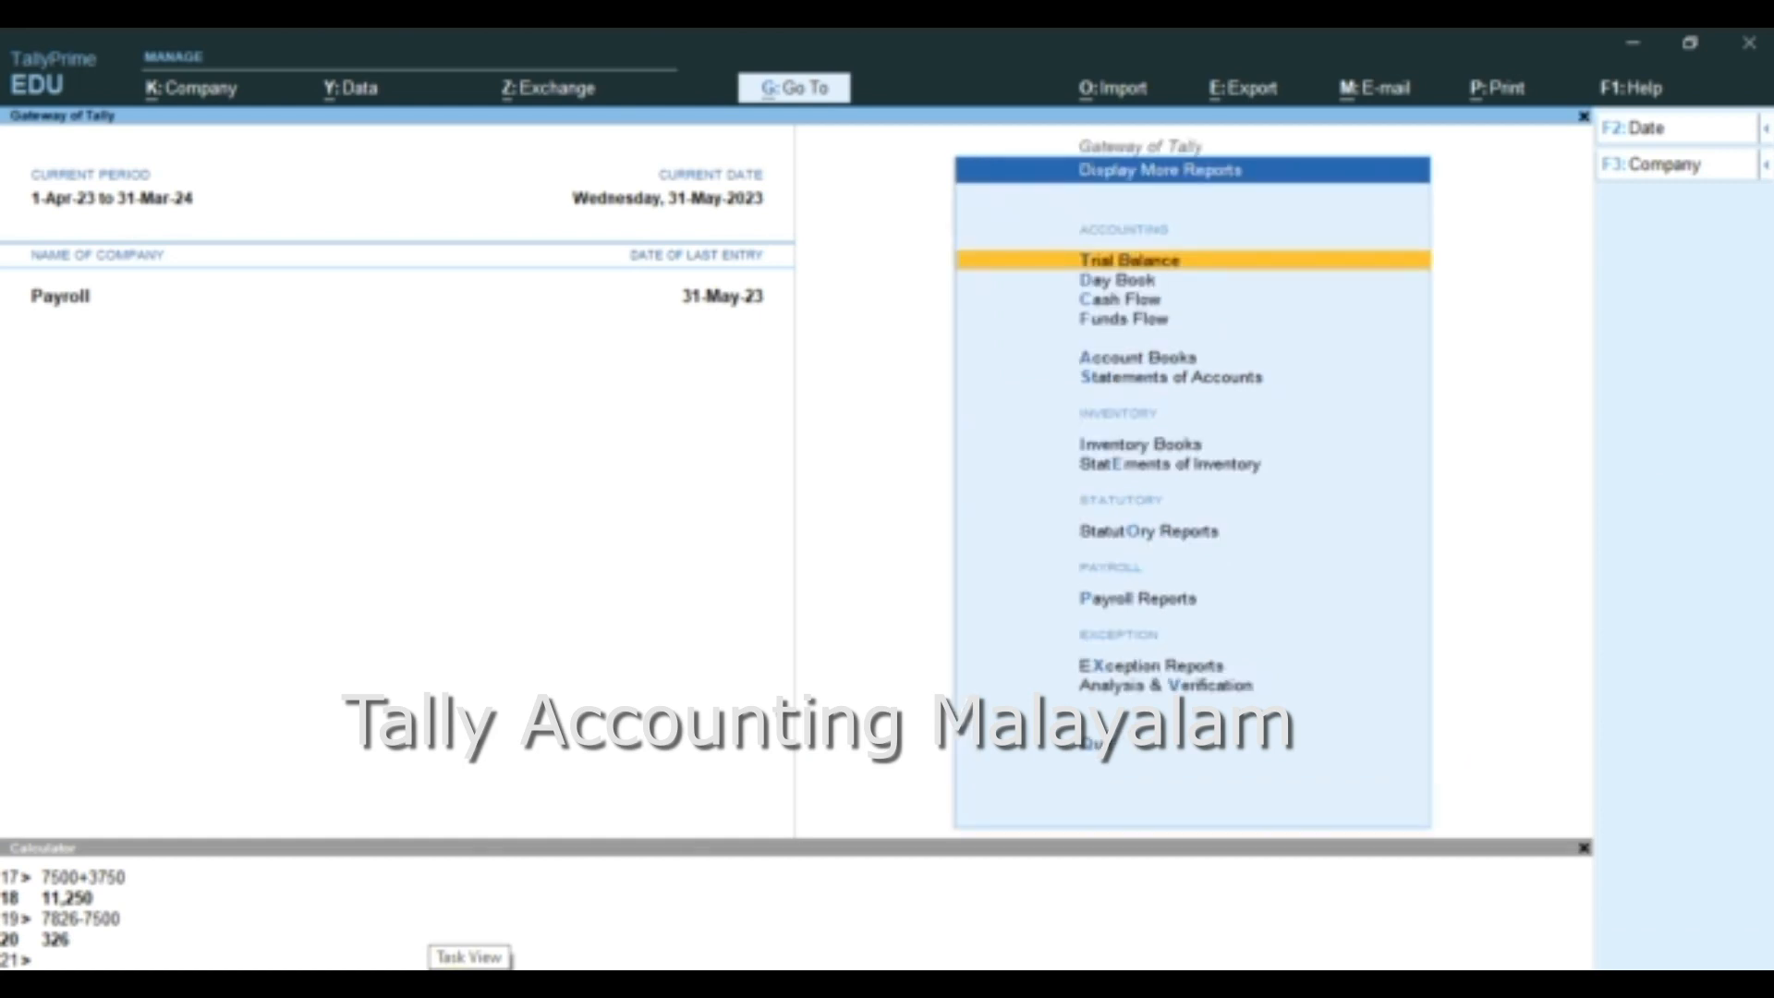
key("Down")
key("Down")
key("Down")
key("Down")
key("Down")
key("Down")
key("Down")
key("Down")
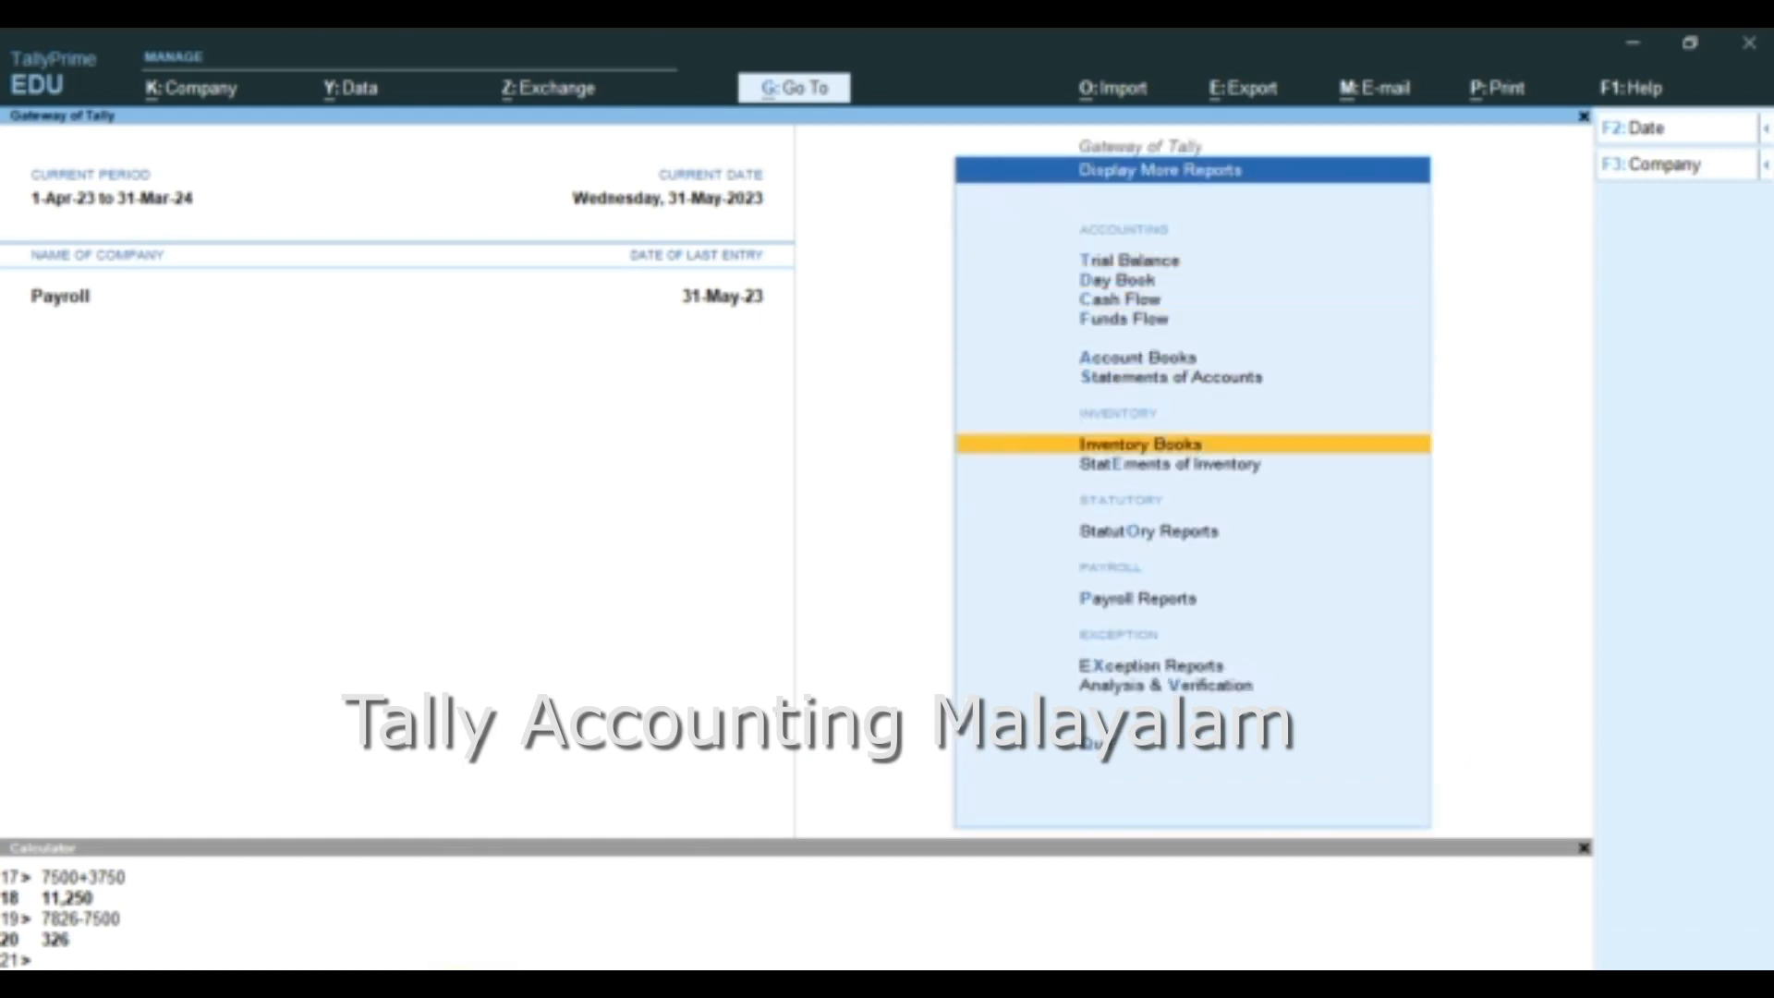
key("Down")
key("Down")
key("Up")
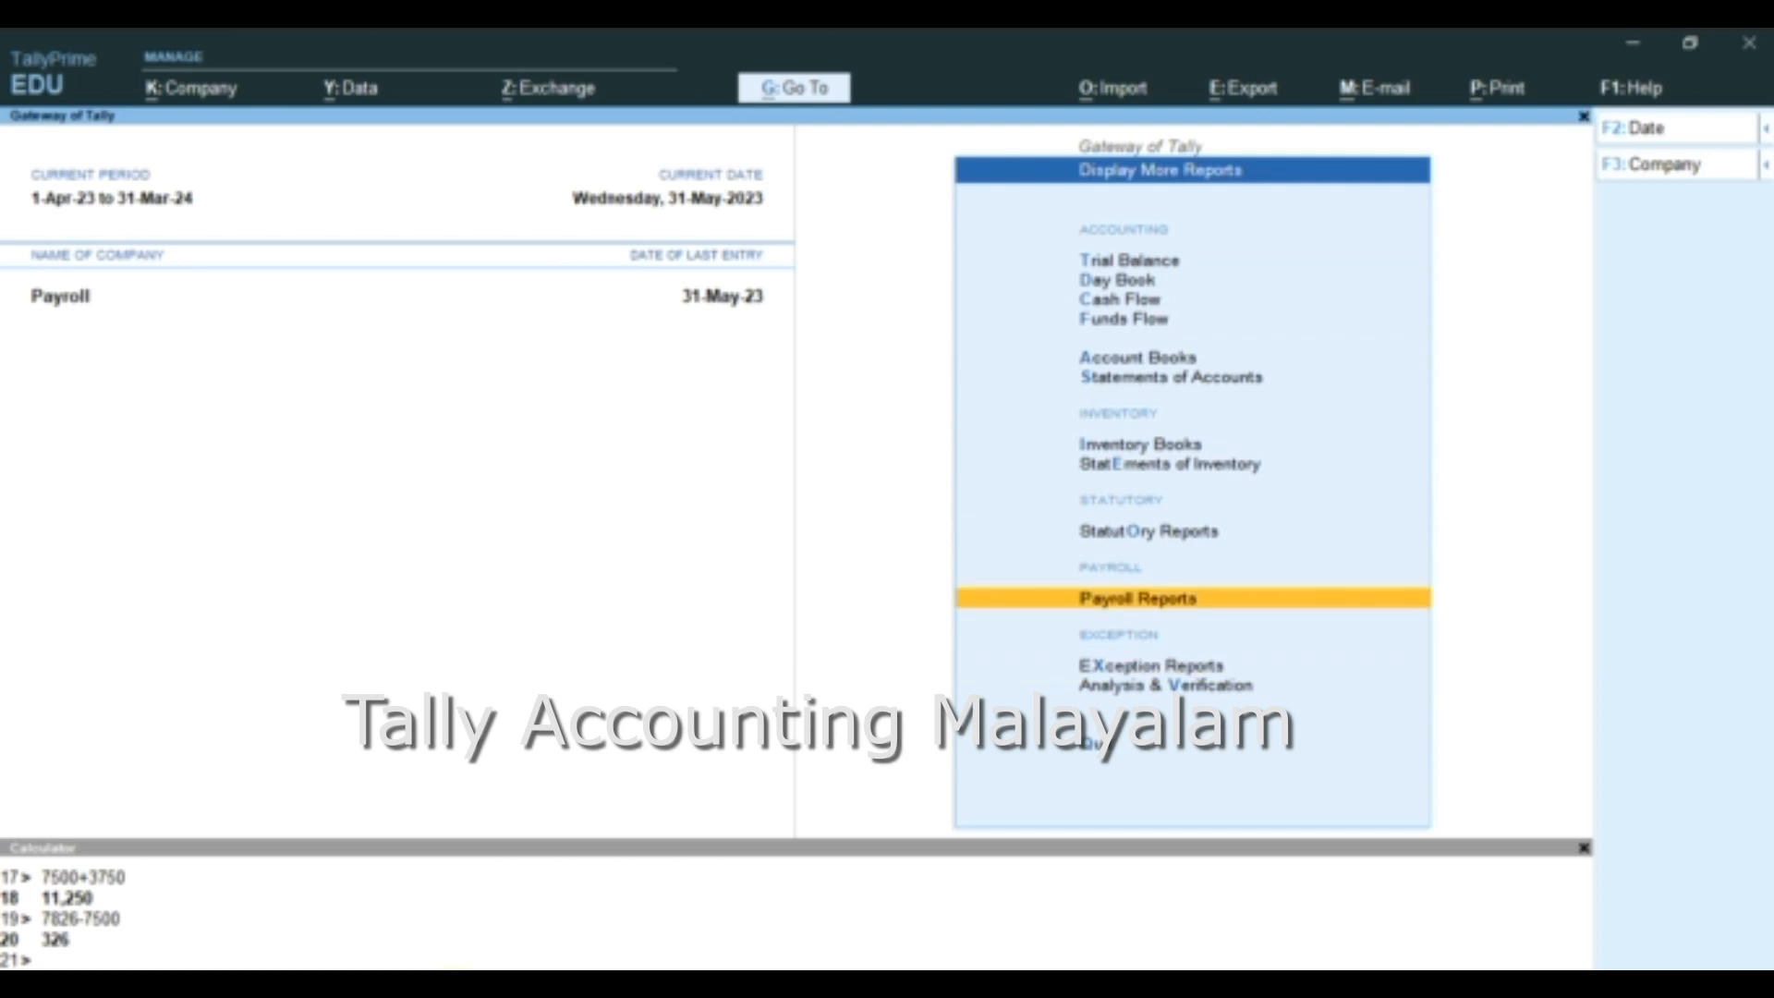
key("Return")
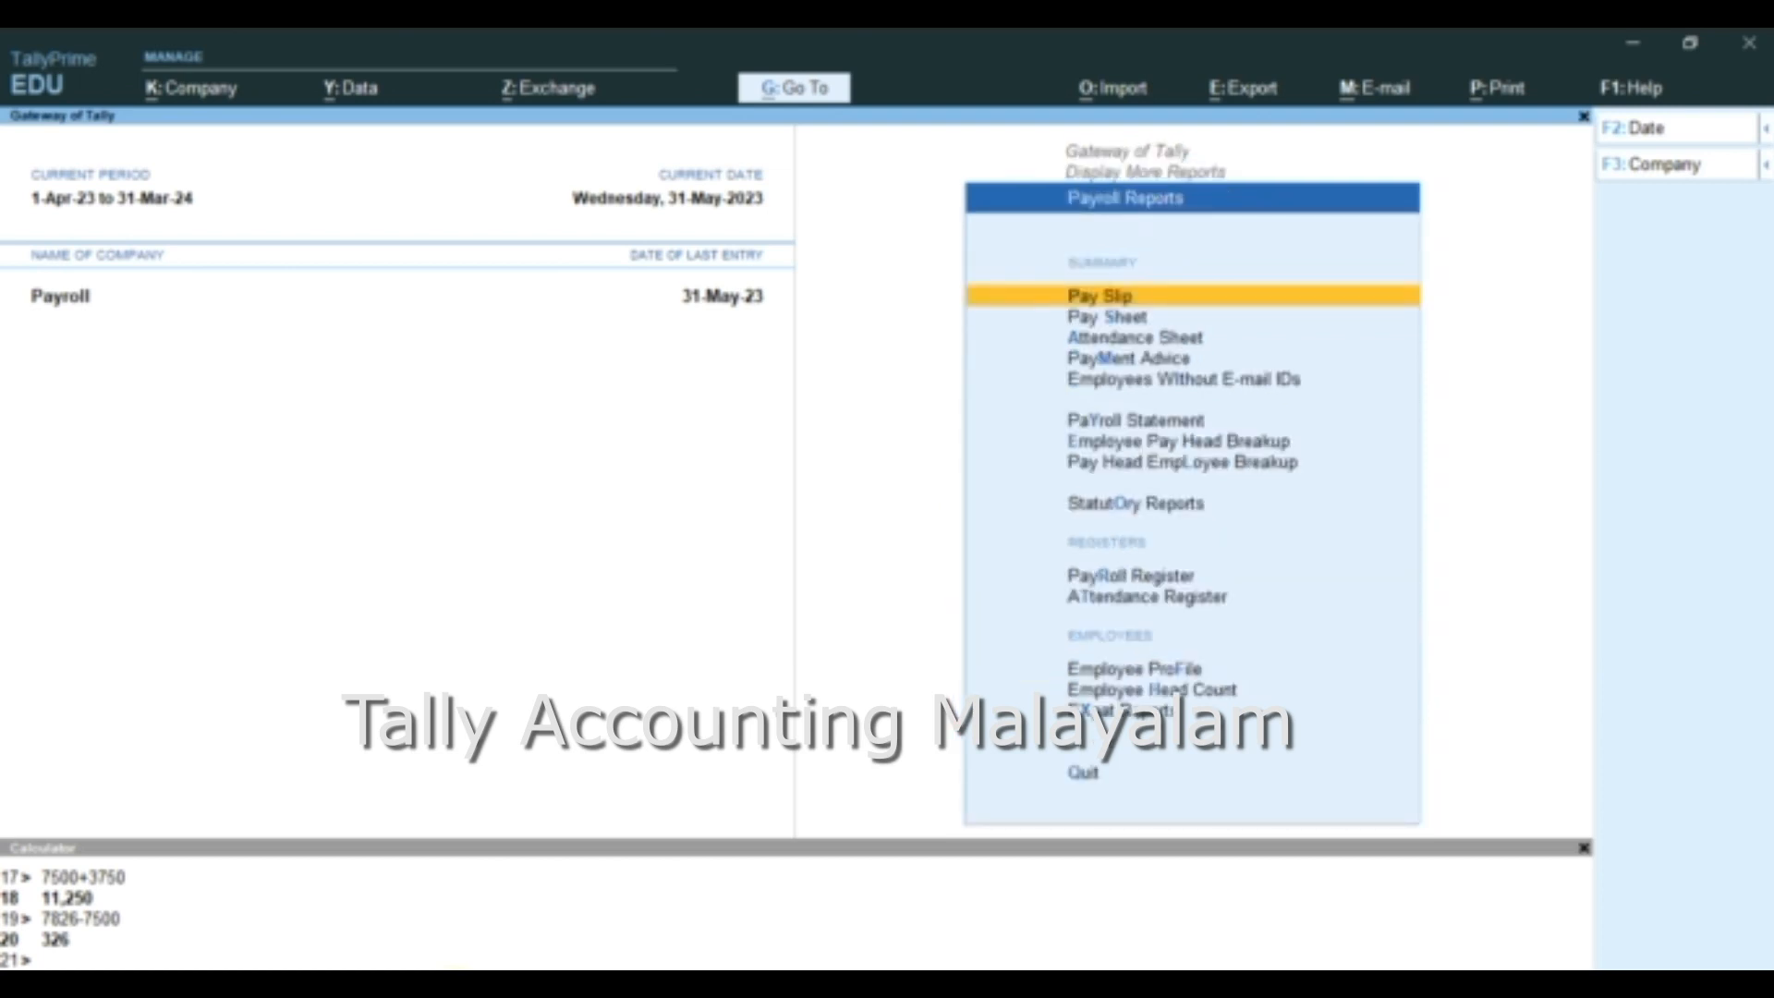
key("Return")
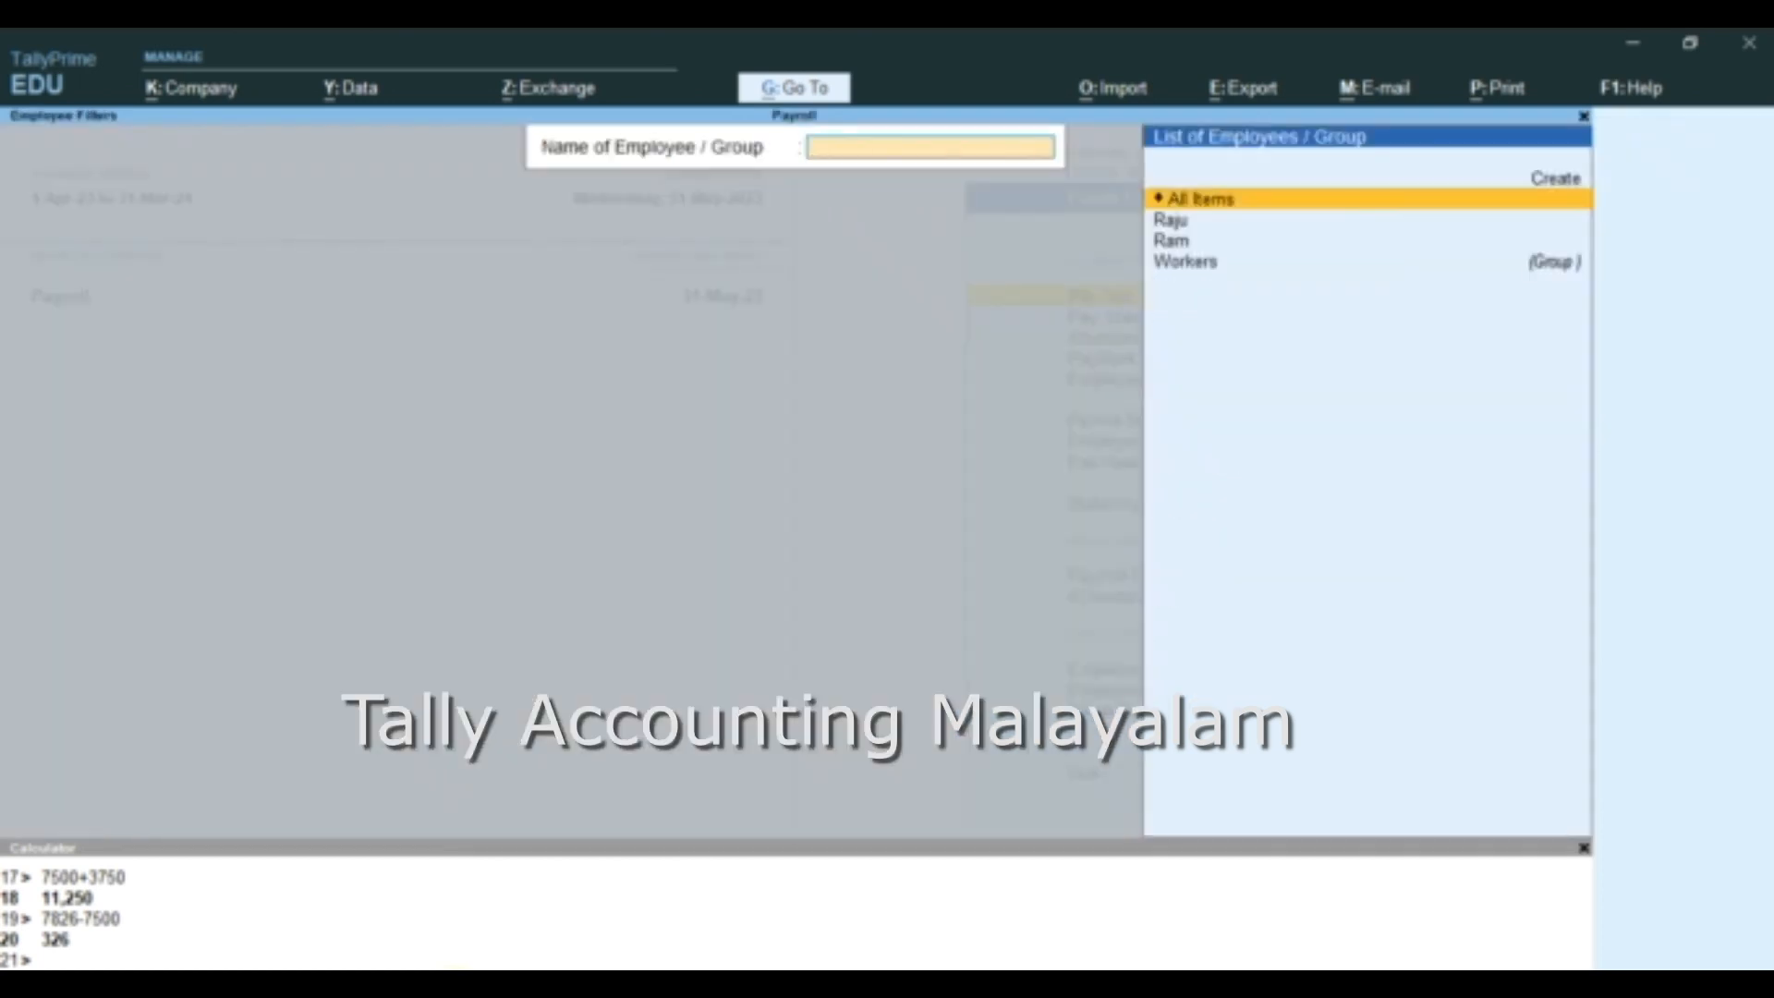
key("Return")
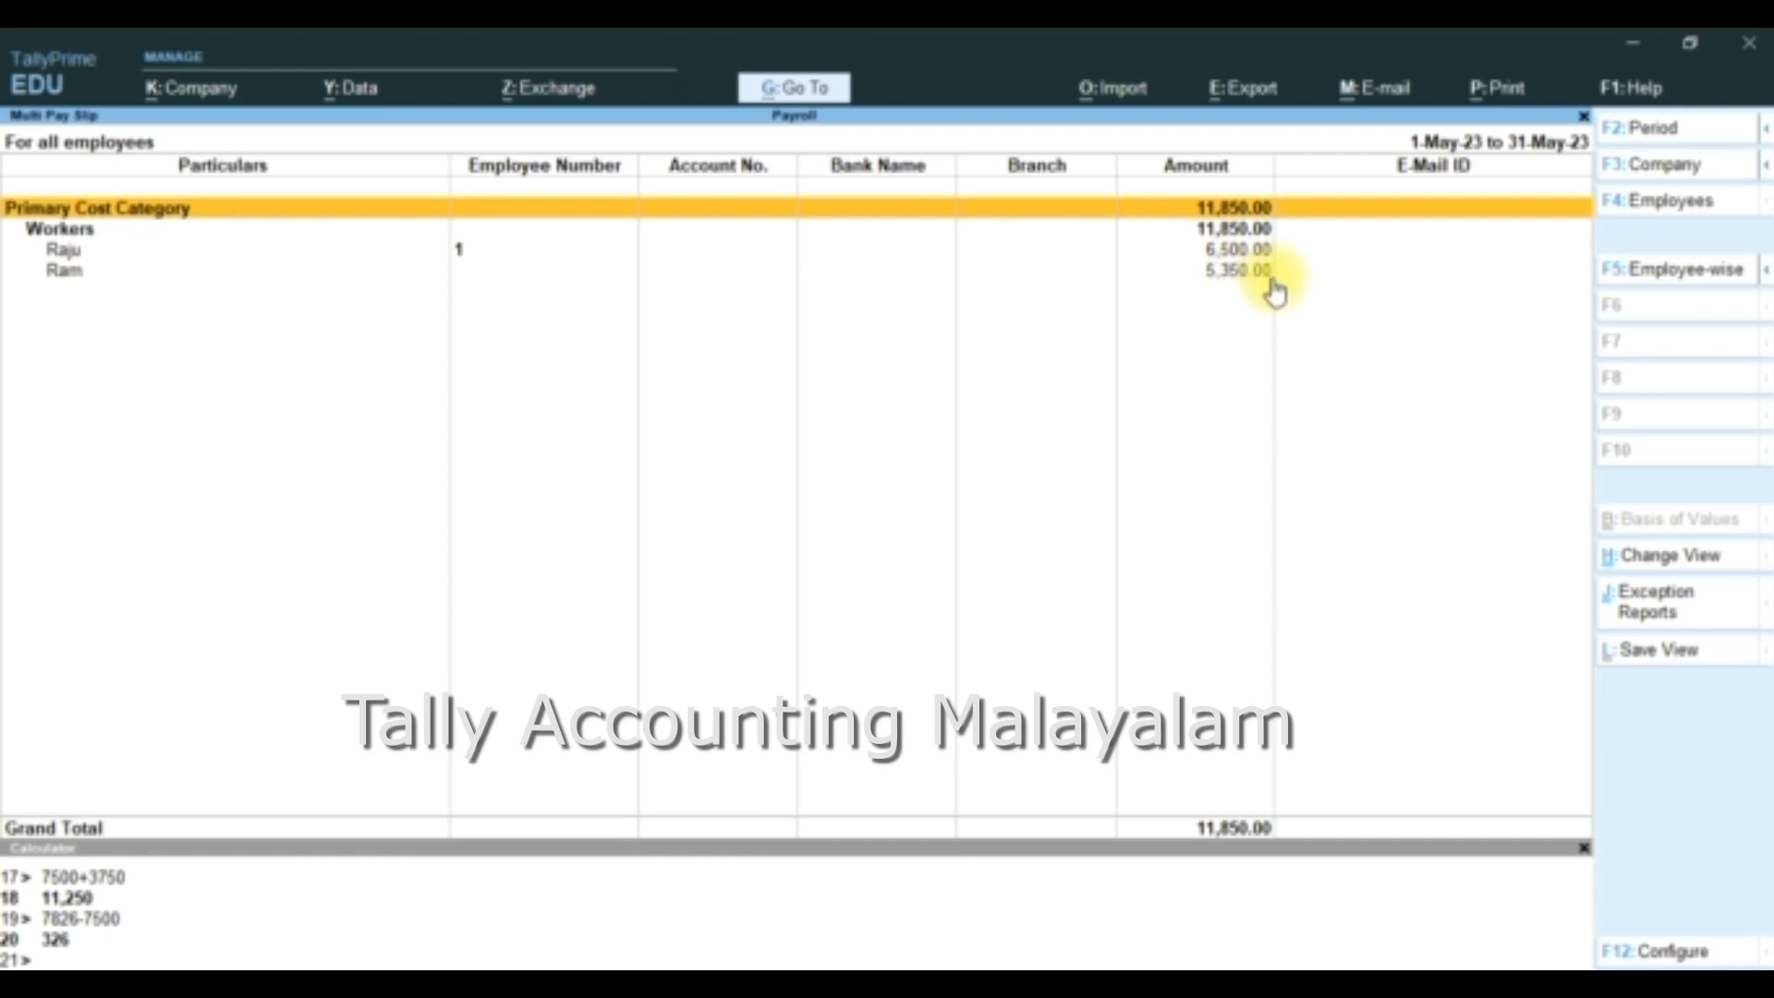
- Leave the Pay Slip report and display the Pay Sheet for the first individual employee in the list
key("Escape")
key("Escape")
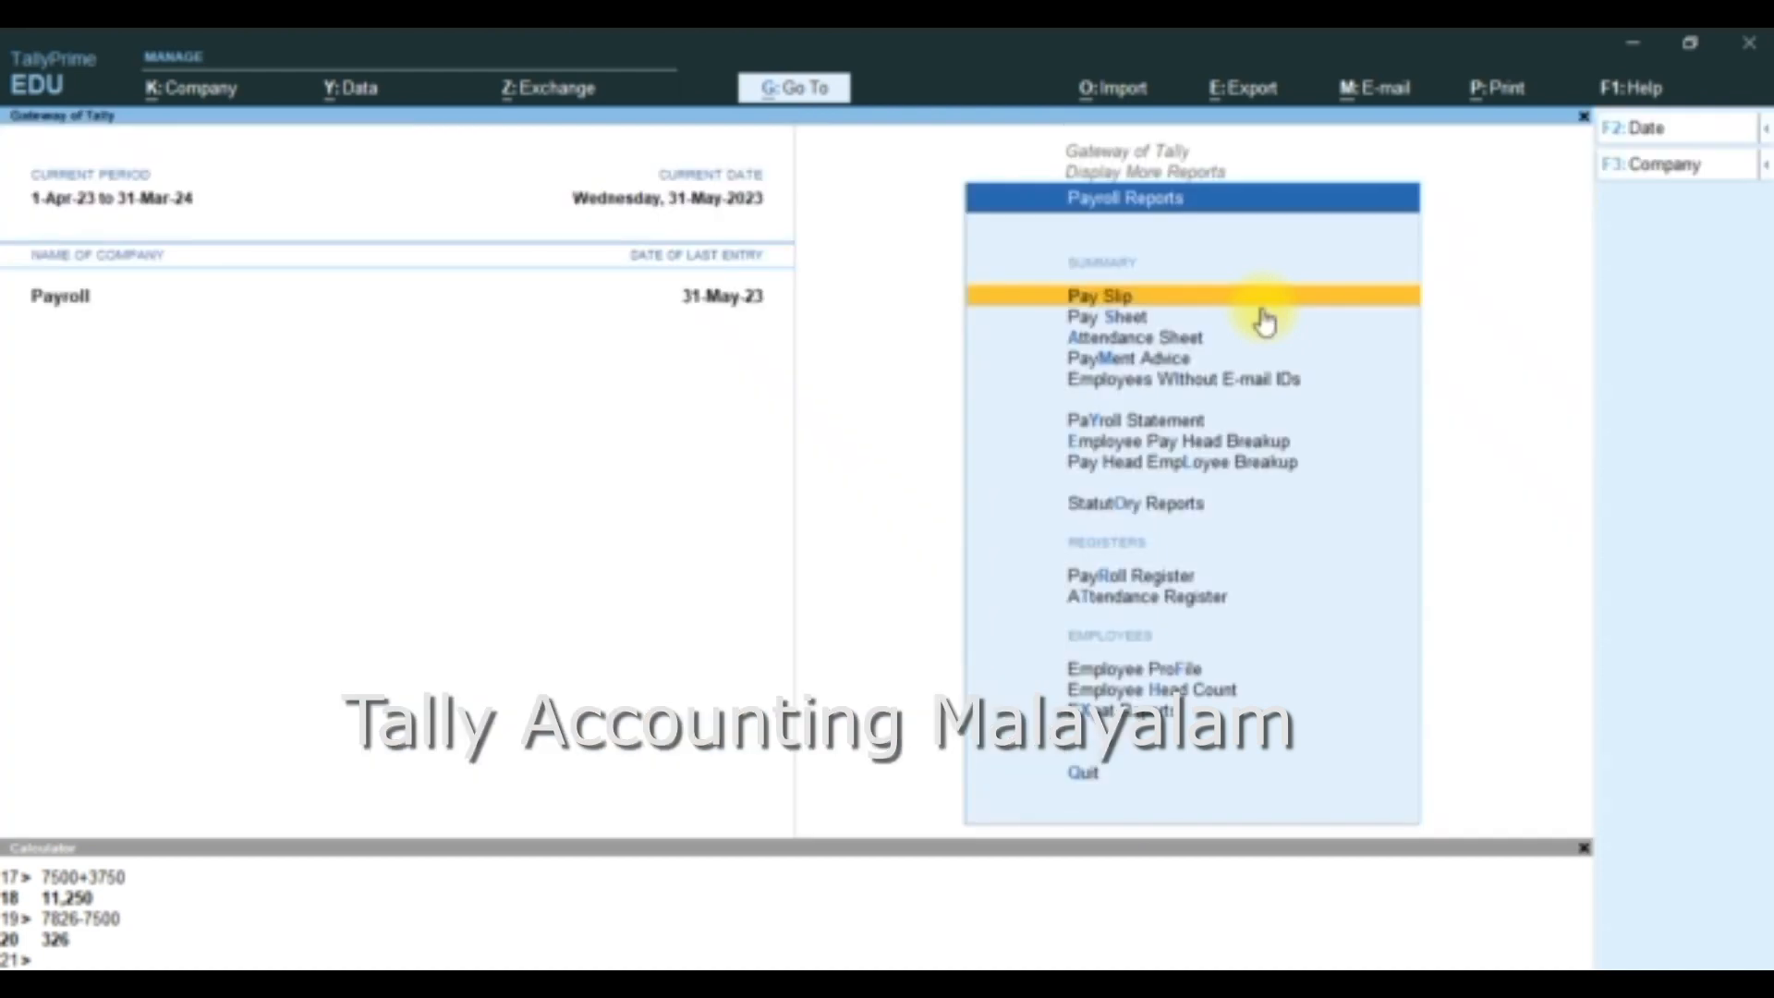
left_click(1131, 331)
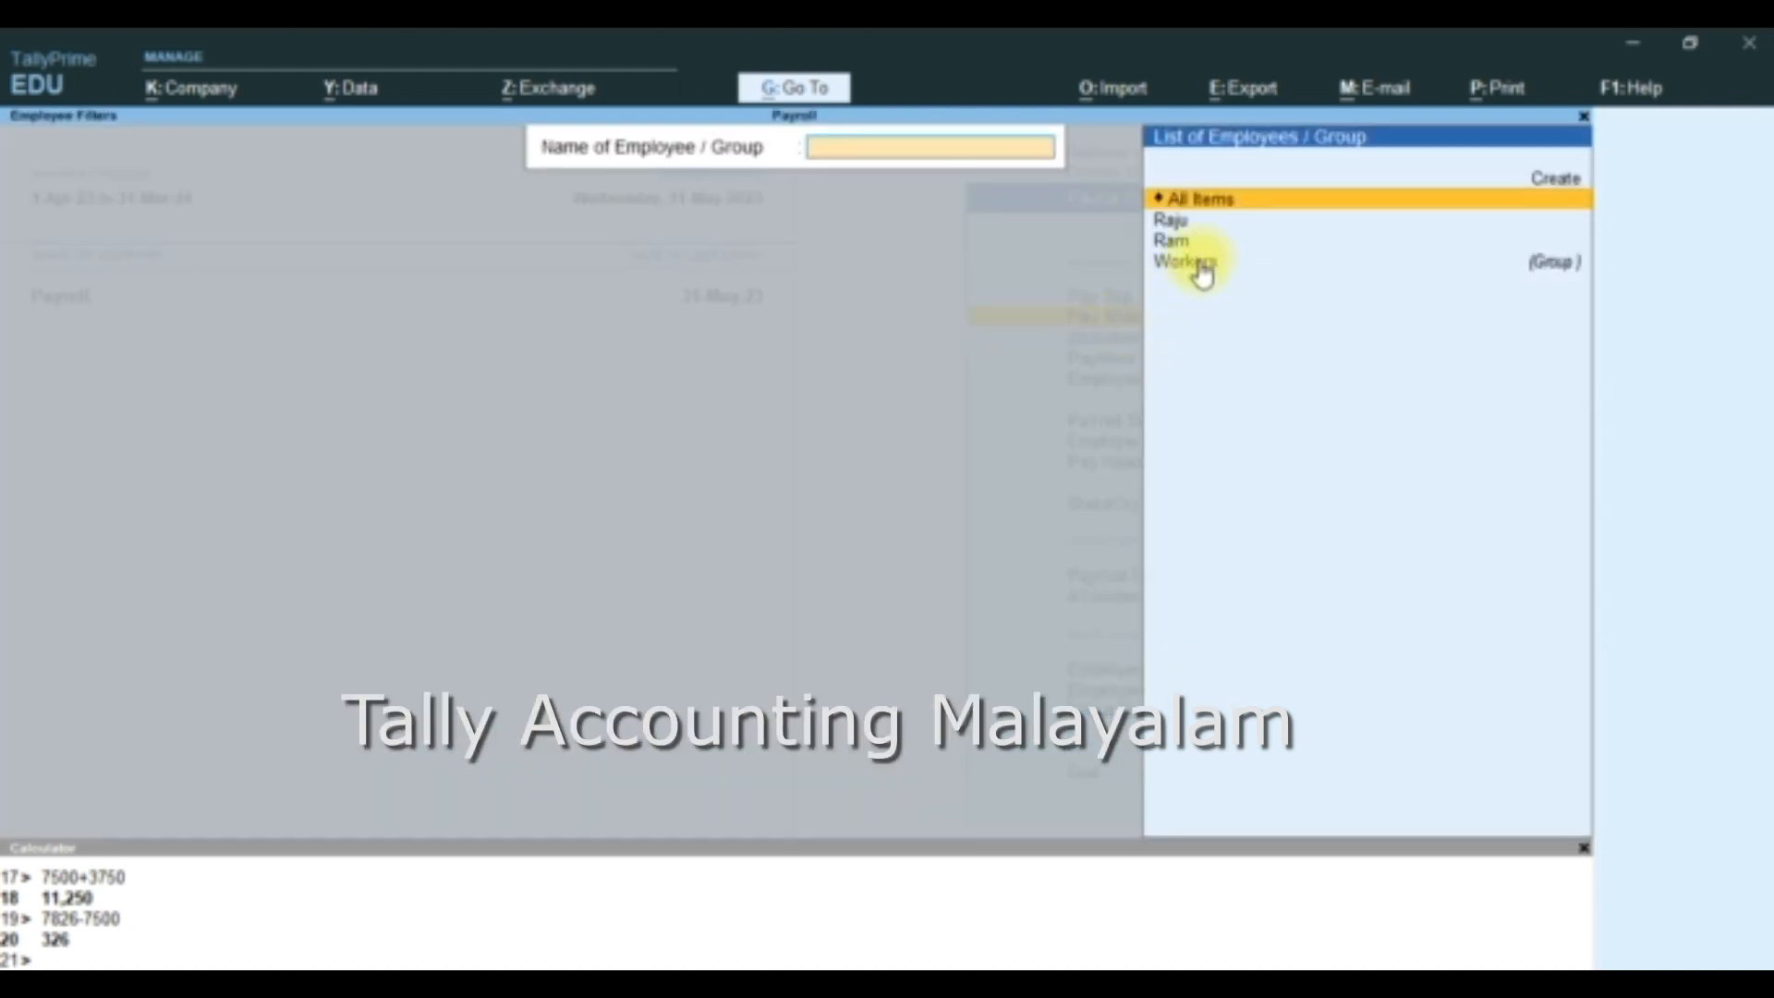
left_click(1172, 224)
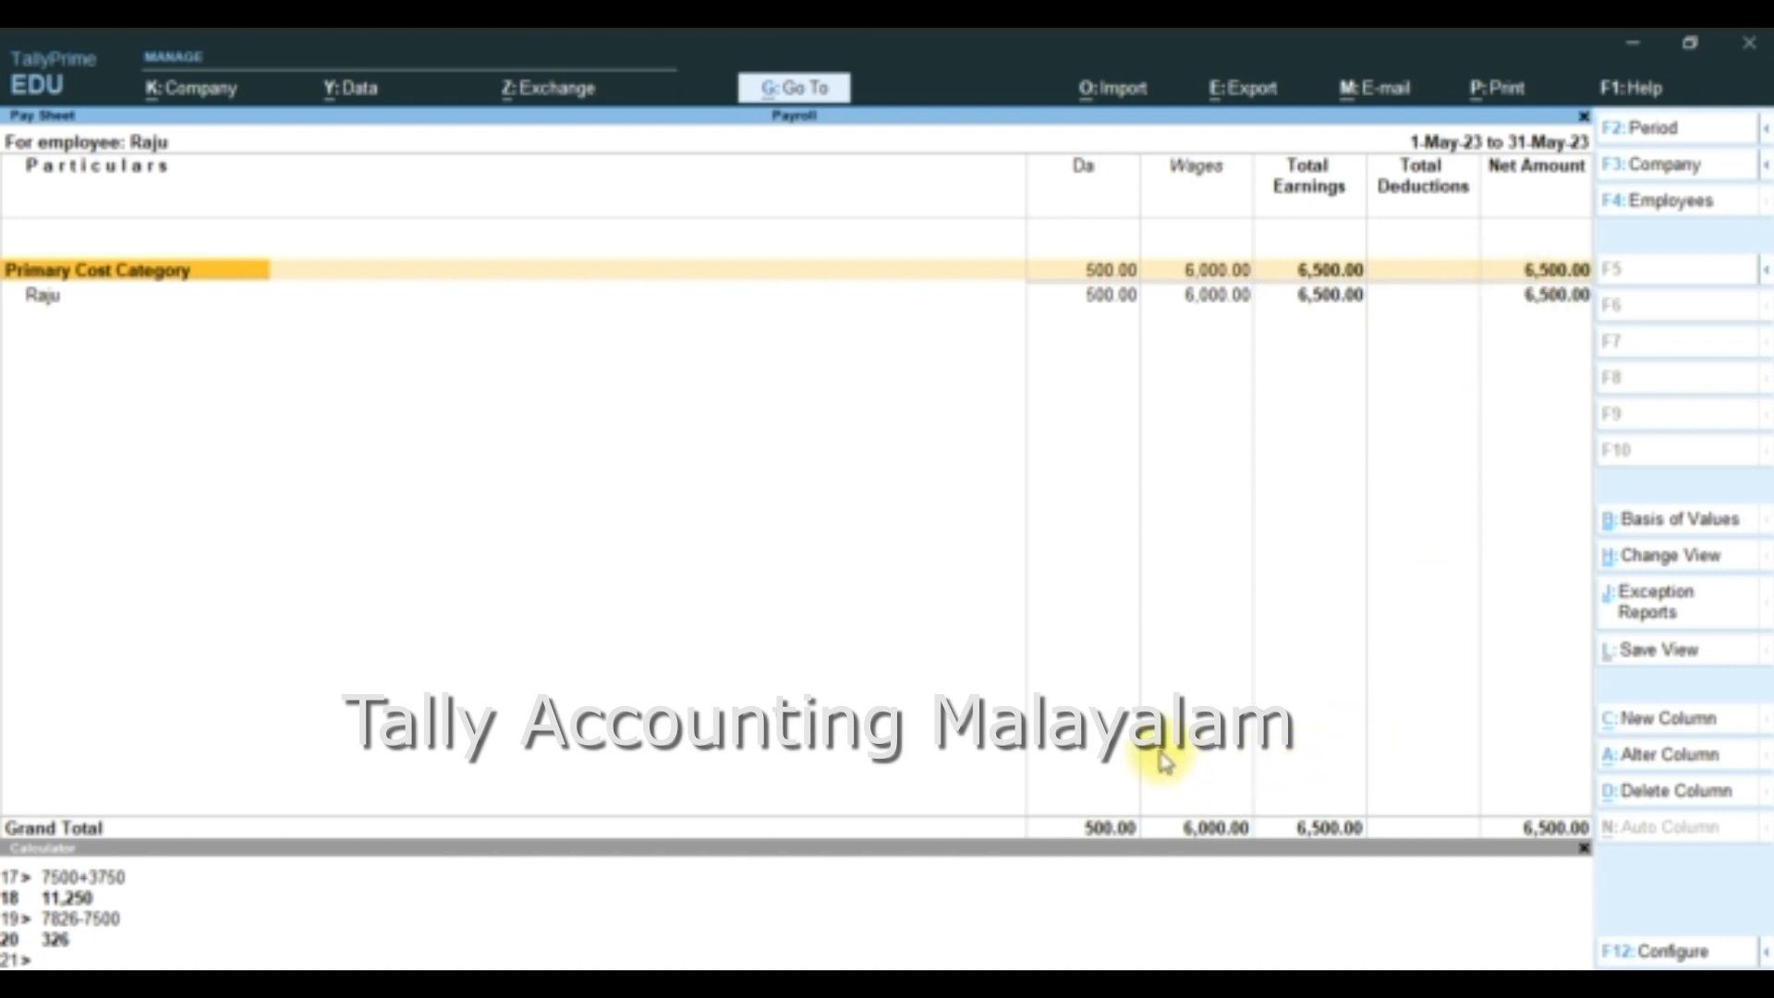
- Close the Pay Sheet, display the Attendance Sheet for all employees, and go through each worker's production
key("Escape")
key("Escape")
key("Escape")
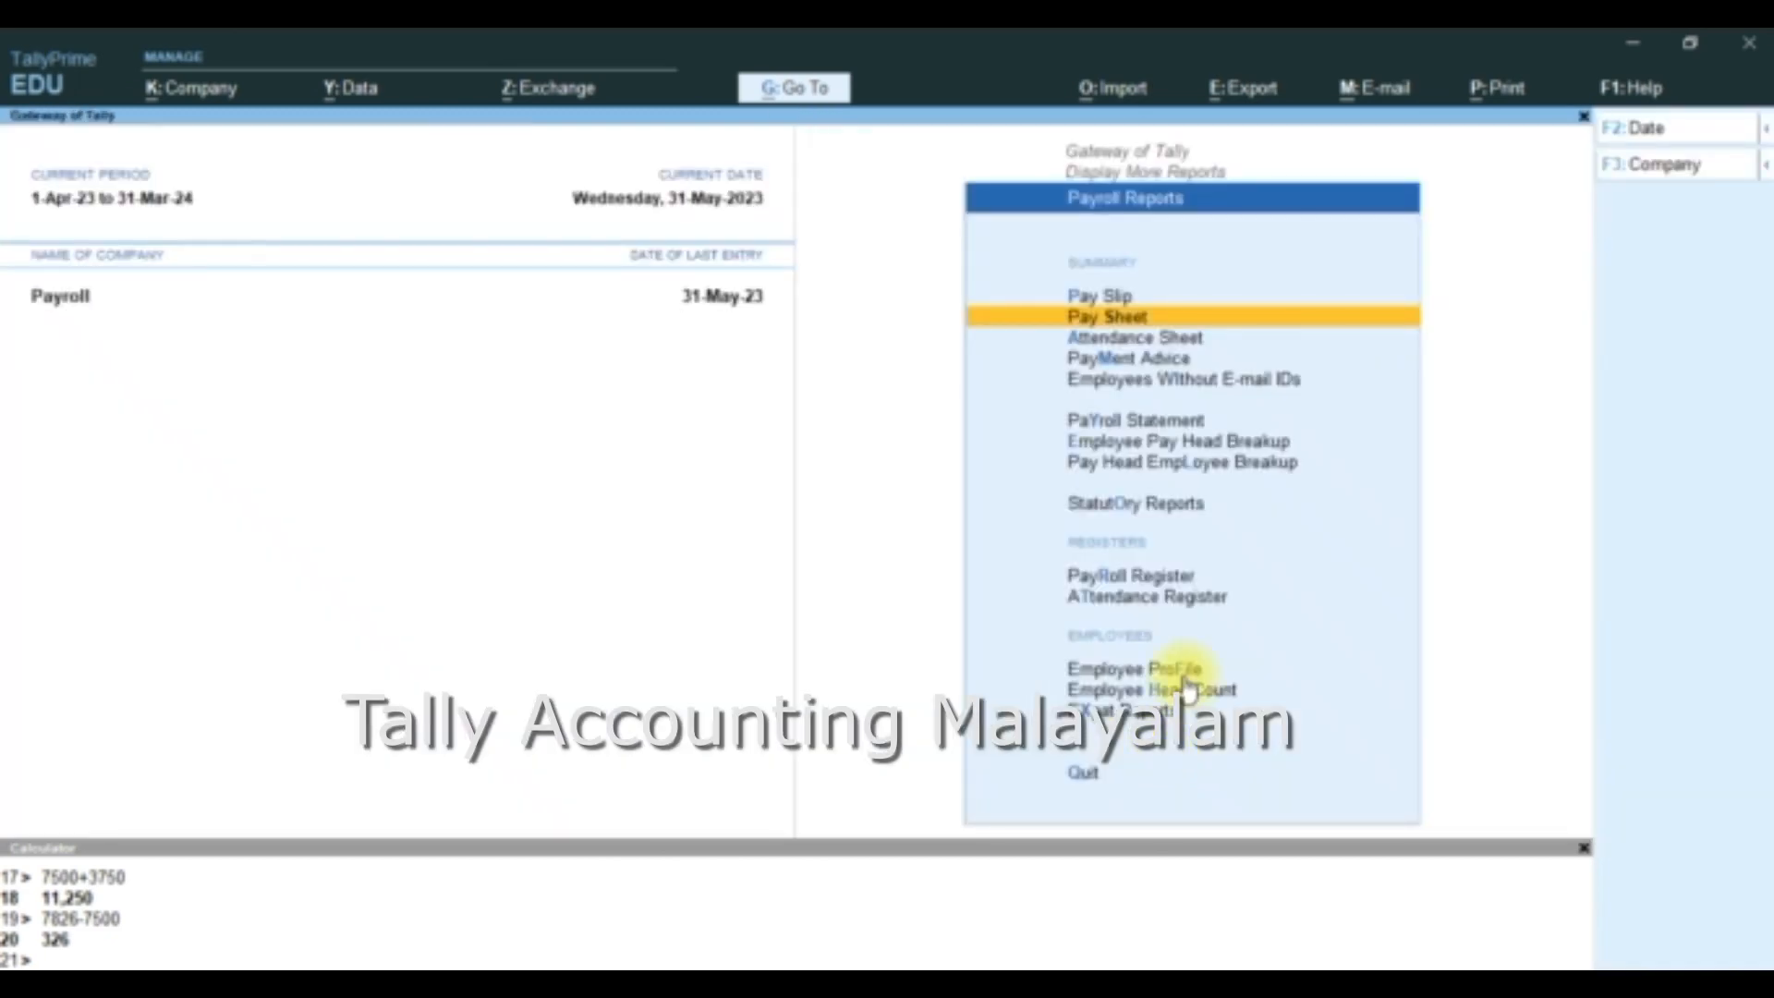
key("Down")
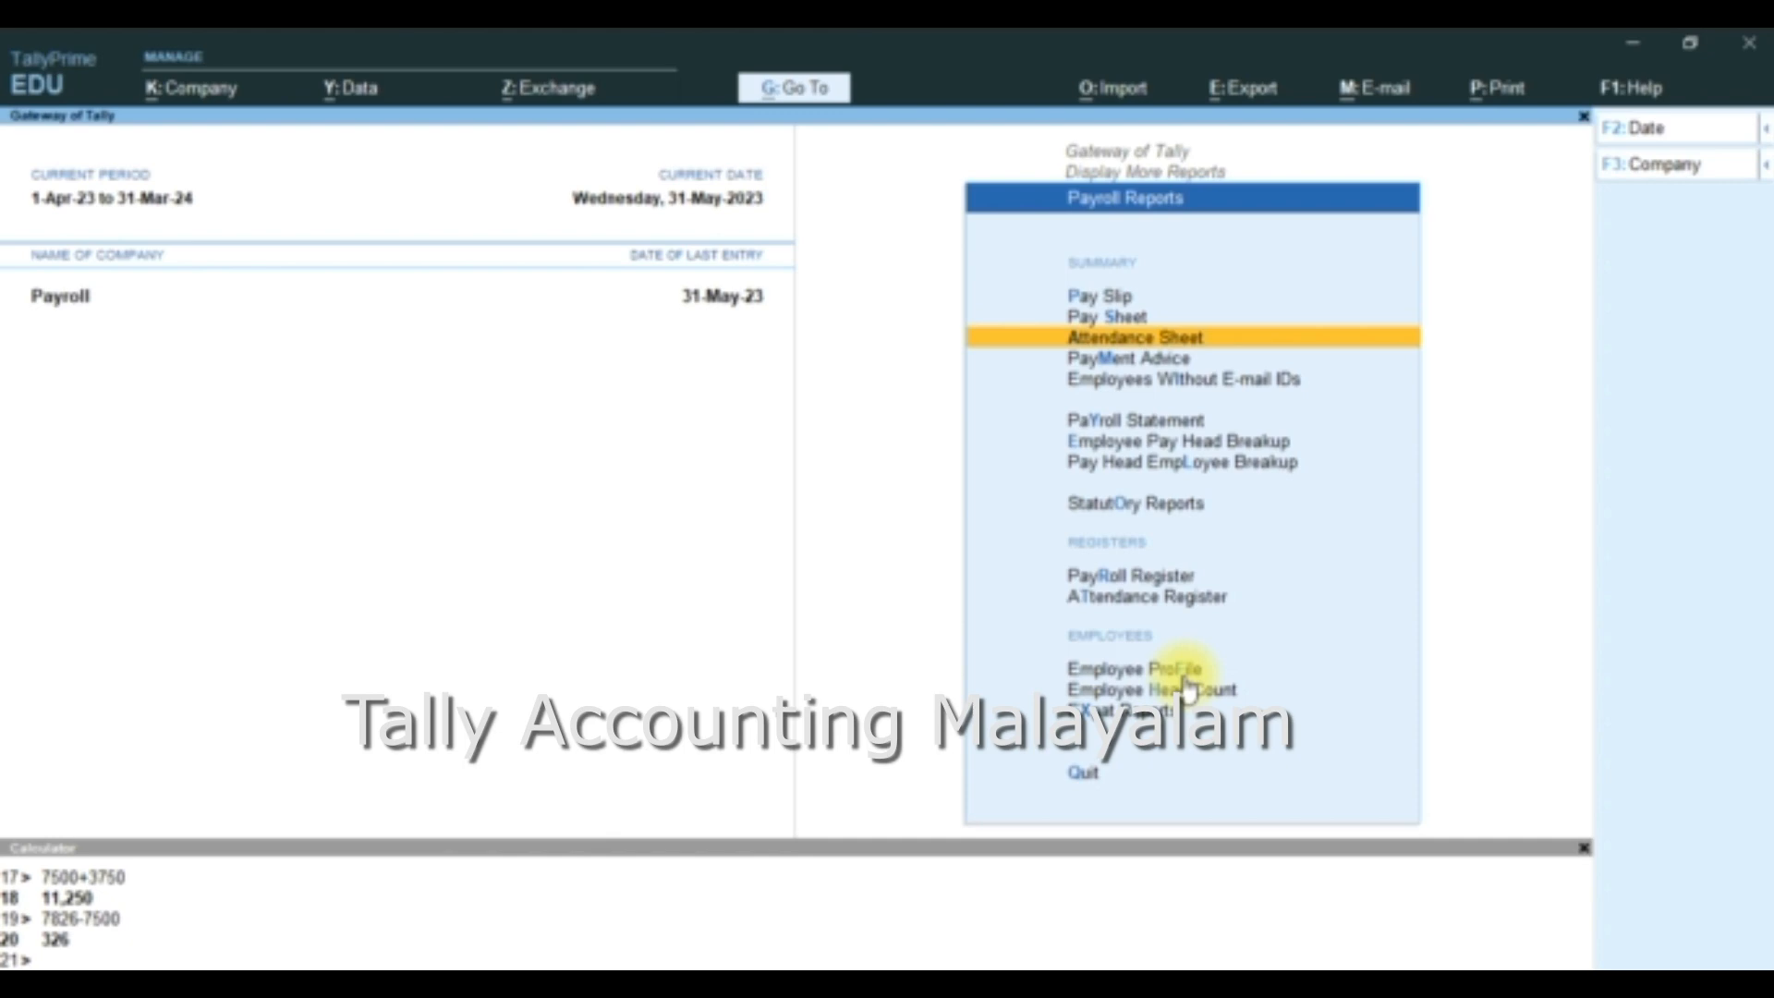
key("Return")
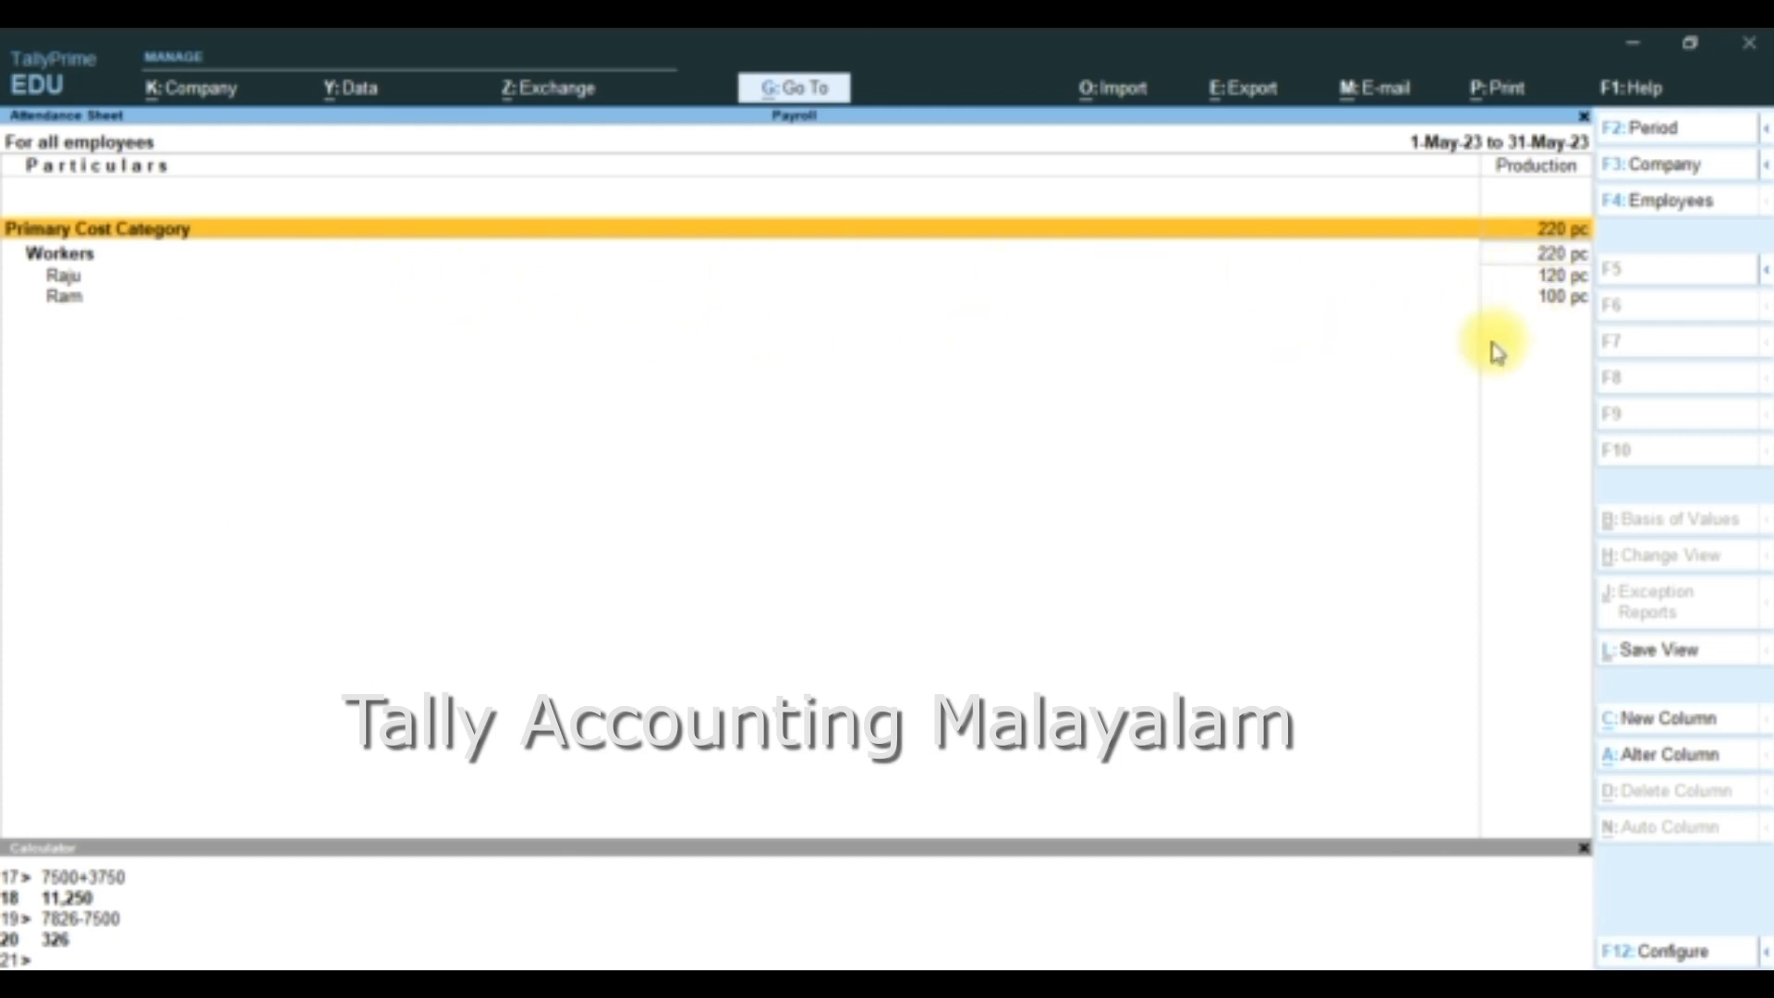
key("Down")
key("Down")
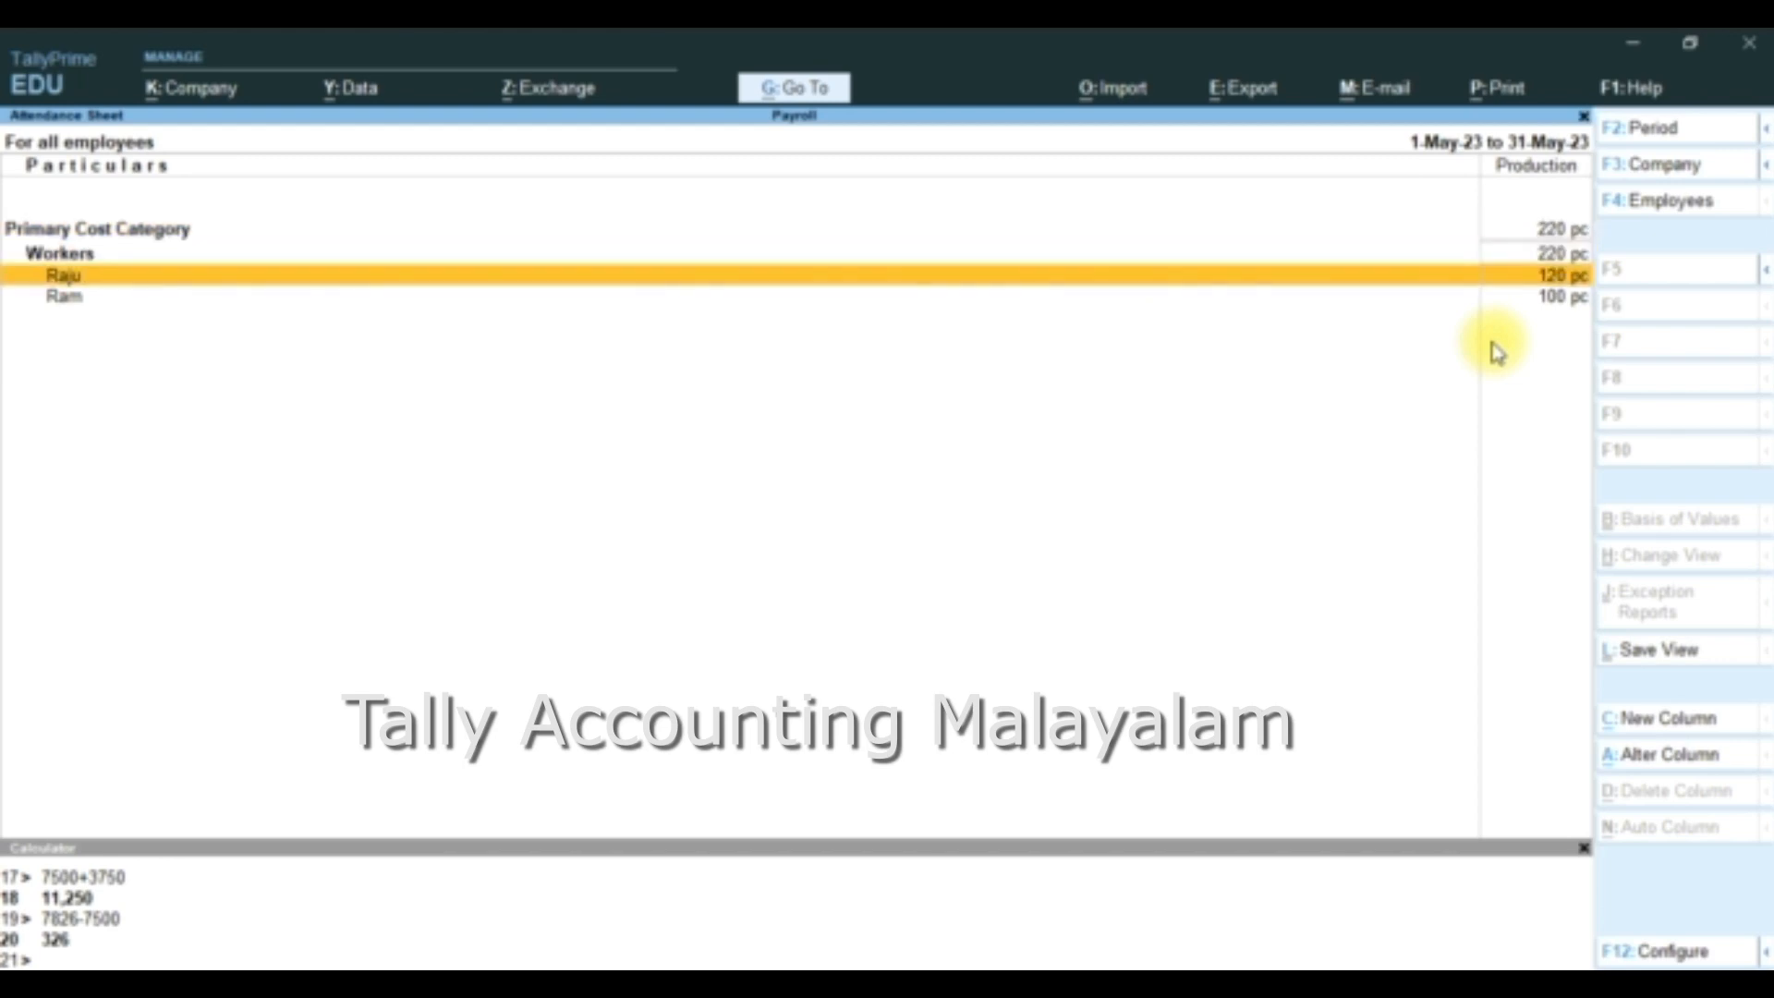
key("Down")
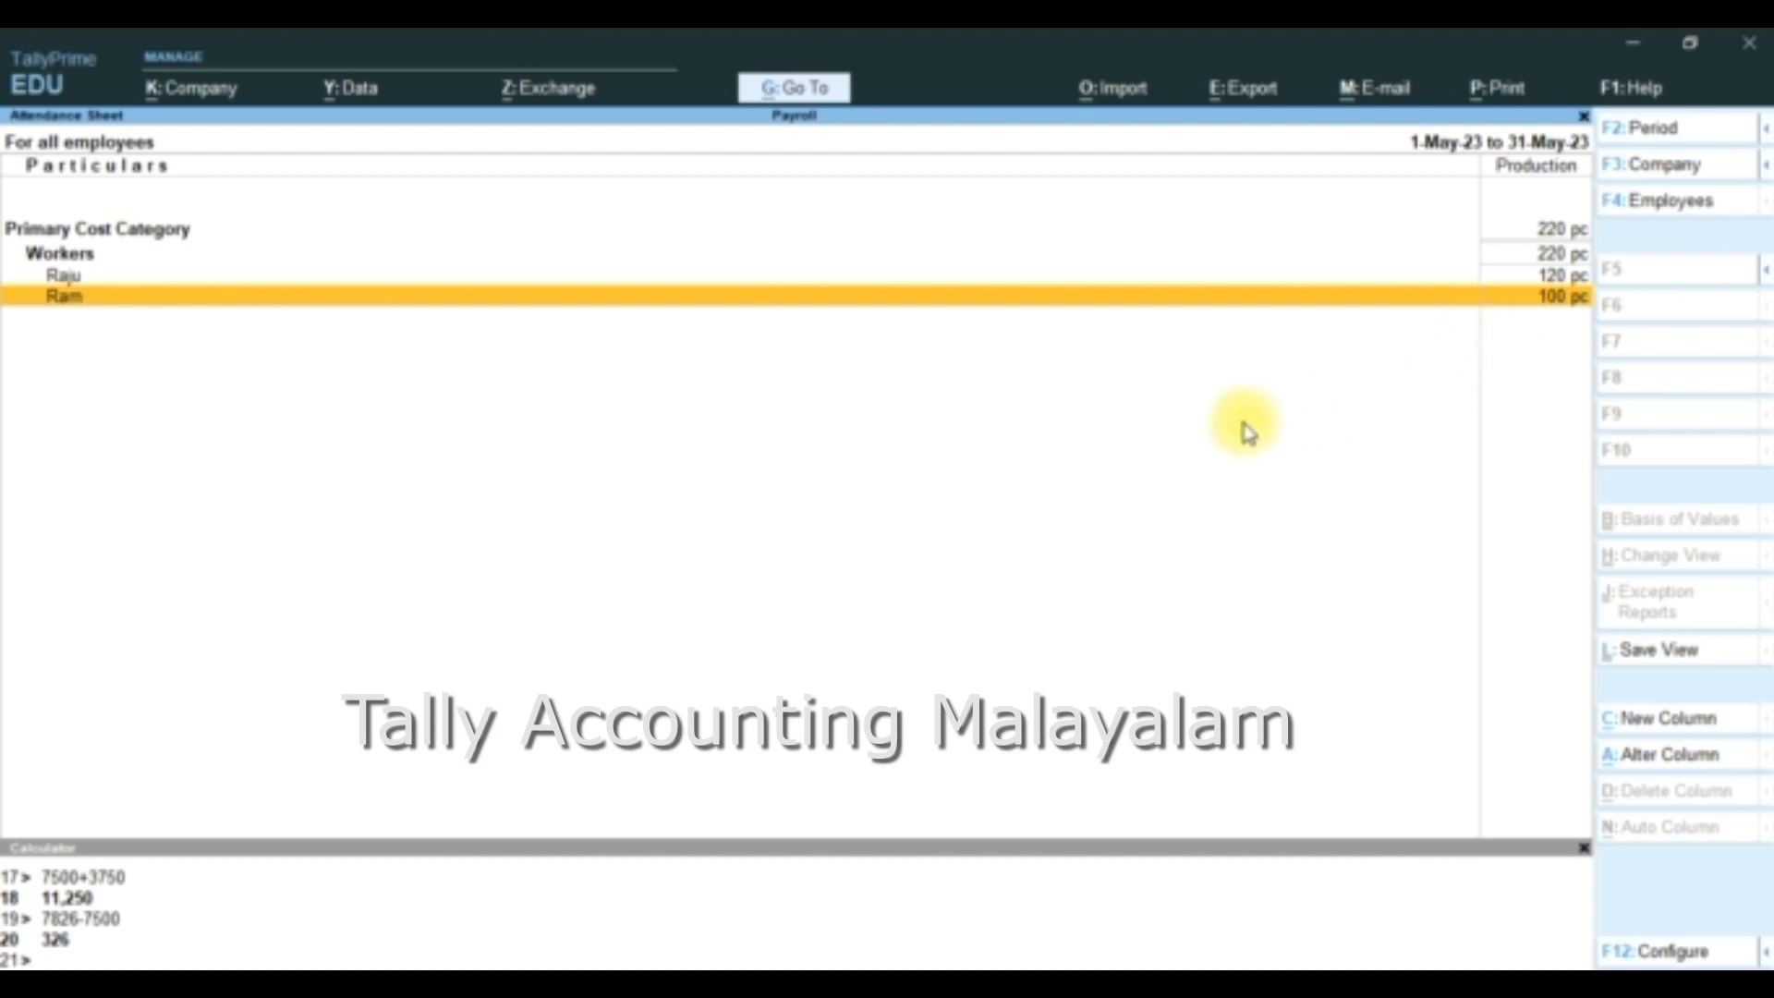
- Close the Attendance Sheet and display the Pay Slip report for All Items again
key("Escape")
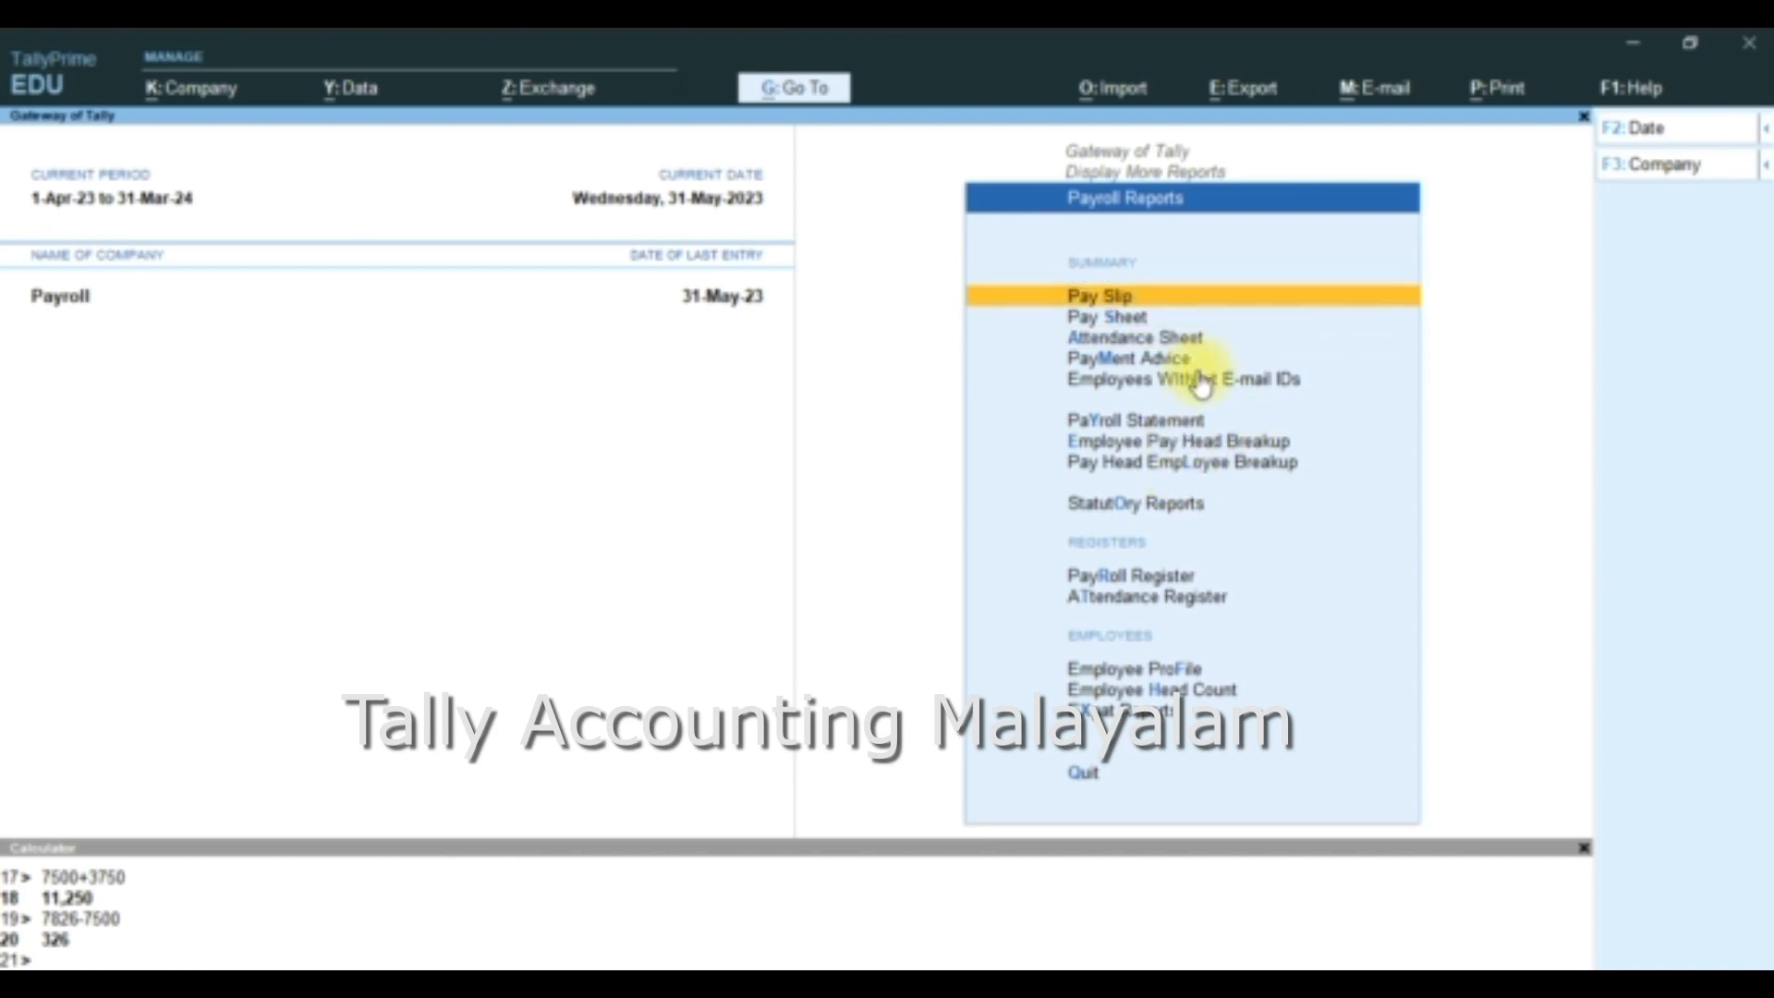
key("Return")
key("Return")
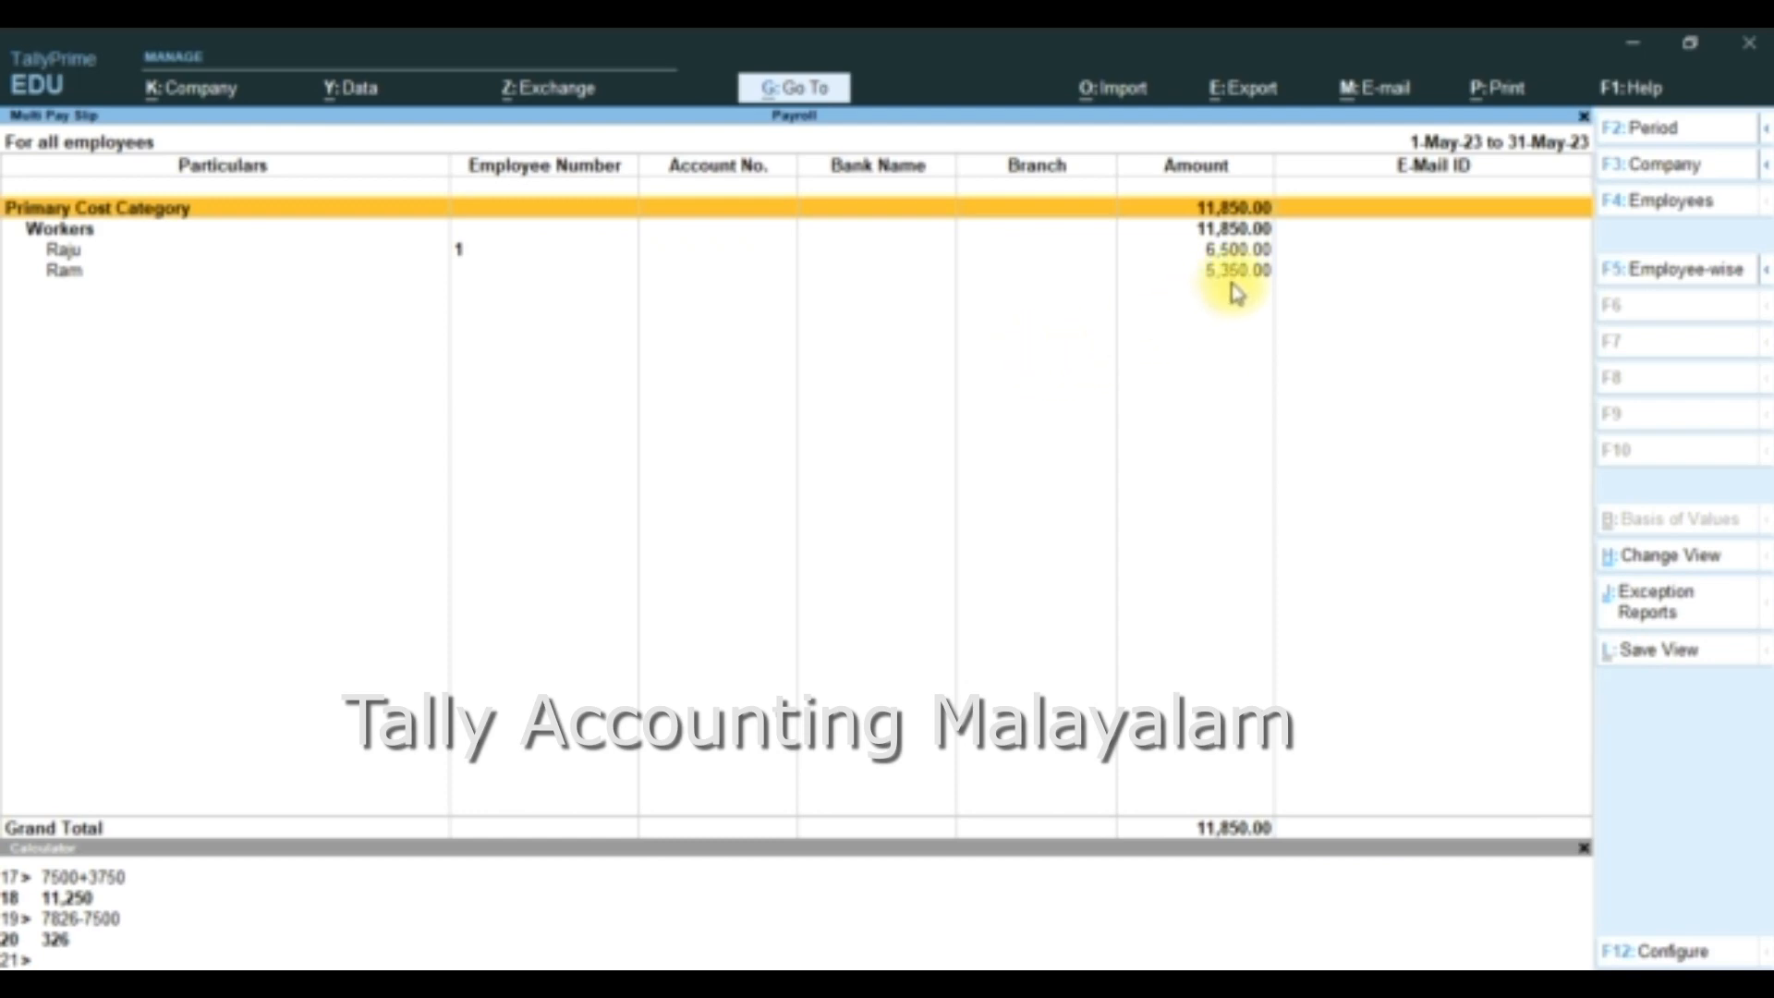
- Preview the current Pay Slip report for printing and zoom in on the first employee's May 2023 pay slip
left_click(1483, 92)
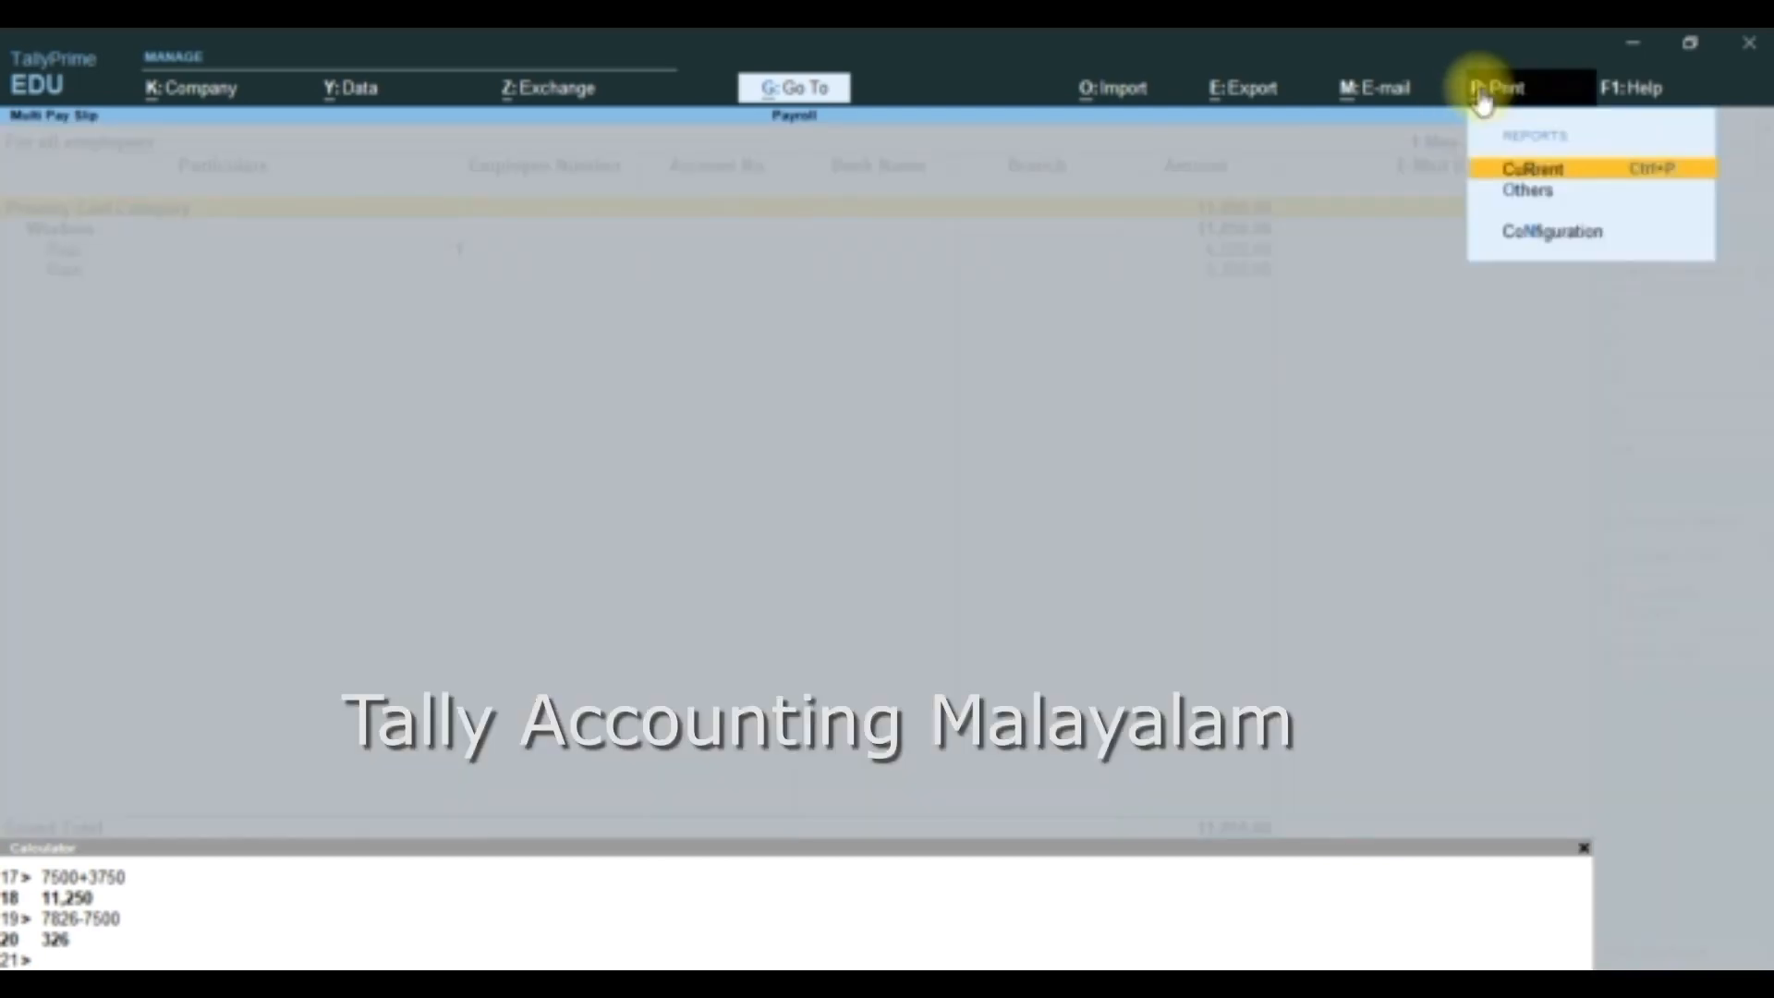
left_click(1523, 169)
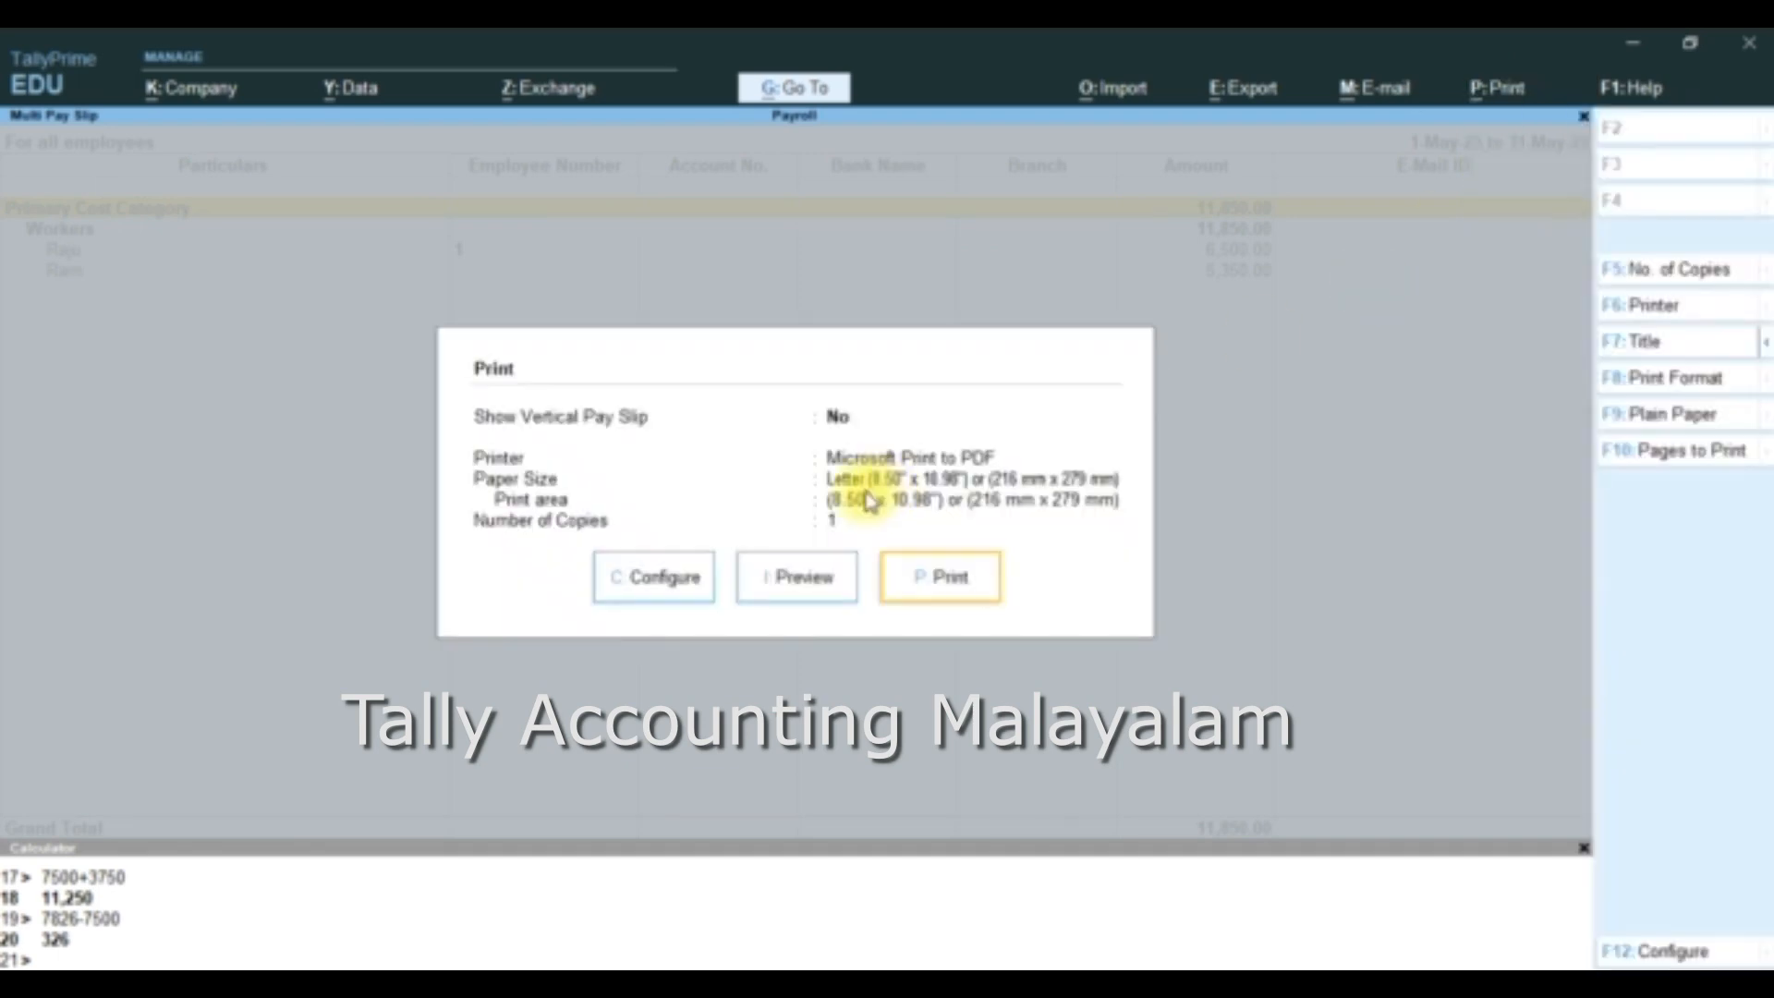
left_click(804, 578)
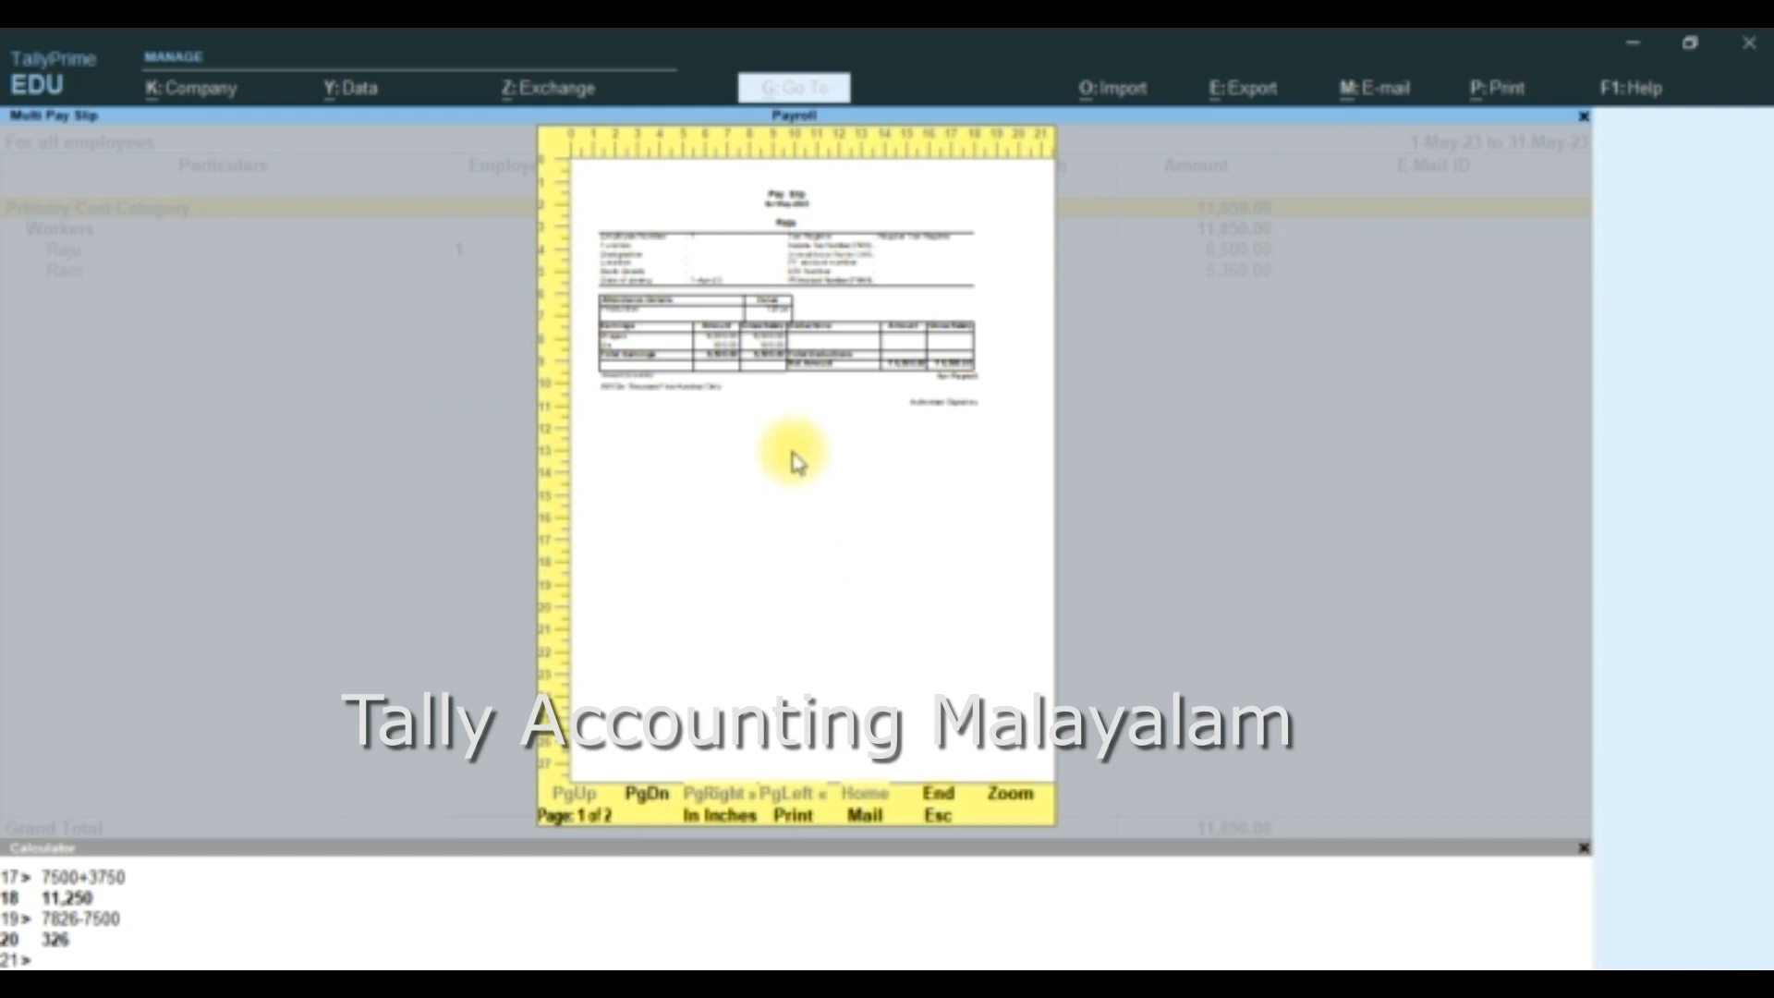
left_click(795, 462)
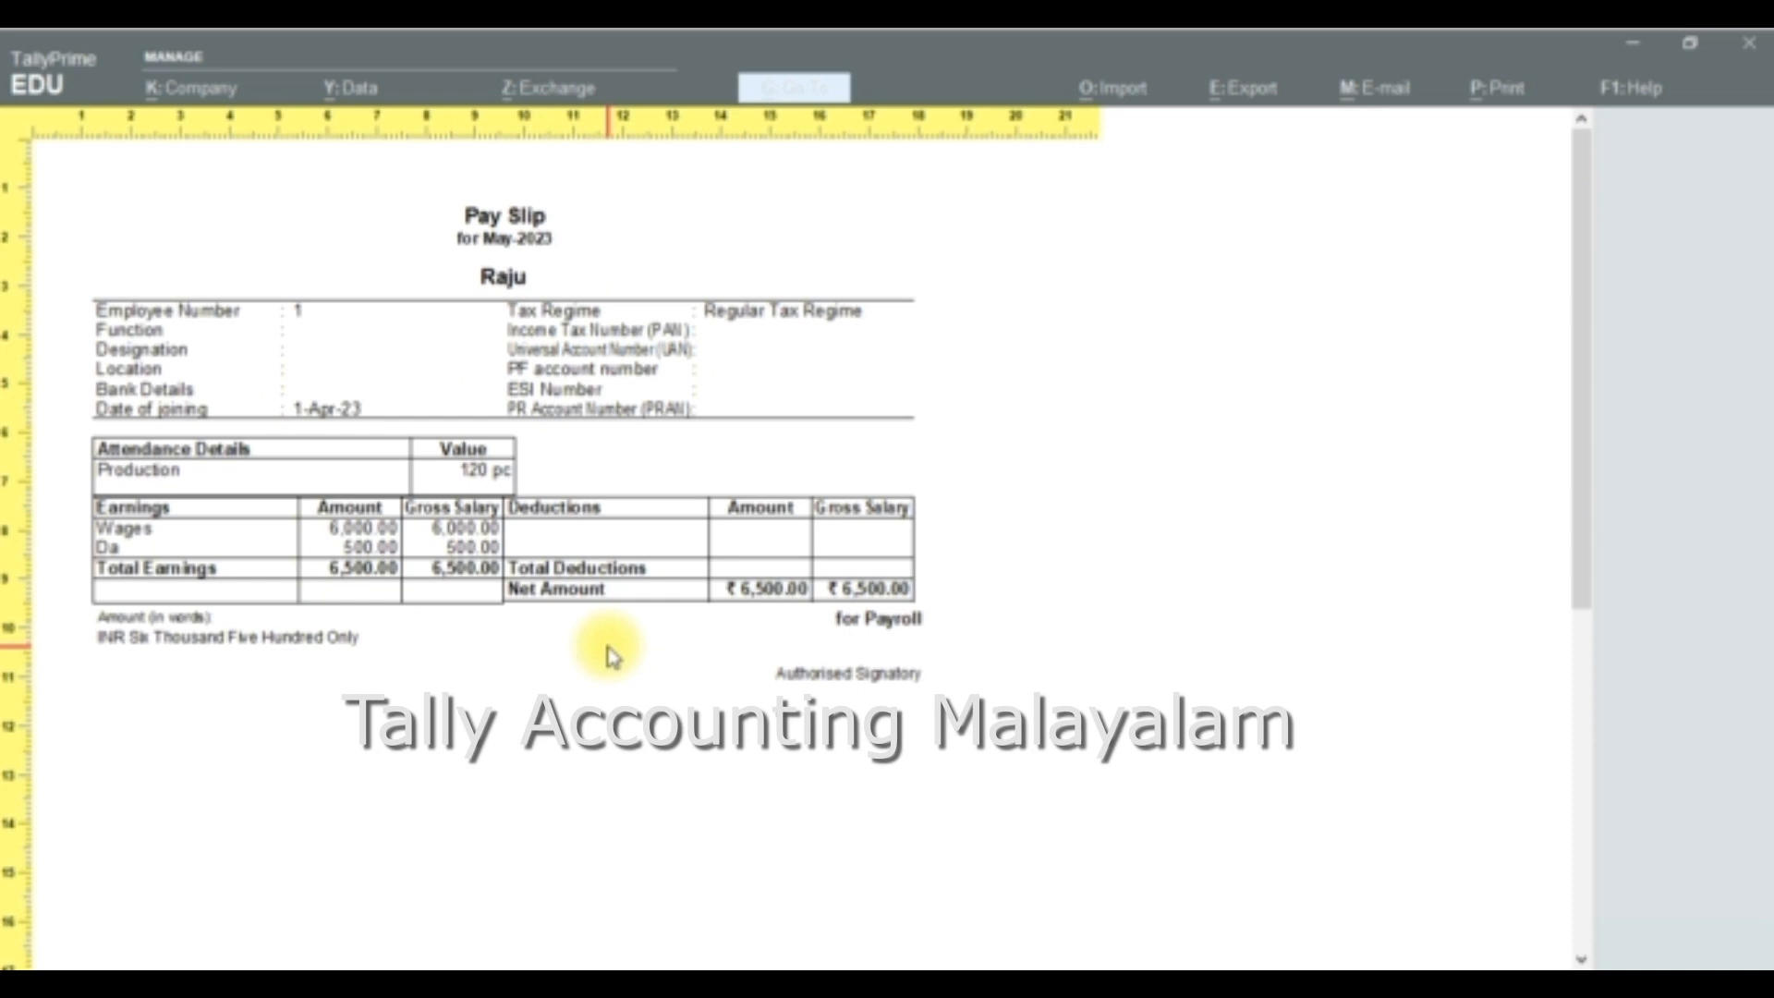
- Close the pay slip preview and the payroll reports without printing, and return to the Gateway of Tally
key("Escape")
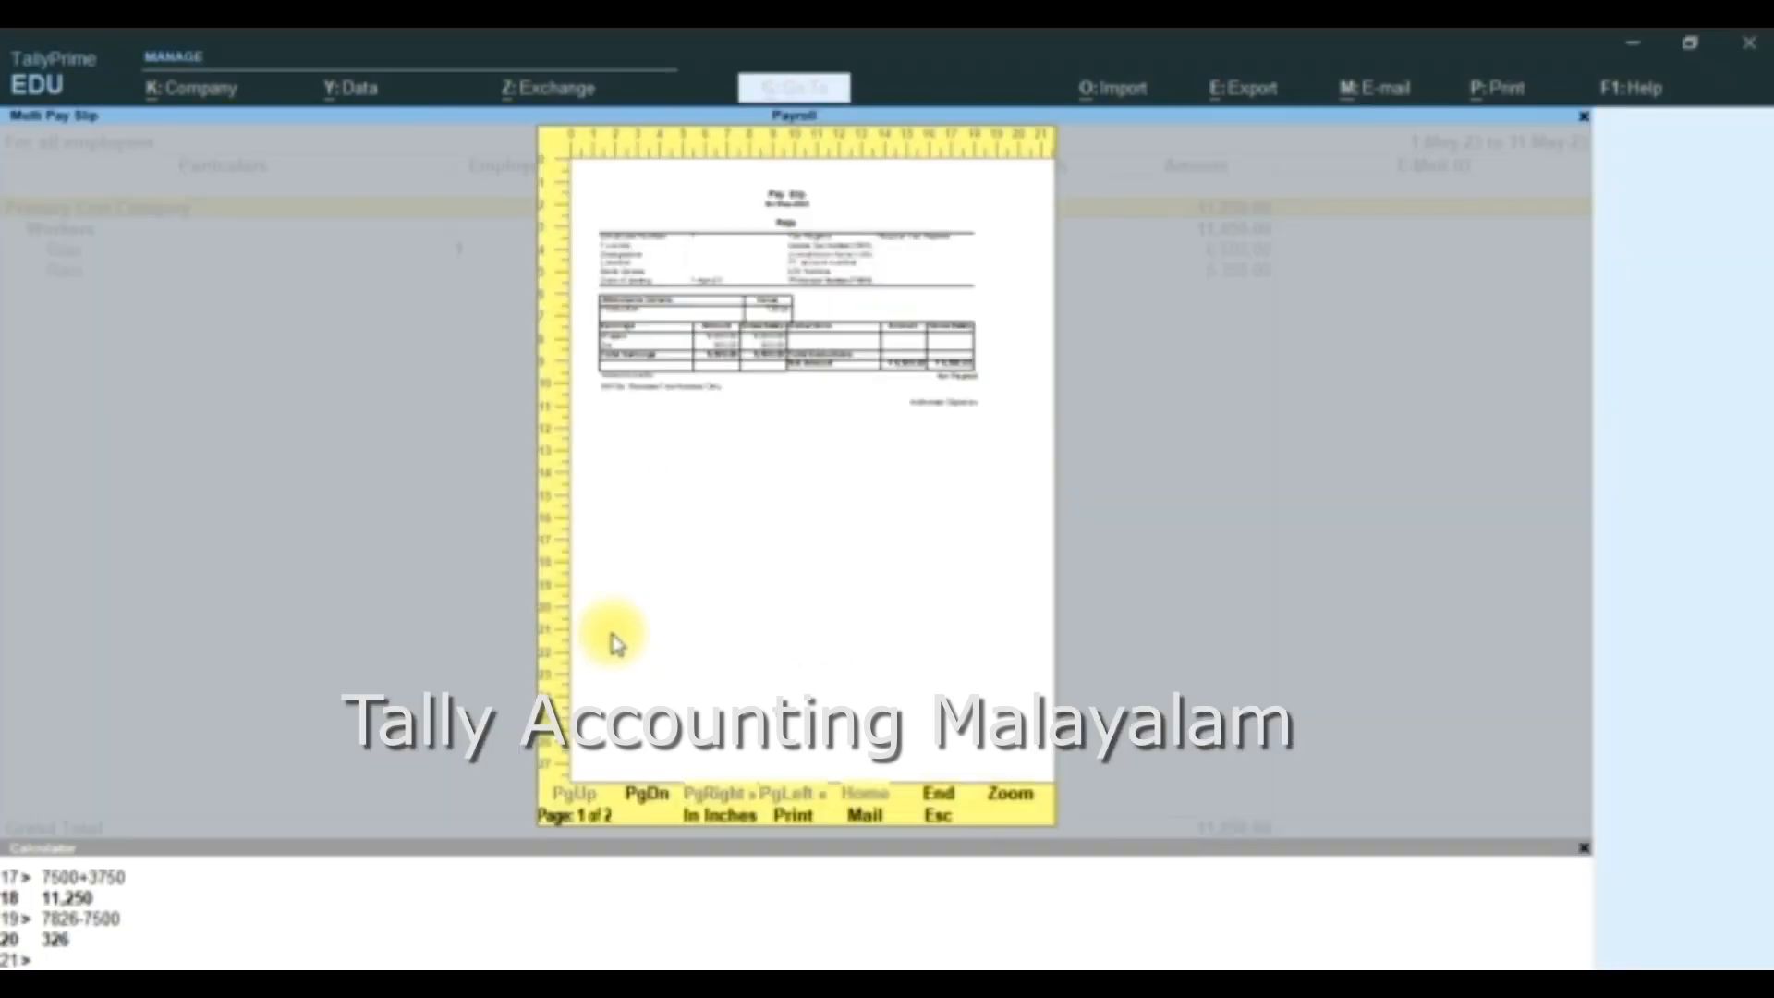
key("Escape")
key("Escape")
key("Escape")
key("Escape")
key("Escape")
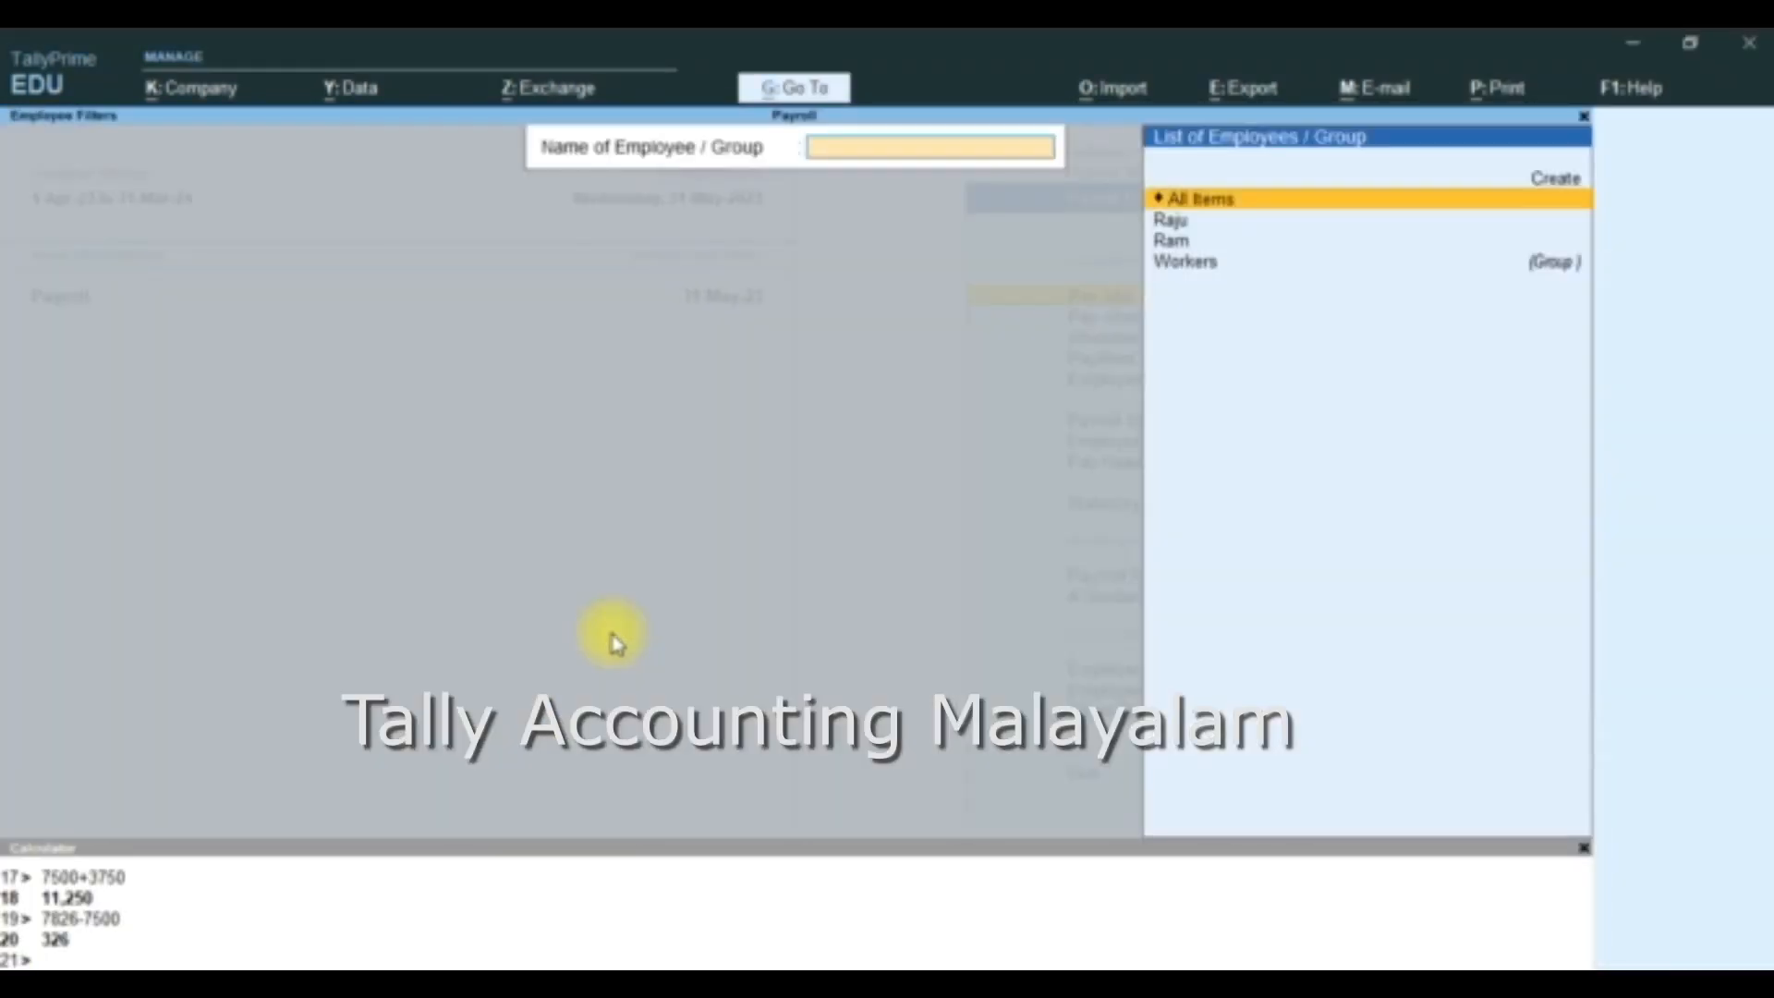
key("Escape")
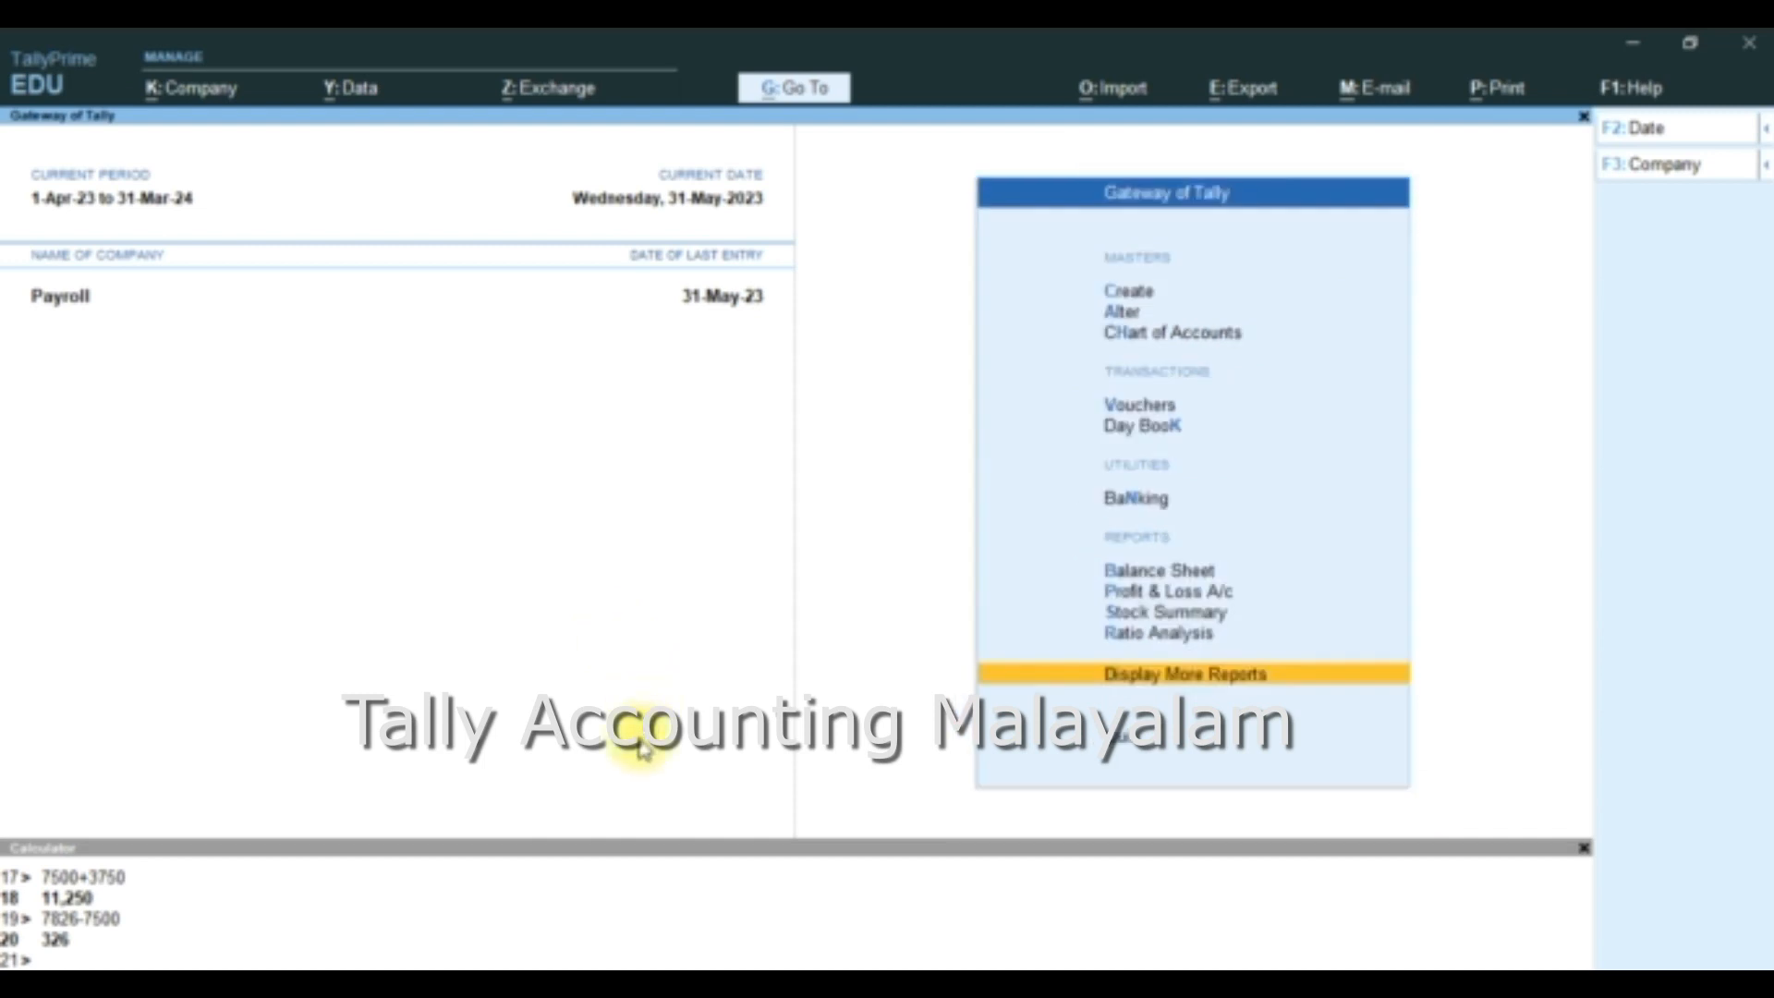